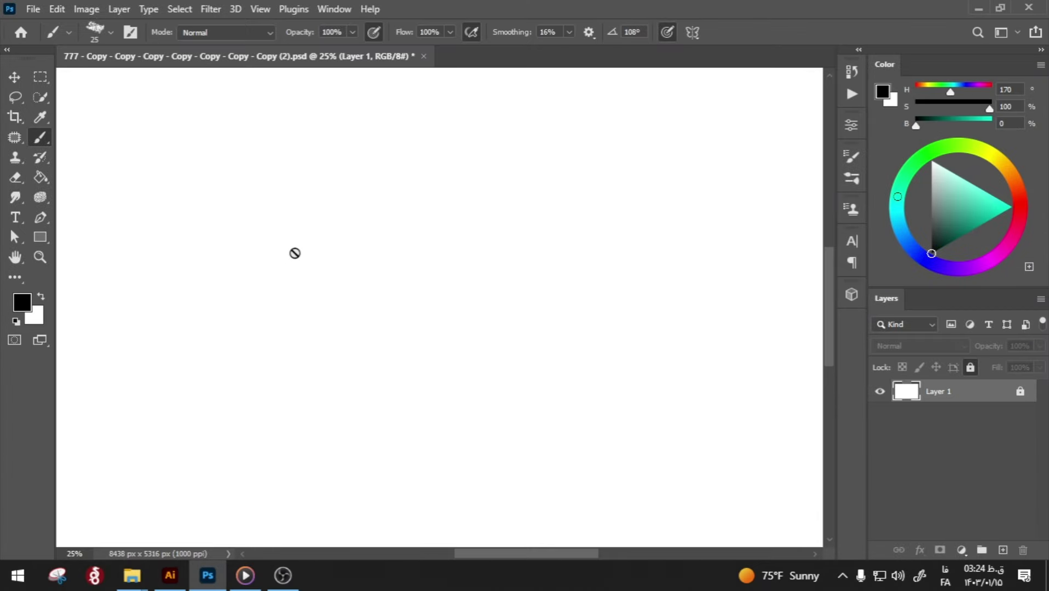
# - On a new layer, brush a few trial ovals and undo the rejected strokes
pyautogui.click(1002, 550)
pyautogui.press('b')
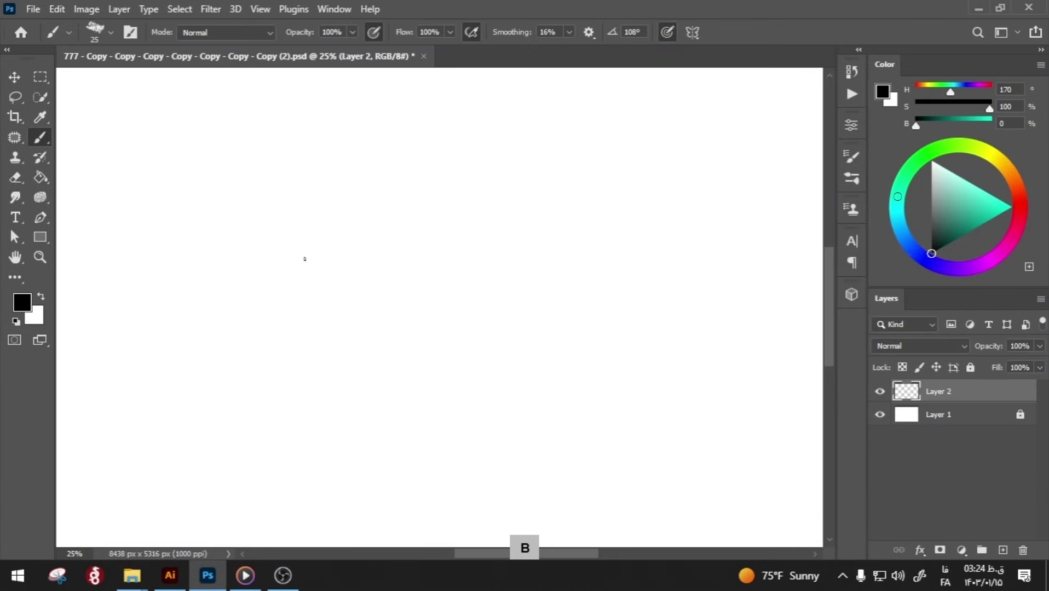
pyautogui.moveTo(347, 349)
pyautogui.mouseDown()
pyautogui.moveTo(342, 240)
pyautogui.moveTo(314, 272)
pyautogui.moveTo(321, 338)
pyautogui.moveTo(318, 285)
pyautogui.mouseUp()
pyautogui.hotkey('ctrl', 'z')
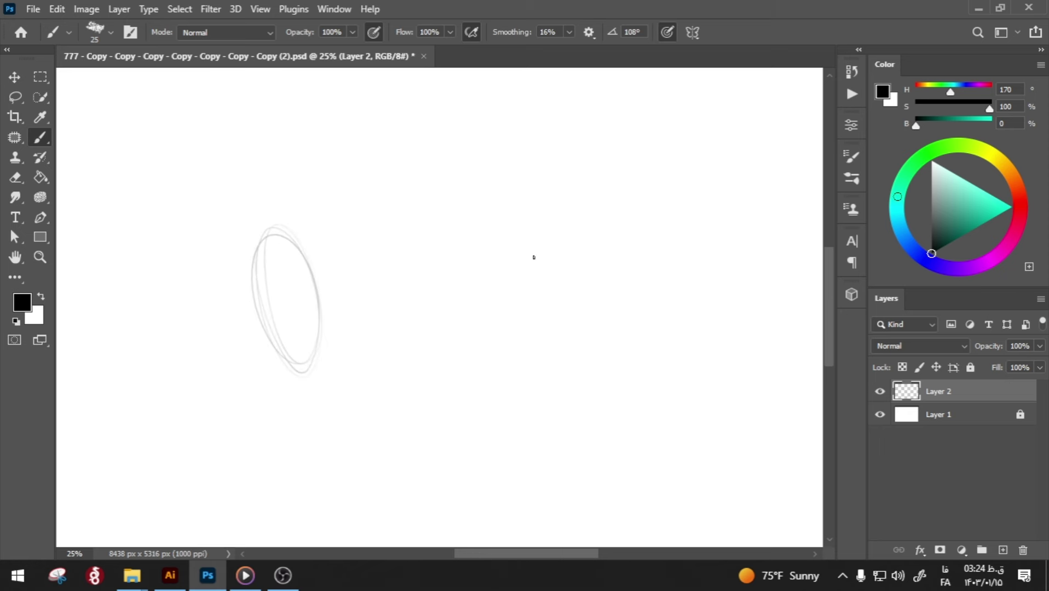
pyautogui.moveTo(511, 159)
pyautogui.mouseDown()
pyautogui.moveTo(590, 279)
pyautogui.moveTo(571, 290)
pyautogui.mouseUp()
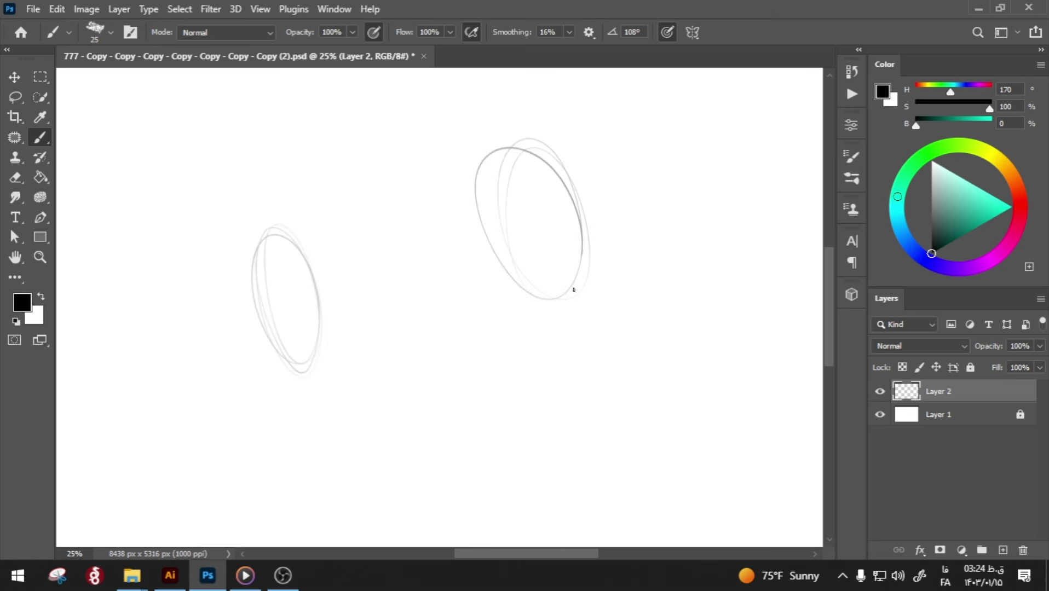
pyautogui.hotkey('ctrl', 'z')
pyautogui.moveTo(503, 159); pyautogui.dragTo(515, 257)
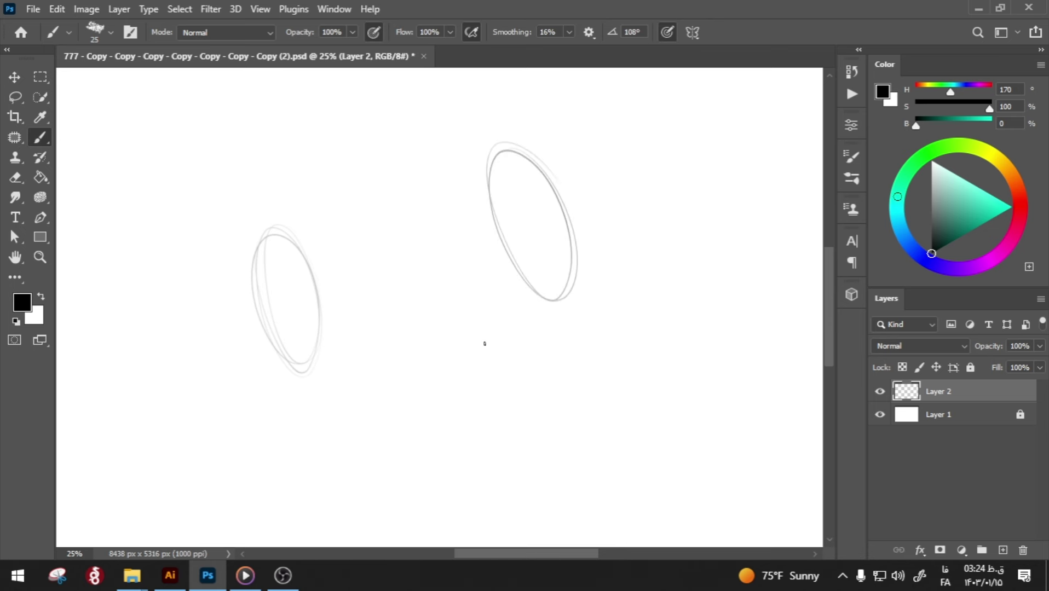
pyautogui.hotkey('ctrl', 'z')
pyautogui.hotkey('ctrl', 'z')
pyautogui.moveTo(241, 334)
pyautogui.mouseDown()
pyautogui.moveTo(567, 236)
pyautogui.moveTo(658, 231)
pyautogui.mouseUp()
pyautogui.hotkey('ctrl', 'z')
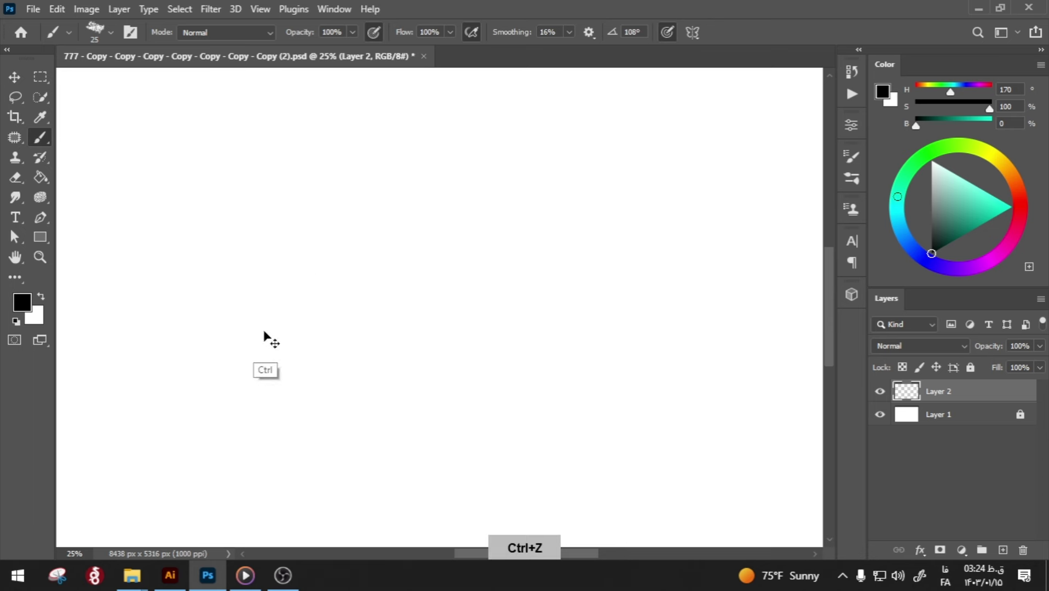
# - Draw the long curved axis line with a left and a right end ellipse across it
pyautogui.moveTo(238, 307); pyautogui.dragTo(699, 212)
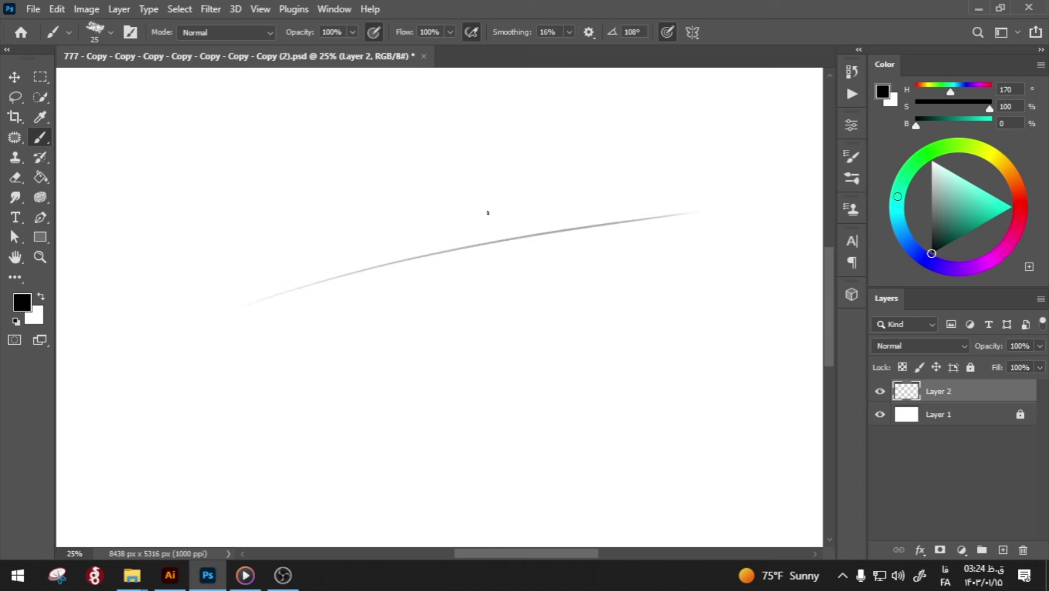
pyautogui.moveTo(295, 220)
pyautogui.mouseDown()
pyautogui.moveTo(341, 295)
pyautogui.moveTo(340, 367)
pyautogui.mouseUp()
pyautogui.moveTo(585, 153)
pyautogui.mouseDown()
pyautogui.moveTo(628, 178)
pyautogui.moveTo(640, 258)
pyautogui.moveTo(607, 304)
pyautogui.moveTo(569, 156)
pyautogui.mouseUp()
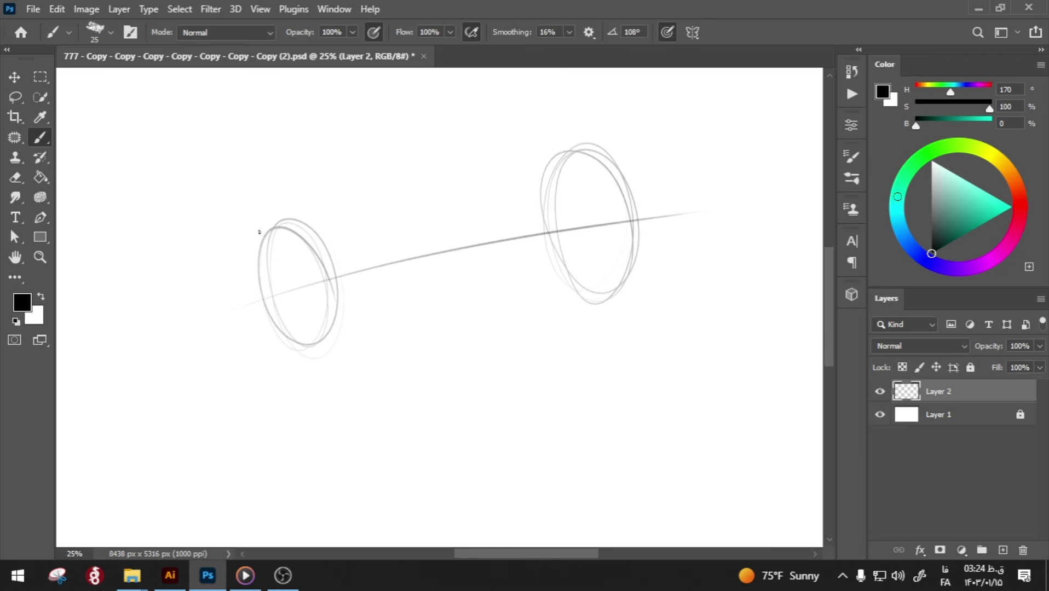
pyautogui.hotkey('ctrl', 'z')
pyautogui.moveTo(561, 246); pyautogui.dragTo(553, 298)
pyautogui.moveTo(525, 330)
pyautogui.mouseDown()
pyautogui.moveTo(511, 321)
pyautogui.moveTo(562, 248)
pyautogui.mouseUp()
# - Join the two ellipses with upper and lower edges and add a cross-section arc
pyautogui.moveTo(265, 227); pyautogui.dragTo(478, 159)
pyautogui.moveTo(298, 221); pyautogui.dragTo(485, 157)
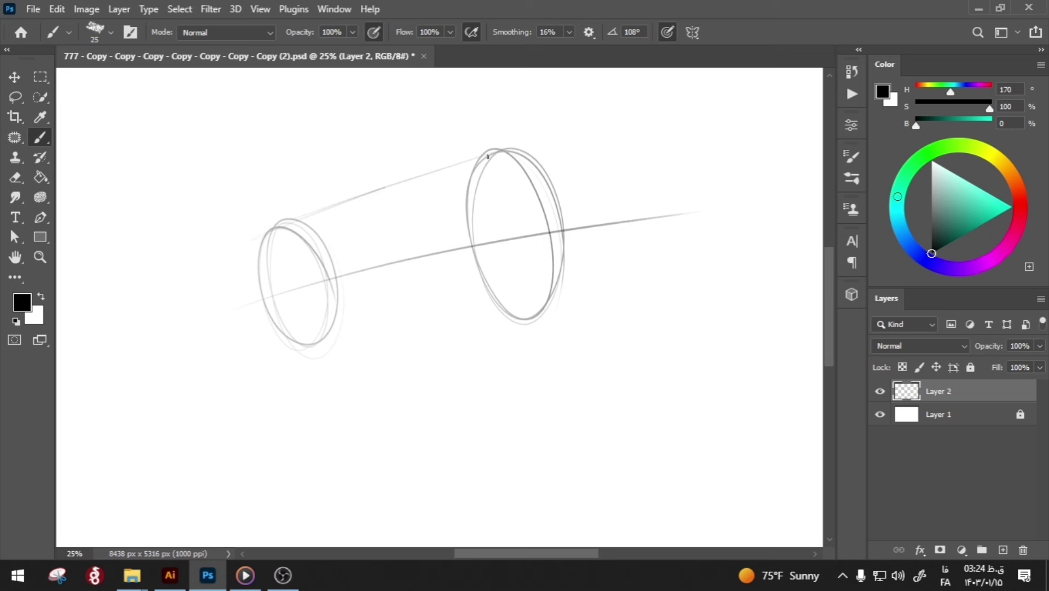
pyautogui.moveTo(334, 342); pyautogui.dragTo(517, 325)
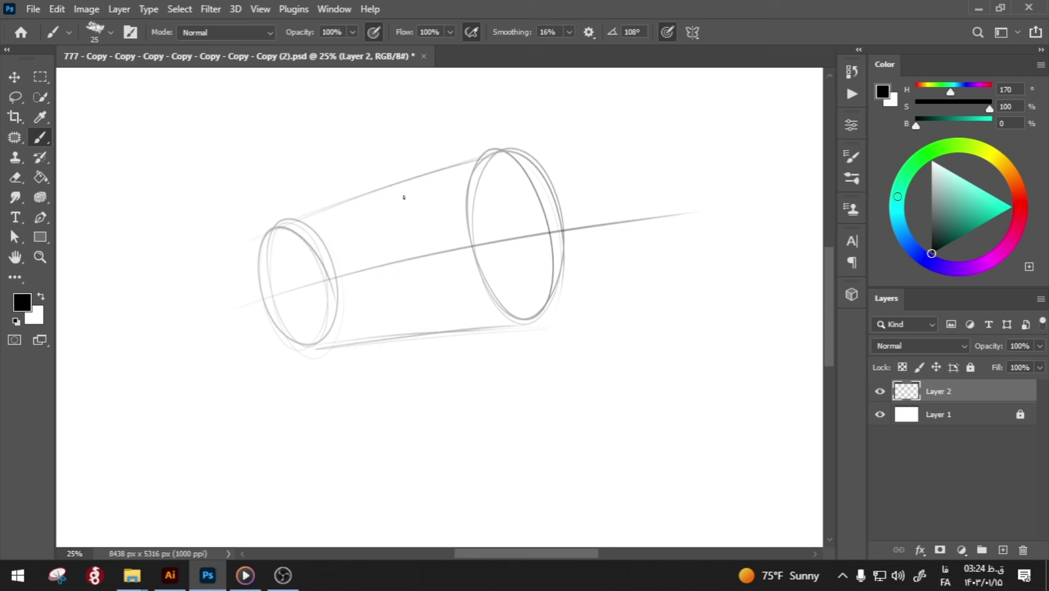
pyautogui.moveTo(356, 204)
pyautogui.mouseDown()
pyautogui.moveTo(402, 311)
pyautogui.moveTo(375, 216)
pyautogui.moveTo(392, 340)
pyautogui.mouseUp()
pyautogui.hotkey('ctrl', 'z')
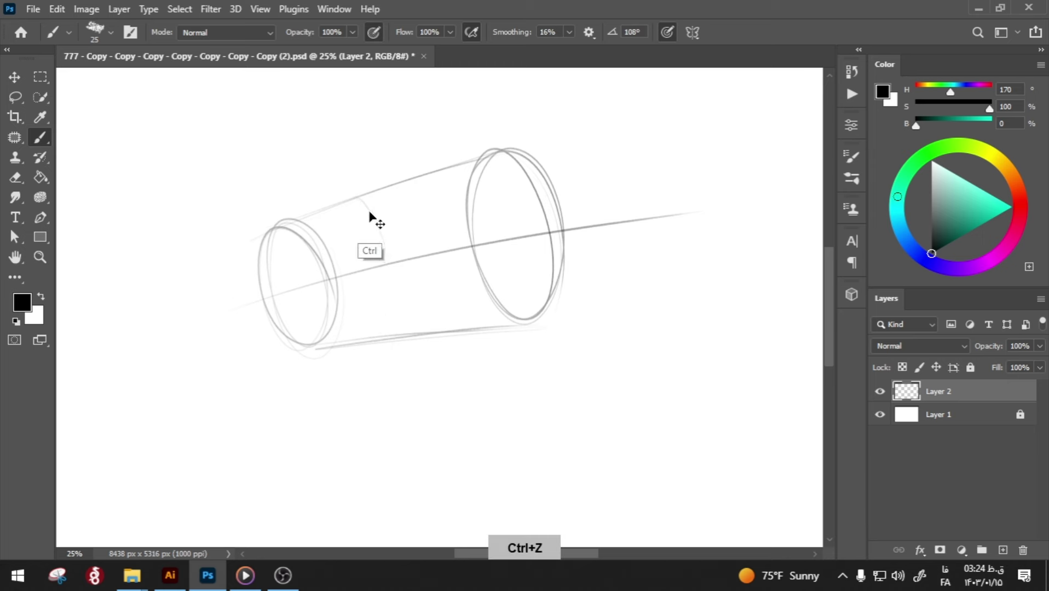
pyautogui.moveTo(381, 350); pyautogui.dragTo(363, 212)
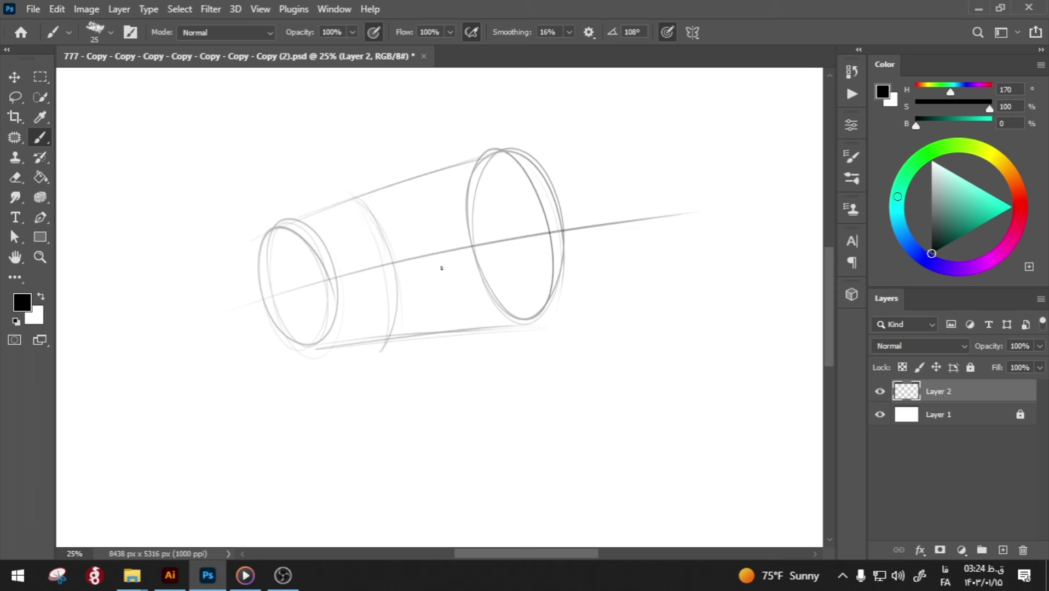
# - With a 228 px eraser, remove half the right ellipse, the arc tail and part of the axis
pyautogui.press('e')
pyautogui.moveTo(476, 165)
pyautogui.mouseDown()
pyautogui.moveTo(468, 211)
pyautogui.moveTo(480, 187)
pyautogui.moveTo(491, 297)
pyautogui.mouseUp()
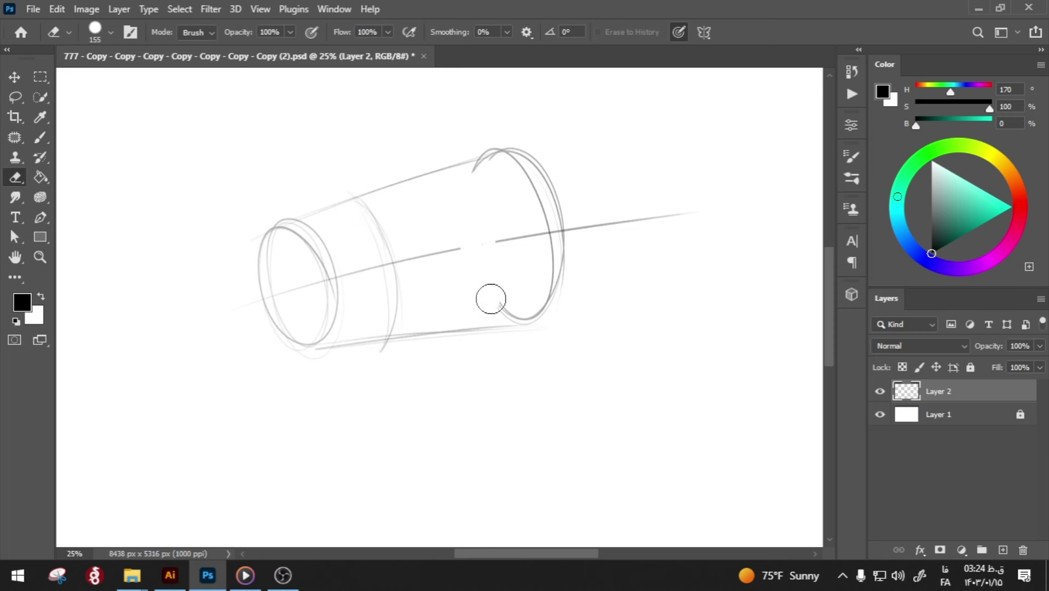
pyautogui.click(110, 32)
pyautogui.moveTo(159, 84); pyautogui.dragTo(163, 82)
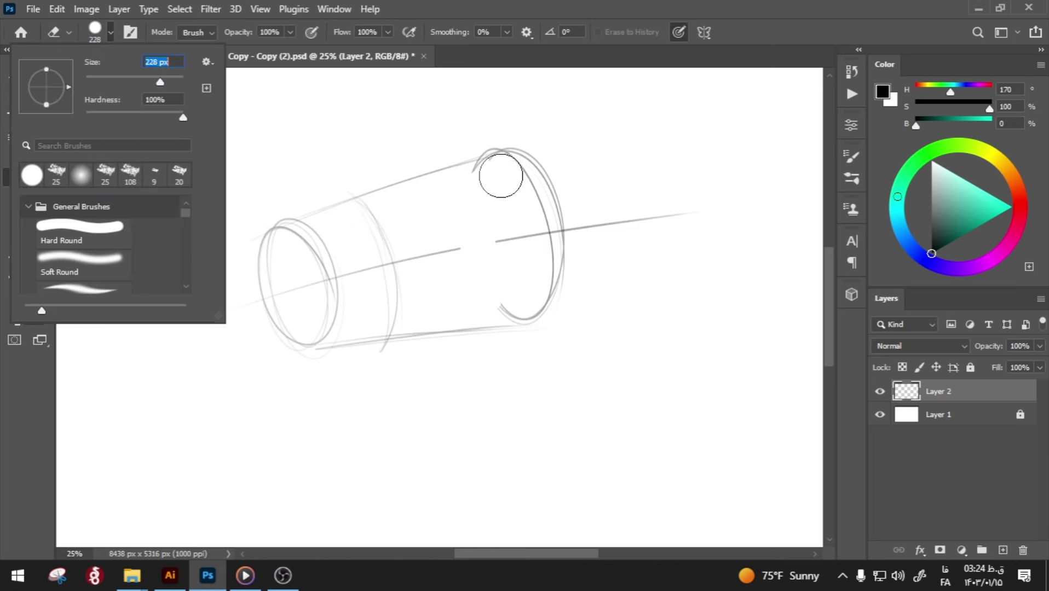
pyautogui.click(498, 175)
pyautogui.moveTo(480, 175); pyautogui.dragTo(445, 198)
pyautogui.moveTo(444, 260)
pyautogui.mouseDown()
pyautogui.moveTo(520, 231)
pyautogui.moveTo(514, 321)
pyautogui.mouseUp()
# - Erase gaps in the axis and top and bottom edges to split the cylinder in two
pyautogui.press('b')
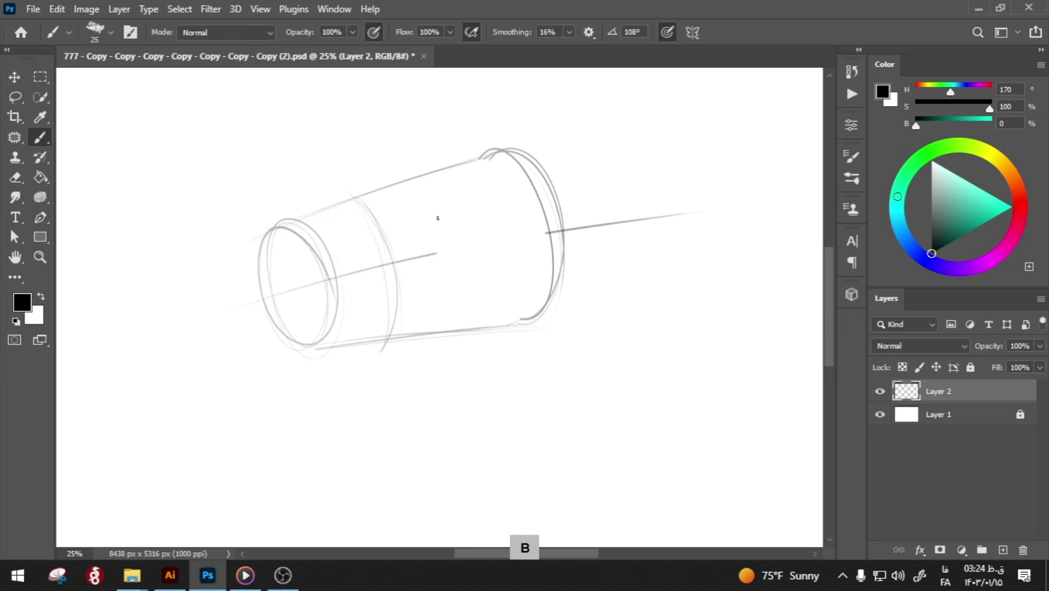
pyautogui.press('e')
pyautogui.moveTo(428, 257); pyautogui.dragTo(412, 227)
pyautogui.moveTo(393, 187)
pyautogui.mouseDown()
pyautogui.moveTo(373, 191)
pyautogui.moveTo(419, 178)
pyautogui.mouseUp()
pyautogui.moveTo(448, 331); pyautogui.dragTo(410, 342)
pyautogui.press('b')
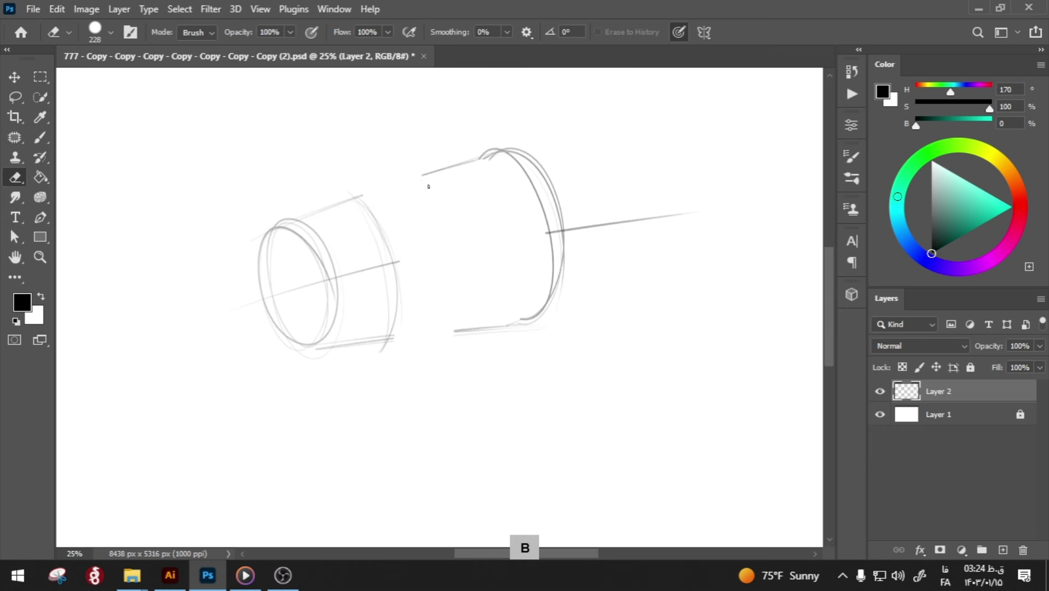
pyautogui.press('e')
pyautogui.moveTo(421, 165); pyautogui.dragTo(432, 162)
pyautogui.moveTo(459, 344); pyautogui.dragTo(470, 345)
pyautogui.press('b')
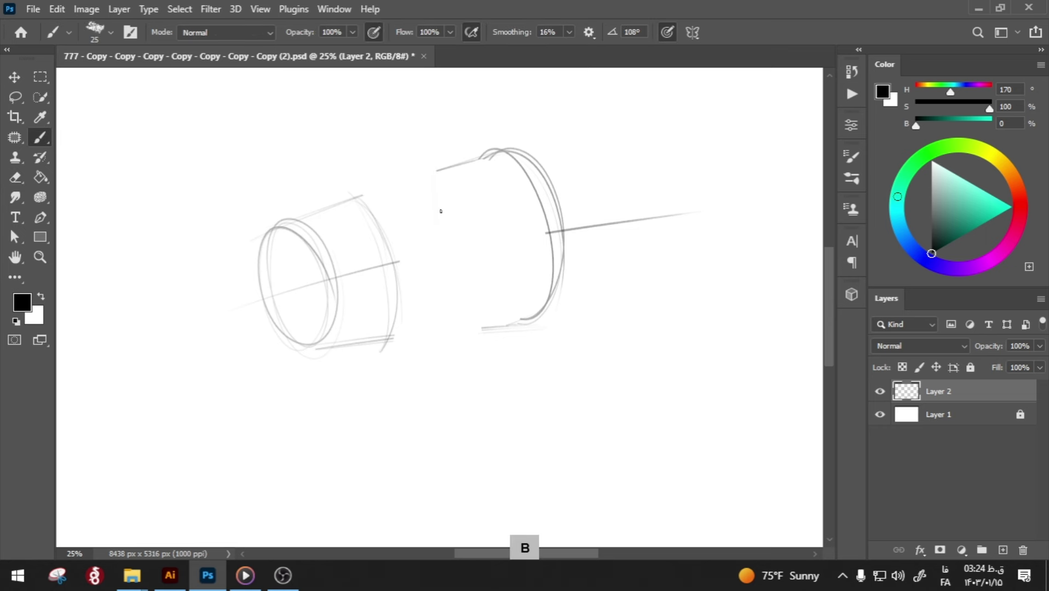
# - Sketch and darken a thick rim on the right section's left edge
pyautogui.moveTo(469, 322)
pyautogui.mouseDown()
pyautogui.moveTo(446, 193)
pyautogui.moveTo(482, 271)
pyautogui.mouseUp()
pyautogui.moveTo(446, 224)
pyautogui.mouseDown()
pyautogui.moveTo(482, 312)
pyautogui.moveTo(452, 198)
pyautogui.mouseUp()
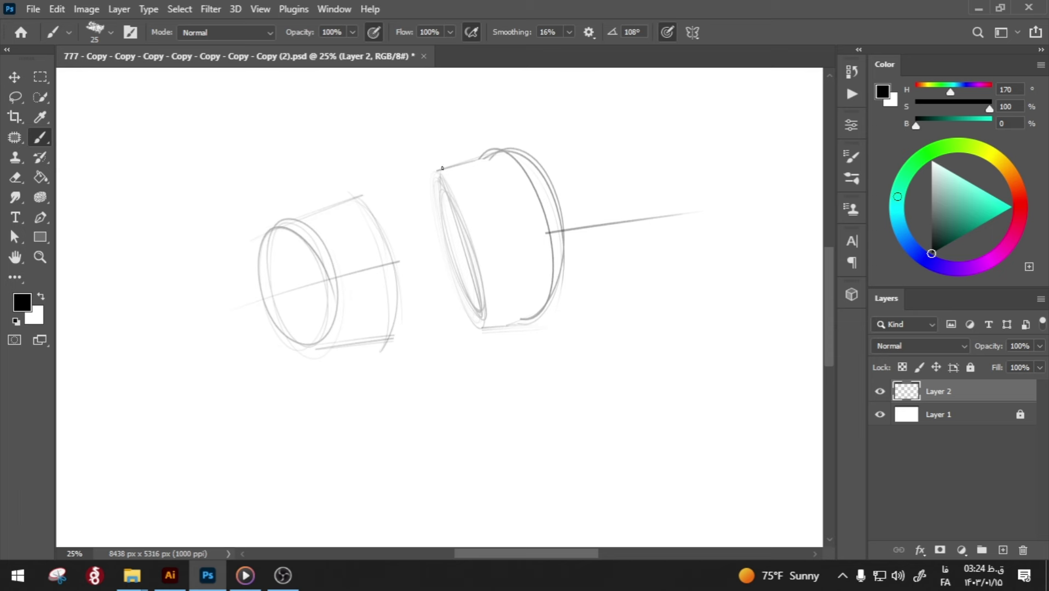
pyautogui.moveTo(440, 200); pyautogui.dragTo(485, 318)
pyautogui.moveTo(454, 280); pyautogui.dragTo(484, 330)
# - Draw upper and lower neck lines connecting the left section to the right rim
pyautogui.moveTo(369, 208); pyautogui.dragTo(439, 186)
pyautogui.hotkey('ctrl', 'z')
pyautogui.moveTo(373, 203); pyautogui.dragTo(433, 190)
pyautogui.moveTo(405, 325); pyautogui.dragTo(480, 305)
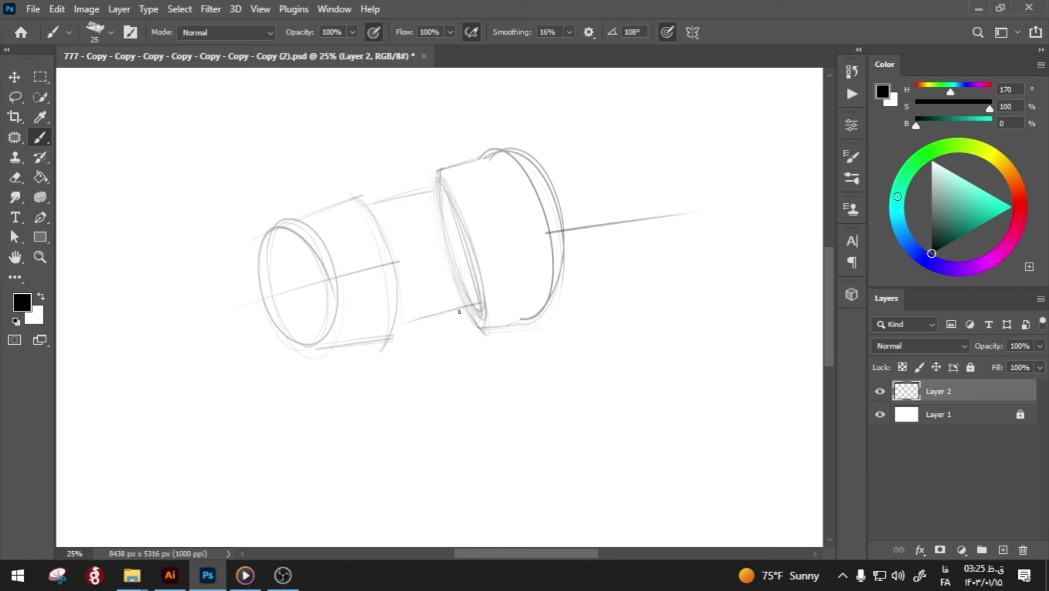
pyautogui.hotkey('ctrl', 'z')
pyautogui.moveTo(399, 325); pyautogui.dragTo(474, 316)
pyautogui.hotkey('ctrl', 'z')
pyautogui.moveTo(402, 326); pyautogui.dragTo(476, 317)
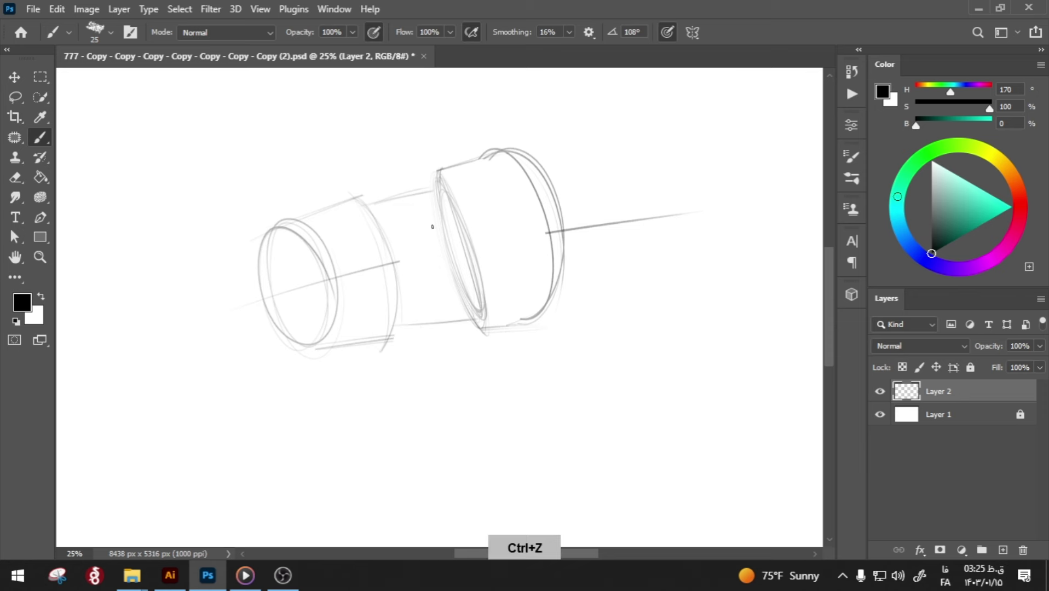
# - Shorten the upper connecting line and darken the left section's right edge curve
pyautogui.press('e')
pyautogui.moveTo(421, 187)
pyautogui.mouseDown()
pyautogui.moveTo(370, 199)
pyautogui.moveTo(435, 185)
pyautogui.mouseUp()
pyautogui.press('b')
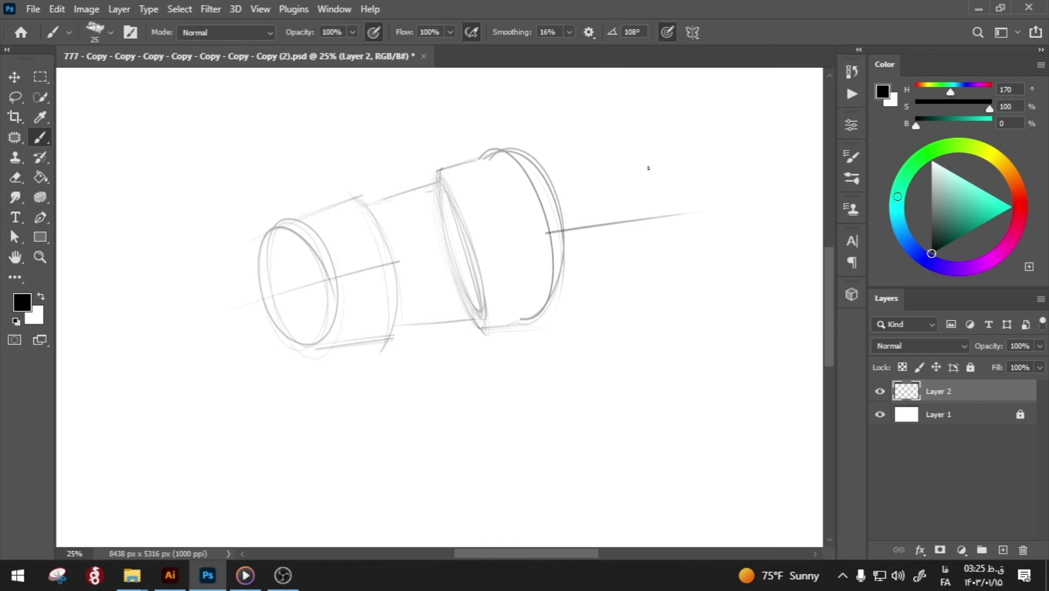
pyautogui.moveTo(361, 199); pyautogui.dragTo(384, 350)
# - Erase the stray tail and redraw the left ellipse's left edge
pyautogui.press('e')
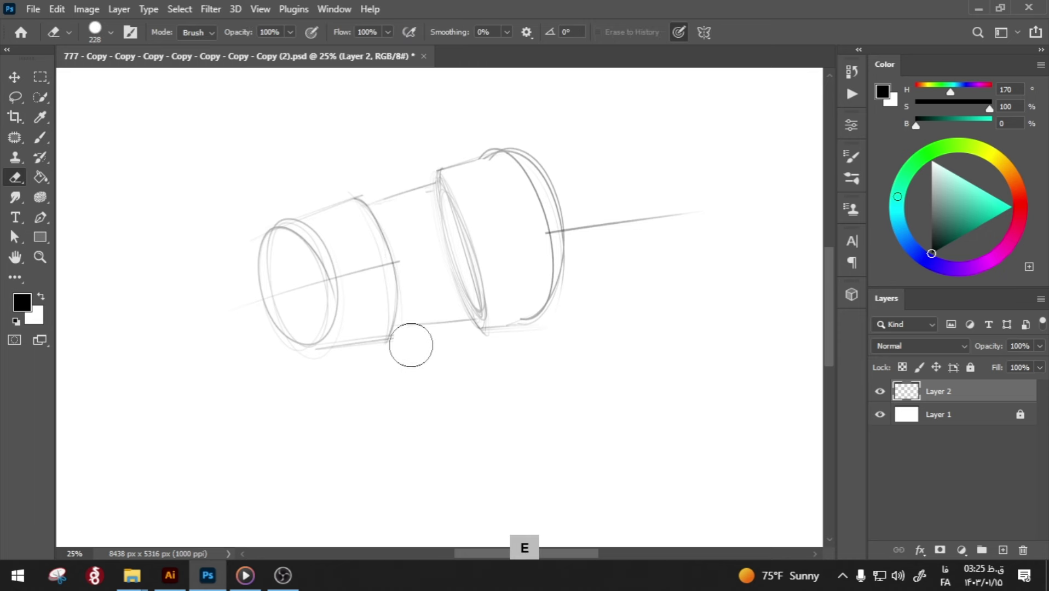
pyautogui.moveTo(409, 344); pyautogui.dragTo(386, 356)
pyautogui.press('b')
pyautogui.press('e')
pyautogui.moveTo(263, 222); pyautogui.dragTo(287, 334)
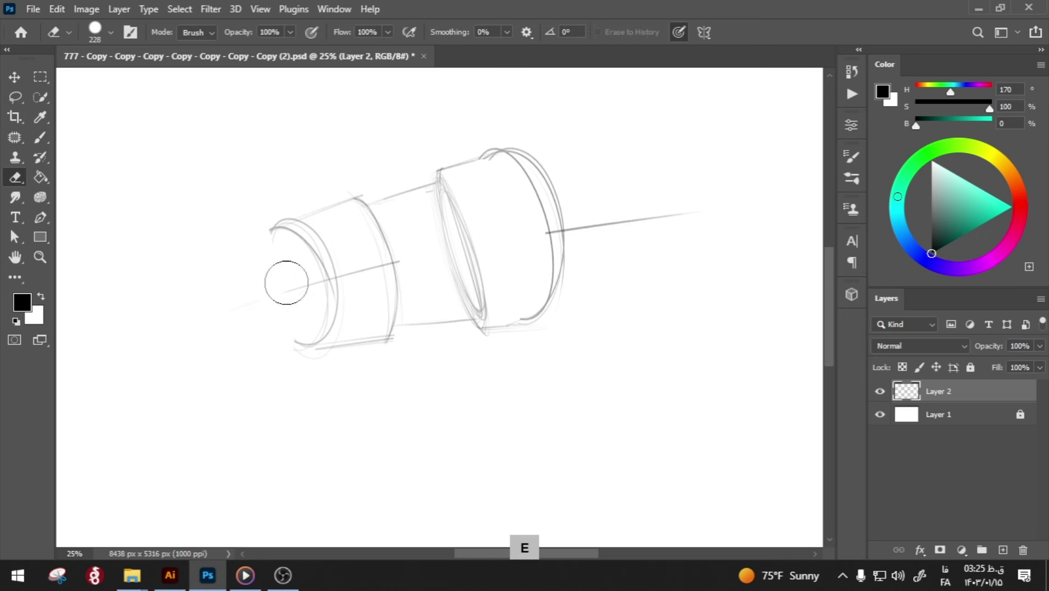
pyautogui.press('b')
pyautogui.moveTo(269, 233)
pyautogui.mouseDown()
pyautogui.moveTo(268, 276)
pyautogui.moveTo(302, 351)
pyautogui.mouseUp()
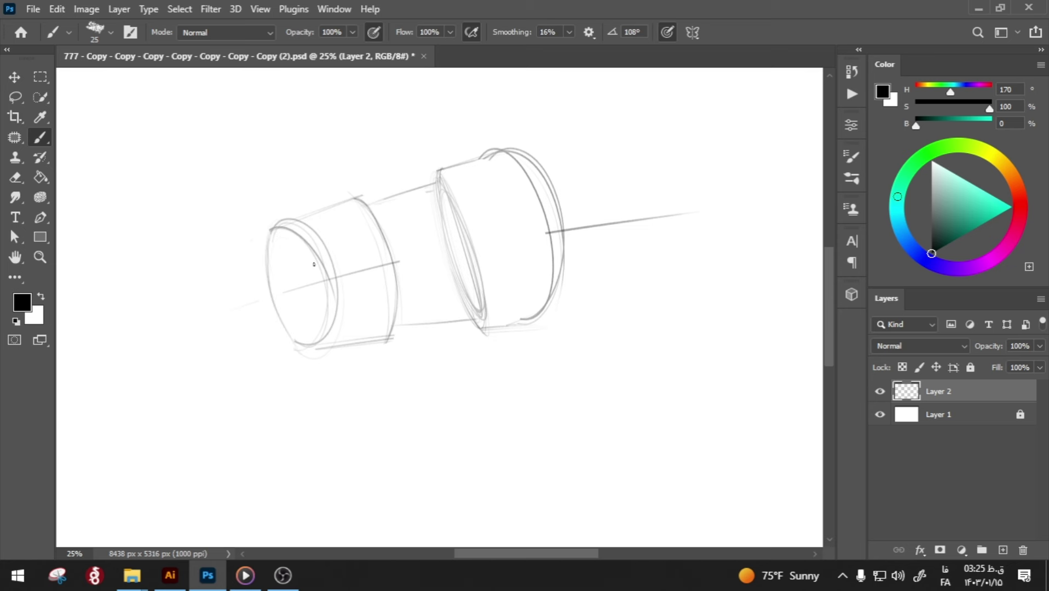
# - Sketch a clean inner ellipse inside the left opening
pyautogui.moveTo(282, 306); pyautogui.dragTo(319, 326)
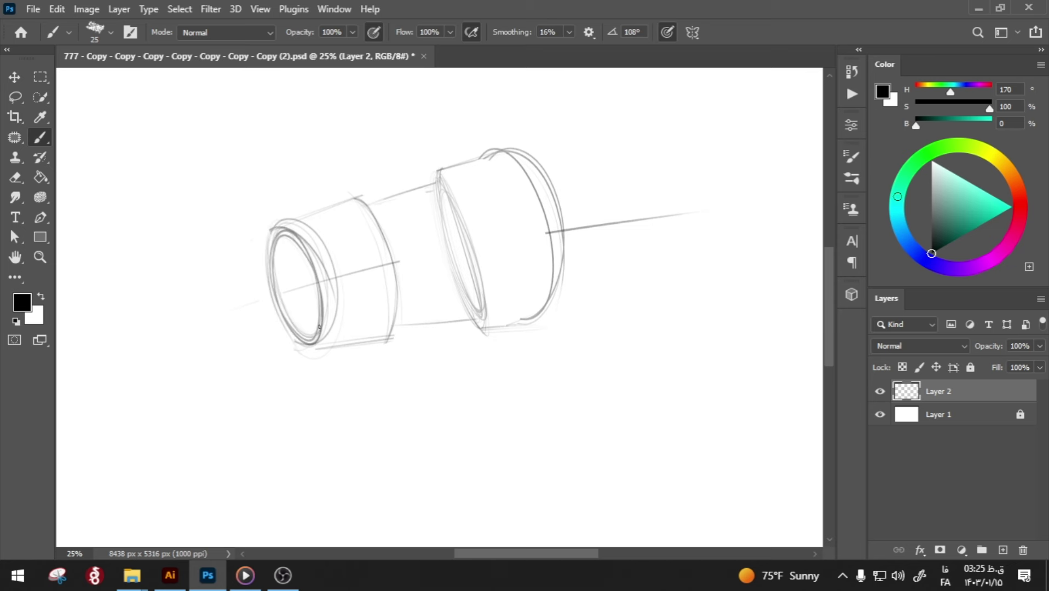
pyautogui.moveTo(305, 269)
pyautogui.mouseDown()
pyautogui.moveTo(290, 307)
pyautogui.moveTo(305, 309)
pyautogui.mouseUp()
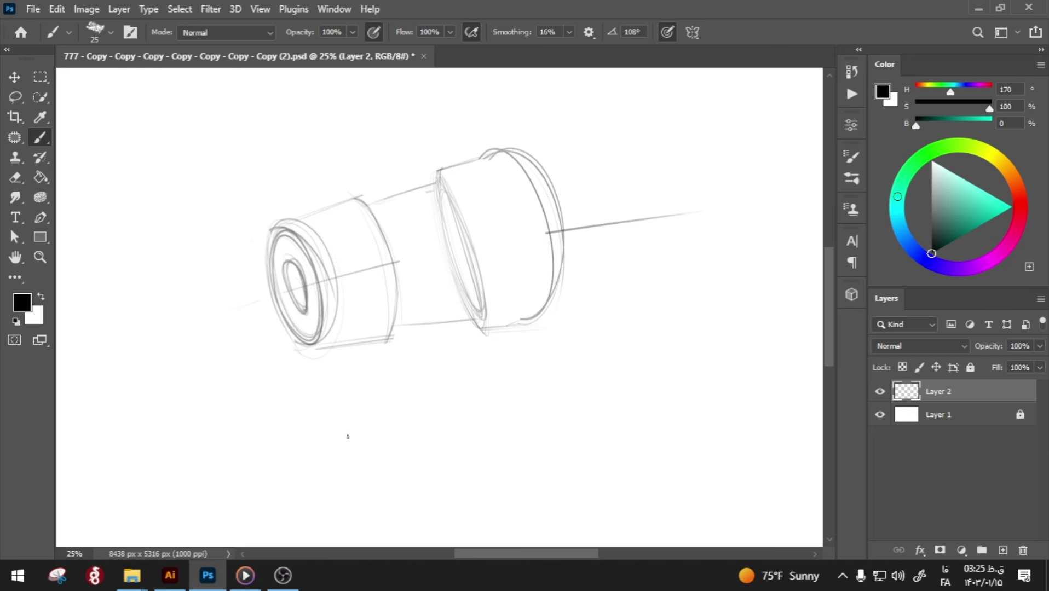
pyautogui.hotkey('ctrl', 'z')
pyautogui.hotkey('ctrl', 'z')
pyautogui.moveTo(299, 268)
pyautogui.mouseDown()
pyautogui.moveTo(285, 294)
pyautogui.moveTo(304, 311)
pyautogui.mouseUp()
pyautogui.hotkey('ctrl', 'z')
pyautogui.hotkey('ctrl', 'z')
pyautogui.moveTo(295, 264)
pyautogui.mouseDown()
pyautogui.moveTo(289, 307)
pyautogui.moveTo(304, 312)
pyautogui.mouseUp()
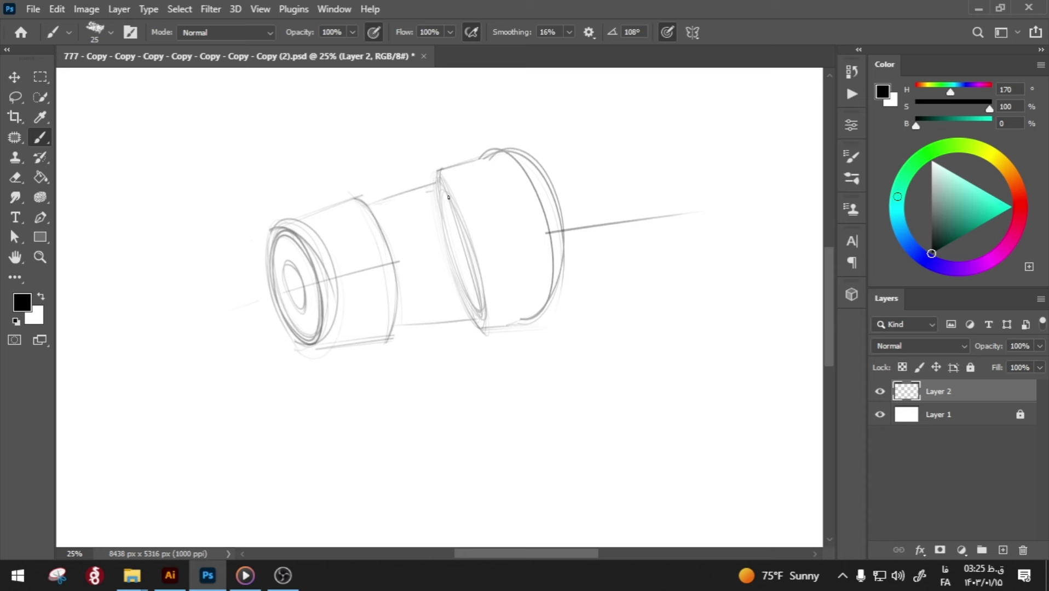
# - Erase and redraw the middle section's left and inner edges darker
pyautogui.press('e')
pyautogui.moveTo(433, 206)
pyautogui.mouseDown()
pyautogui.moveTo(438, 241)
pyautogui.moveTo(433, 191)
pyautogui.moveTo(450, 255)
pyautogui.moveTo(447, 185)
pyautogui.mouseUp()
pyautogui.press('b')
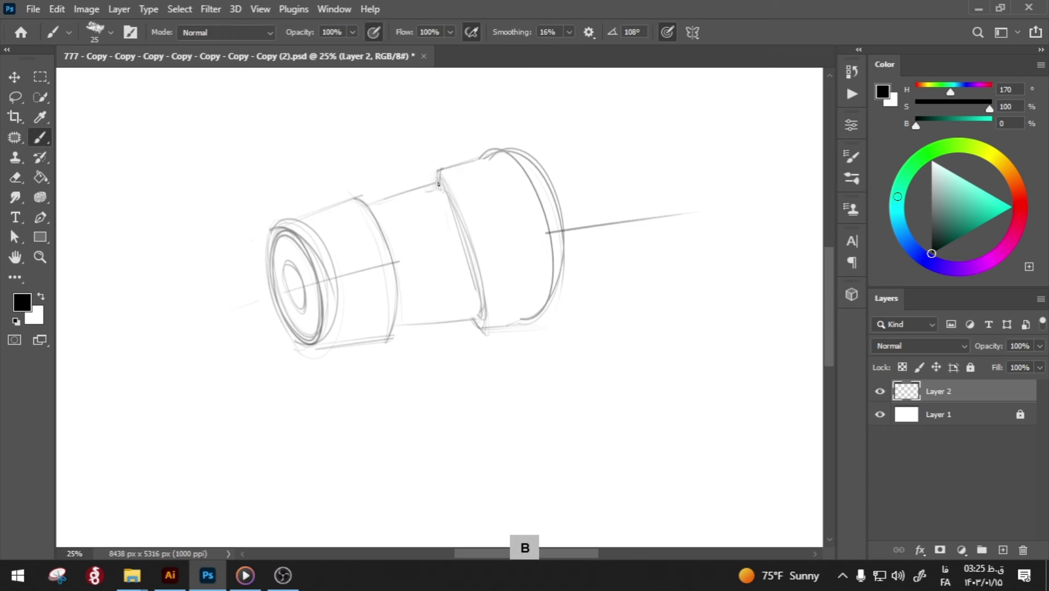
pyautogui.moveTo(436, 174); pyautogui.dragTo(481, 254)
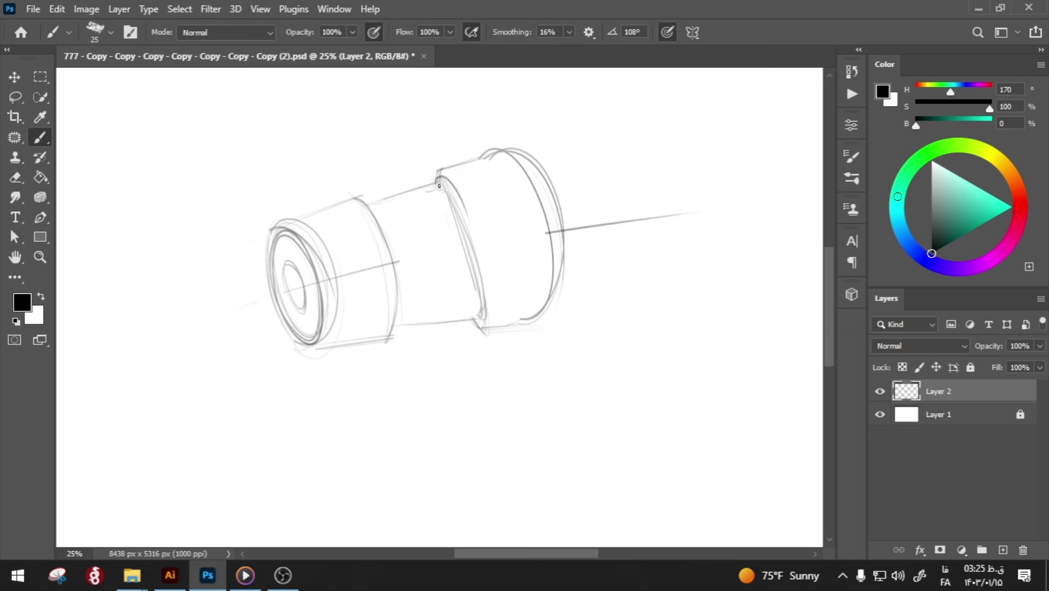
pyautogui.hotkey('ctrl', 'z')
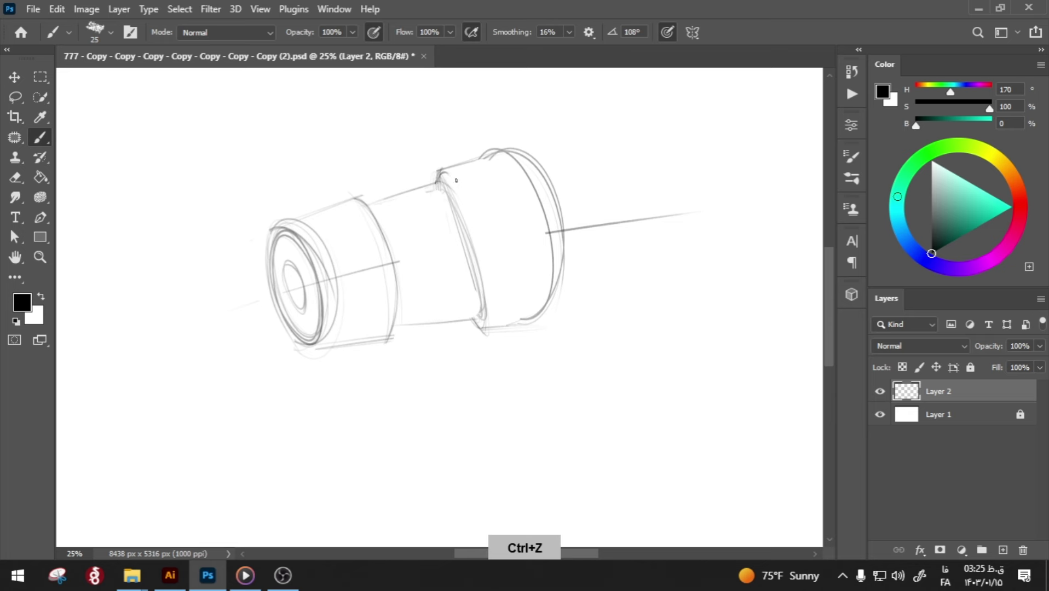
pyautogui.moveTo(443, 172); pyautogui.dragTo(462, 226)
pyautogui.moveTo(440, 174); pyautogui.dragTo(492, 327)
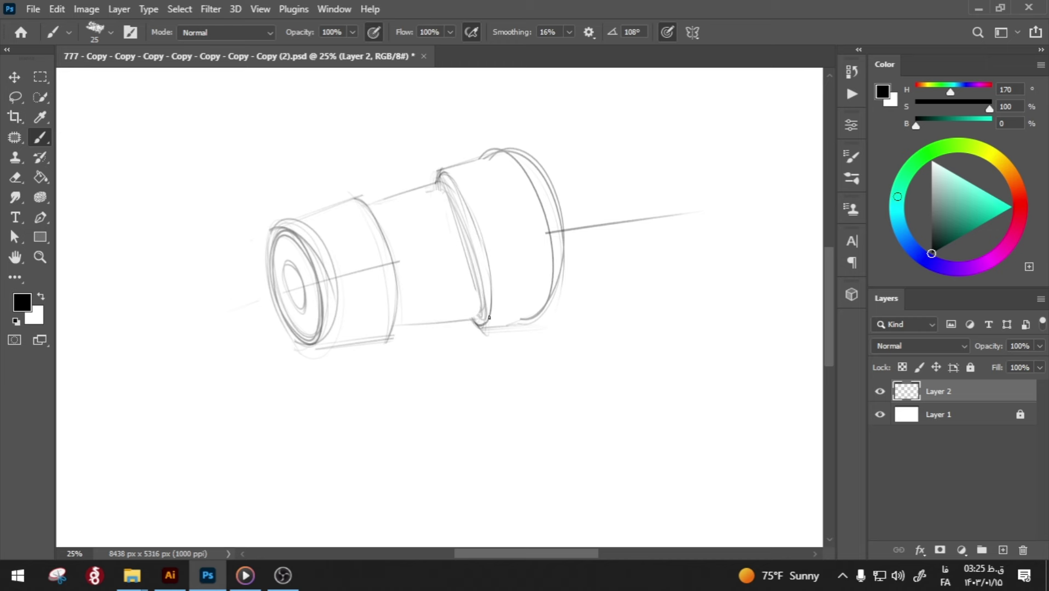
pyautogui.moveTo(484, 325); pyautogui.dragTo(492, 290)
# - Clean up the middle section's edge strokes and redraw a longer, darker top edge
pyautogui.press('e')
pyautogui.moveTo(445, 222)
pyautogui.mouseDown()
pyautogui.moveTo(445, 194)
pyautogui.moveTo(480, 293)
pyautogui.moveTo(485, 276)
pyautogui.moveTo(481, 310)
pyautogui.moveTo(397, 326)
pyautogui.mouseUp()
pyautogui.press('b')
pyautogui.hotkey('ctrl', 'z')
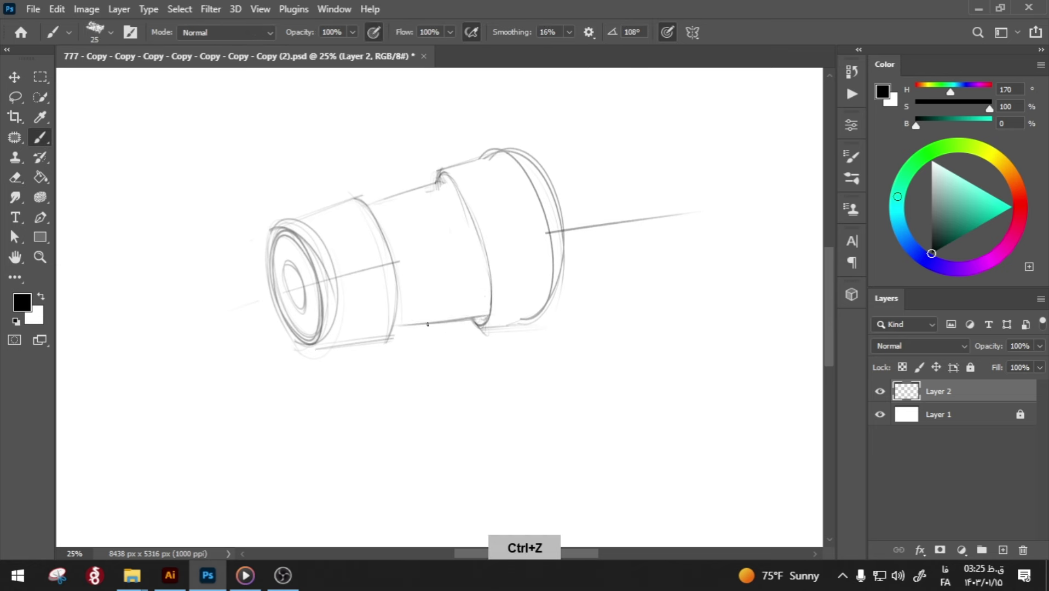
pyautogui.moveTo(367, 206); pyautogui.dragTo(440, 185)
pyautogui.hotkey('ctrl', 'z')
pyautogui.press('e')
pyautogui.press('b')
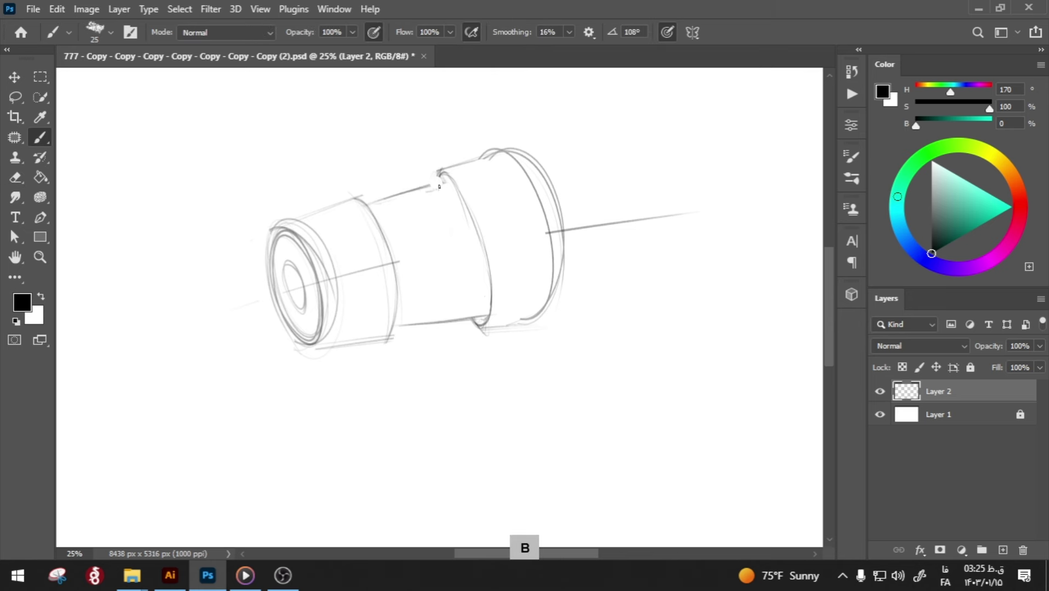
pyautogui.moveTo(367, 204)
pyautogui.mouseDown()
pyautogui.moveTo(459, 176)
pyautogui.moveTo(444, 177)
pyautogui.mouseUp()
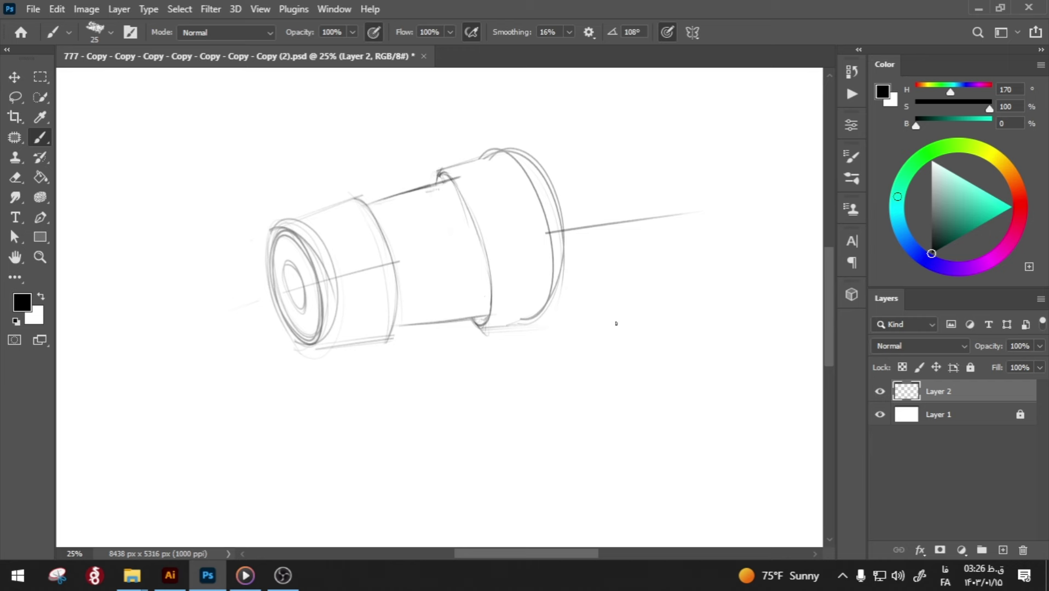
# - Erase the rear rim and retrace the rear section's right side as a dark rounded curve
pyautogui.press('e')
pyautogui.moveTo(515, 165)
pyautogui.mouseDown()
pyautogui.moveTo(539, 246)
pyautogui.moveTo(557, 253)
pyautogui.moveTo(501, 156)
pyautogui.moveTo(541, 203)
pyautogui.mouseUp()
pyautogui.press('b')
pyautogui.hotkey('ctrl', 'z')
pyautogui.press('e')
pyautogui.press('b')
pyautogui.moveTo(504, 161); pyautogui.dragTo(550, 253)
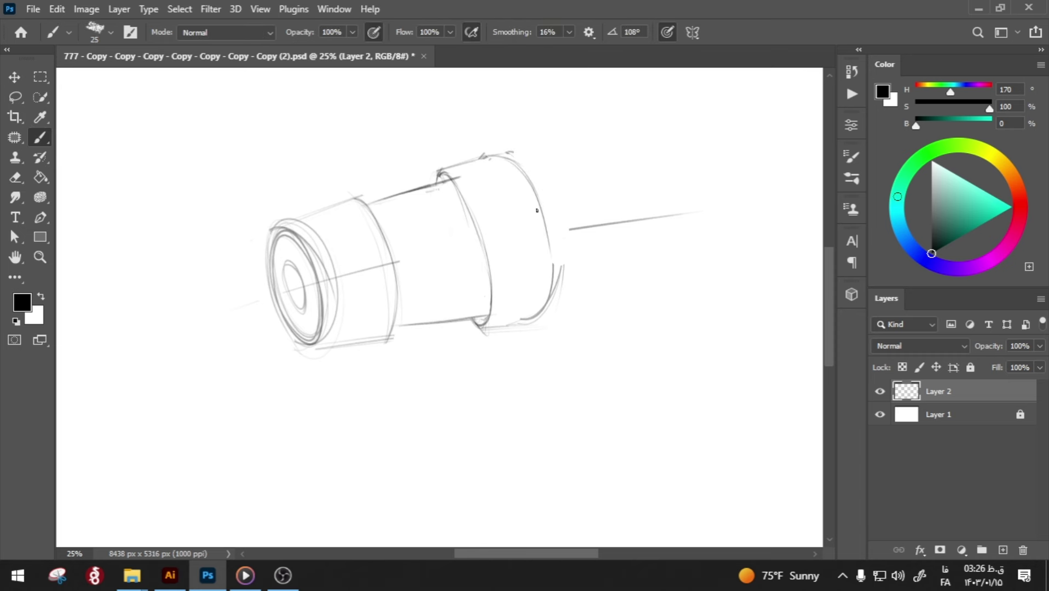
pyautogui.moveTo(543, 217)
pyautogui.mouseDown()
pyautogui.moveTo(553, 292)
pyautogui.moveTo(524, 323)
pyautogui.moveTo(551, 308)
pyautogui.mouseUp()
# - Erase the long axis line and stray strokes around the head and lens ring
pyautogui.press('e')
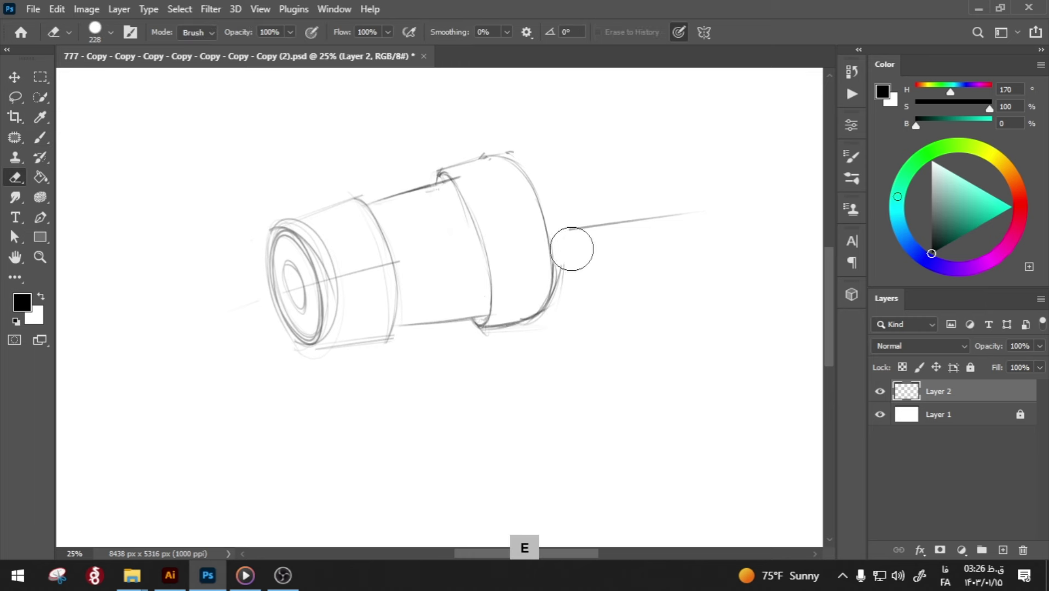
pyautogui.moveTo(572, 257); pyautogui.dragTo(572, 290)
pyautogui.moveTo(593, 229); pyautogui.dragTo(627, 219)
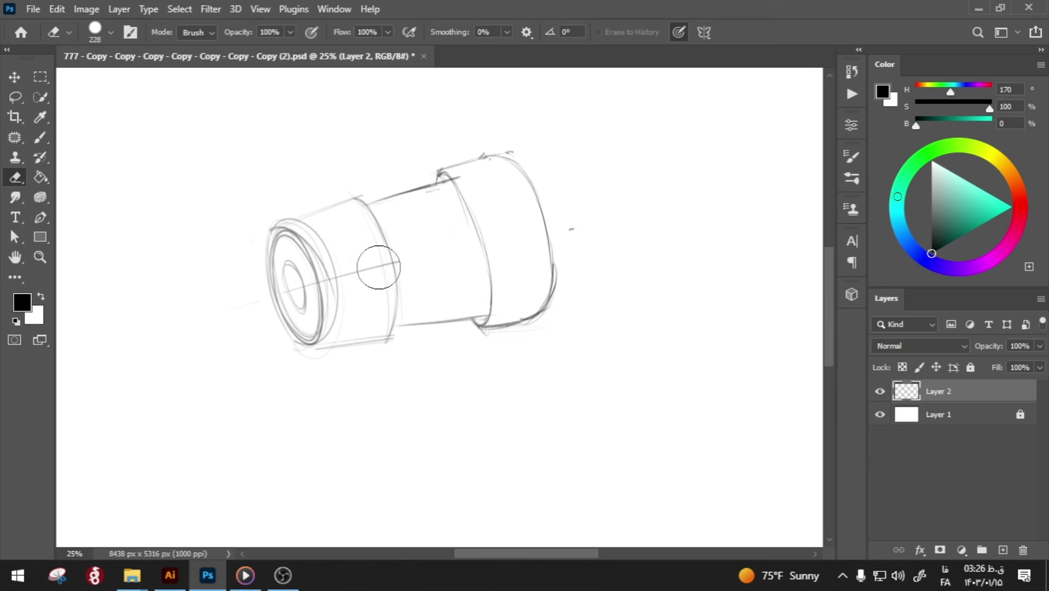
pyautogui.moveTo(374, 264)
pyautogui.mouseDown()
pyautogui.moveTo(334, 264)
pyautogui.moveTo(340, 309)
pyautogui.mouseUp()
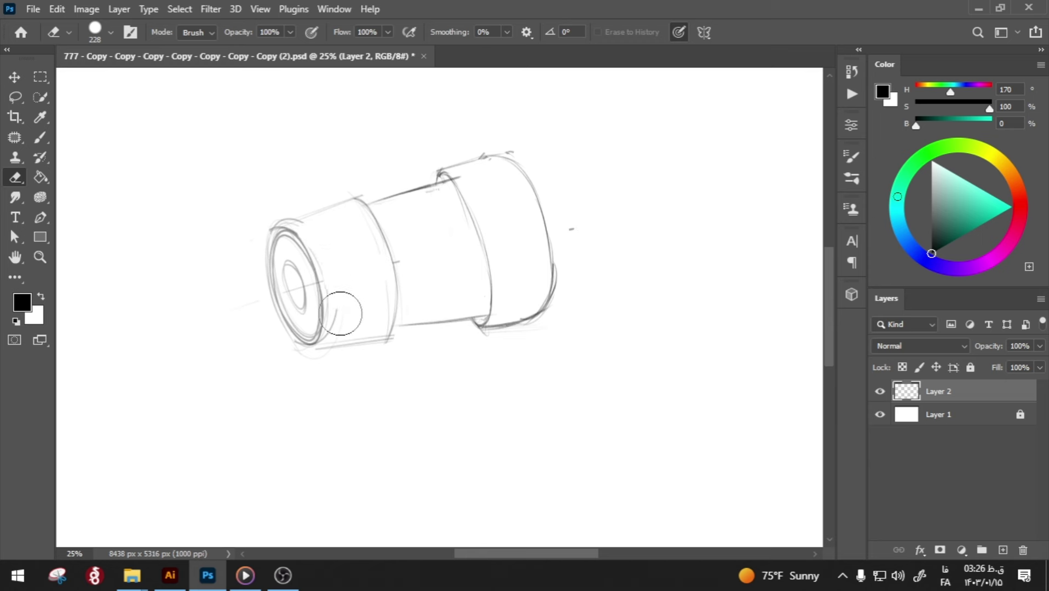
pyautogui.moveTo(334, 266); pyautogui.dragTo(333, 323)
# - Redraw the front section's top edge and the lens ring more darkly
pyautogui.press('b')
pyautogui.moveTo(283, 223); pyautogui.dragTo(349, 196)
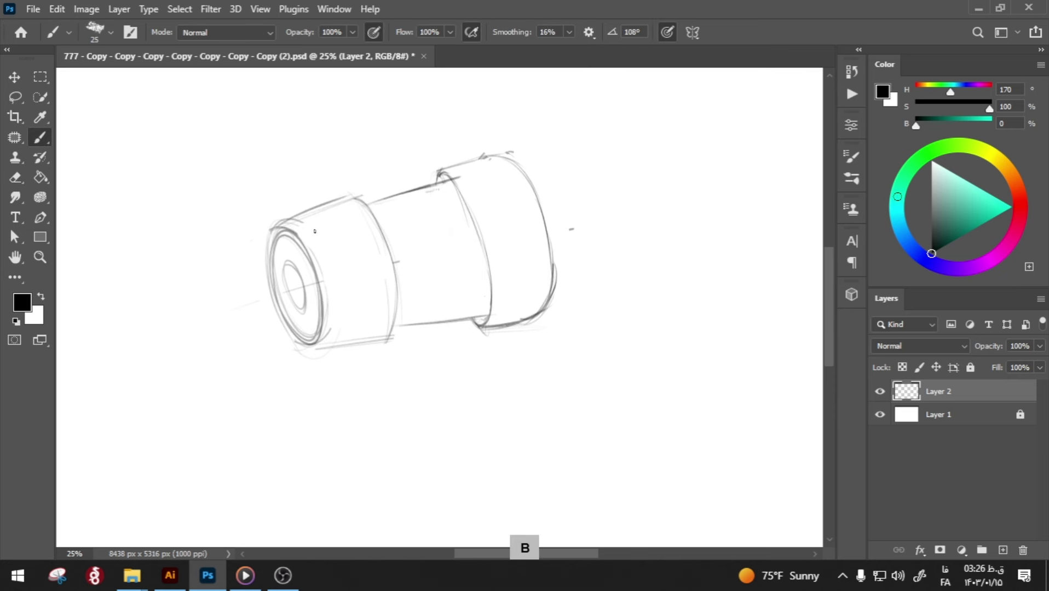
pyautogui.hotkey('ctrl', 'z')
pyautogui.moveTo(278, 224)
pyautogui.mouseDown()
pyautogui.moveTo(357, 196)
pyautogui.moveTo(341, 206)
pyautogui.mouseUp()
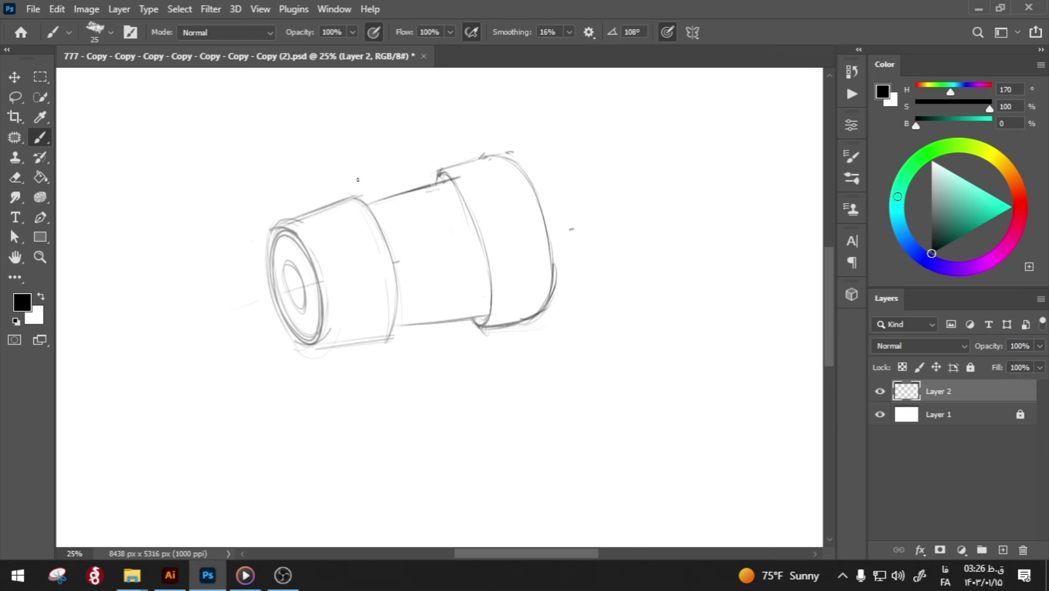
pyautogui.moveTo(278, 226)
pyautogui.mouseDown()
pyautogui.moveTo(312, 253)
pyautogui.moveTo(331, 330)
pyautogui.mouseUp()
pyautogui.hotkey('ctrl', 'z')
pyautogui.moveTo(322, 274)
pyautogui.mouseDown()
pyautogui.moveTo(312, 351)
pyautogui.moveTo(326, 340)
pyautogui.moveTo(384, 340)
pyautogui.mouseUp()
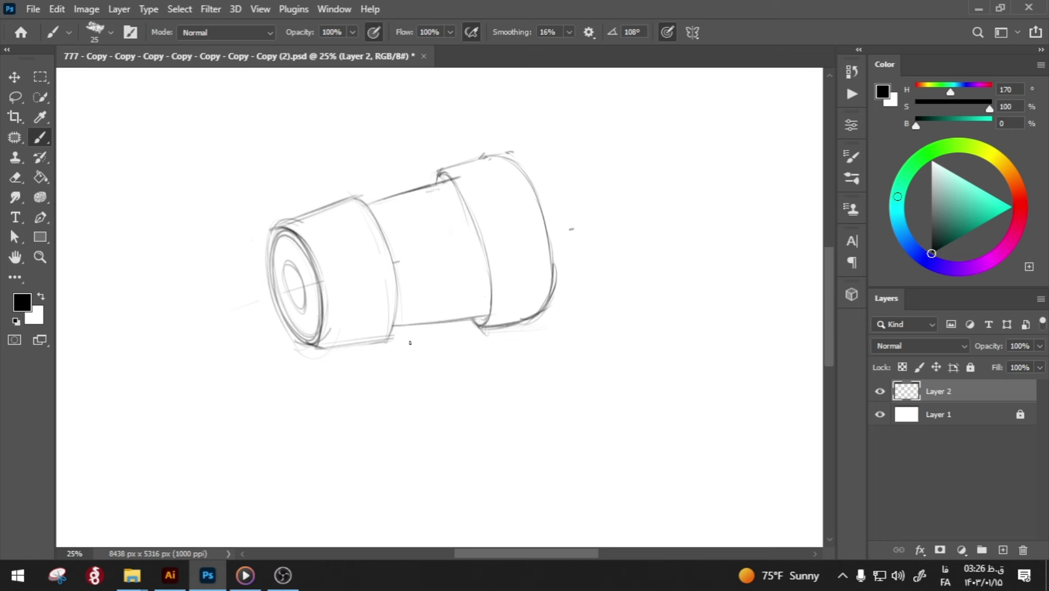
# - Sketch the neck and the long handle's edges below the head
pyautogui.moveTo(410, 343); pyautogui.dragTo(415, 349)
pyautogui.moveTo(473, 320)
pyautogui.mouseDown()
pyautogui.moveTo(459, 342)
pyautogui.moveTo(426, 346)
pyautogui.moveTo(441, 453)
pyautogui.mouseUp()
pyautogui.moveTo(412, 349); pyautogui.dragTo(445, 493)
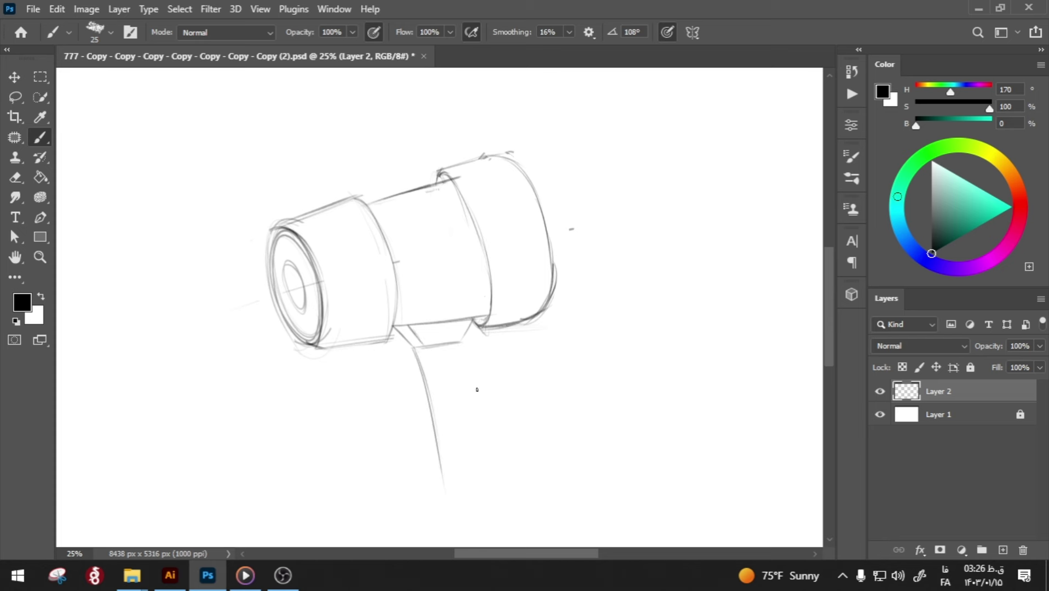
pyautogui.moveTo(459, 343); pyautogui.dragTo(495, 492)
pyautogui.moveTo(424, 351); pyautogui.dragTo(452, 453)
pyautogui.moveTo(440, 406); pyautogui.dragTo(457, 470)
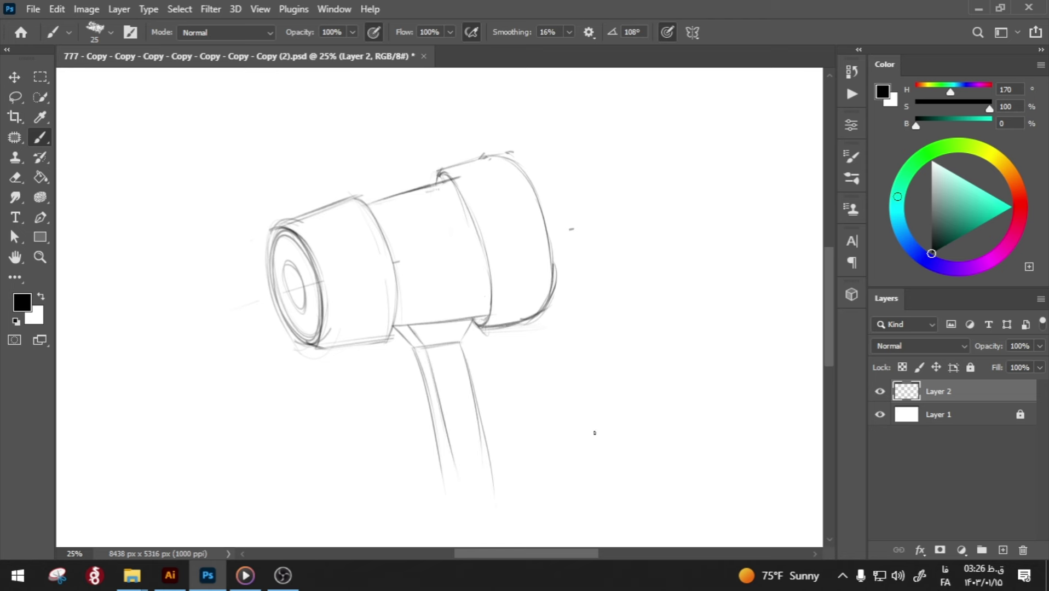
# - Scale the whole sketch to about 86.49% and move it up-left
pyautogui.click(15, 80)
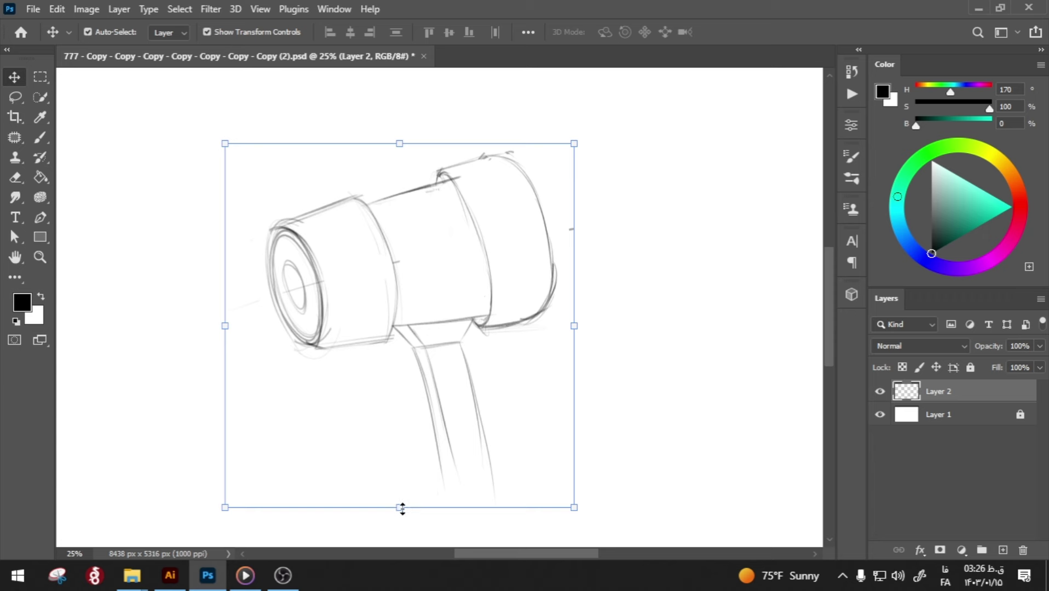
pyautogui.moveTo(400, 504); pyautogui.dragTo(415, 460)
pyautogui.moveTo(480, 301); pyautogui.dragTo(452, 249)
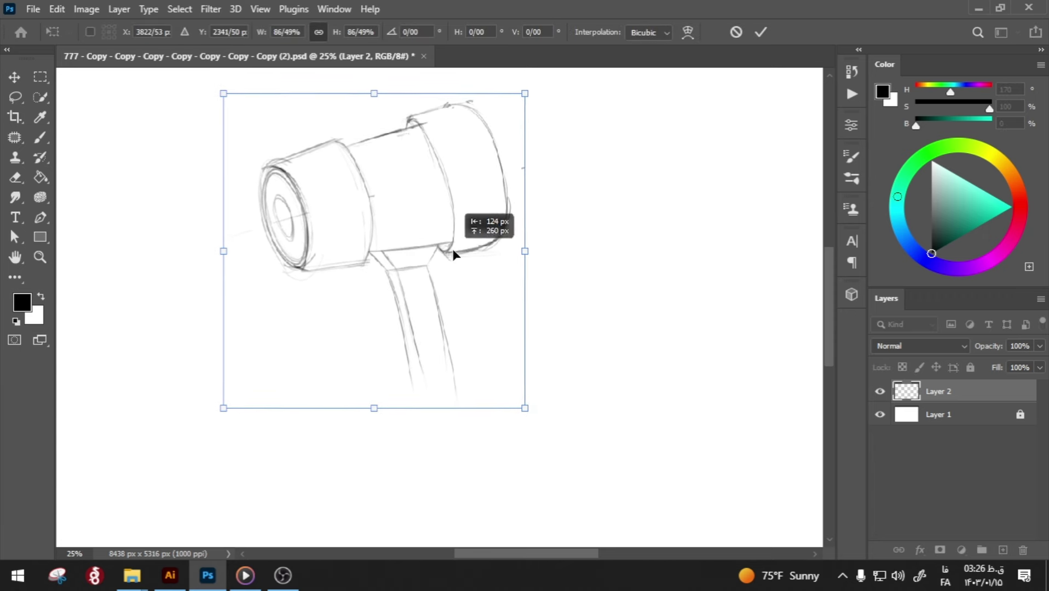
pyautogui.click(759, 32)
# - Extend the handle's left and right edges downward and close its bottom end
pyautogui.press('b')
pyautogui.moveTo(409, 298); pyautogui.dragTo(435, 427)
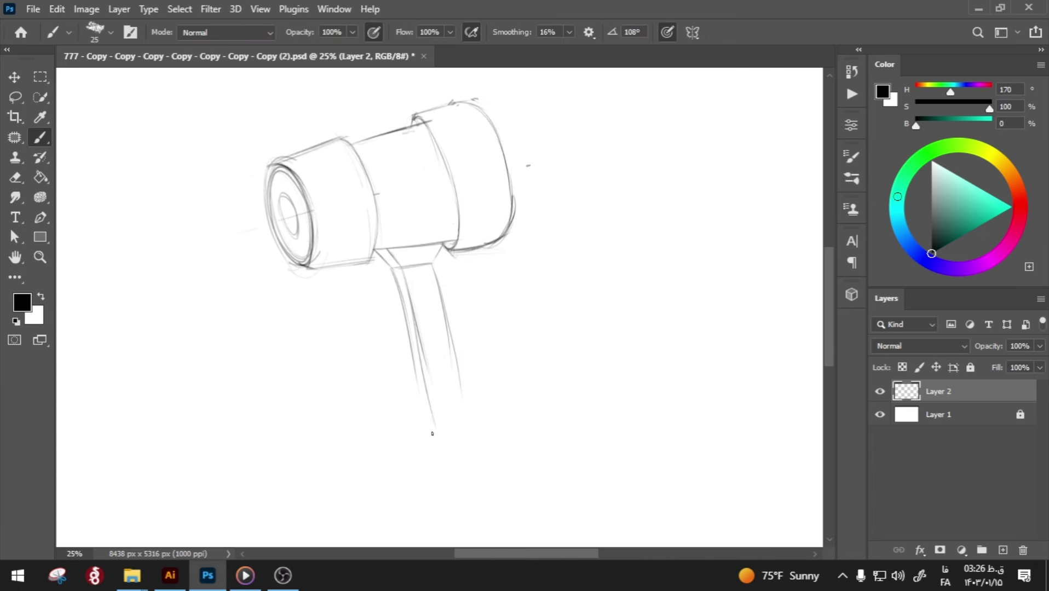
pyautogui.hotkey('ctrl', 'z')
pyautogui.moveTo(422, 361); pyautogui.dragTo(439, 437)
pyautogui.moveTo(393, 272); pyautogui.dragTo(427, 429)
pyautogui.hotkey('ctrl', 'z')
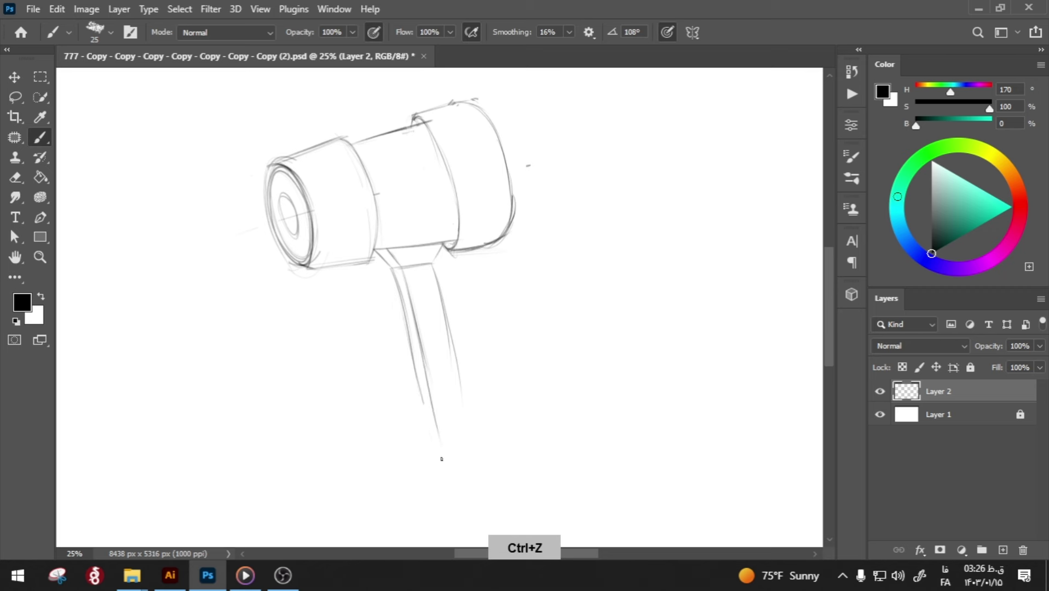
pyautogui.moveTo(415, 364); pyautogui.dragTo(440, 463)
pyautogui.moveTo(446, 328); pyautogui.dragTo(476, 475)
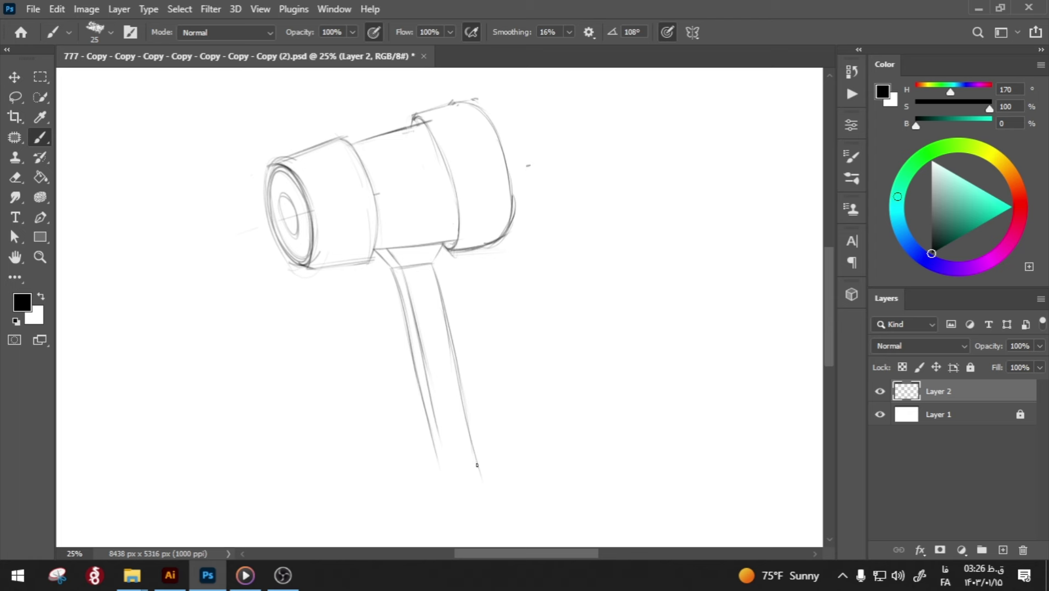
pyautogui.moveTo(479, 468)
pyautogui.mouseDown()
pyautogui.moveTo(466, 489)
pyautogui.moveTo(470, 480)
pyautogui.mouseUp()
pyautogui.moveTo(440, 441); pyautogui.dragTo(445, 492)
# - Erase the lines at the handle's top and join the head's bottom to the handle
pyautogui.press('e')
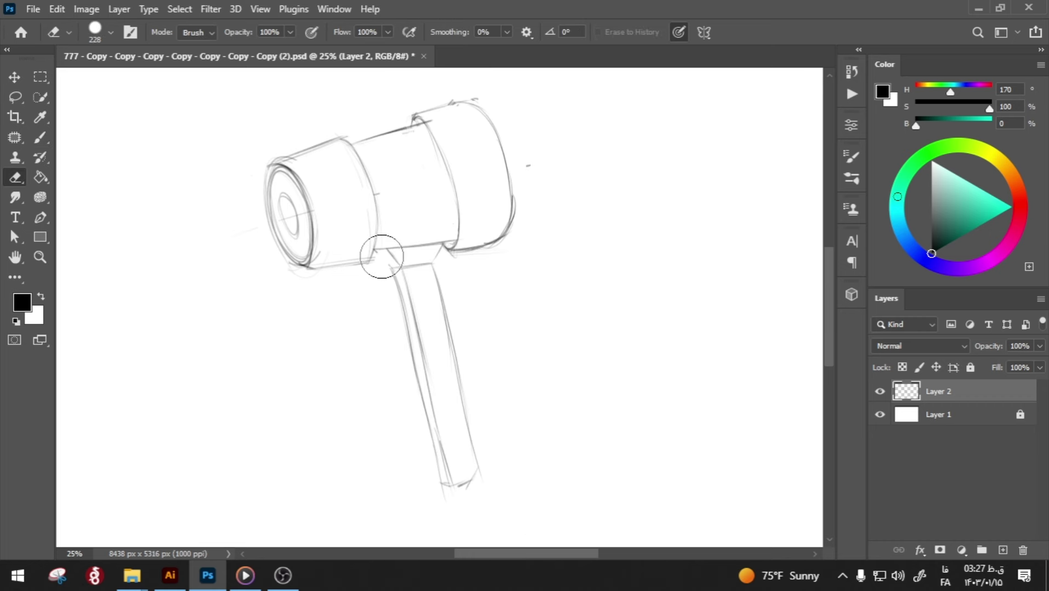
pyautogui.moveTo(382, 249); pyautogui.dragTo(415, 398)
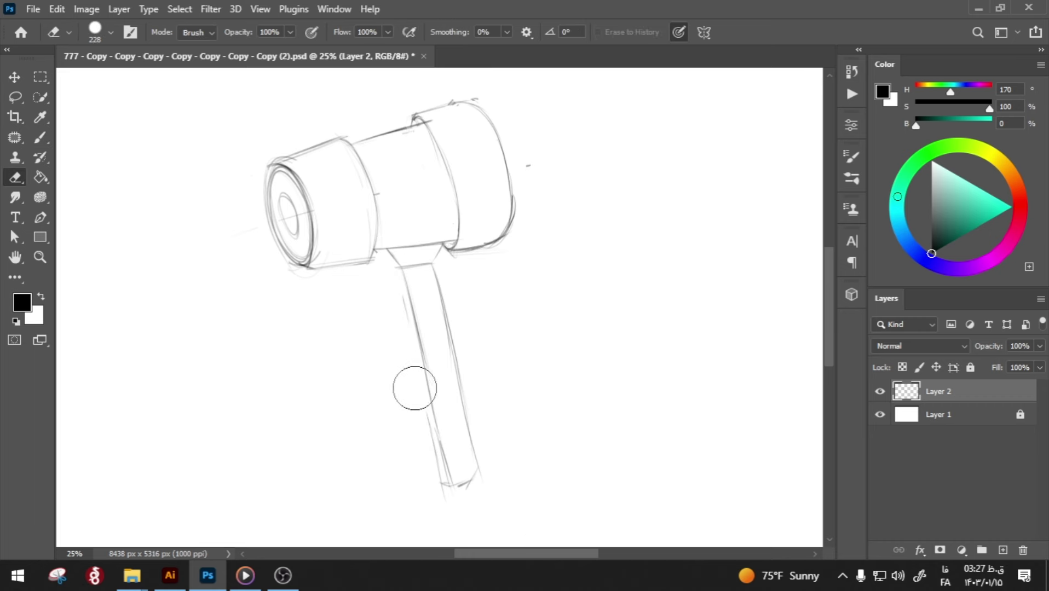
pyautogui.press('b')
pyautogui.moveTo(374, 250)
pyautogui.mouseDown()
pyautogui.moveTo(388, 275)
pyautogui.moveTo(399, 267)
pyautogui.moveTo(399, 322)
pyautogui.mouseUp()
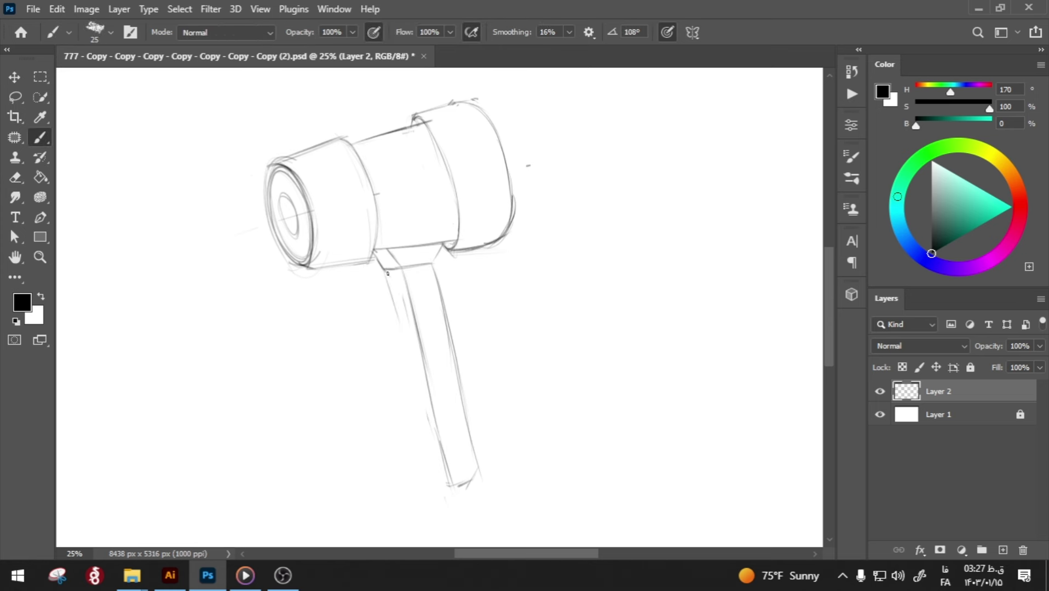
pyautogui.hotkey('ctrl', 'z')
pyautogui.moveTo(376, 251); pyautogui.dragTo(411, 327)
pyautogui.hotkey('ctrl', 'z')
# - Redraw the handle's long left edge and add band lines near its lower end
pyautogui.moveTo(386, 272); pyautogui.dragTo(426, 421)
pyautogui.hotkey('ctrl', 'z')
pyautogui.moveTo(387, 284); pyautogui.dragTo(441, 495)
pyautogui.hotkey('ctrl', 'z')
pyautogui.hotkey('ctrl', 'z')
pyautogui.moveTo(386, 282)
pyautogui.mouseDown()
pyautogui.moveTo(438, 487)
pyautogui.moveTo(447, 486)
pyautogui.mouseUp()
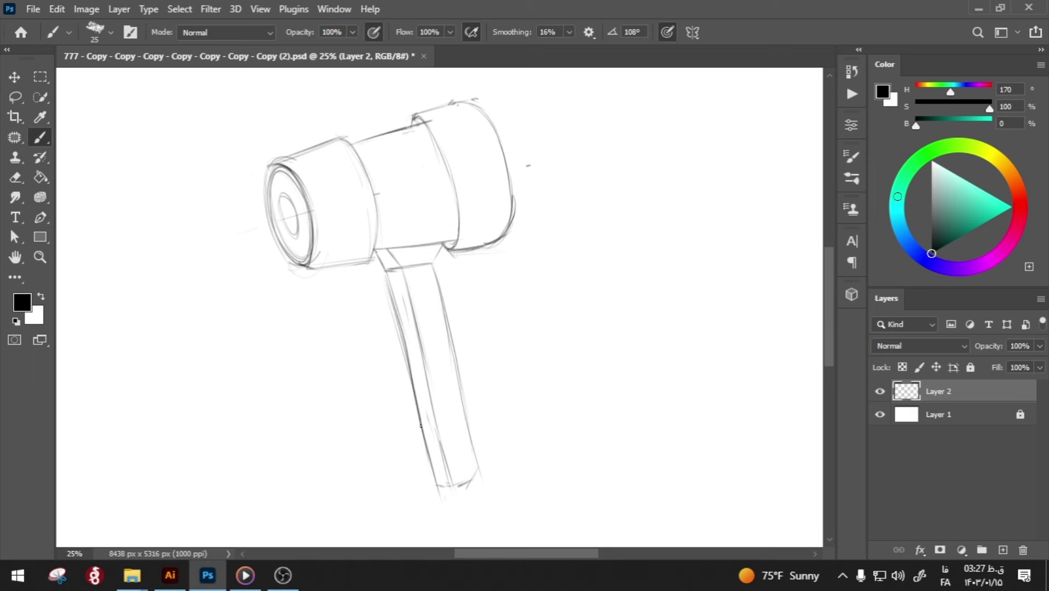
pyautogui.moveTo(422, 428)
pyautogui.mouseDown()
pyautogui.moveTo(440, 434)
pyautogui.moveTo(435, 423)
pyautogui.moveTo(441, 432)
pyautogui.moveTo(470, 414)
pyautogui.moveTo(473, 424)
pyautogui.mouseUp()
pyautogui.hotkey('ctrl', 'z')
# - Draw two band lines across the handle and darken the neck's left edge
pyautogui.hotkey('ctrl', 'z')
pyautogui.hotkey('ctrl', 'z')
pyautogui.moveTo(411, 310); pyautogui.dragTo(441, 303)
pyautogui.hotkey('ctrl', 'z')
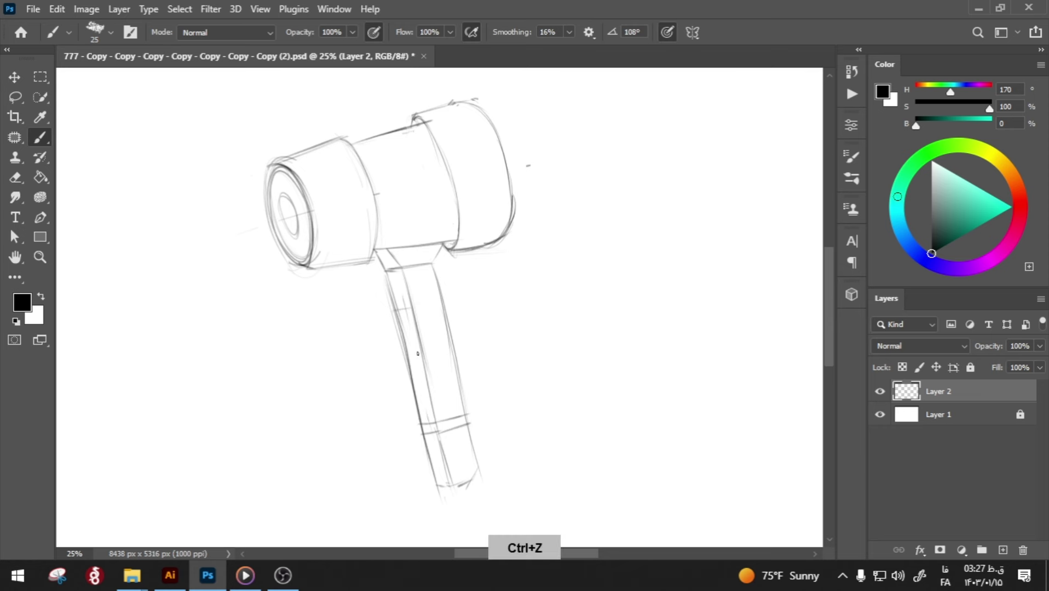
pyautogui.hotkey('ctrl', 'z')
pyautogui.moveTo(403, 343); pyautogui.dragTo(446, 337)
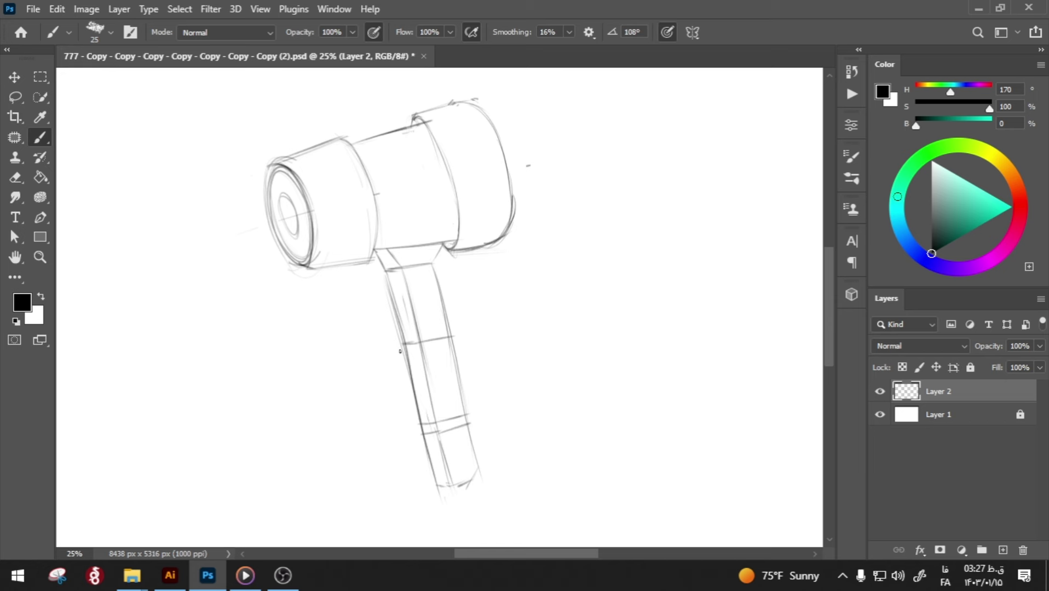
pyautogui.moveTo(379, 250)
pyautogui.mouseDown()
pyautogui.moveTo(408, 331)
pyautogui.moveTo(420, 411)
pyautogui.moveTo(434, 420)
pyautogui.moveTo(425, 452)
pyautogui.moveTo(442, 486)
pyautogui.mouseUp()
# - Add a hole near the handle's end, another band line, and a small dot near its top
pyautogui.moveTo(462, 451); pyautogui.dragTo(461, 476)
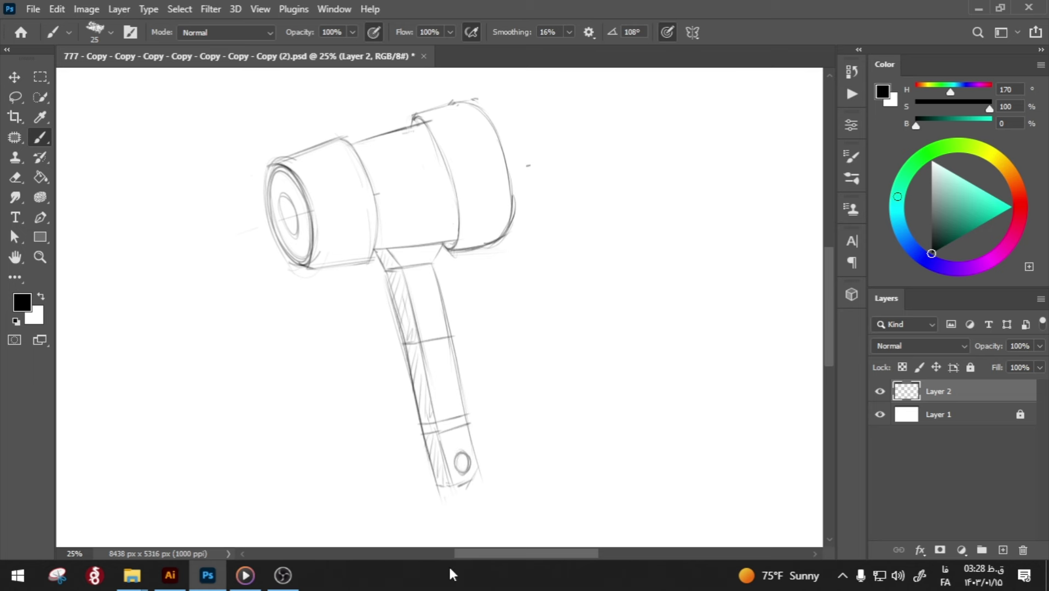
pyautogui.moveTo(422, 366)
pyautogui.mouseDown()
pyautogui.moveTo(454, 353)
pyautogui.moveTo(454, 377)
pyautogui.mouseUp()
pyautogui.hotkey('ctrl', 'z')
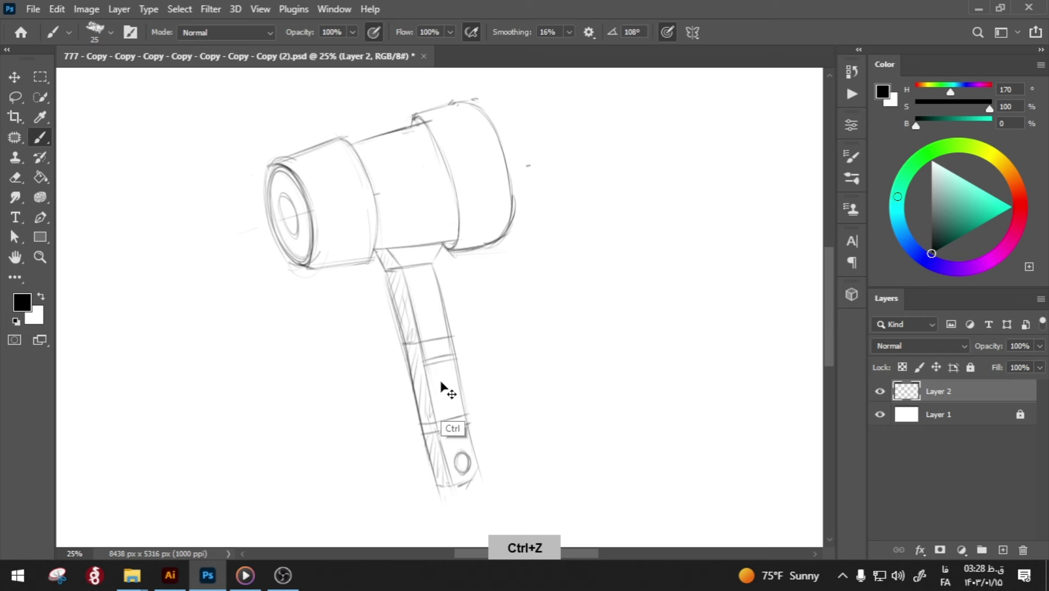
pyautogui.hotkey('ctrl', 'z')
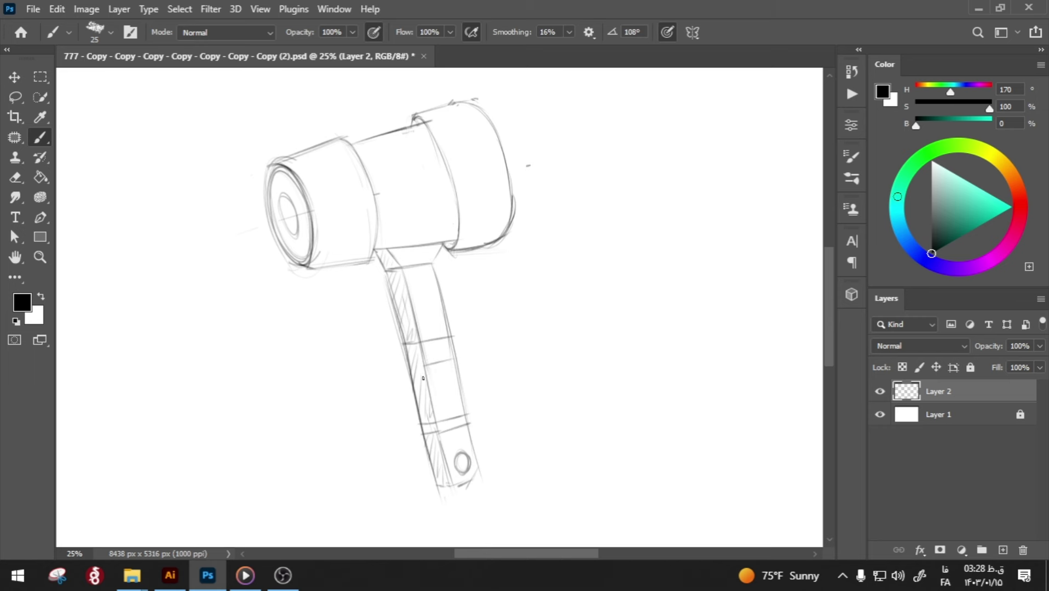
pyautogui.moveTo(426, 378); pyautogui.dragTo(457, 374)
pyautogui.moveTo(431, 314)
pyautogui.mouseDown()
pyautogui.moveTo(430, 323)
pyautogui.moveTo(423, 309)
pyautogui.moveTo(435, 306)
pyautogui.moveTo(420, 296)
pyautogui.moveTo(431, 281)
pyautogui.mouseUp()
pyautogui.moveTo(421, 121)
pyautogui.mouseDown()
pyautogui.moveTo(460, 200)
pyautogui.moveTo(460, 174)
pyautogui.mouseUp()
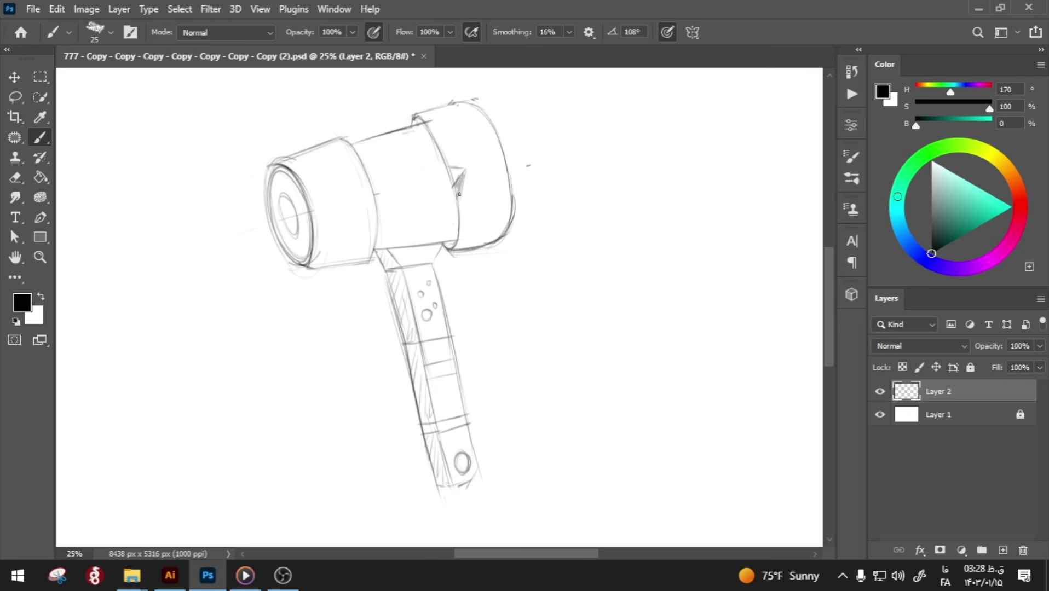
# - Darken the rear section's left side and redraw the right head's inner edge mark
pyautogui.moveTo(418, 121); pyautogui.dragTo(462, 226)
pyautogui.moveTo(455, 174); pyautogui.dragTo(452, 228)
pyautogui.hotkey('ctrl', 'z')
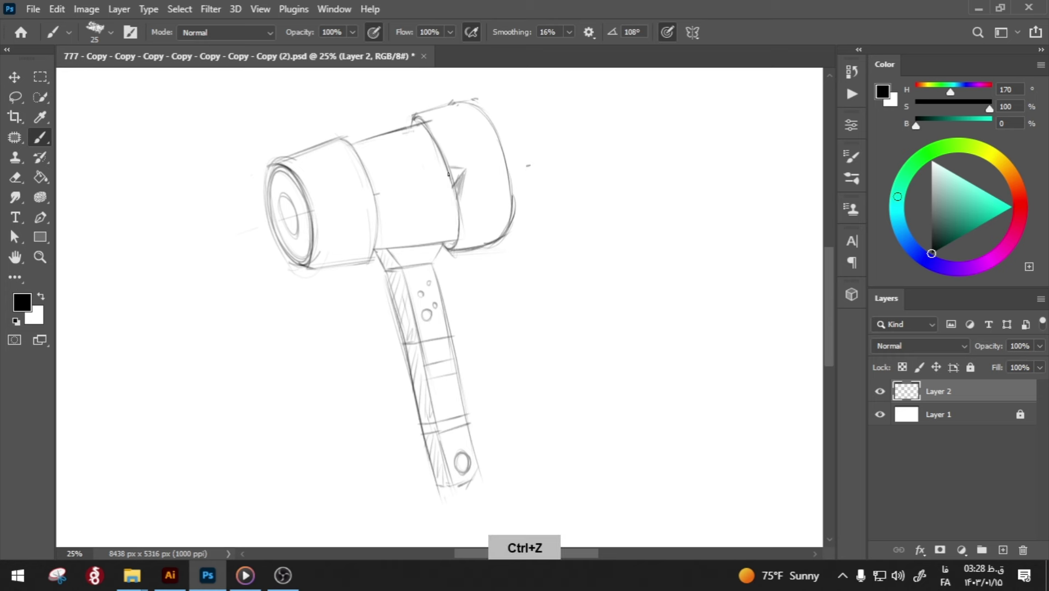
pyautogui.moveTo(455, 174)
pyautogui.mouseDown()
pyautogui.moveTo(452, 229)
pyautogui.moveTo(463, 169)
pyautogui.moveTo(460, 182)
pyautogui.mouseUp()
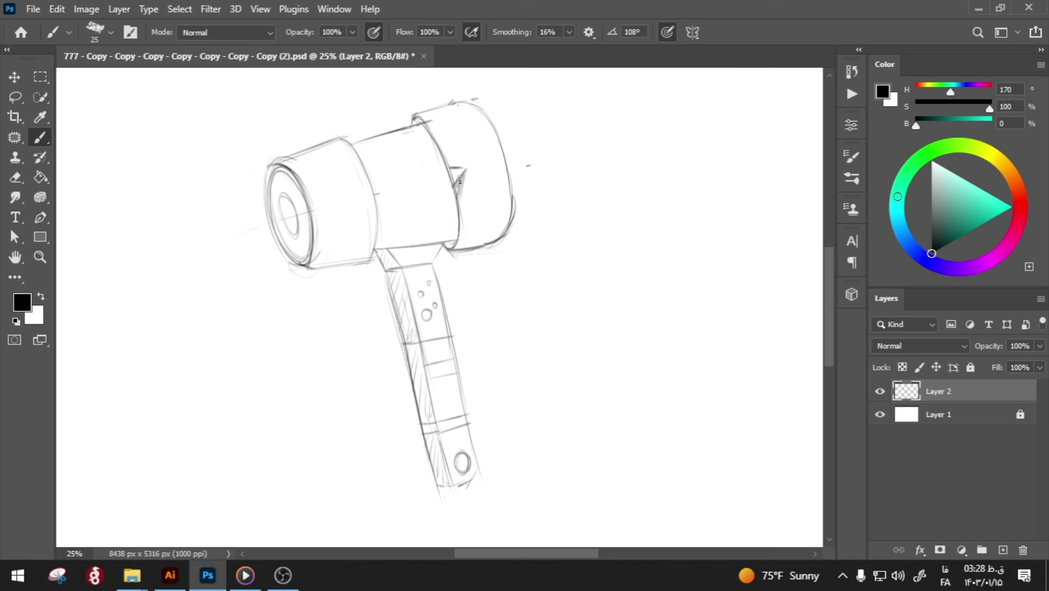
# - With an 18 px brush, draw curved bands and darken the right head's lower curve
pyautogui.click(108, 33)
pyautogui.moveTo(99, 82); pyautogui.dragTo(94, 87)
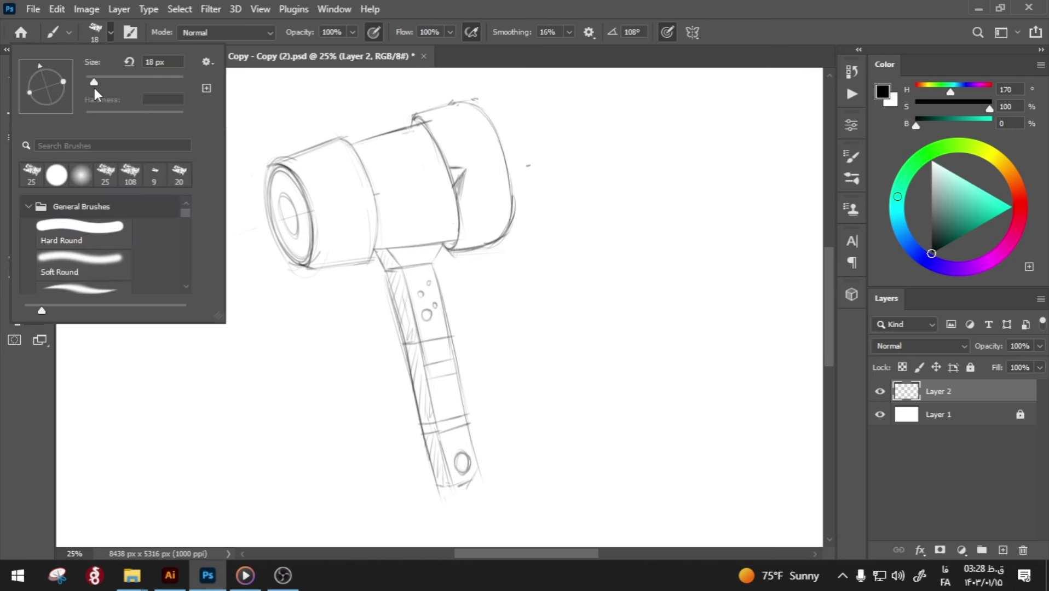
pyautogui.click(495, 238)
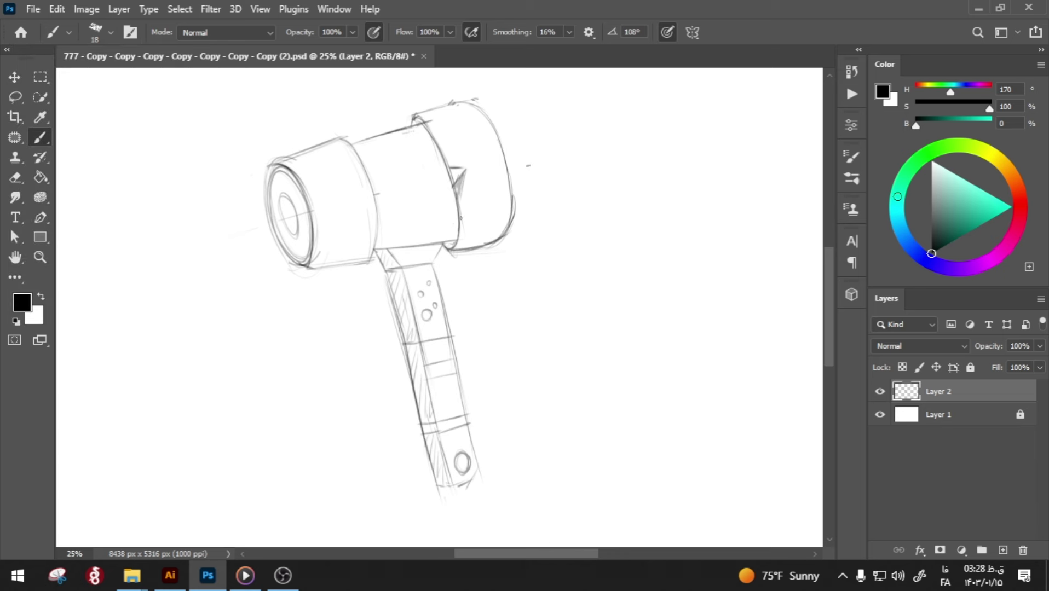
pyautogui.moveTo(504, 159); pyautogui.dragTo(456, 209)
pyautogui.moveTo(502, 155)
pyautogui.mouseDown()
pyautogui.moveTo(485, 193)
pyautogui.moveTo(462, 211)
pyautogui.moveTo(511, 221)
pyautogui.mouseUp()
pyautogui.hotkey('ctrl', 'z')
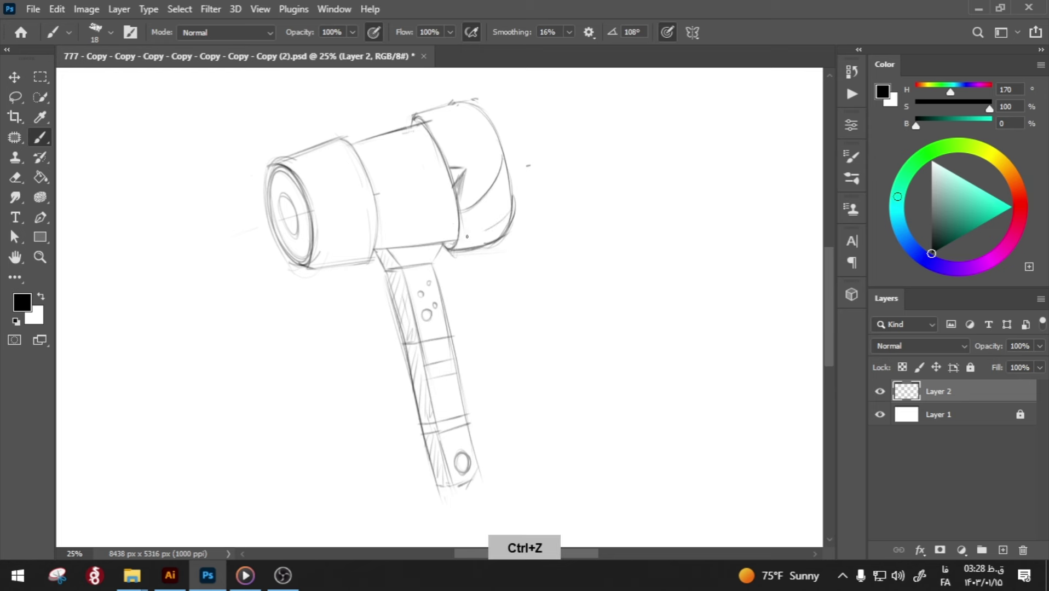
pyautogui.moveTo(460, 236); pyautogui.dragTo(512, 208)
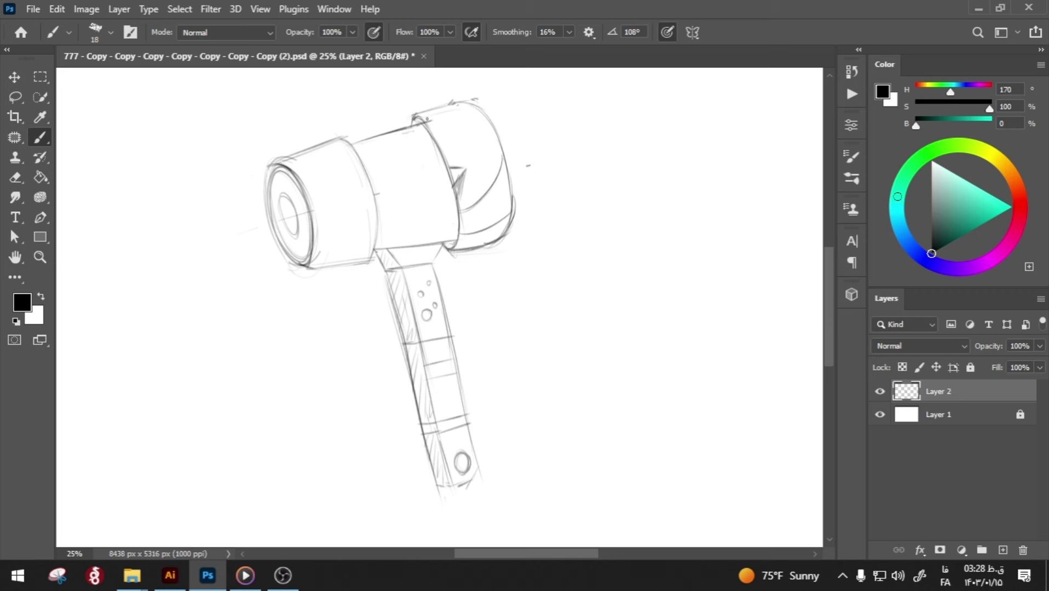
pyautogui.moveTo(427, 118)
pyautogui.mouseDown()
pyautogui.moveTo(469, 109)
pyautogui.moveTo(488, 119)
pyautogui.moveTo(437, 153)
pyautogui.mouseUp()
pyautogui.hotkey('ctrl', 'z')
pyautogui.hotkey('ctrl', 'z')
pyautogui.hotkey('ctrl', 'z')
# - On new Layer 3, draw two long band lines across the head and erase their middle and overhanging ends
pyautogui.click(1002, 550)
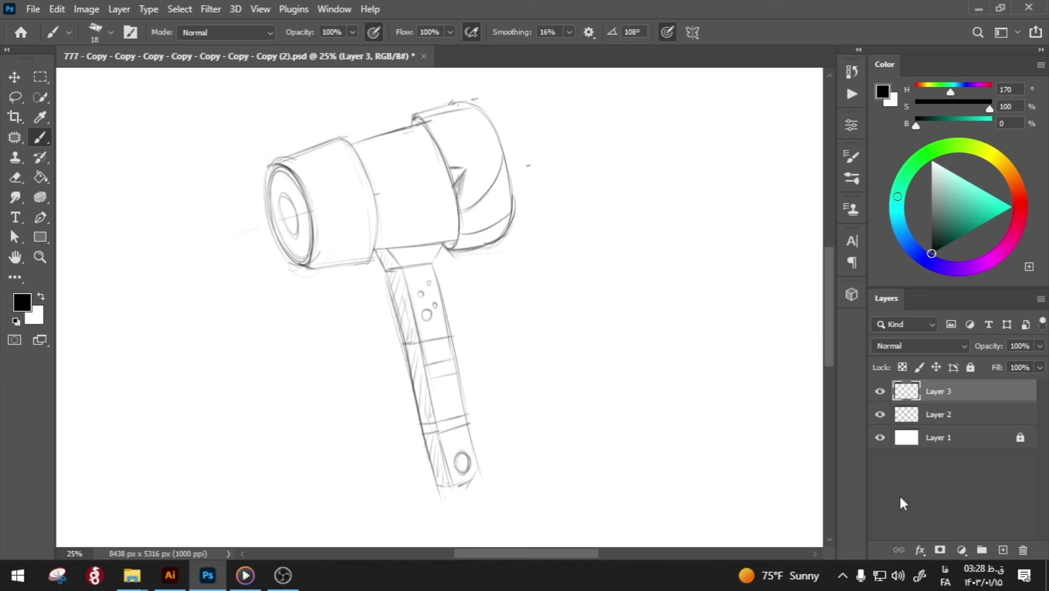
pyautogui.moveTo(305, 163); pyautogui.dragTo(516, 119)
pyautogui.moveTo(307, 192); pyautogui.dragTo(520, 131)
pyautogui.press('e')
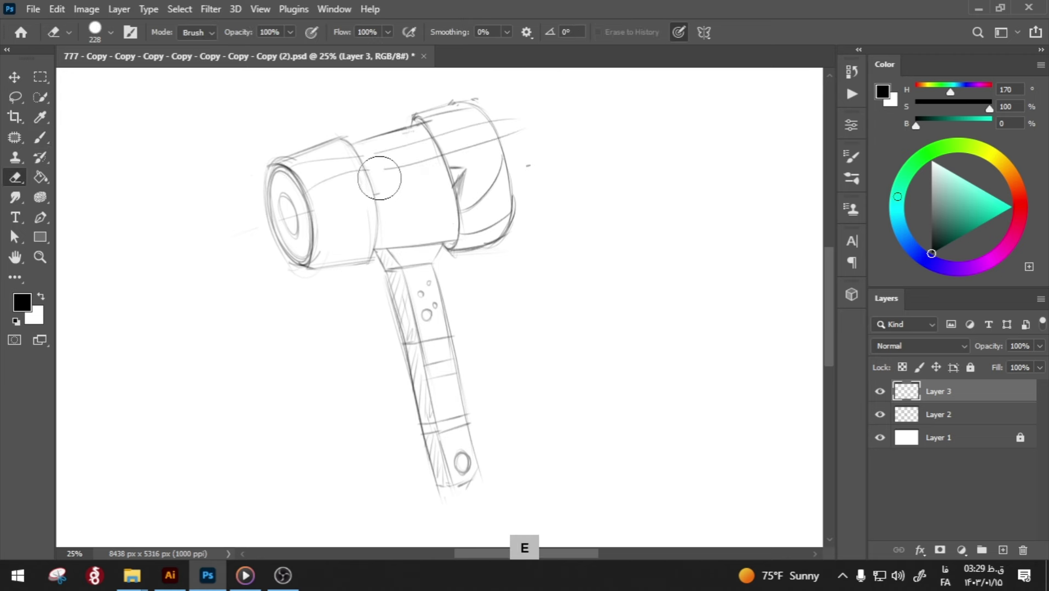
pyautogui.moveTo(383, 169)
pyautogui.mouseDown()
pyautogui.moveTo(427, 148)
pyautogui.moveTo(384, 187)
pyautogui.moveTo(387, 205)
pyautogui.mouseUp()
pyautogui.moveTo(510, 105); pyautogui.dragTo(513, 143)
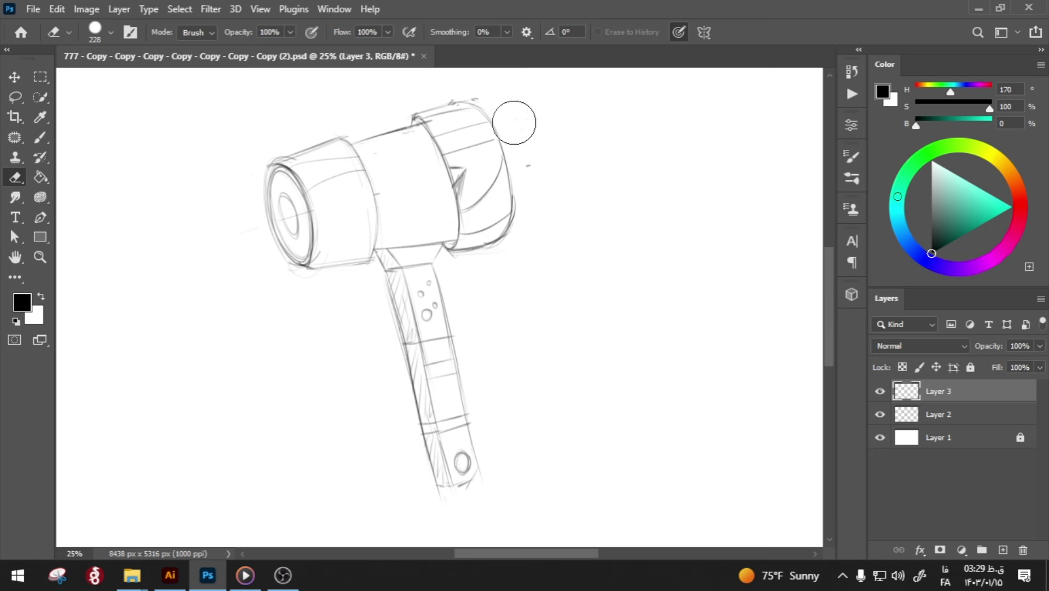
pyautogui.press('b')
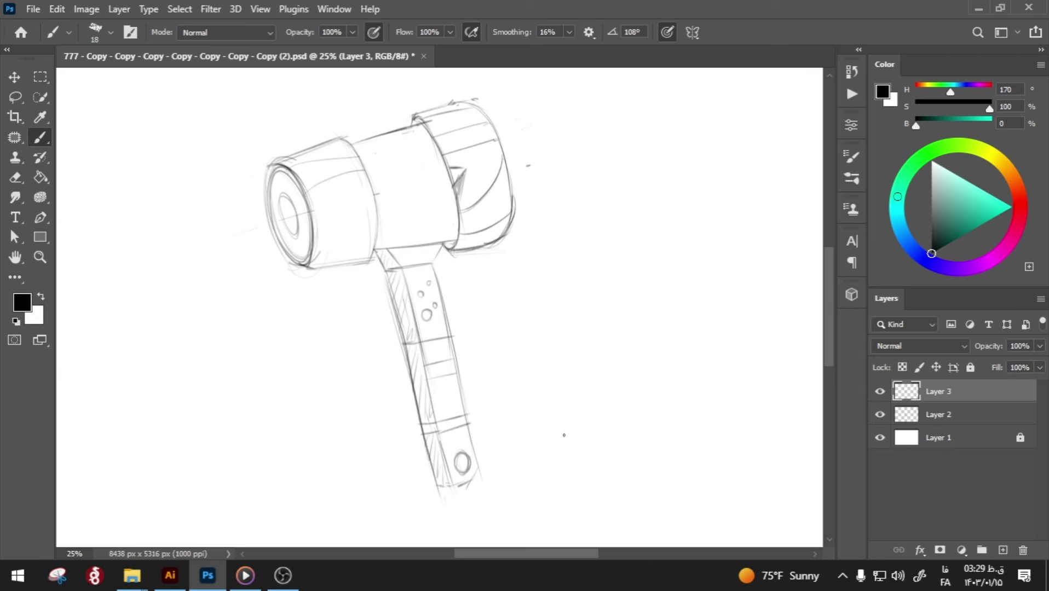
# - On new Layer 4, redraw the left head's lower curve and hatch shadows on both heads
pyautogui.click(1002, 550)
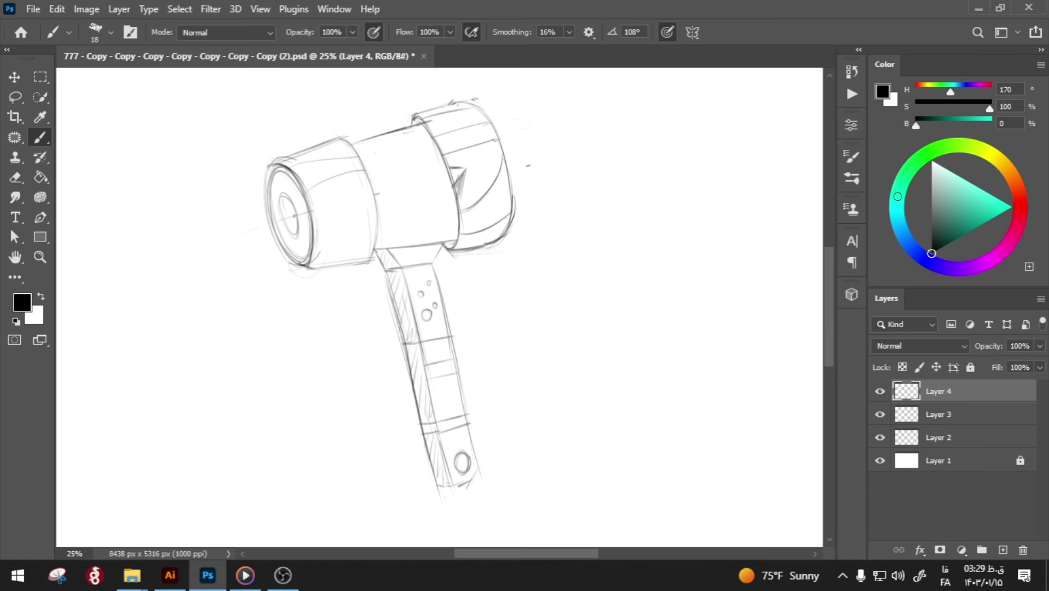
pyautogui.moveTo(285, 212)
pyautogui.mouseDown()
pyautogui.moveTo(290, 233)
pyautogui.moveTo(298, 228)
pyautogui.moveTo(280, 232)
pyautogui.moveTo(381, 212)
pyautogui.mouseUp()
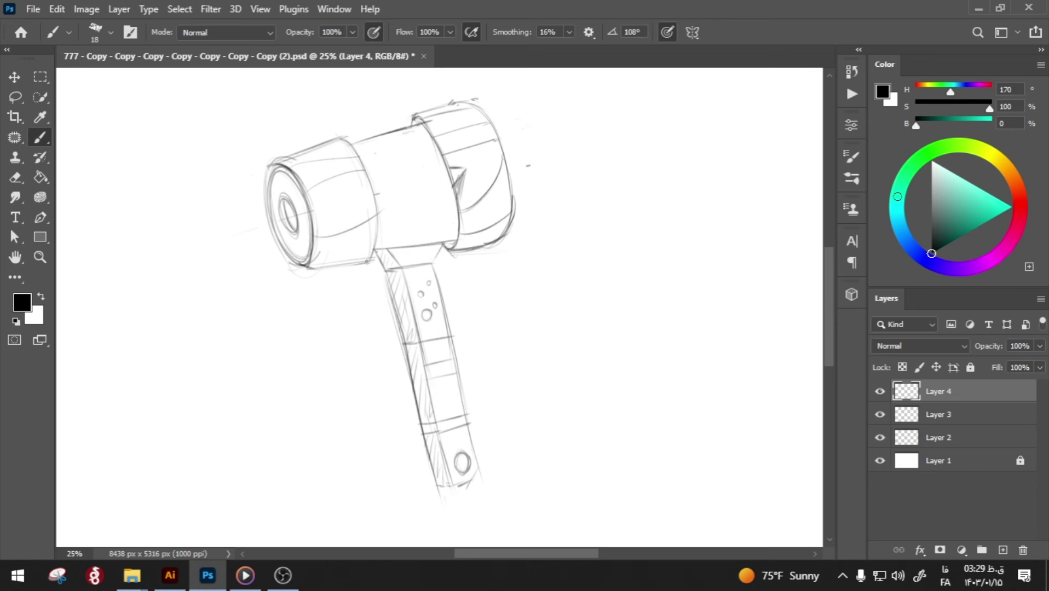
pyautogui.hotkey('ctrl', 'z')
pyautogui.moveTo(317, 236)
pyautogui.mouseDown()
pyautogui.moveTo(380, 210)
pyautogui.moveTo(308, 238)
pyautogui.mouseUp()
pyautogui.hotkey('ctrl', 'z')
pyautogui.hotkey('ctrl', 'z')
pyautogui.moveTo(376, 213)
pyautogui.mouseDown()
pyautogui.moveTo(314, 241)
pyautogui.moveTo(360, 230)
pyautogui.mouseUp()
pyautogui.moveTo(350, 265); pyautogui.dragTo(378, 229)
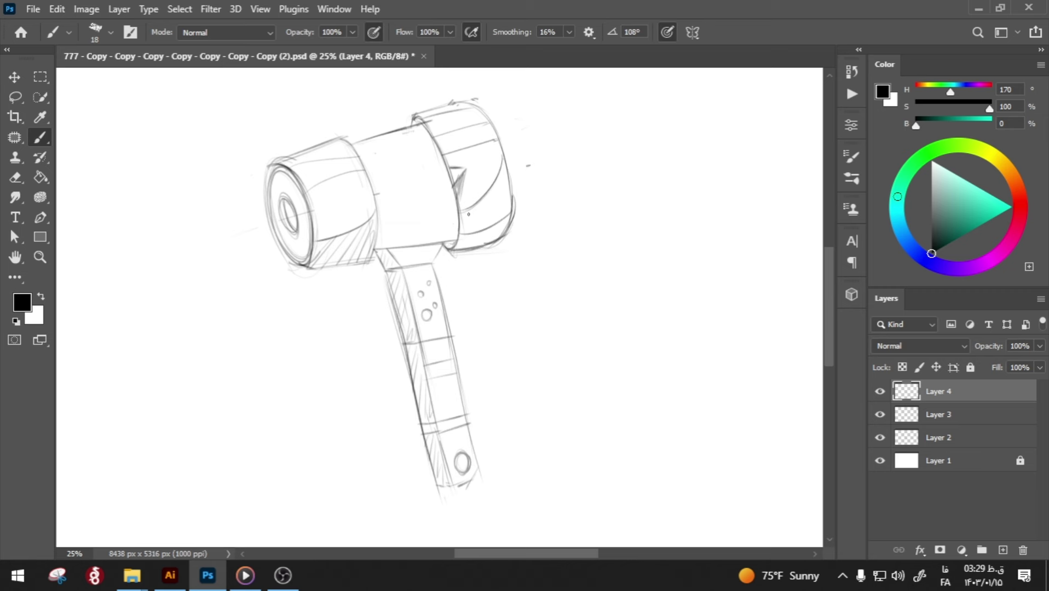
pyautogui.moveTo(463, 236); pyautogui.dragTo(477, 207)
pyautogui.moveTo(471, 232)
pyautogui.mouseDown()
pyautogui.moveTo(489, 192)
pyautogui.moveTo(487, 211)
pyautogui.moveTo(506, 187)
pyautogui.mouseUp()
pyautogui.moveTo(505, 224); pyautogui.dragTo(509, 197)
# - Shade the head-handle junction and handle sides, and darken the middle section's top edge
pyautogui.moveTo(439, 244)
pyautogui.mouseDown()
pyautogui.moveTo(429, 266)
pyautogui.moveTo(382, 270)
pyautogui.moveTo(402, 274)
pyautogui.moveTo(386, 314)
pyautogui.moveTo(389, 346)
pyautogui.mouseUp()
pyautogui.hotkey('ctrl', 'z')
pyautogui.hotkey('ctrl', 'z')
pyautogui.moveTo(399, 284); pyautogui.dragTo(390, 325)
pyautogui.moveTo(432, 262)
pyautogui.mouseDown()
pyautogui.moveTo(448, 346)
pyautogui.moveTo(404, 343)
pyautogui.moveTo(423, 355)
pyautogui.mouseUp()
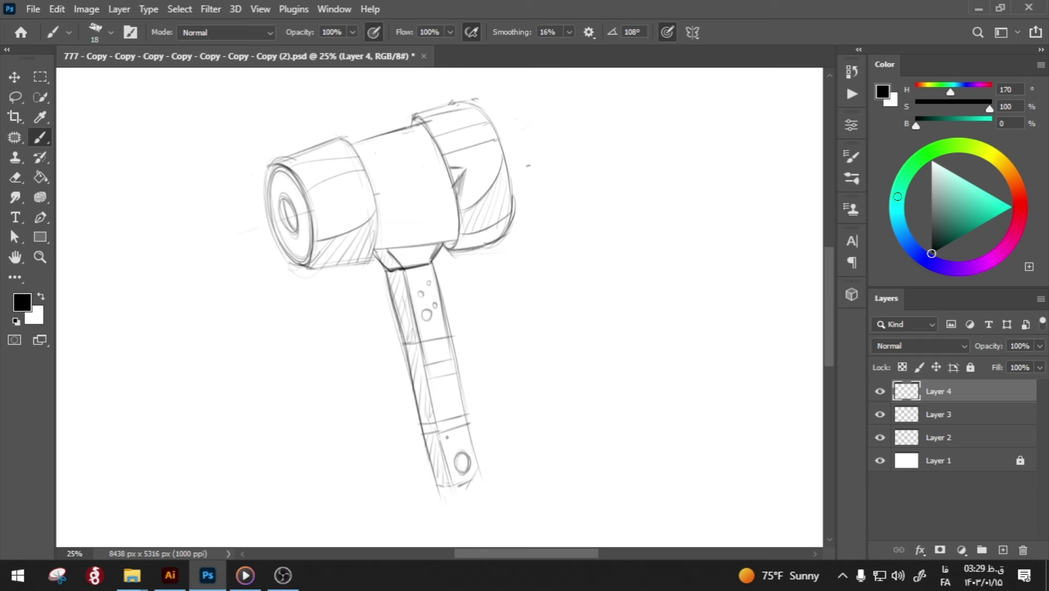
pyautogui.moveTo(352, 145); pyautogui.dragTo(375, 137)
# - On new Layer 5, try several lines along the middle section's top, undoing each
pyautogui.click(1002, 550)
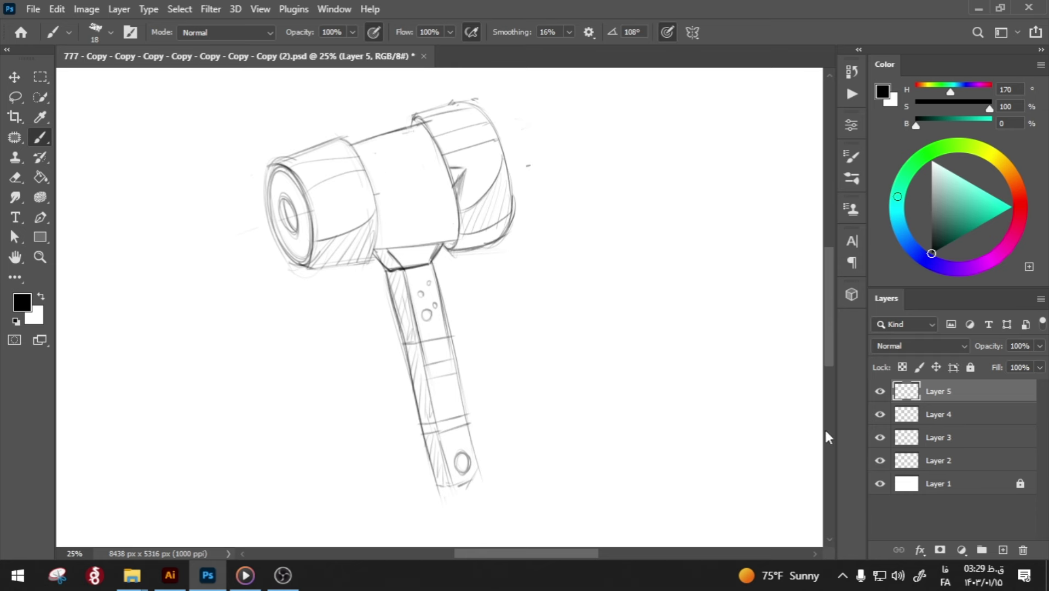
pyautogui.moveTo(398, 153); pyautogui.dragTo(444, 137)
pyautogui.hotkey('ctrl', 'z')
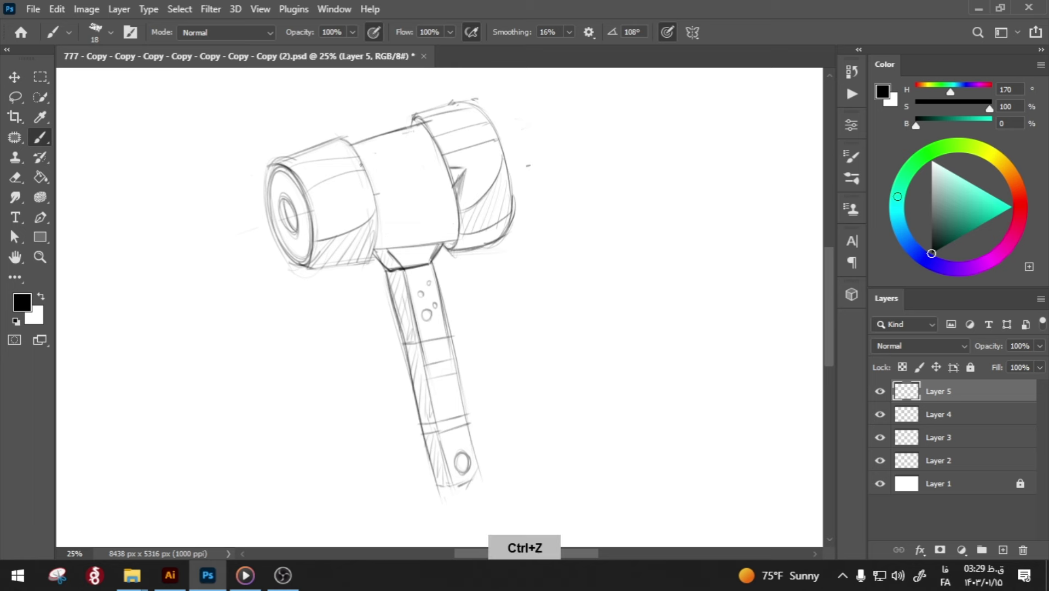
pyautogui.moveTo(363, 164)
pyautogui.mouseDown()
pyautogui.moveTo(434, 134)
pyautogui.moveTo(362, 162)
pyautogui.moveTo(442, 143)
pyautogui.mouseUp()
pyautogui.hotkey('ctrl', 'z')
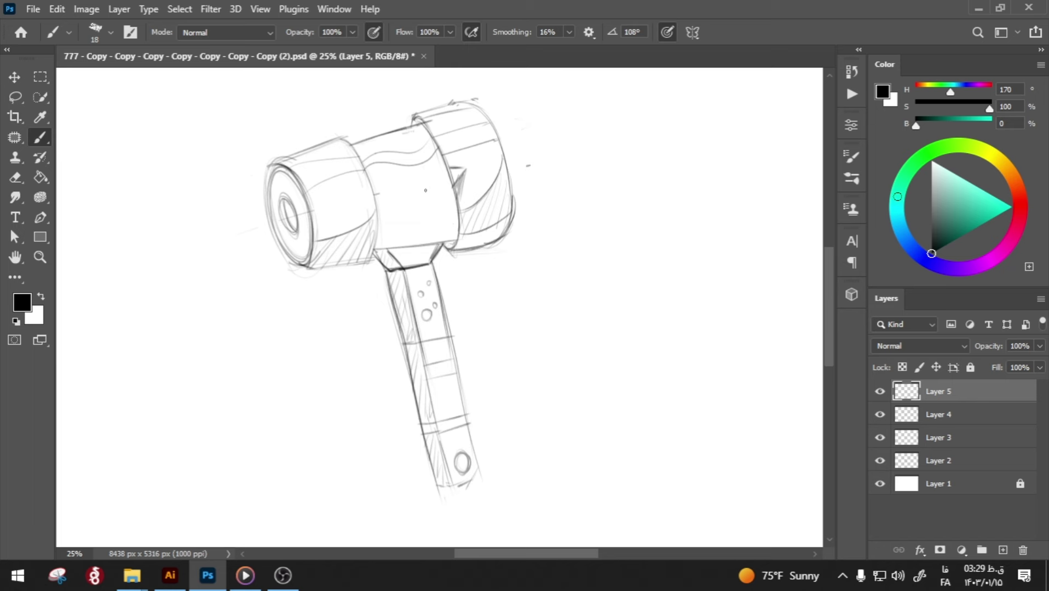
pyautogui.hotkey('ctrl', 'z')
pyautogui.moveTo(450, 162); pyautogui.dragTo(364, 163)
pyautogui.hotkey('ctrl', 'z')
pyautogui.moveTo(441, 155); pyautogui.dragTo(364, 163)
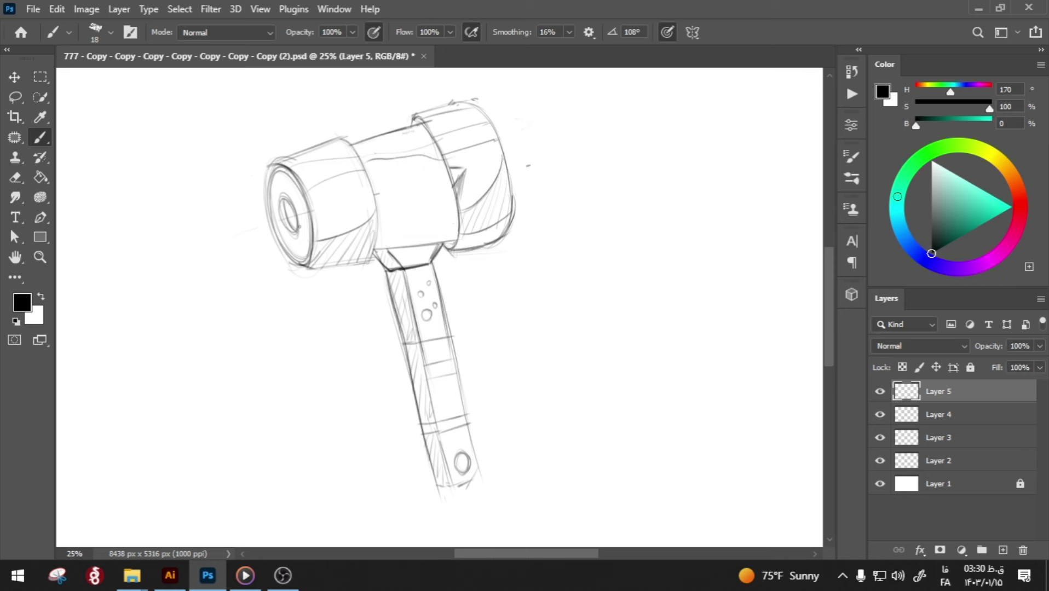
pyautogui.hotkey('ctrl', 'z')
pyautogui.moveTo(449, 158)
pyautogui.mouseDown()
pyautogui.moveTo(355, 167)
pyautogui.moveTo(462, 153)
pyautogui.mouseUp()
pyautogui.hotkey('ctrl', 'z')
# - Draw wavy grain lines across the middle section, retrying strokes until one sits on the lower middle
pyautogui.hotkey('ctrl', 'z')
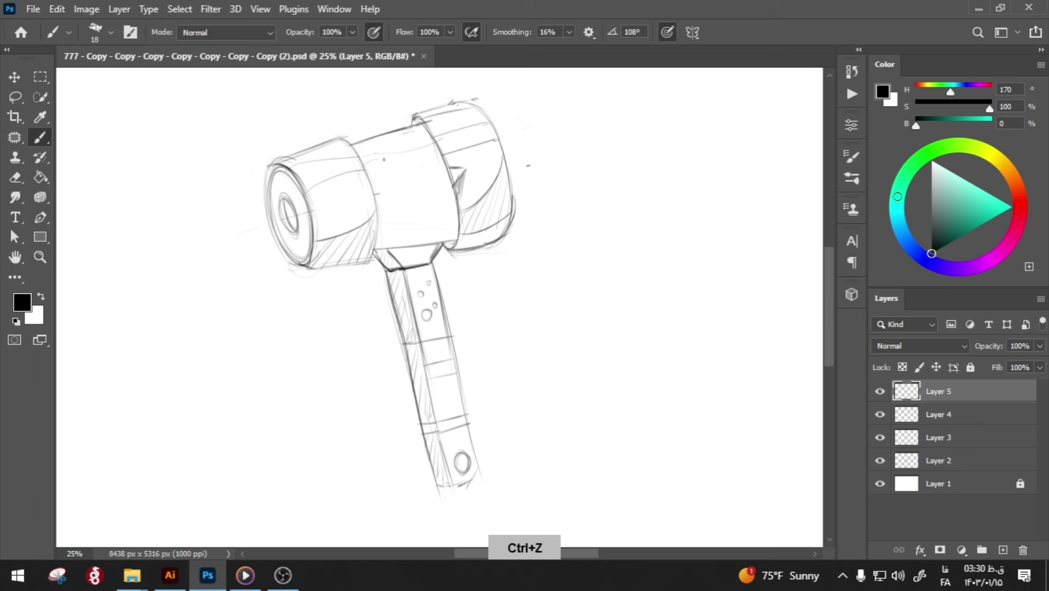
pyautogui.moveTo(383, 159); pyautogui.dragTo(451, 153)
pyautogui.moveTo(383, 186)
pyautogui.mouseDown()
pyautogui.moveTo(471, 168)
pyautogui.moveTo(365, 207)
pyautogui.moveTo(469, 182)
pyautogui.mouseUp()
pyautogui.hotkey('ctrl', 'z')
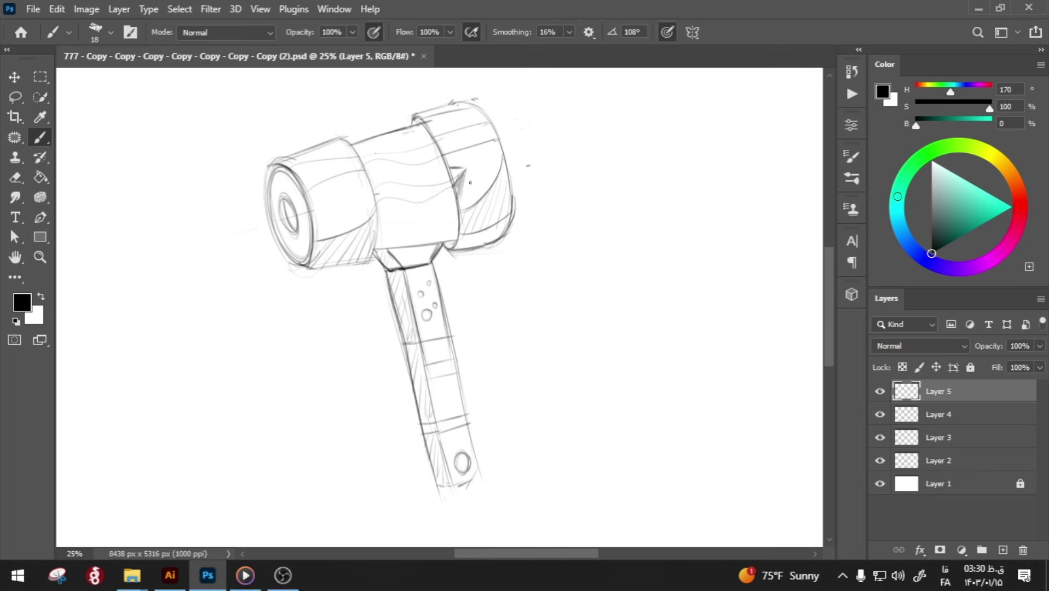
pyautogui.hotkey('ctrl', 'z')
pyautogui.moveTo(371, 207); pyautogui.dragTo(469, 179)
pyautogui.hotkey('ctrl', 'z')
pyautogui.moveTo(444, 189); pyautogui.dragTo(372, 207)
pyautogui.hotkey('ctrl', 'z')
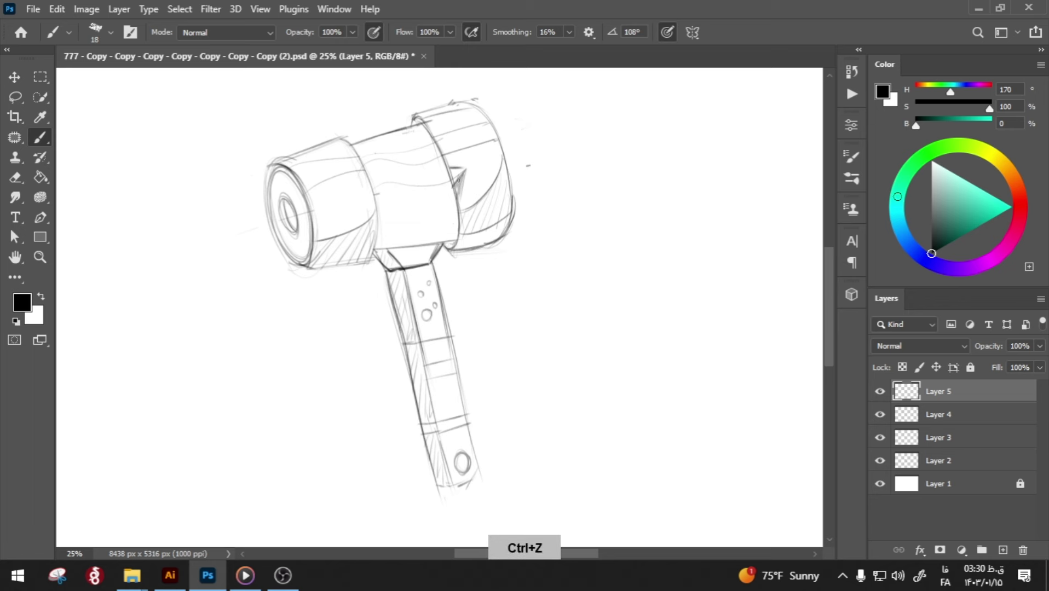
pyautogui.moveTo(444, 191); pyautogui.dragTo(376, 222)
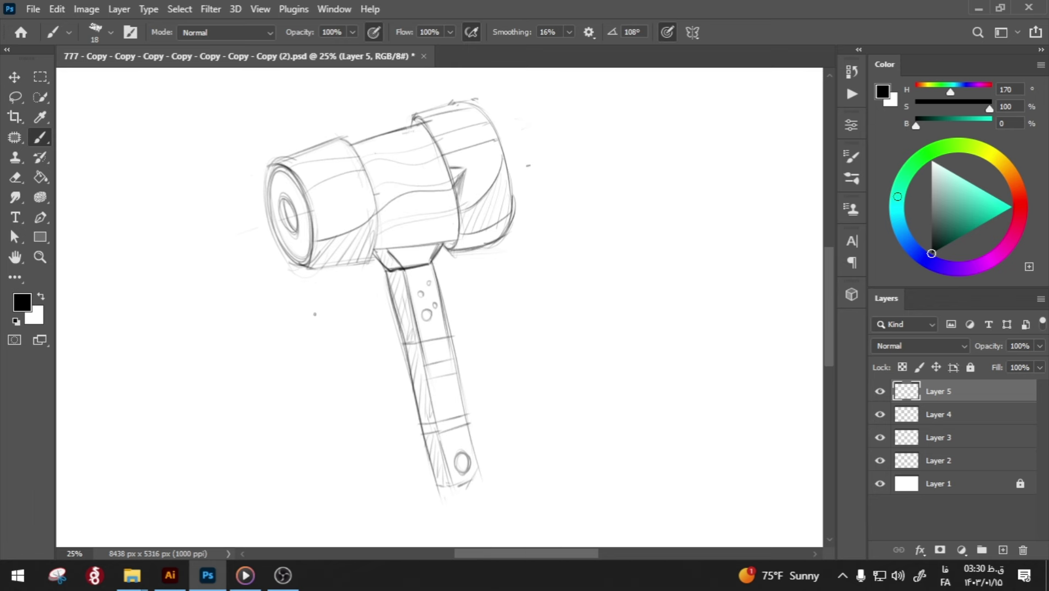
# - Add a wavy line low on the middle section and duplicate Layer 5
pyautogui.press('e')
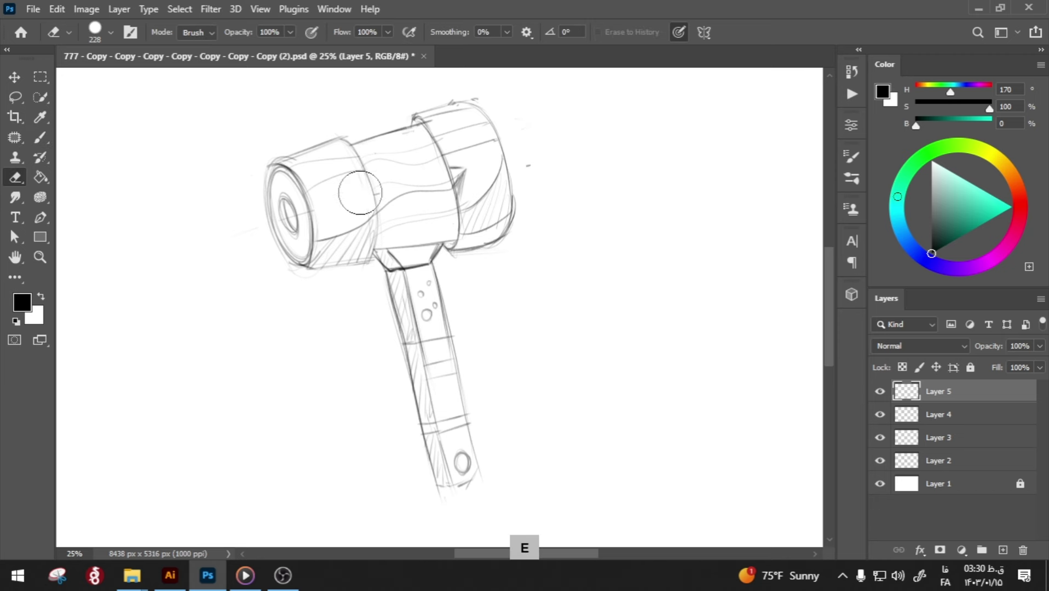
pyautogui.hotkey('ctrl', 'z')
pyautogui.press('b')
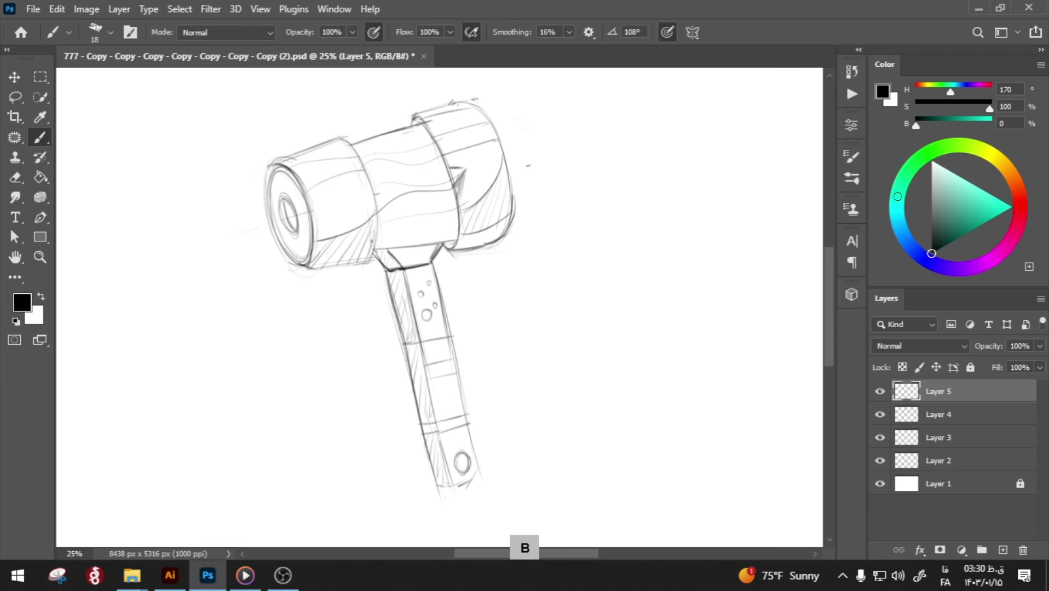
pyautogui.moveTo(462, 216); pyautogui.dragTo(383, 231)
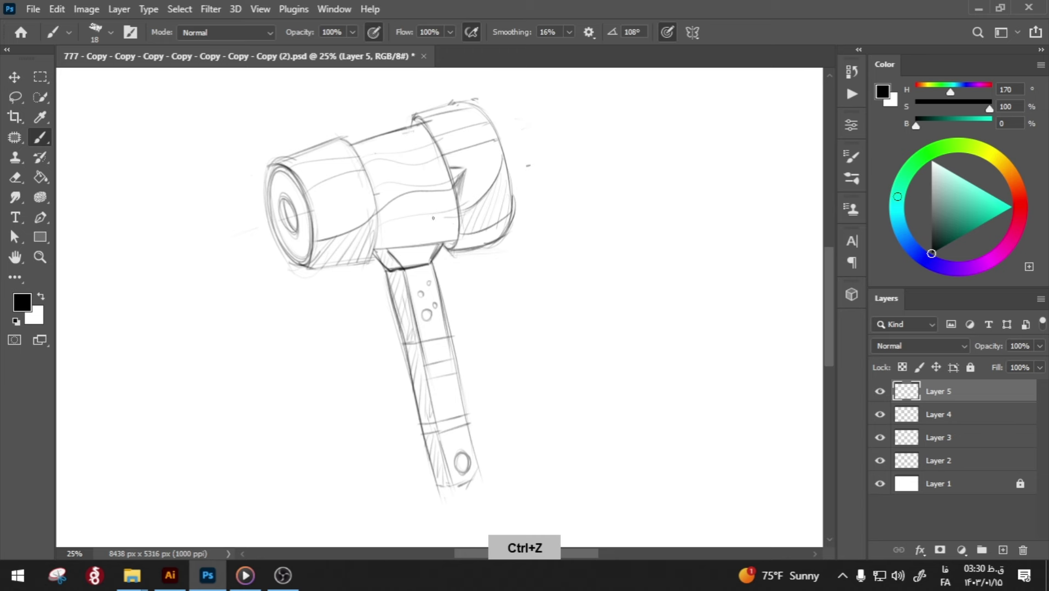
pyautogui.press('e')
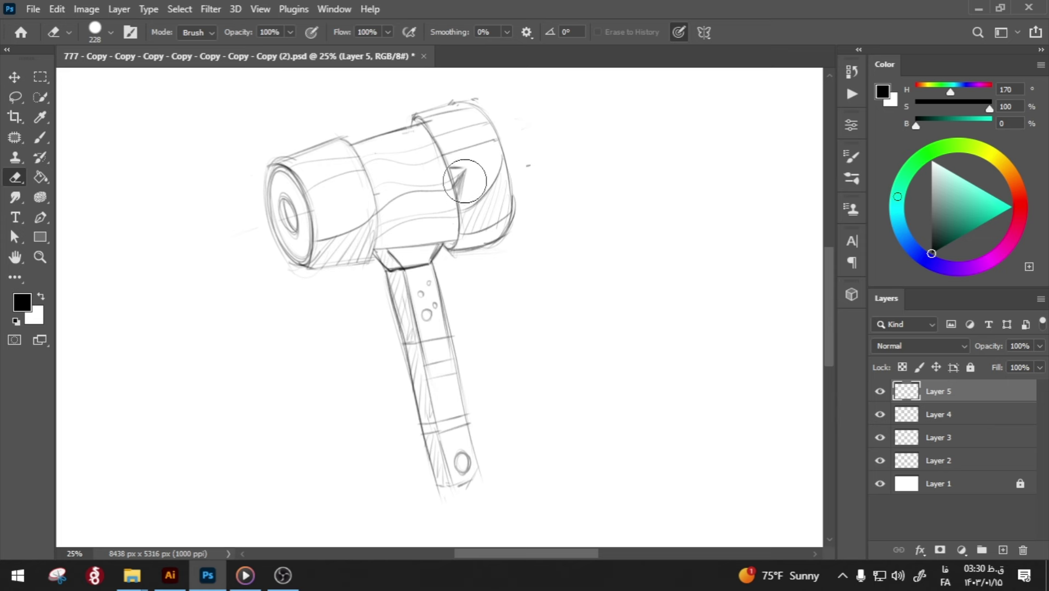
pyautogui.press('b')
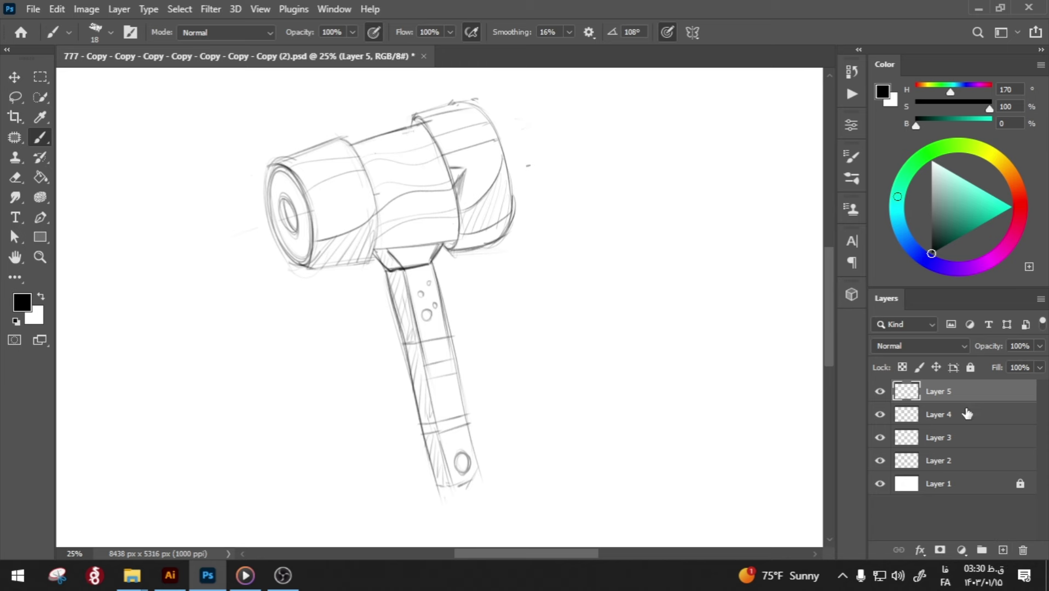
pyautogui.moveTo(982, 392); pyautogui.dragTo(1002, 550)
# - On two new layers, stroke the handle's right edge and base and draw a long diagonal ground line
pyautogui.click(1002, 550)
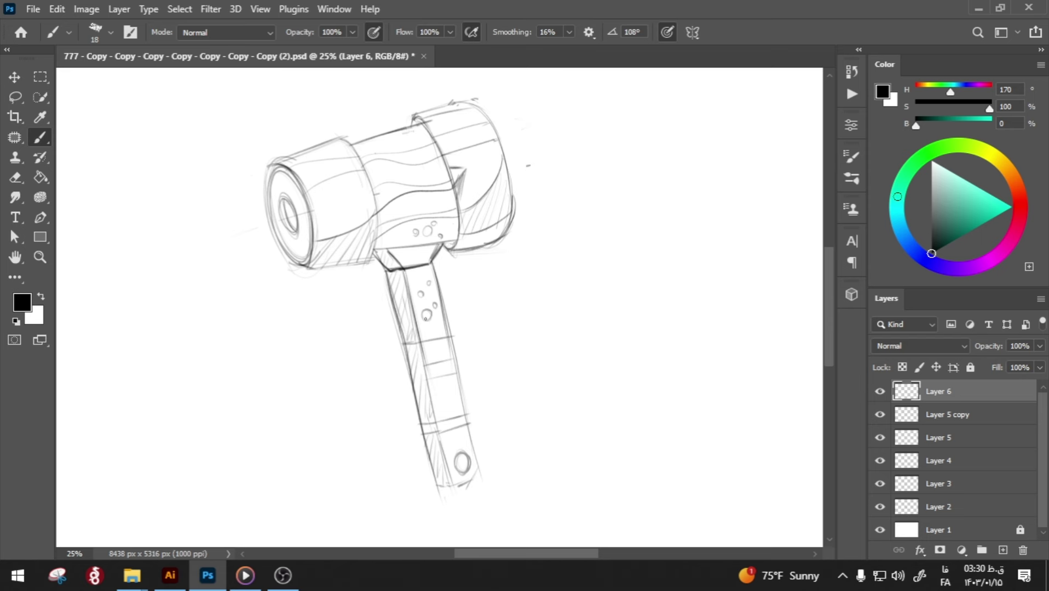
pyautogui.click(1002, 550)
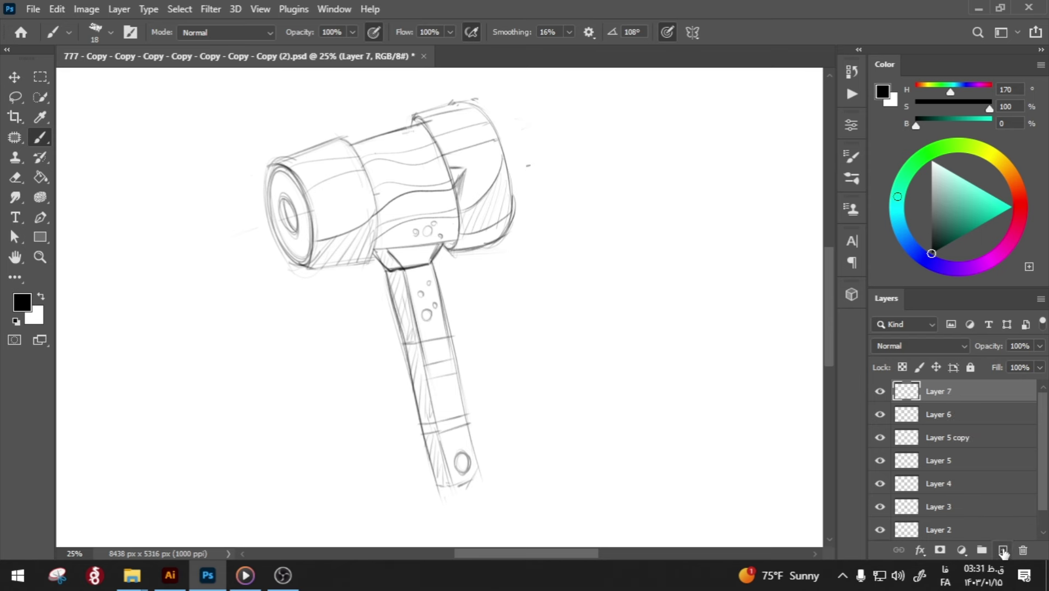
pyautogui.moveTo(453, 359); pyautogui.dragTo(458, 390)
pyautogui.moveTo(448, 338)
pyautogui.mouseDown()
pyautogui.moveTo(475, 456)
pyautogui.moveTo(496, 431)
pyautogui.moveTo(445, 459)
pyautogui.mouseUp()
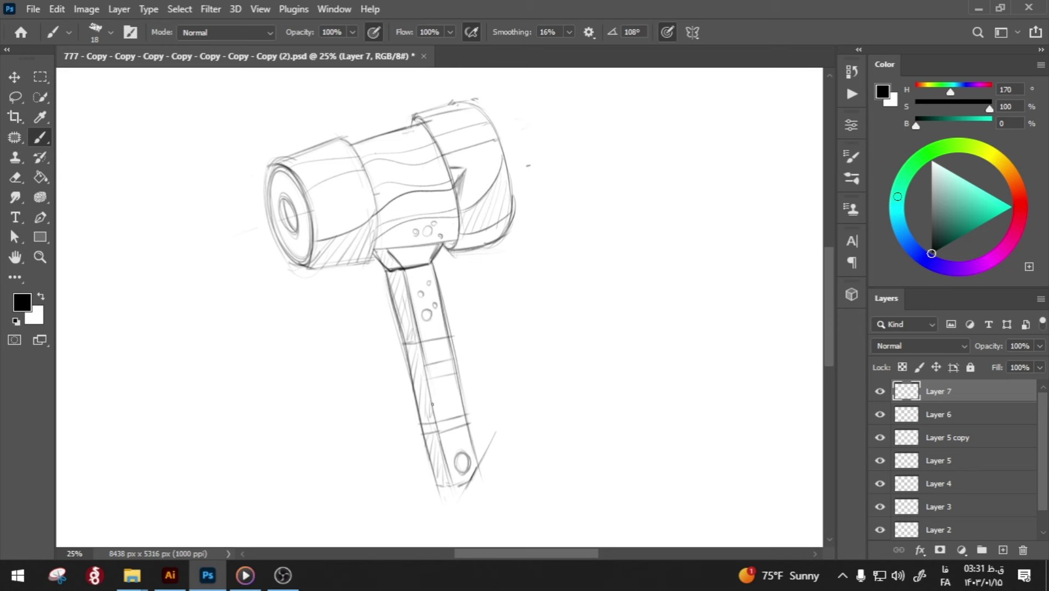
pyautogui.moveTo(432, 405); pyautogui.dragTo(444, 523)
pyautogui.moveTo(426, 487); pyautogui.dragTo(477, 483)
pyautogui.moveTo(385, 509); pyautogui.dragTo(557, 452)
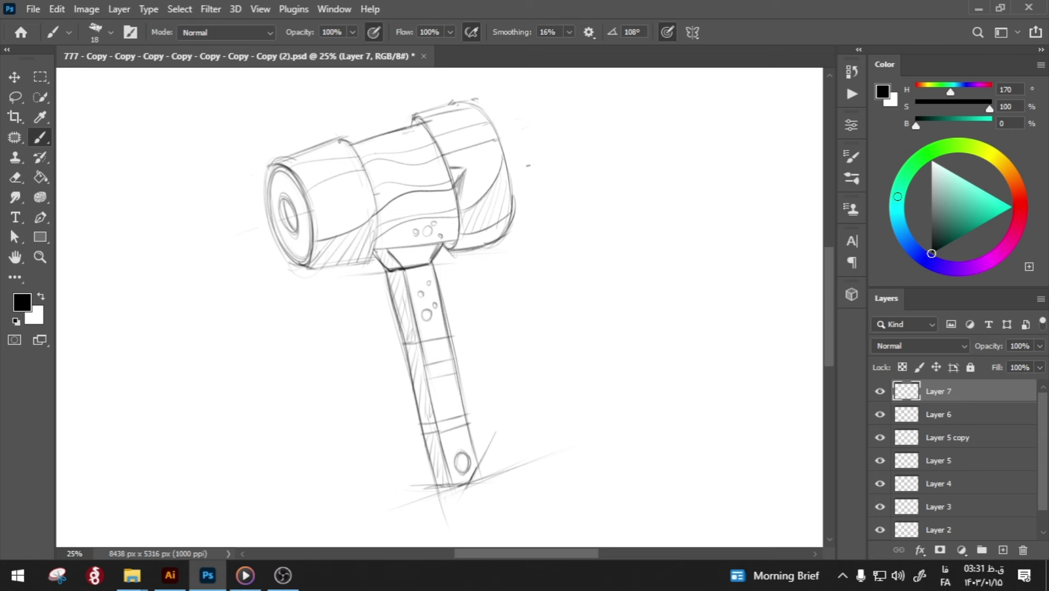
# - Darken the hammer head's bottom, upper-left, top, lower, right and top-right edges
pyautogui.moveTo(339, 141)
pyautogui.mouseDown()
pyautogui.moveTo(360, 162)
pyautogui.moveTo(373, 254)
pyautogui.mouseUp()
pyautogui.hotkey('ctrl', 'z')
pyautogui.hotkey('ctrl', 'z')
pyautogui.moveTo(371, 258); pyautogui.dragTo(305, 270)
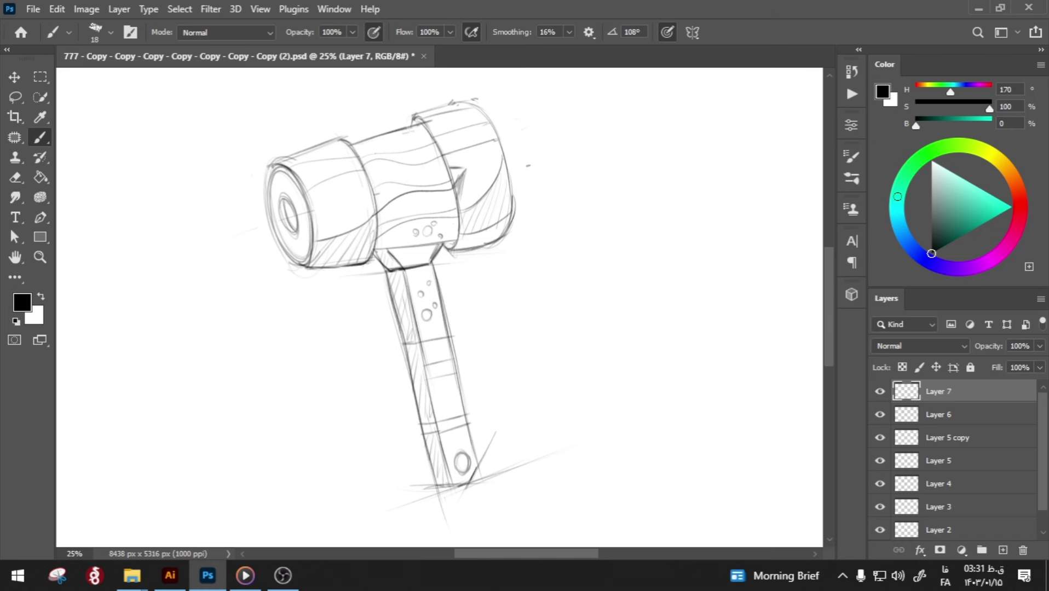
pyautogui.moveTo(271, 165)
pyautogui.mouseDown()
pyautogui.moveTo(326, 142)
pyautogui.moveTo(286, 159)
pyautogui.moveTo(266, 201)
pyautogui.moveTo(271, 230)
pyautogui.moveTo(265, 203)
pyautogui.moveTo(296, 263)
pyautogui.mouseUp()
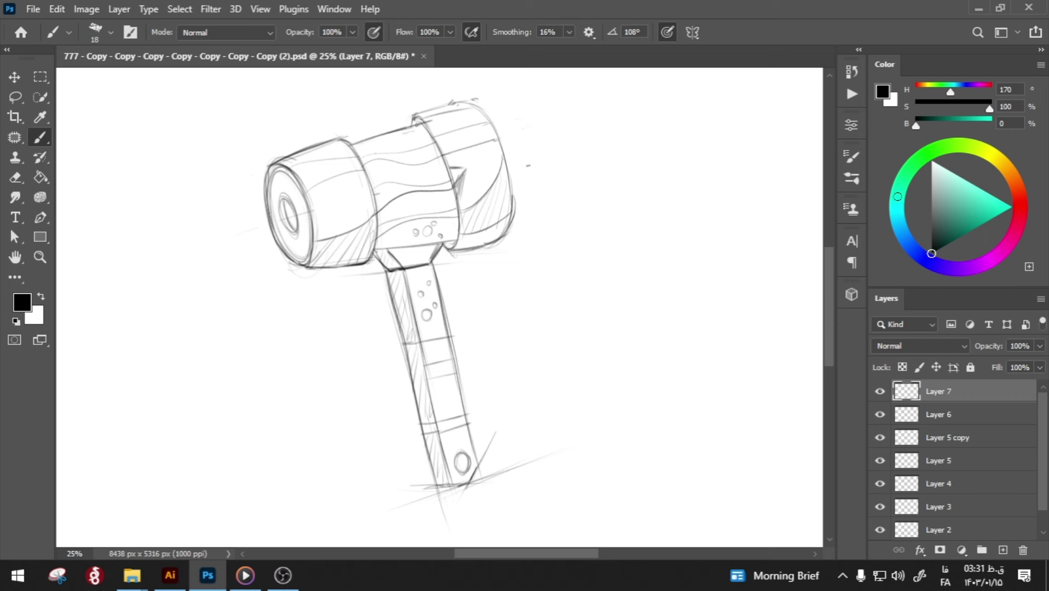
pyautogui.moveTo(411, 117); pyautogui.dragTo(458, 105)
pyautogui.moveTo(445, 251); pyautogui.dragTo(476, 248)
pyautogui.moveTo(514, 190)
pyautogui.mouseDown()
pyautogui.moveTo(512, 224)
pyautogui.moveTo(489, 248)
pyautogui.mouseUp()
pyautogui.hotkey('ctrl', 'z')
pyautogui.moveTo(510, 188); pyautogui.dragTo(510, 216)
pyautogui.moveTo(512, 216); pyautogui.dragTo(487, 244)
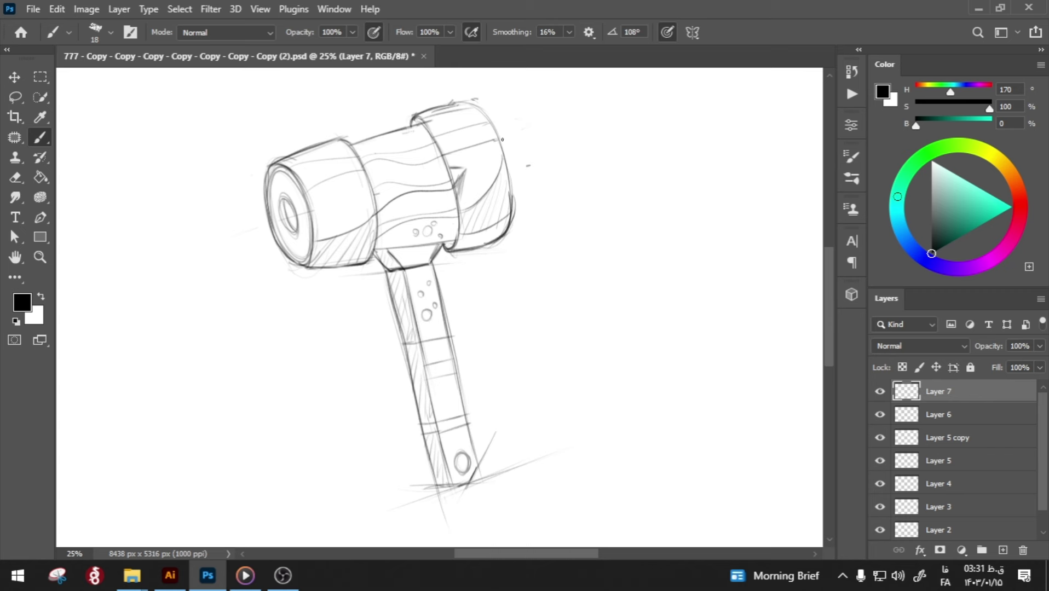
pyautogui.moveTo(474, 108); pyautogui.dragTo(490, 123)
# - Add a faint line along the cap's right edge, undoing other trial strokes on the head
pyautogui.moveTo(336, 138); pyautogui.dragTo(367, 182)
pyautogui.hotkey('ctrl', 'z')
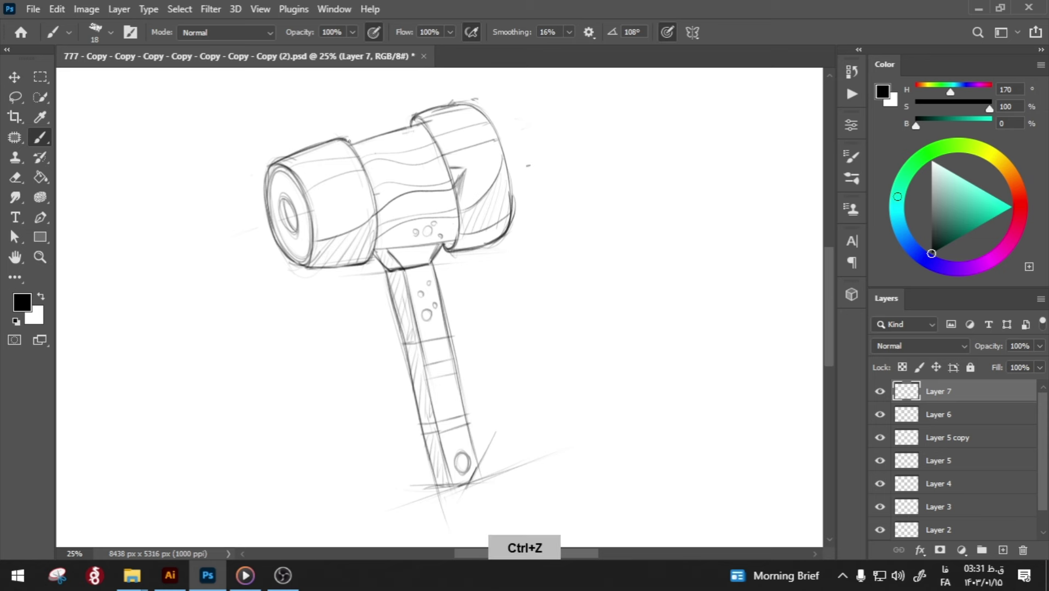
pyautogui.moveTo(348, 141); pyautogui.dragTo(370, 178)
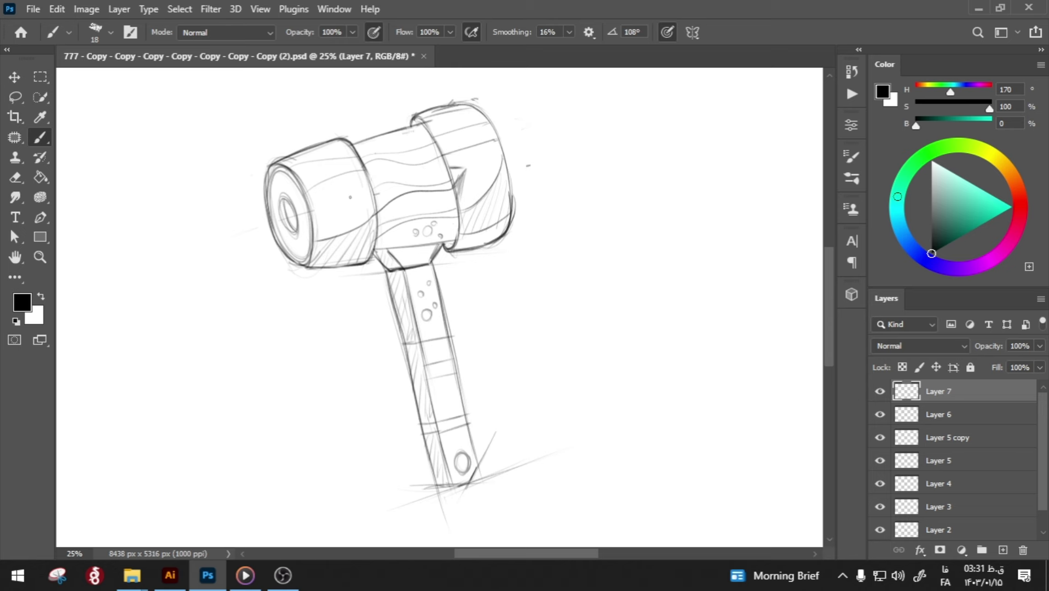
pyautogui.moveTo(287, 198)
pyautogui.mouseDown()
pyautogui.moveTo(295, 233)
pyautogui.moveTo(295, 198)
pyautogui.moveTo(283, 218)
pyautogui.moveTo(294, 232)
pyautogui.mouseUp()
pyautogui.hotkey('ctrl', 'z')
pyautogui.hotkey('ctrl', 'z')
pyautogui.moveTo(374, 213); pyautogui.dragTo(346, 236)
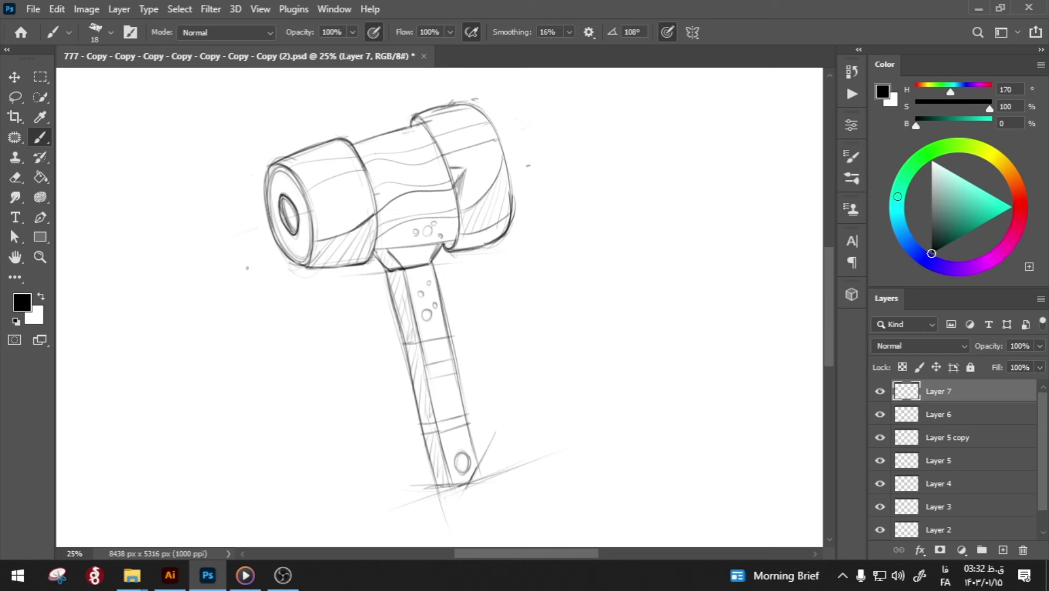
pyautogui.hotkey('ctrl', 'z')
pyautogui.moveTo(368, 188); pyautogui.dragTo(377, 219)
pyautogui.hotkey('ctrl', 'z')
pyautogui.moveTo(364, 170)
pyautogui.mouseDown()
pyautogui.moveTo(386, 259)
pyautogui.moveTo(367, 204)
pyautogui.mouseUp()
pyautogui.hotkey('ctrl', 'z')
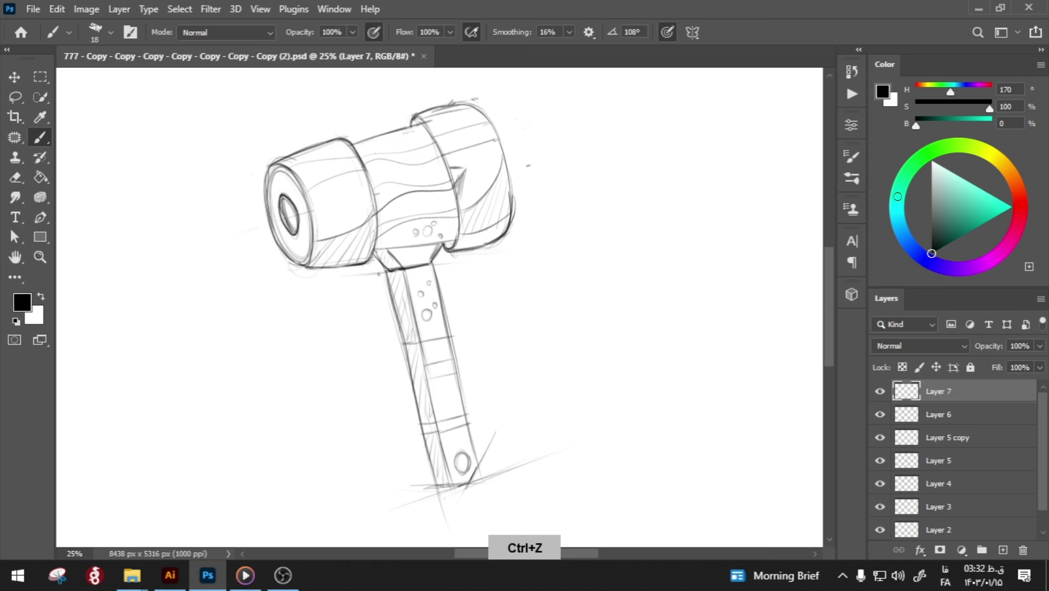
pyautogui.moveTo(372, 250); pyautogui.dragTo(457, 238)
pyautogui.hotkey('ctrl', 'z')
pyautogui.hotkey('ctrl', 'z')
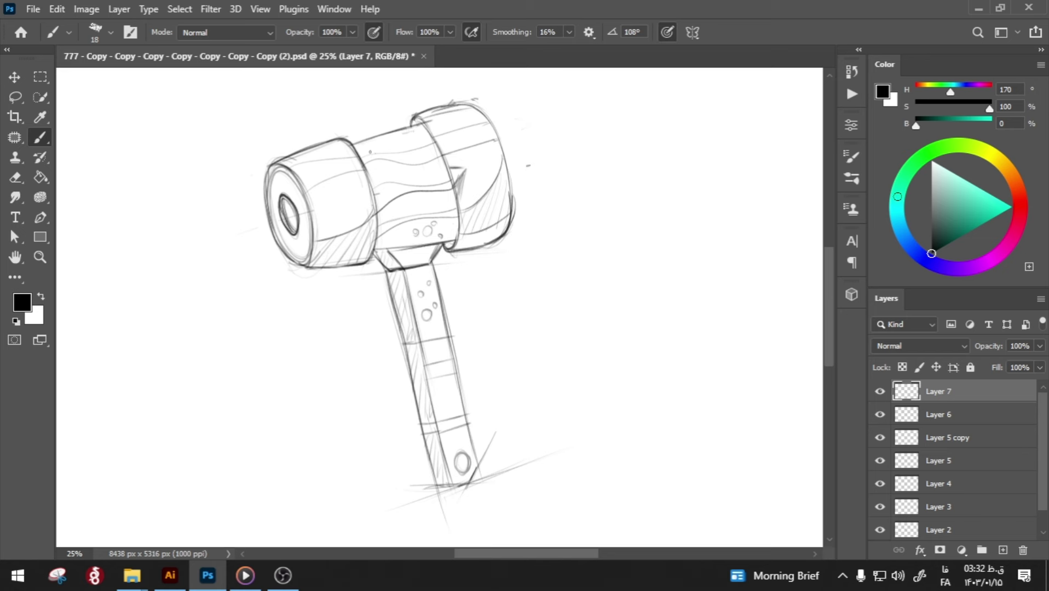
# - Reinforce the middle section's upper edge and try ground strokes at the handle's base
pyautogui.moveTo(350, 149); pyautogui.dragTo(424, 125)
pyautogui.moveTo(354, 143); pyautogui.dragTo(403, 130)
pyautogui.moveTo(401, 487); pyautogui.dragTo(525, 471)
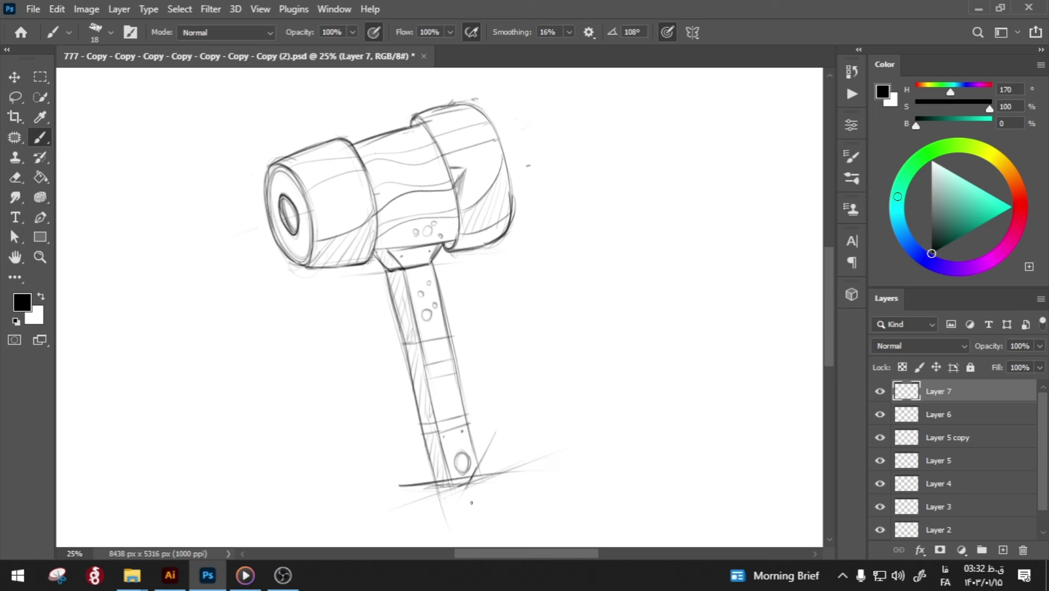
pyautogui.hotkey('ctrl', 'z')
pyautogui.moveTo(408, 490)
pyautogui.mouseDown()
pyautogui.moveTo(512, 484)
pyautogui.moveTo(592, 444)
pyautogui.moveTo(372, 516)
pyautogui.moveTo(521, 490)
pyautogui.mouseUp()
pyautogui.hotkey('ctrl', 'z')
pyautogui.hotkey('ctrl', 'z')
pyautogui.press('b')
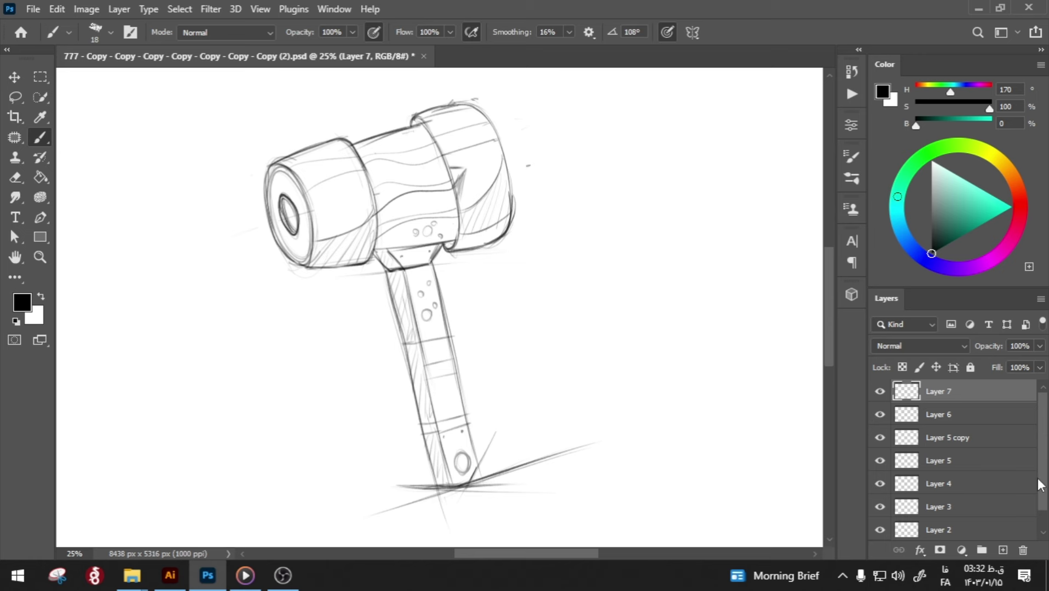
pyautogui.scroll(-1, 974, 495)
# - Group Layers 2–7 into Group 1 and duplicate the group
pyautogui.keyDown('shift'); pyautogui.click(937, 508); pyautogui.keyUp('shift')
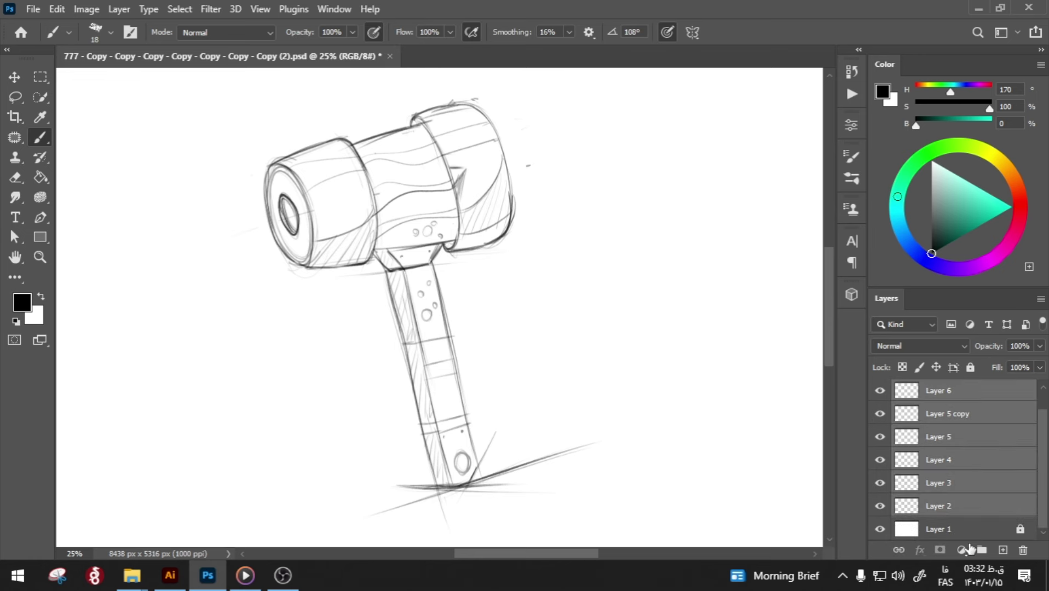
pyautogui.click(981, 550)
pyautogui.moveTo(955, 395); pyautogui.dragTo(1005, 550)
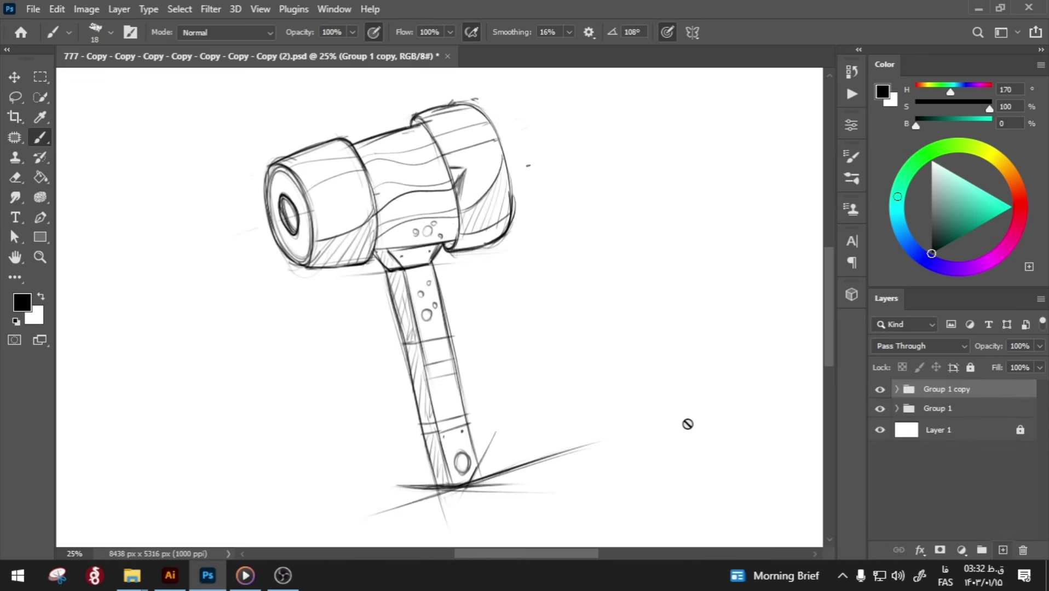
pyautogui.press('v')
pyautogui.click(112, 117)
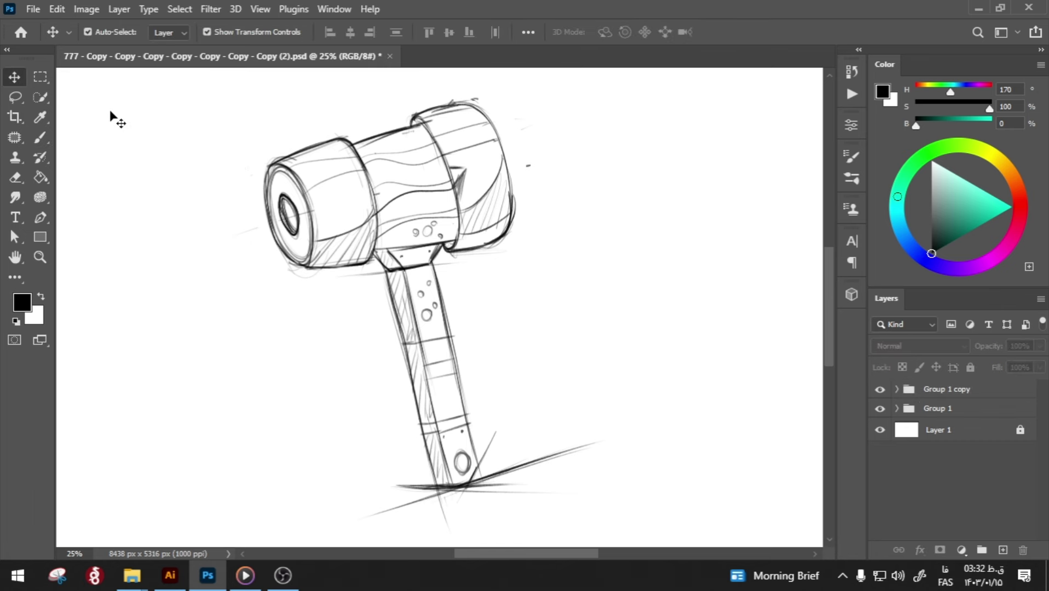
# - On new Layer 8, hand-letter ART16 beside the hammer with a looped underline
pyautogui.click(1002, 550)
pyautogui.press('b')
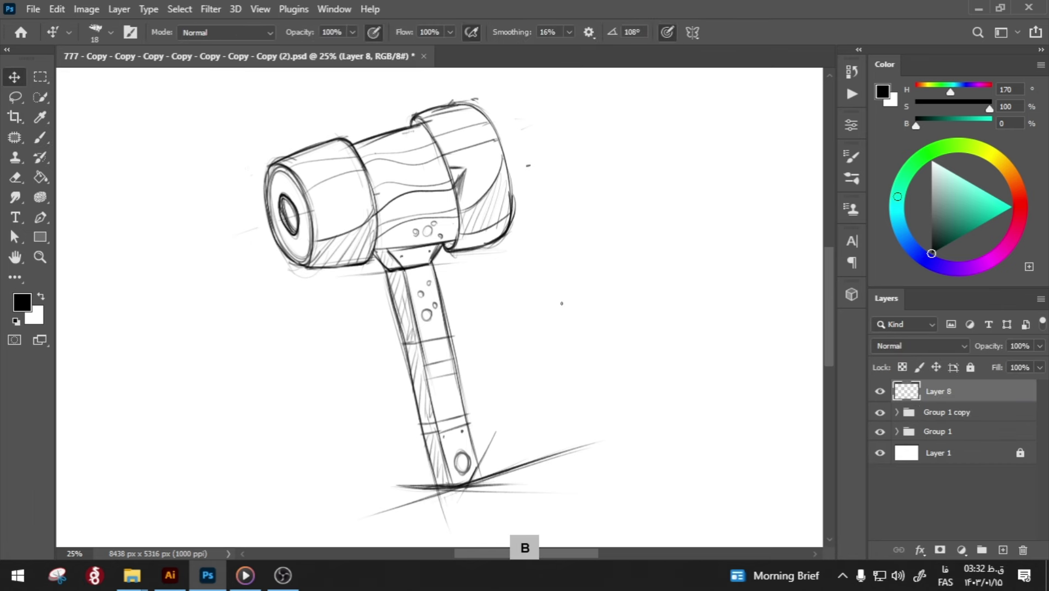
pyautogui.moveTo(544, 335)
pyautogui.mouseDown()
pyautogui.moveTo(580, 326)
pyautogui.moveTo(565, 297)
pyautogui.mouseUp()
pyautogui.moveTo(581, 260)
pyautogui.mouseDown()
pyautogui.moveTo(606, 325)
pyautogui.moveTo(643, 294)
pyautogui.mouseUp()
pyautogui.moveTo(617, 253); pyautogui.dragTo(658, 307)
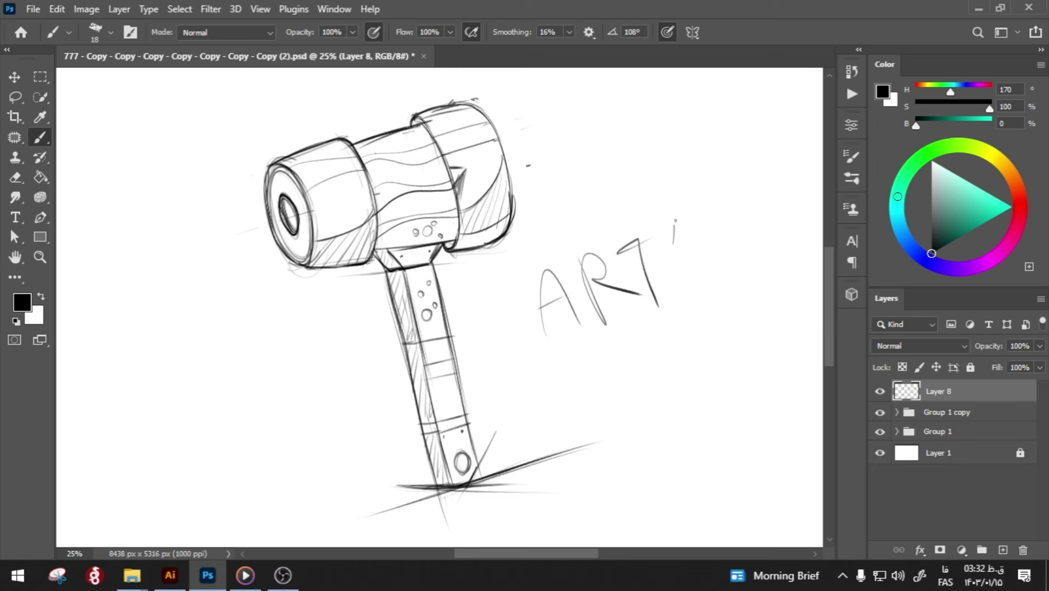
pyautogui.moveTo(674, 224); pyautogui.dragTo(690, 278)
pyautogui.moveTo(684, 289)
pyautogui.mouseDown()
pyautogui.moveTo(736, 244)
pyautogui.moveTo(739, 195)
pyautogui.moveTo(799, 217)
pyautogui.mouseUp()
pyautogui.moveTo(770, 251); pyautogui.dragTo(796, 224)
pyautogui.moveTo(658, 379)
pyautogui.mouseDown()
pyautogui.moveTo(650, 441)
pyautogui.moveTo(755, 372)
pyautogui.mouseUp()
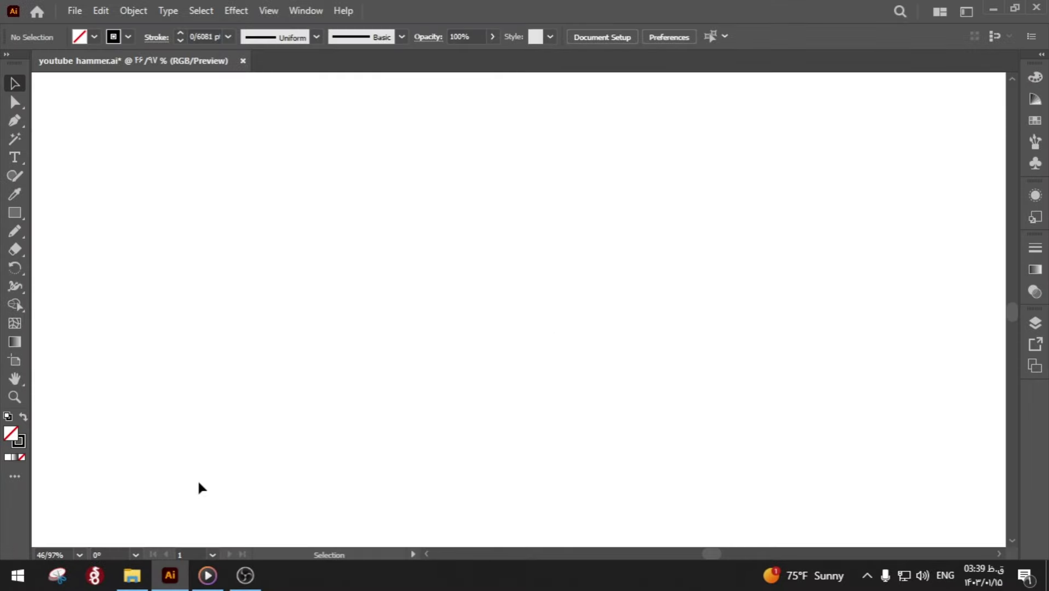
# - Place the hammer sketch PNG on the artboard and crop it tightly to the hammer
pyautogui.moveTo(118, 268)
pyautogui.mouseDown()
pyautogui.moveTo(583, 320)
pyautogui.moveTo(445, 316)
pyautogui.mouseUp()
pyautogui.click(376, 71)
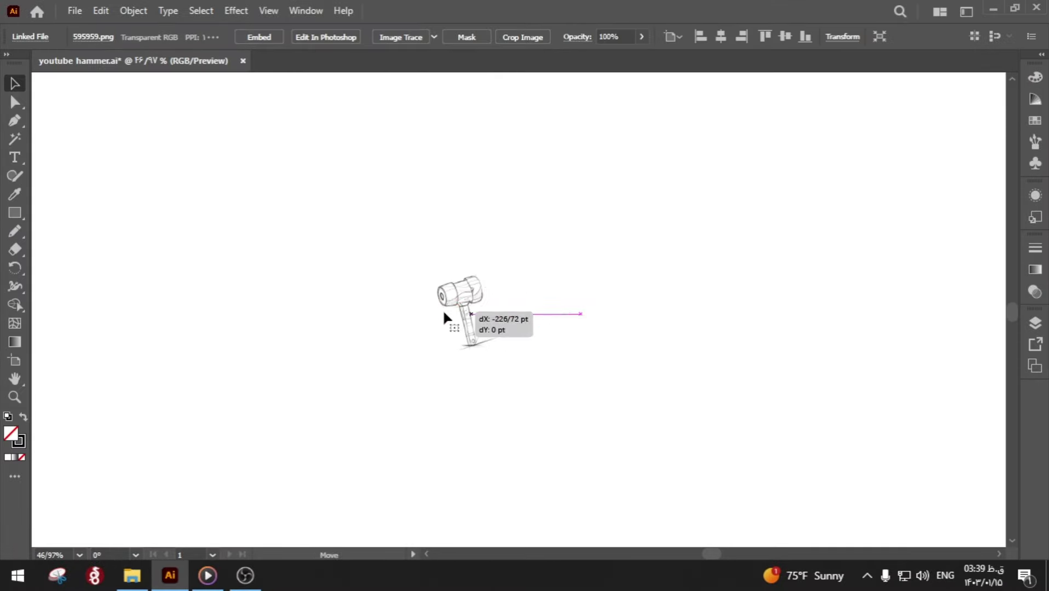
pyautogui.click(133, 10)
pyautogui.click(203, 220)
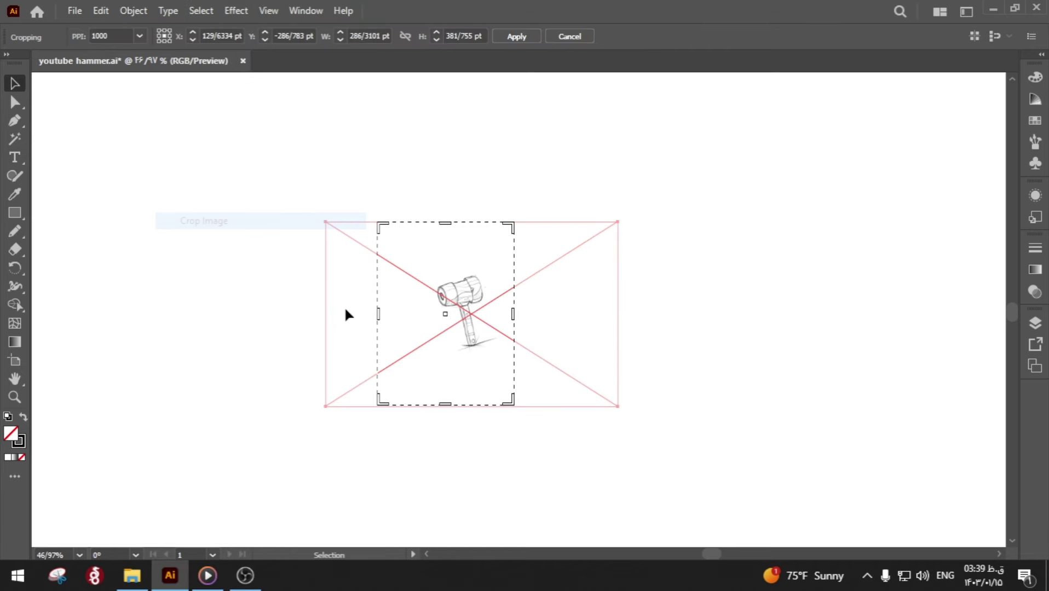
pyautogui.moveTo(380, 317); pyautogui.dragTo(420, 316)
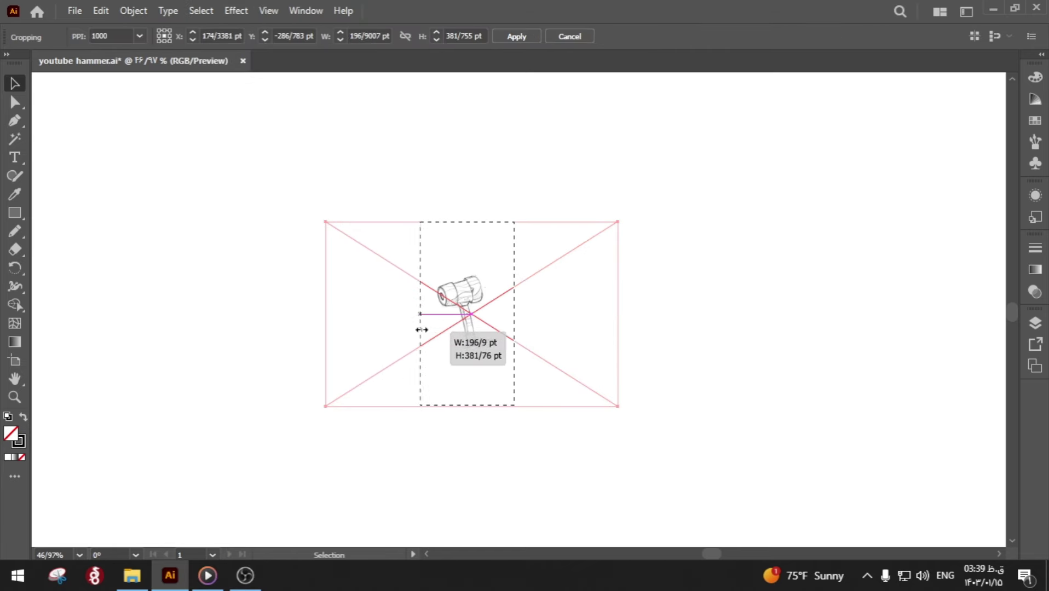
pyautogui.moveTo(417, 406); pyautogui.dragTo(435, 346)
pyautogui.moveTo(455, 296)
pyautogui.mouseDown()
pyautogui.moveTo(455, 331)
pyautogui.moveTo(453, 322)
pyautogui.mouseUp()
pyautogui.press('Return')
# - Enlarge the cropped sketch and fade it to 58% opacity
pyautogui.moveTo(508, 305); pyautogui.dragTo(647, 300)
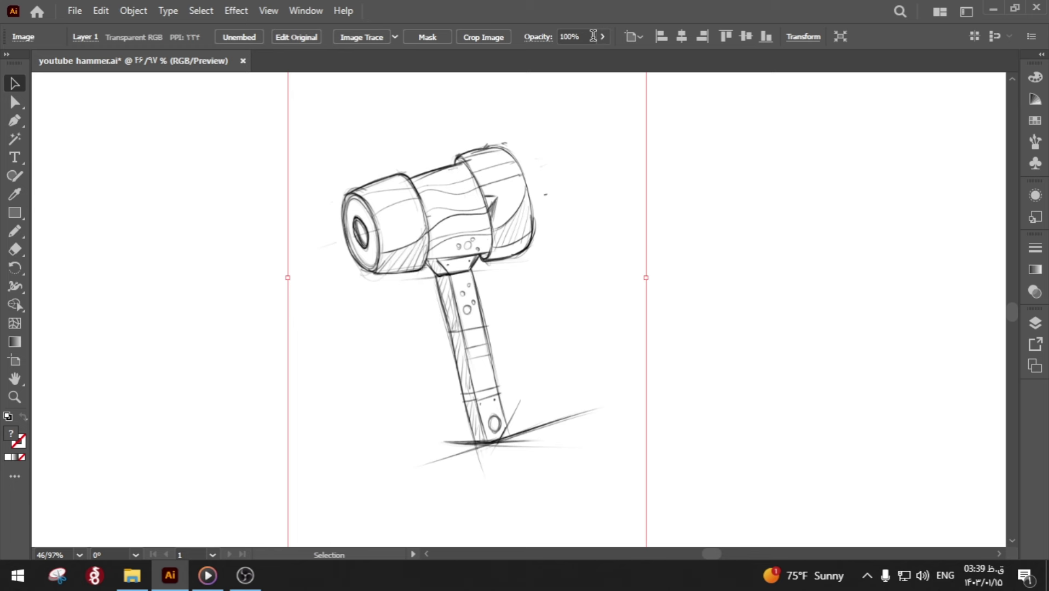
pyautogui.click(602, 37)
pyautogui.moveTo(583, 60)
pyautogui.mouseDown()
pyautogui.moveTo(564, 58)
pyautogui.moveTo(581, 63)
pyautogui.mouseUp()
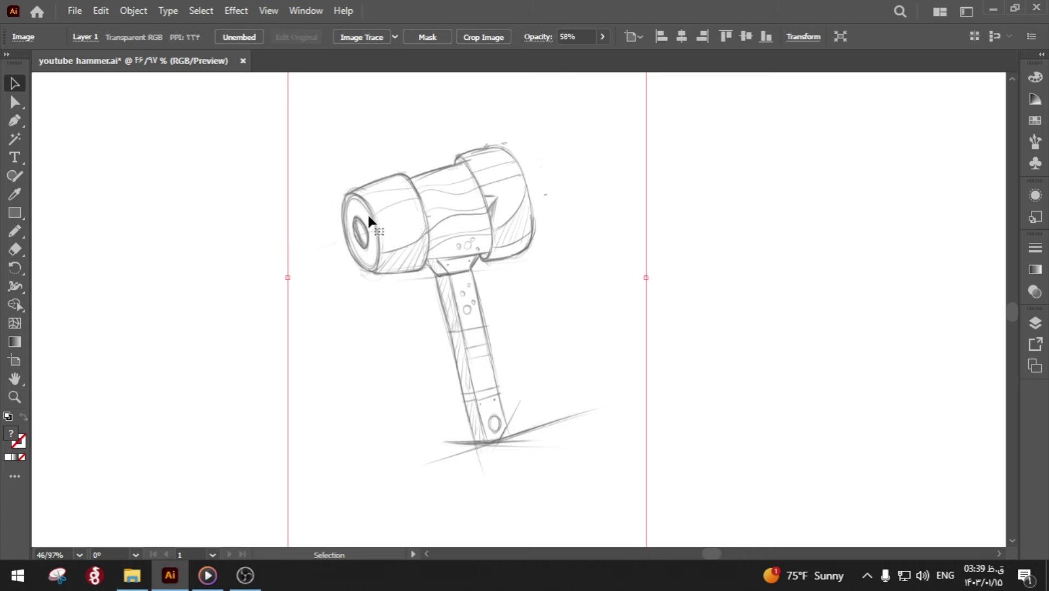
pyautogui.click(133, 11)
pyautogui.click(197, 221)
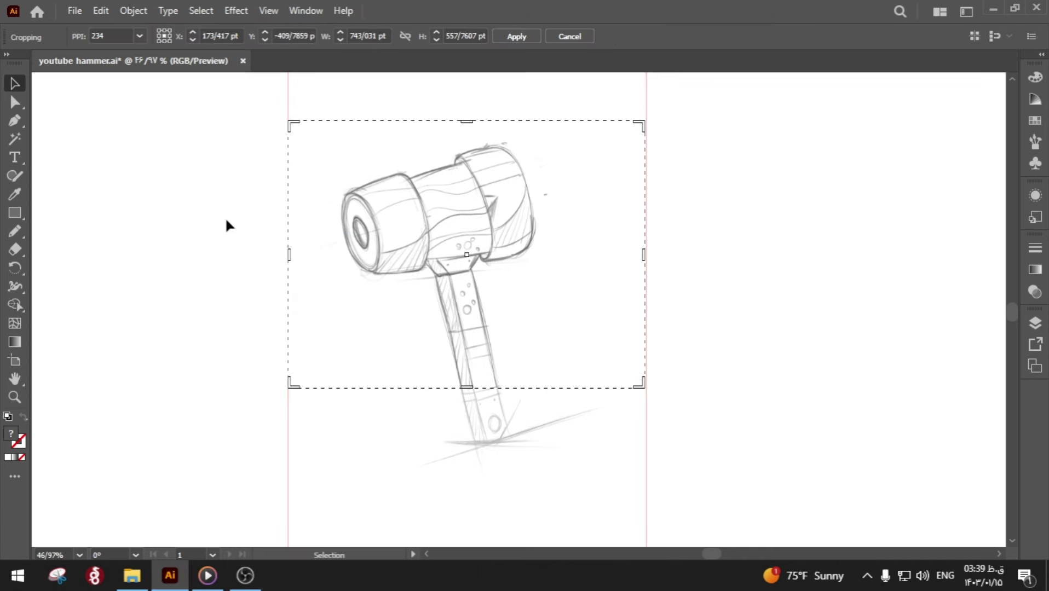
pyautogui.press('Escape')
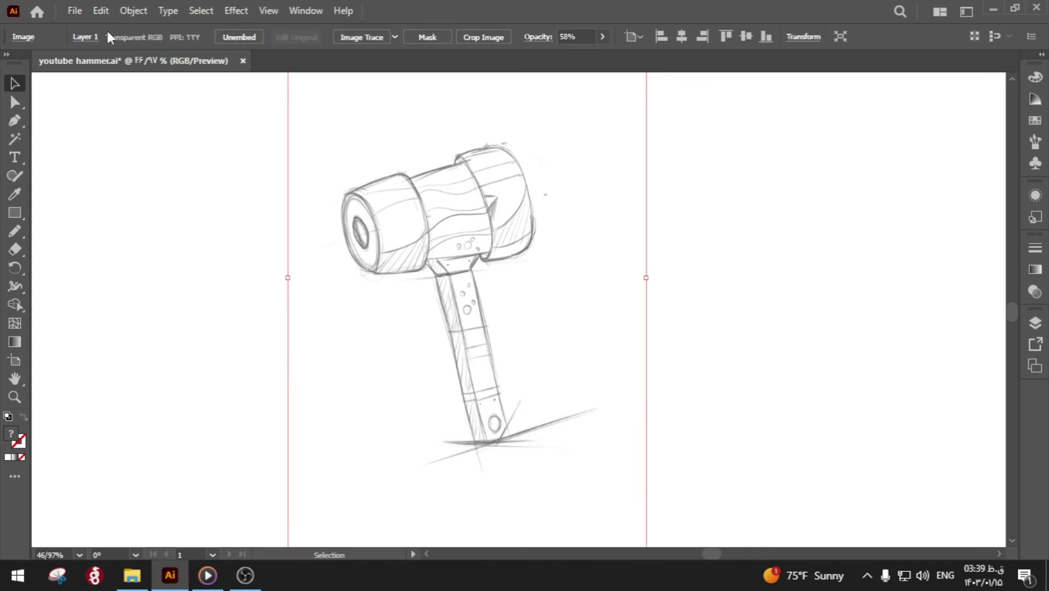
pyautogui.click(133, 11)
# - Lock the sketch image and set default stroke with no fill
pyautogui.click(405, 114)
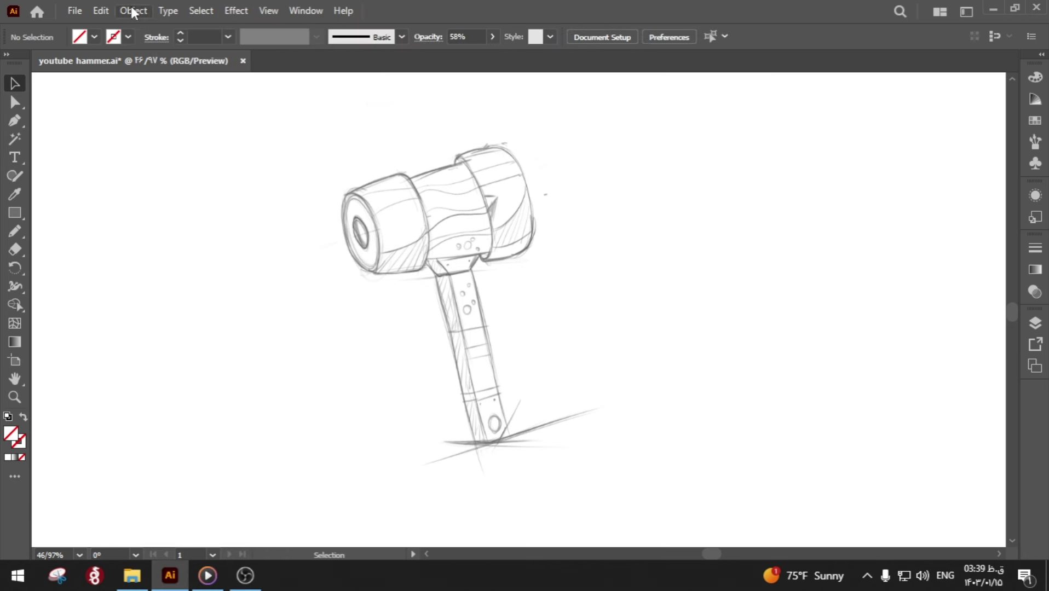
pyautogui.click(15, 121)
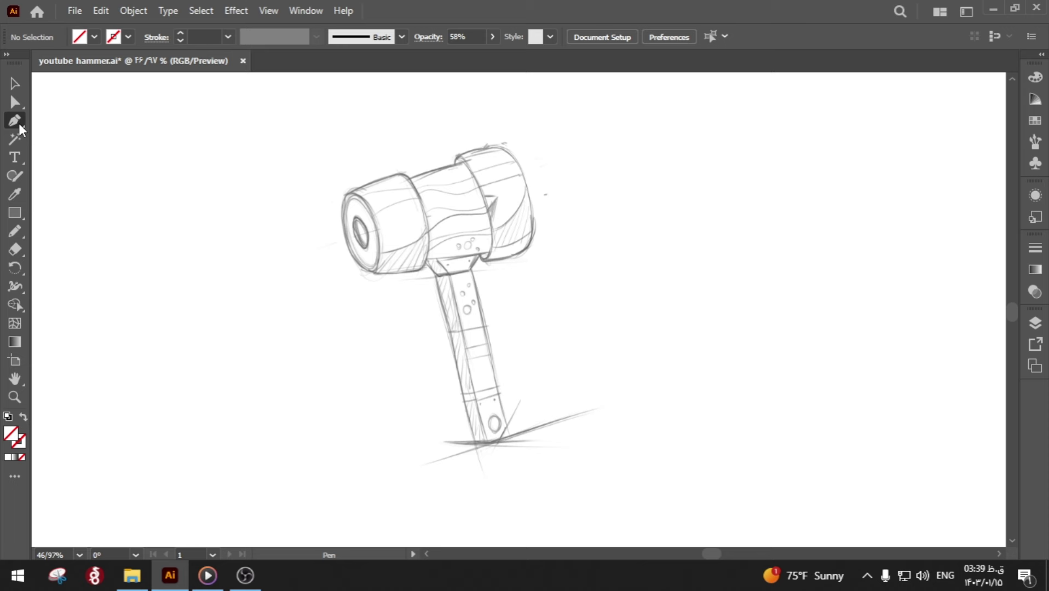
pyautogui.click(8, 417)
pyautogui.click(24, 458)
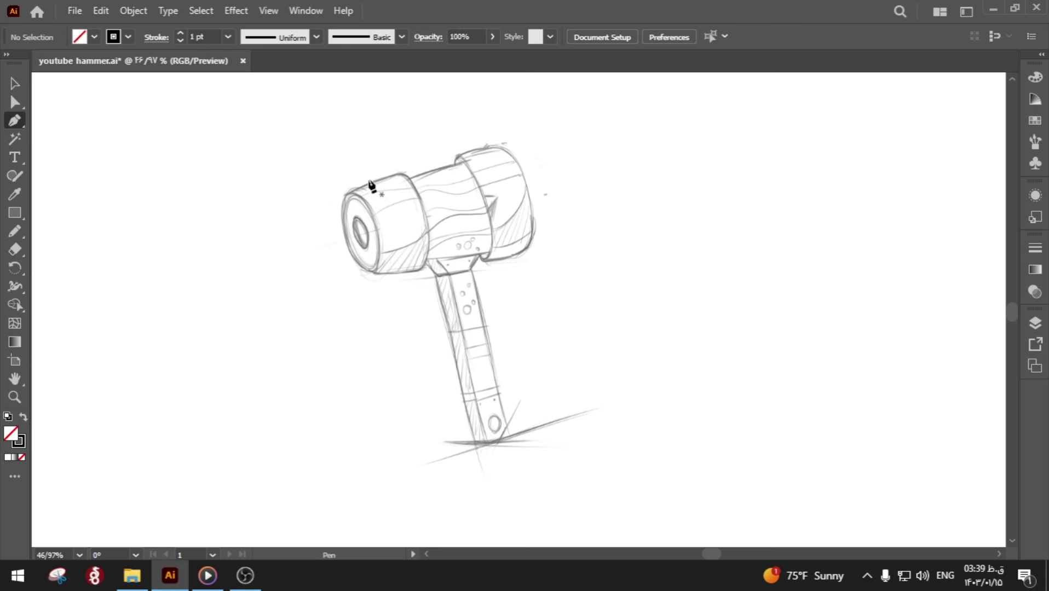
# - Draw an ellipse over the front end cap, rotated and shortened to match its tilt
pyautogui.press('z')
pyautogui.click(430, 205)
pyautogui.moveTo(14, 212); pyautogui.dragTo(82, 250)
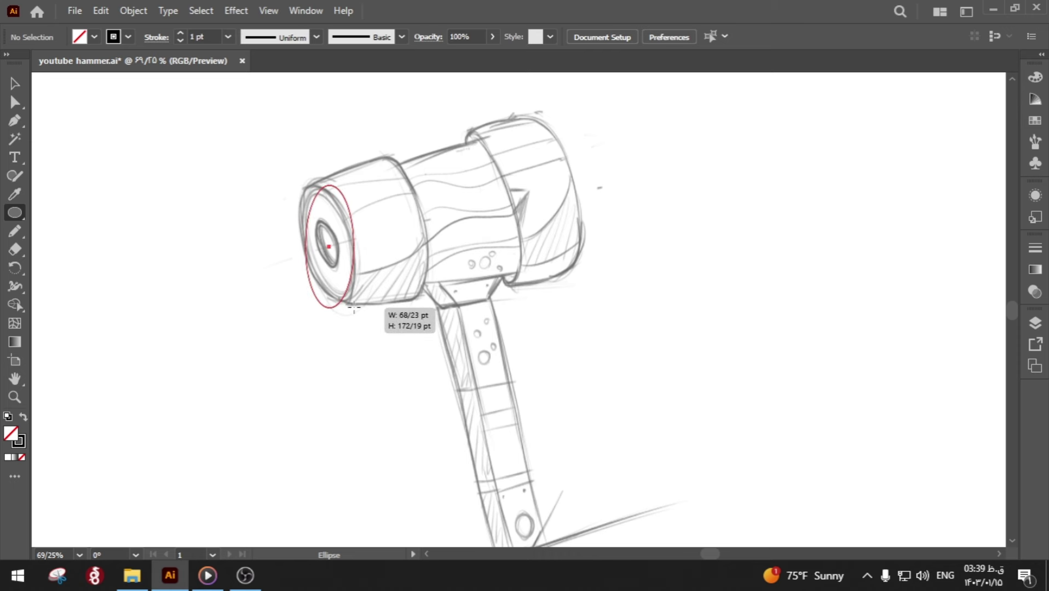
pyautogui.moveTo(305, 186); pyautogui.dragTo(348, 309)
pyautogui.press('z')
pyautogui.click(358, 317)
pyautogui.press('v')
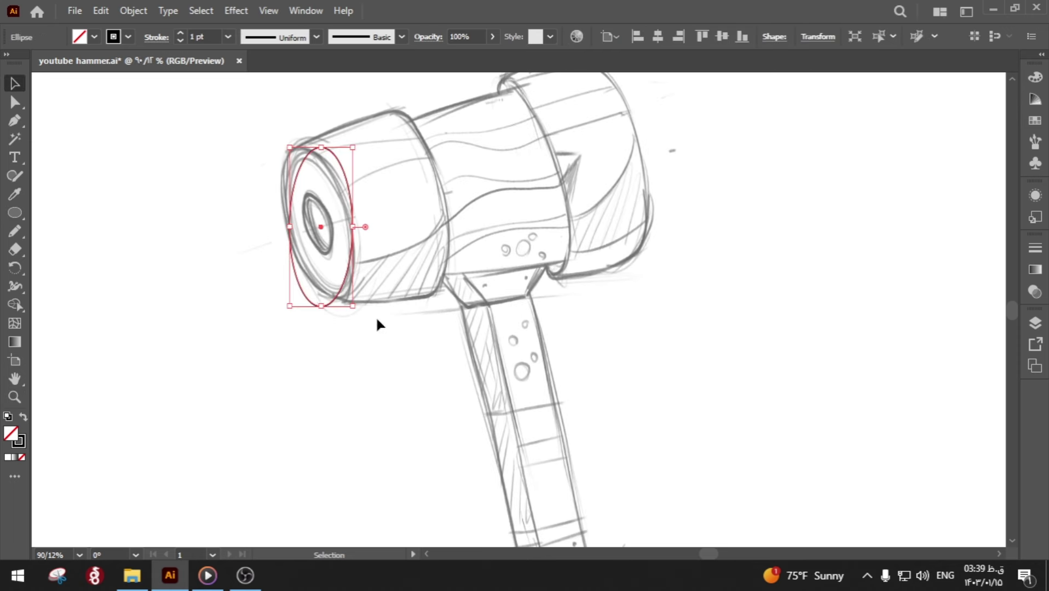
pyautogui.moveTo(355, 311); pyautogui.dragTo(350, 278)
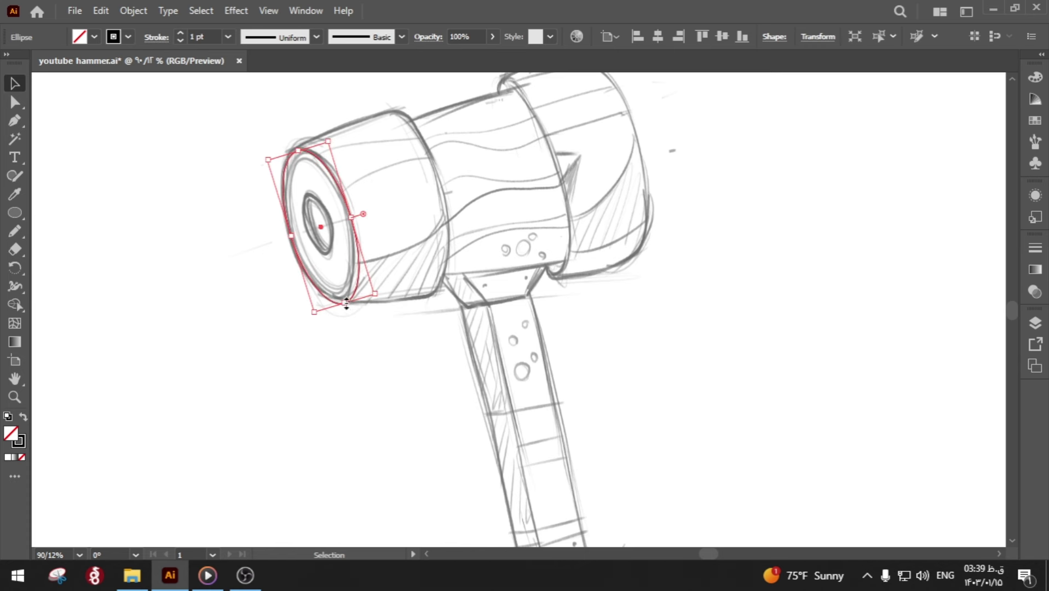
pyautogui.moveTo(344, 302); pyautogui.dragTo(341, 296)
pyautogui.click(368, 316)
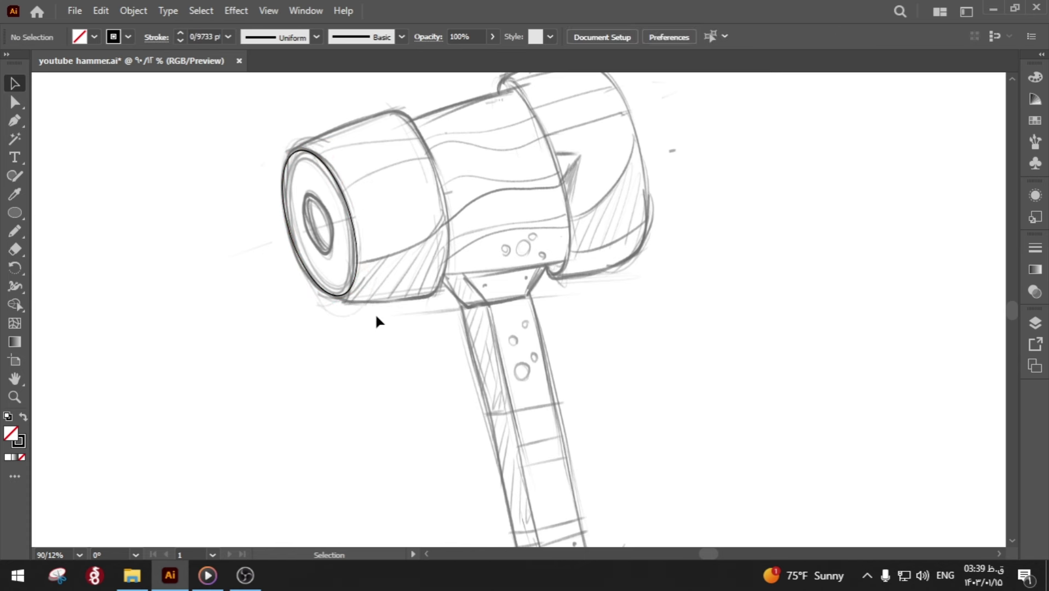
# - Unlock the sketch image and lower its opacity to 40%
pyautogui.click(133, 11)
pyautogui.click(186, 141)
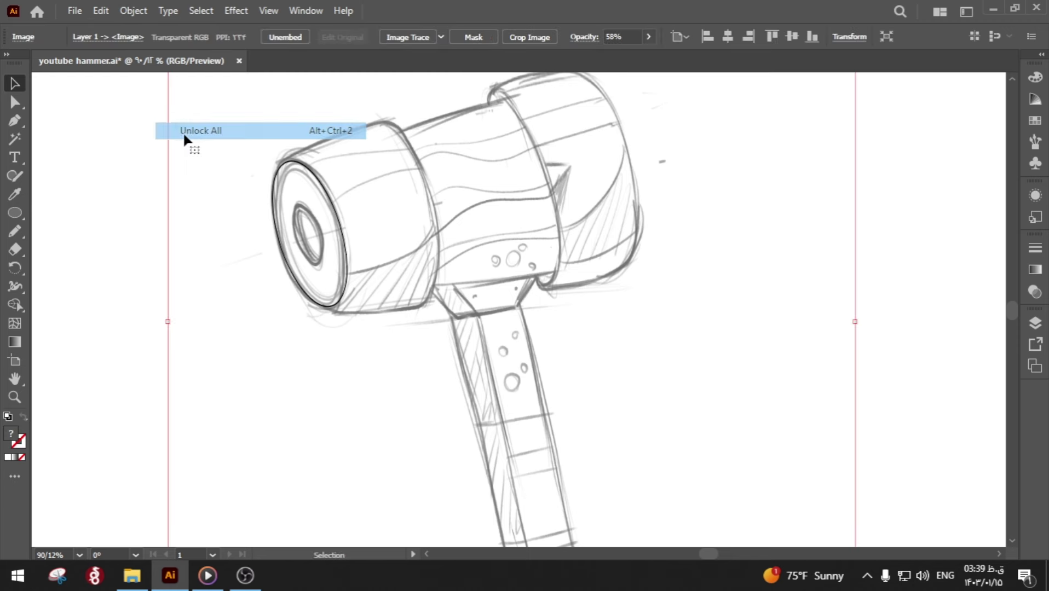
pyautogui.click(616, 37)
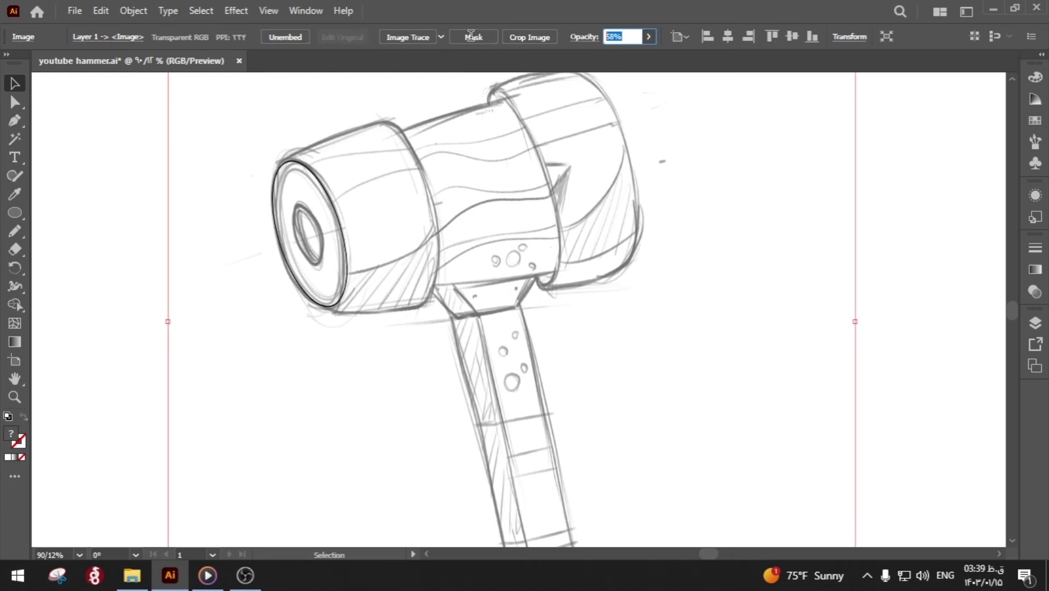
pyautogui.write('40')
pyautogui.click(143, 152)
pyautogui.click(229, 207)
pyautogui.click(196, 201)
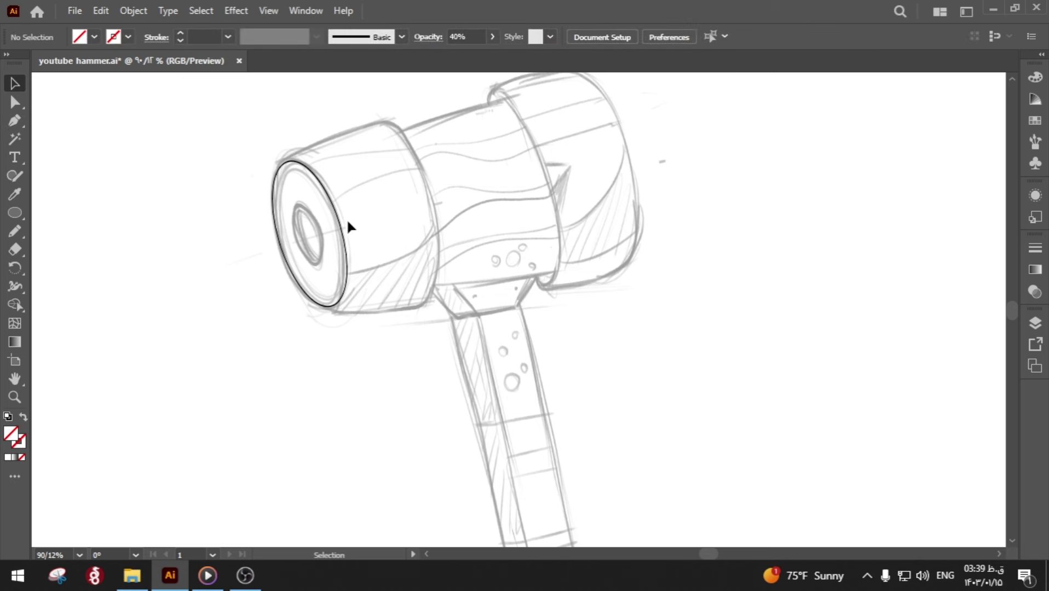
# - Draw a first Pen outline of the front head's top, right and bottom edges
pyautogui.press('alt')
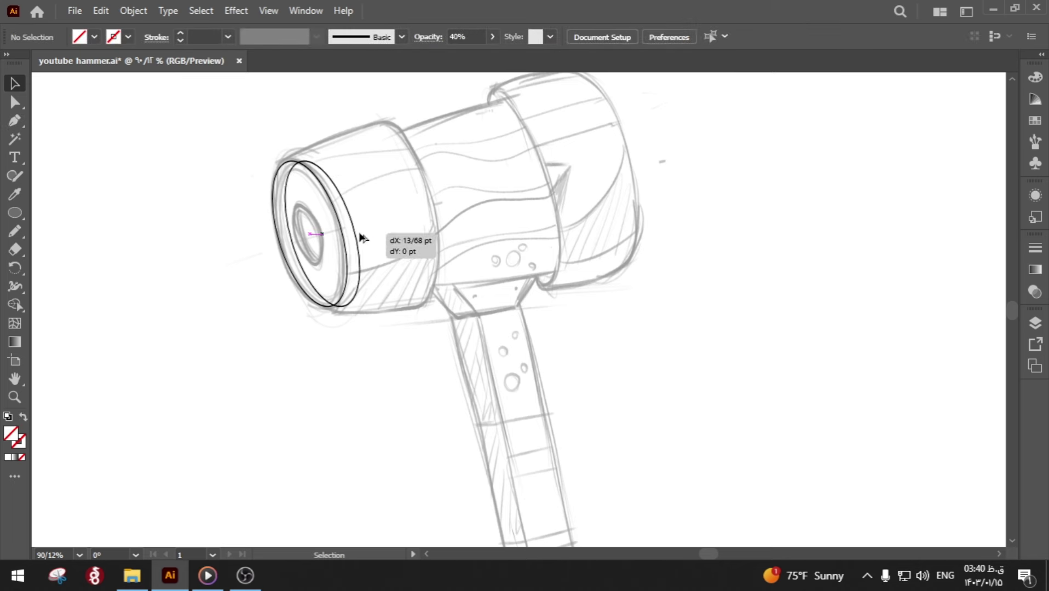
pyautogui.moveTo(343, 241); pyautogui.dragTo(344, 241)
pyautogui.click(243, 218)
pyautogui.press('p')
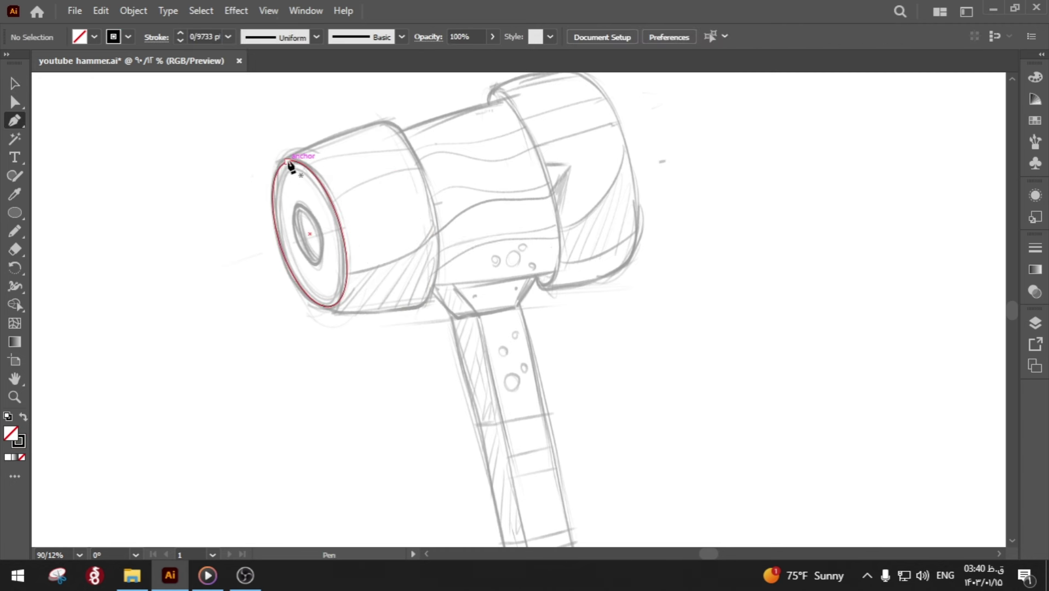
pyautogui.click(287, 160)
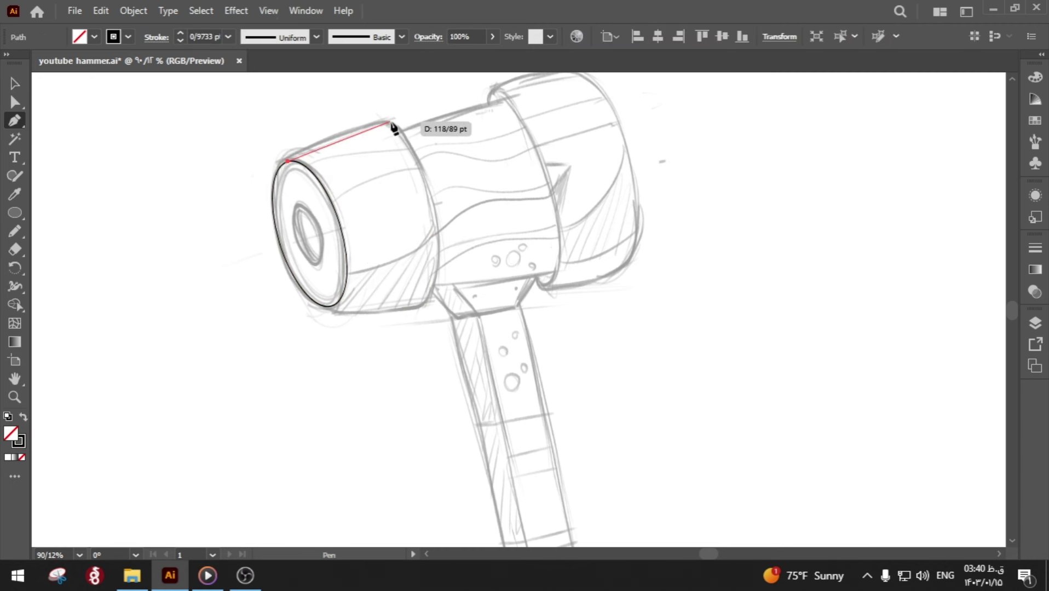
pyautogui.moveTo(390, 121); pyautogui.dragTo(446, 114)
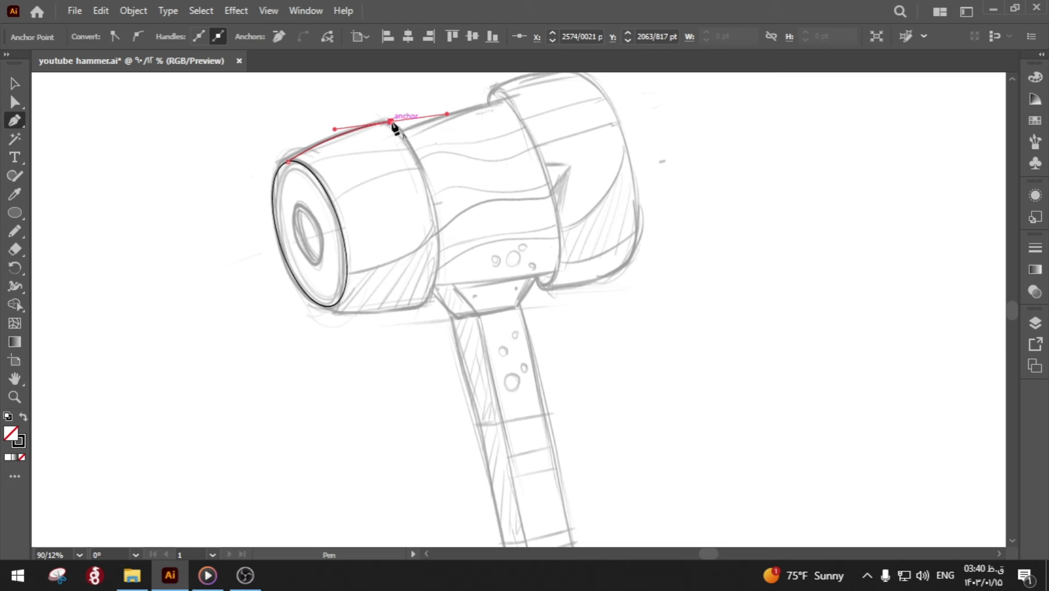
pyautogui.click(391, 122)
pyautogui.moveTo(426, 302); pyautogui.dragTo(385, 422)
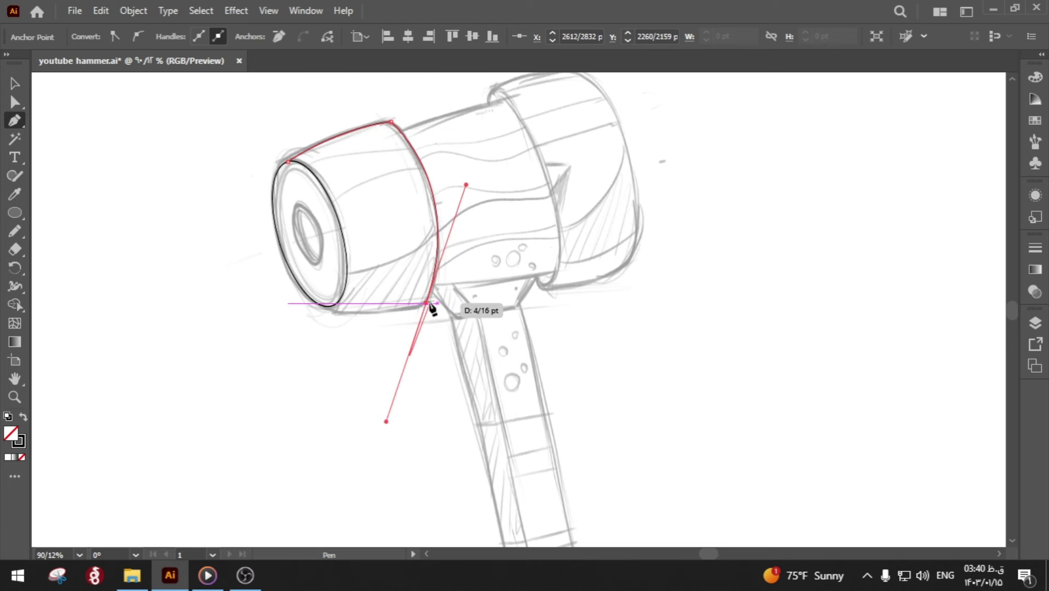
pyautogui.click(427, 303)
pyautogui.moveTo(331, 307); pyautogui.dragTo(294, 296)
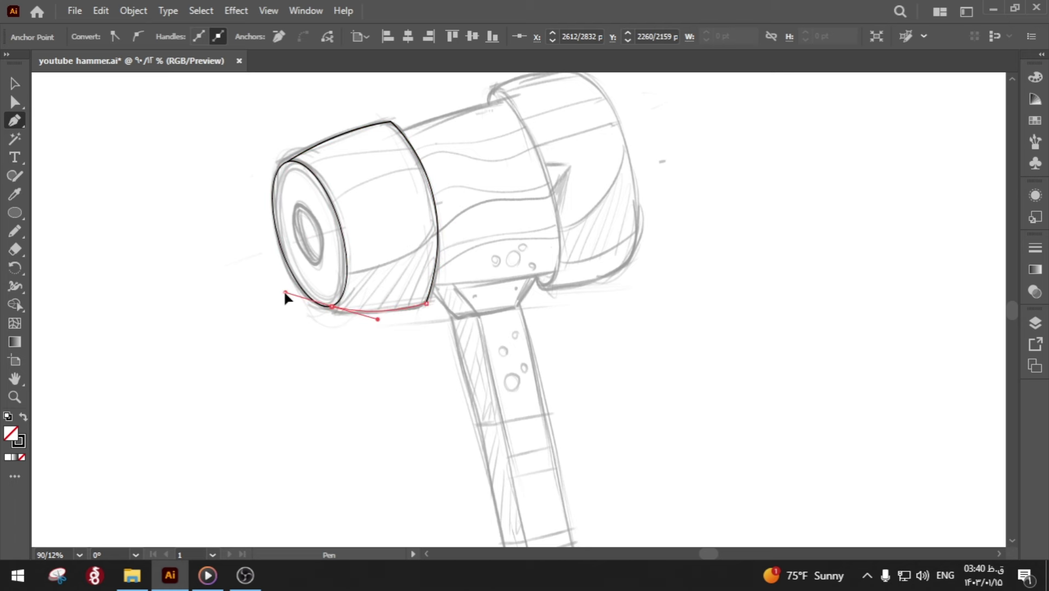
pyautogui.press('a')
pyautogui.click(283, 358)
# - Adjust the first outline's corner points, then delete that outline
pyautogui.moveTo(426, 302); pyautogui.dragTo(430, 288)
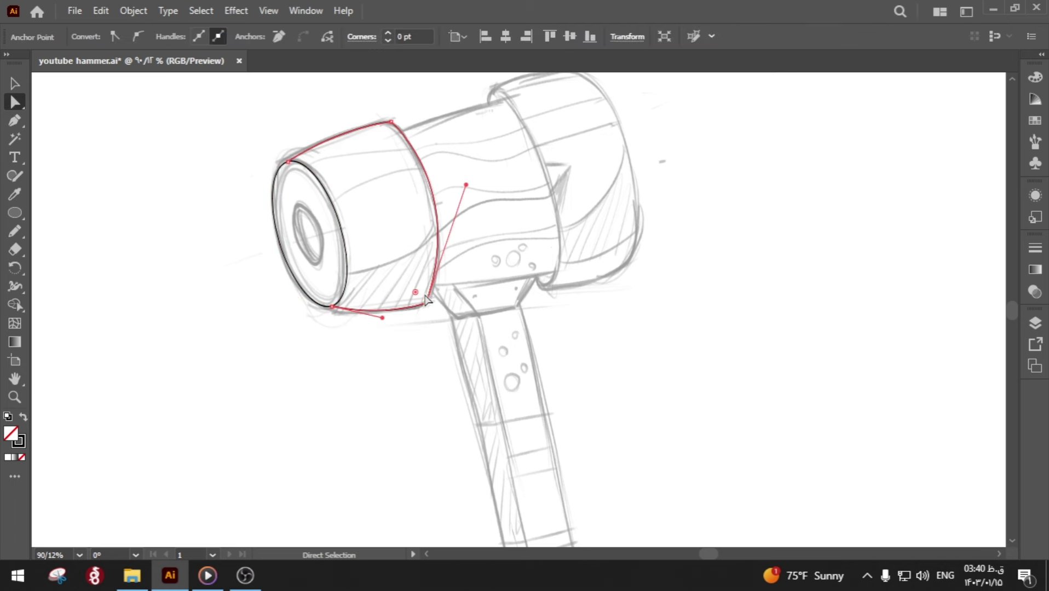
pyautogui.click(435, 344)
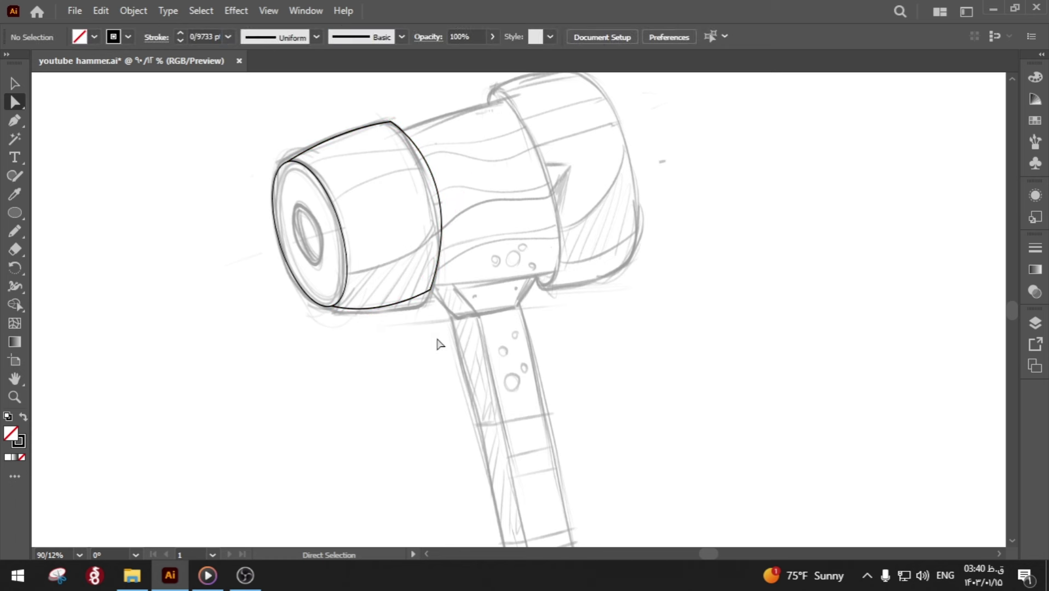
pyautogui.moveTo(470, 166); pyautogui.dragTo(456, 188)
pyautogui.click(412, 168)
pyautogui.click(380, 156)
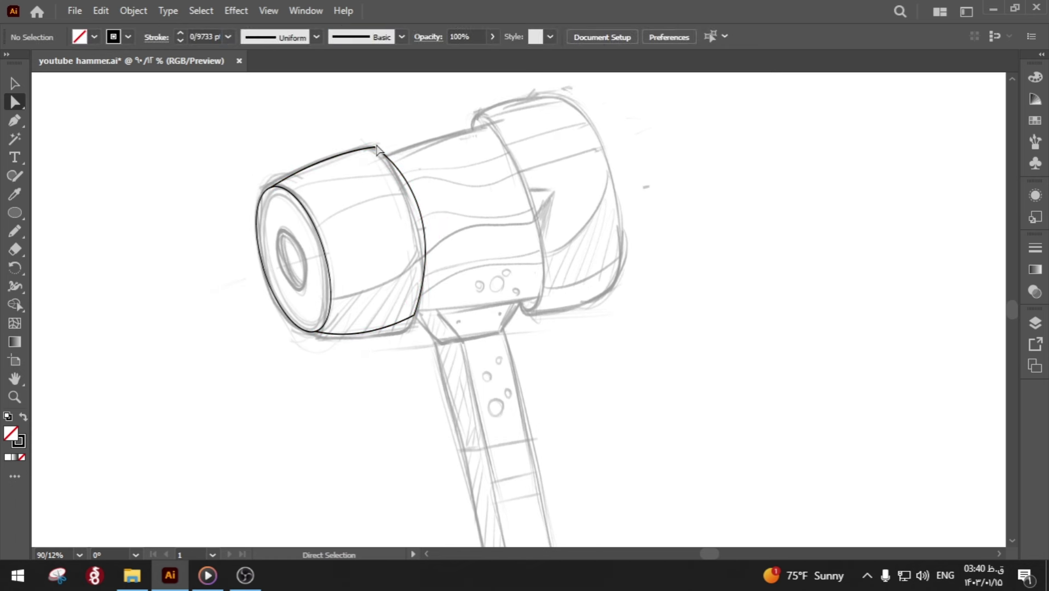
pyautogui.moveTo(375, 151); pyautogui.dragTo(380, 154)
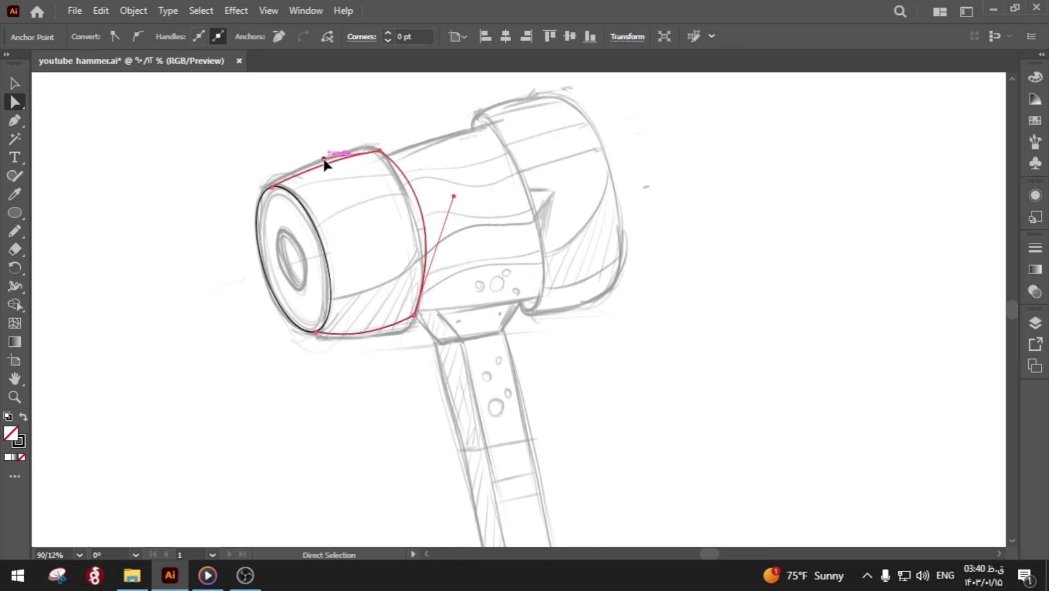
pyautogui.click(287, 158)
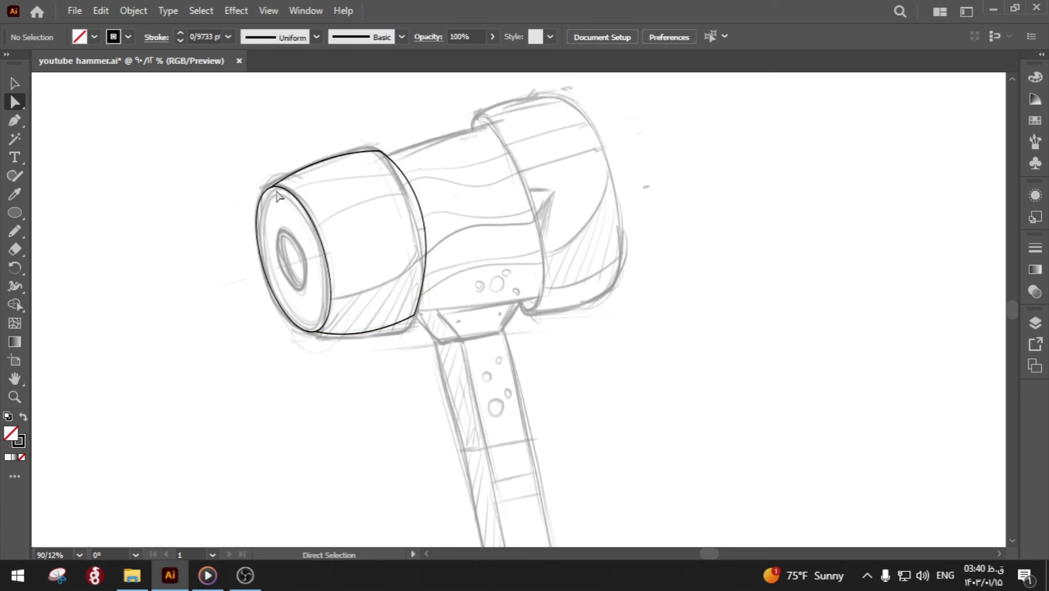
pyautogui.click(278, 183)
pyautogui.click(241, 206)
pyautogui.moveTo(422, 195); pyautogui.dragTo(392, 288)
pyautogui.press('Delete')
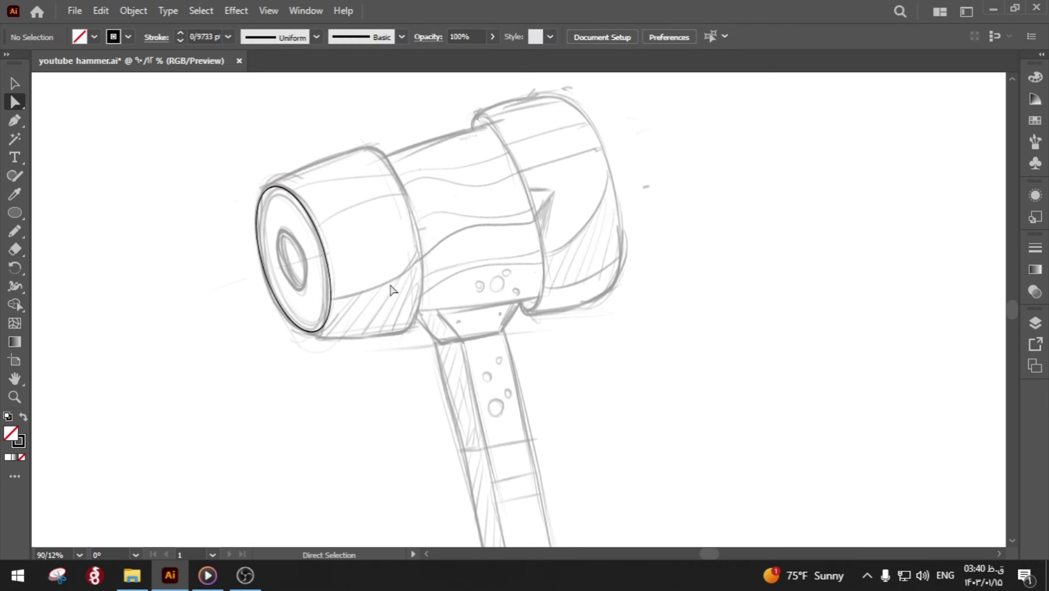
# - Narrow the end-cap ellipse slightly and redraw the head outline back to the end cap
pyautogui.press('v')
pyautogui.click(280, 304)
pyautogui.moveTo(263, 273); pyautogui.dragTo(267, 273)
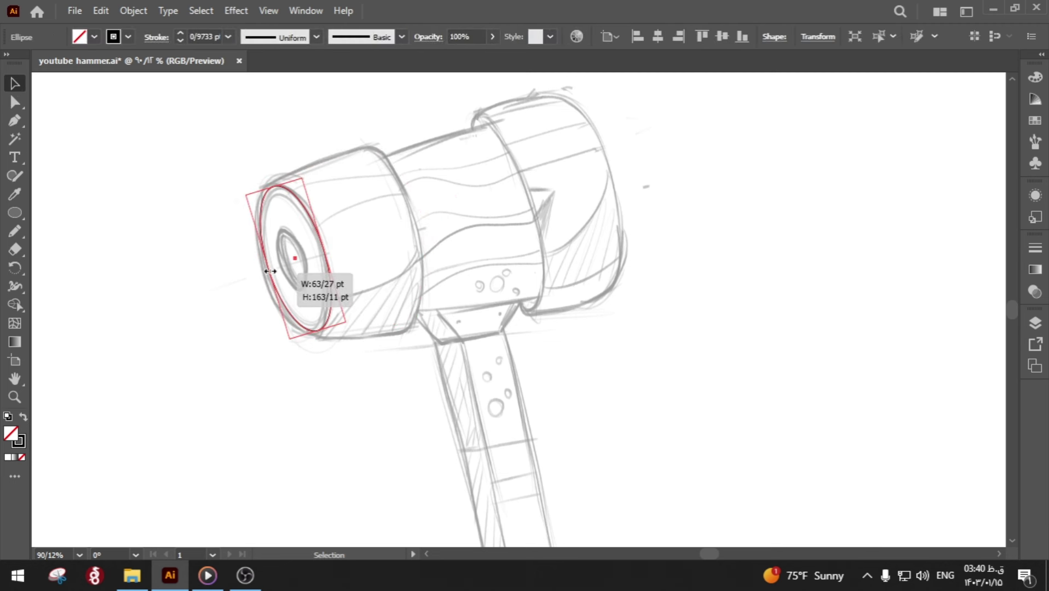
pyautogui.click(258, 314)
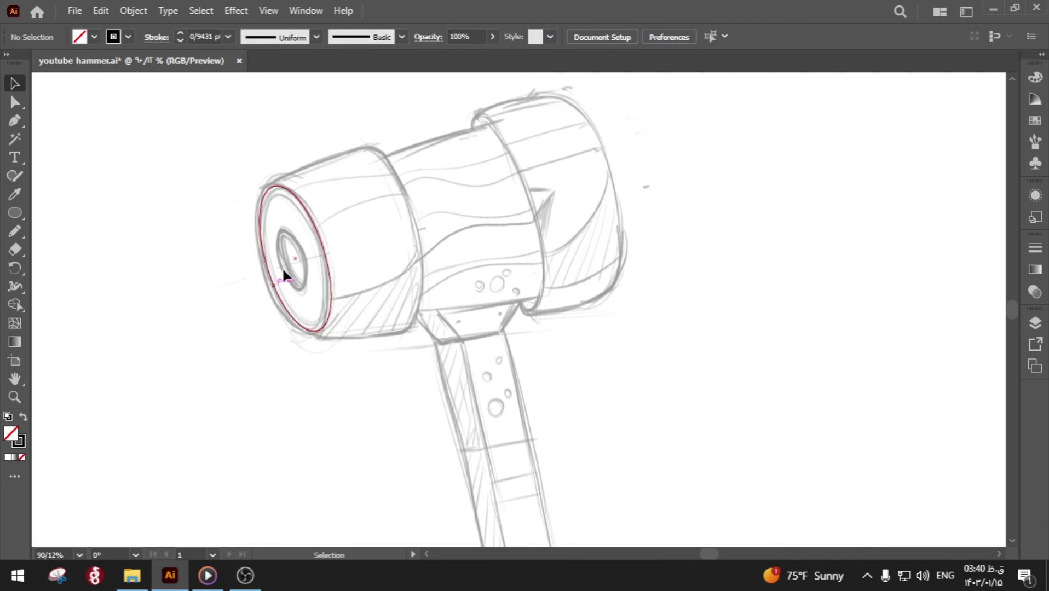
pyautogui.click(273, 186)
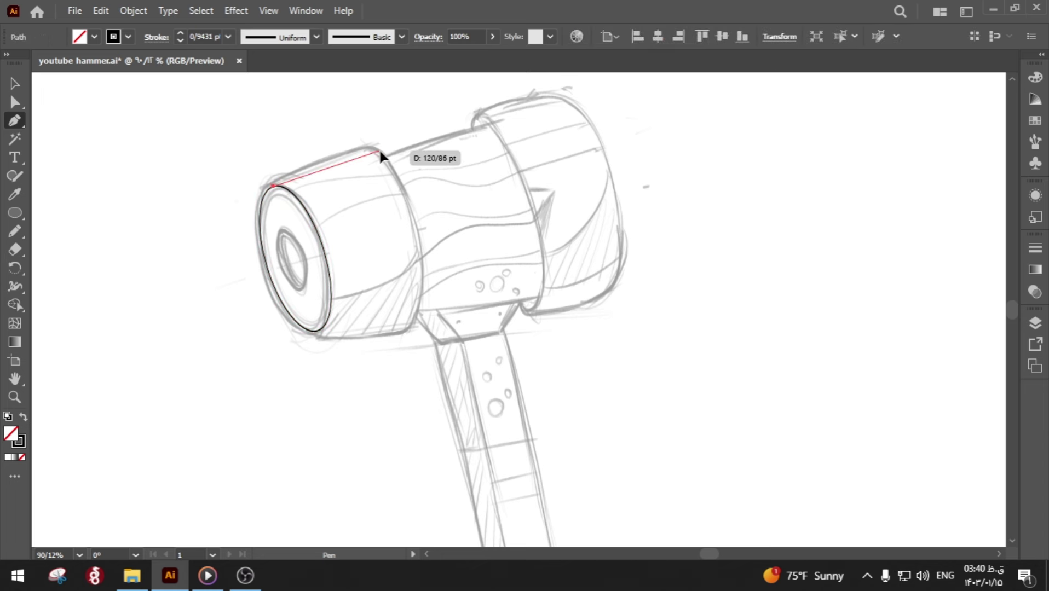
pyautogui.moveTo(439, 149); pyautogui.dragTo(438, 148)
pyautogui.click(379, 151)
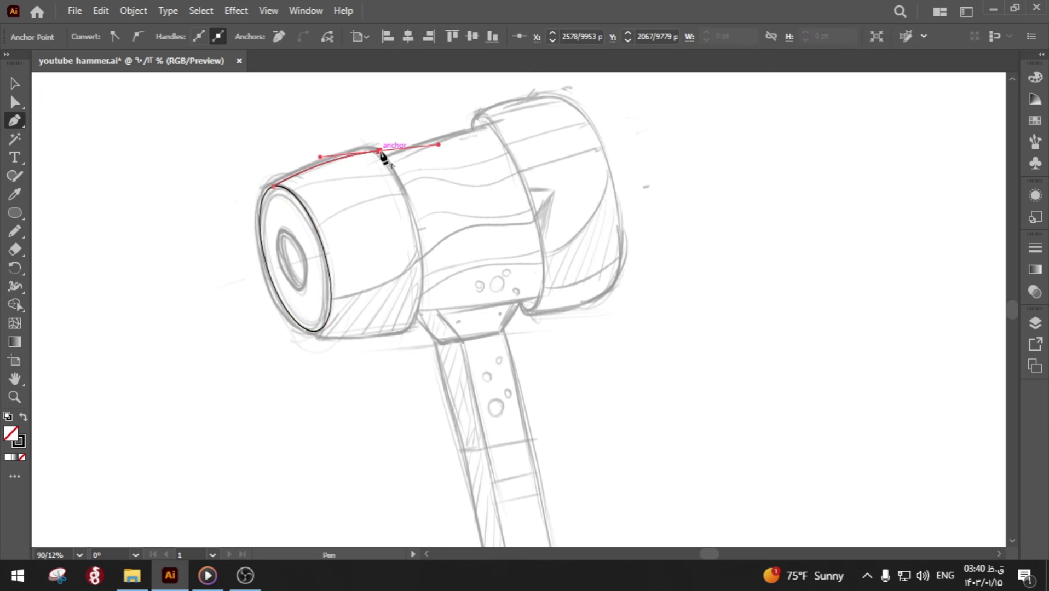
pyautogui.moveTo(410, 326); pyautogui.dragTo(377, 427)
pyautogui.click(410, 325)
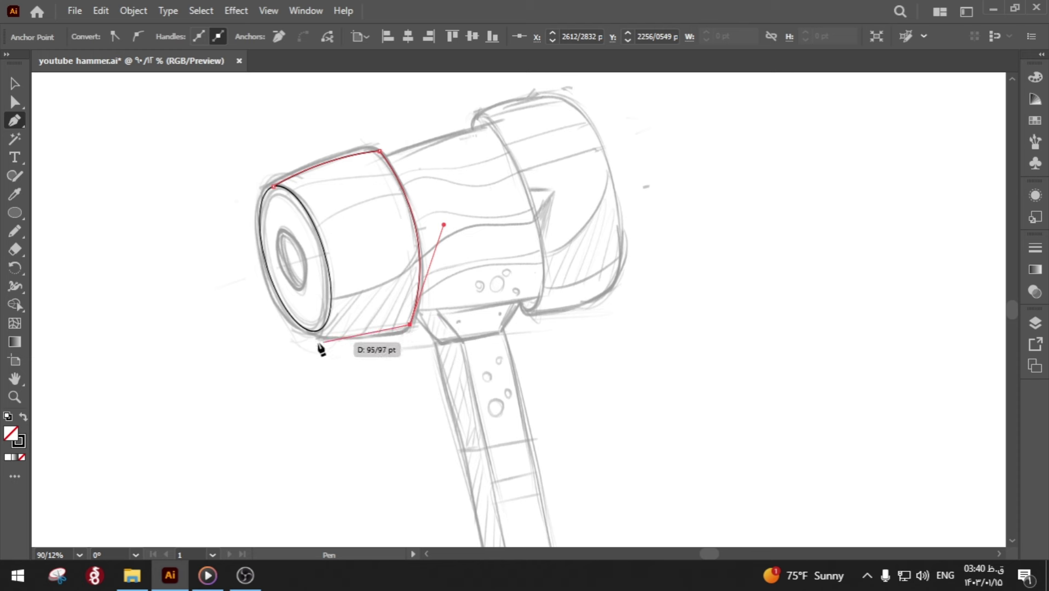
pyautogui.click(318, 330)
# - Reshape the outline's bottom edge and the end cap's lower rim with Direct Selection
pyautogui.press('a')
pyautogui.click(223, 345)
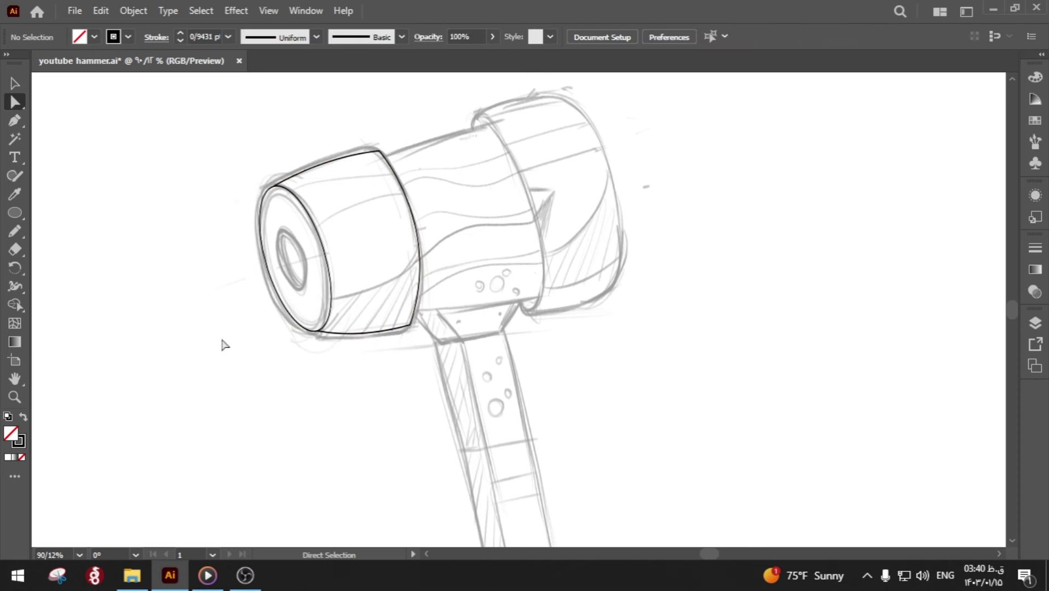
pyautogui.moveTo(440, 313); pyautogui.dragTo(441, 312)
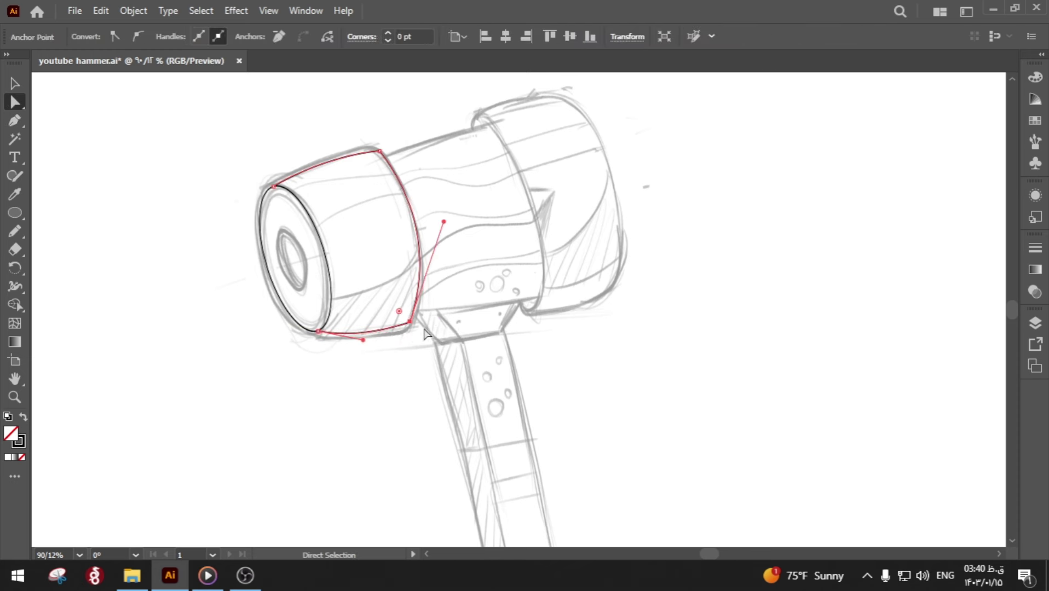
pyautogui.click(383, 386)
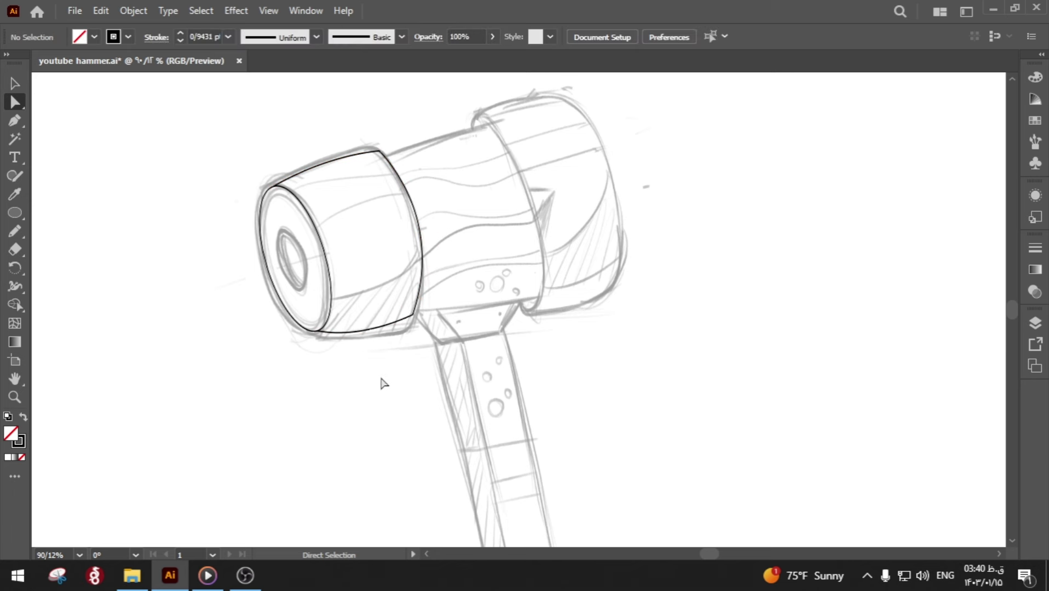
pyautogui.click(364, 330)
pyautogui.moveTo(364, 331); pyautogui.dragTo(374, 336)
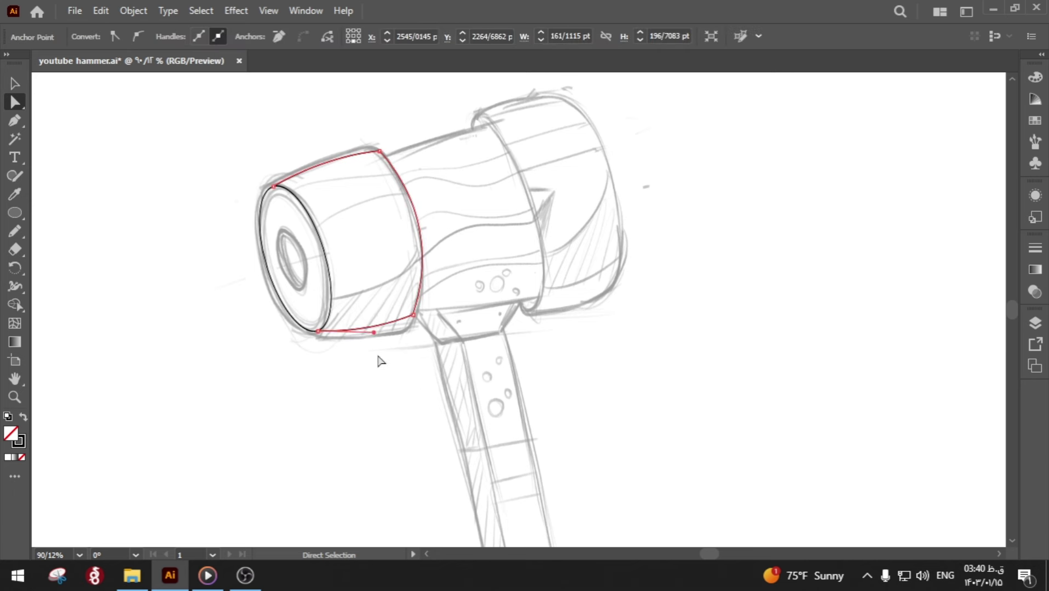
pyautogui.click(378, 357)
pyautogui.click(305, 334)
pyautogui.moveTo(305, 334); pyautogui.dragTo(299, 337)
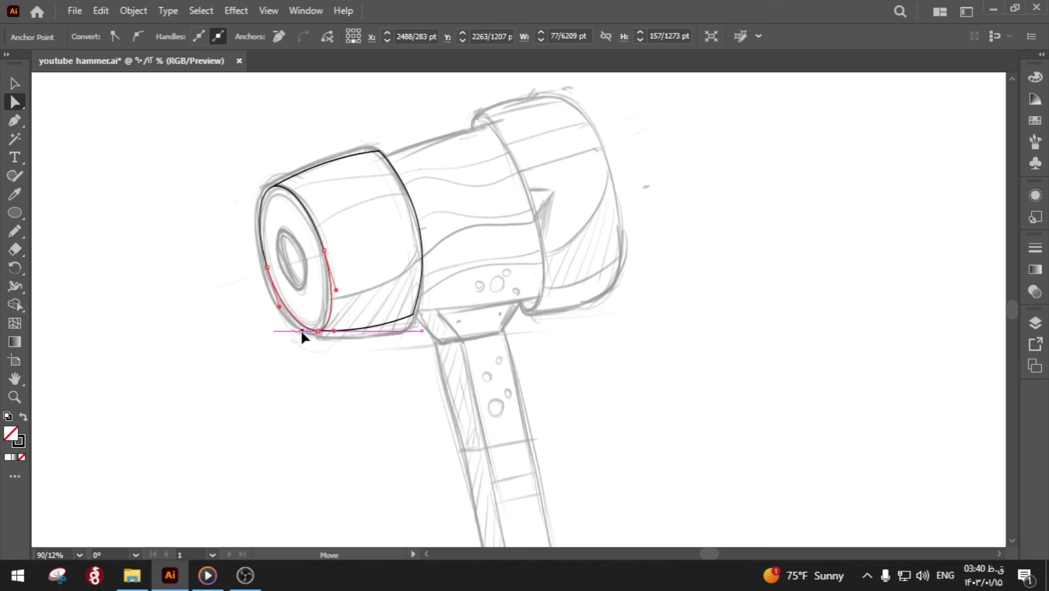
pyautogui.click(300, 361)
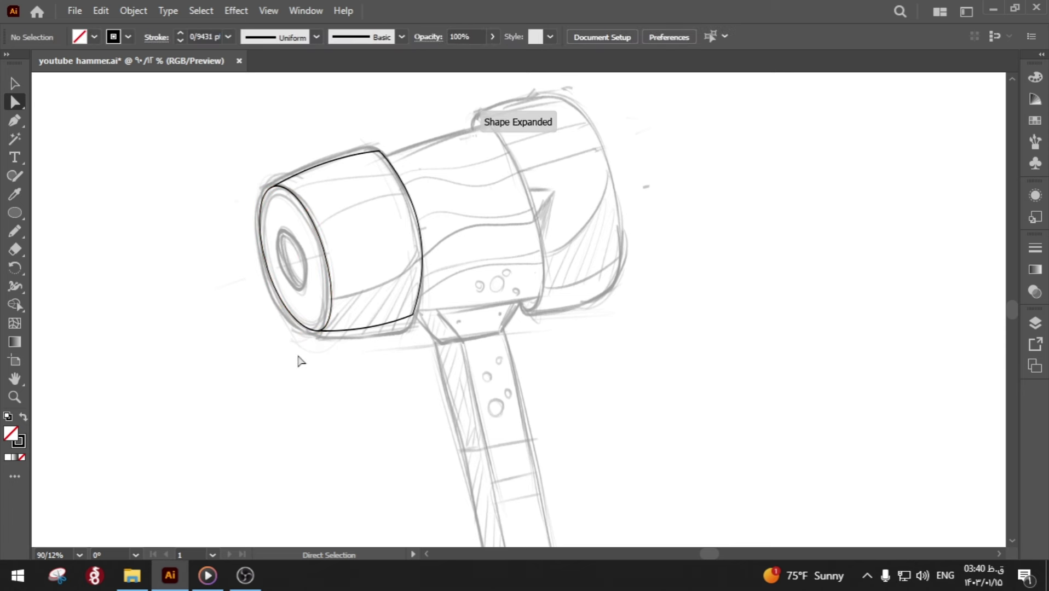
pyautogui.click(392, 191)
pyautogui.click(457, 201)
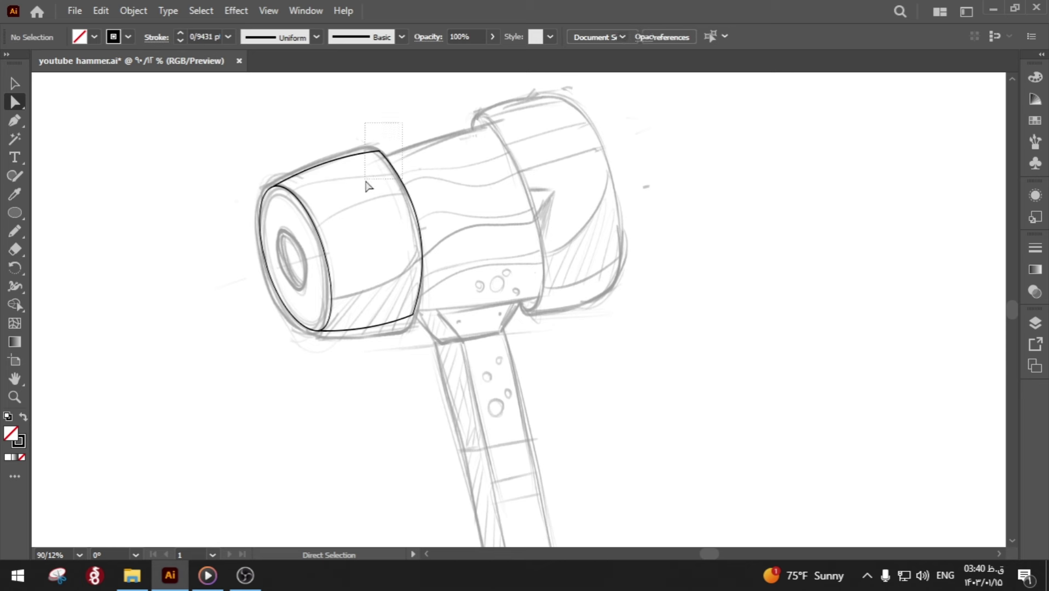
# - Copy the front ellipse onto the rear head and stretch it taller top and bottom
pyautogui.moveTo(367, 185); pyautogui.dragTo(368, 186)
pyautogui.click(392, 303)
pyautogui.press('p')
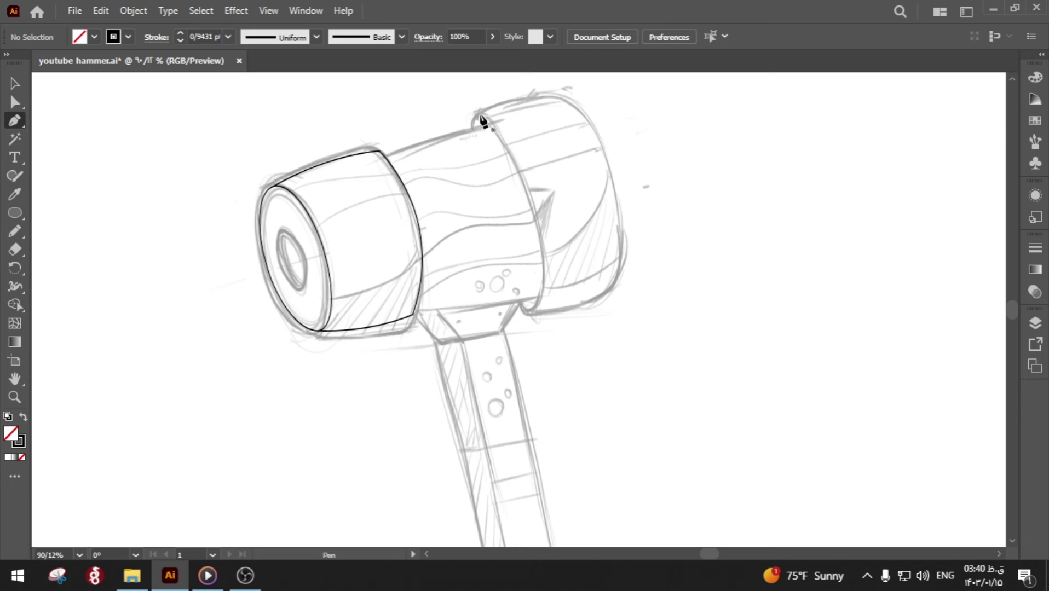
pyautogui.moveTo(329, 271); pyautogui.dragTo(531, 203)
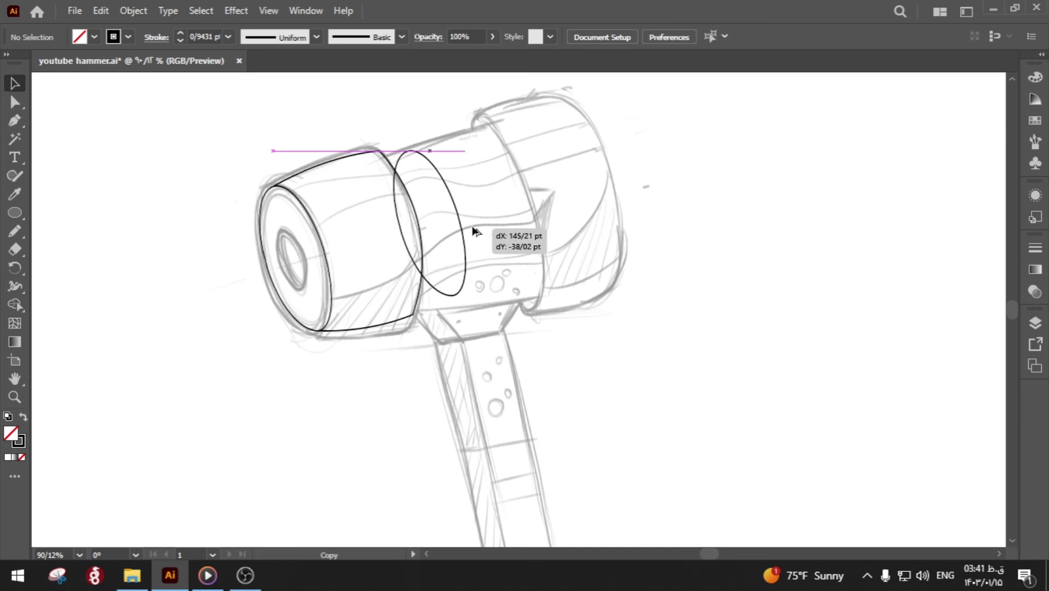
pyautogui.moveTo(527, 246)
pyautogui.mouseDown()
pyautogui.moveTo(525, 313)
pyautogui.moveTo(523, 305)
pyautogui.mouseUp()
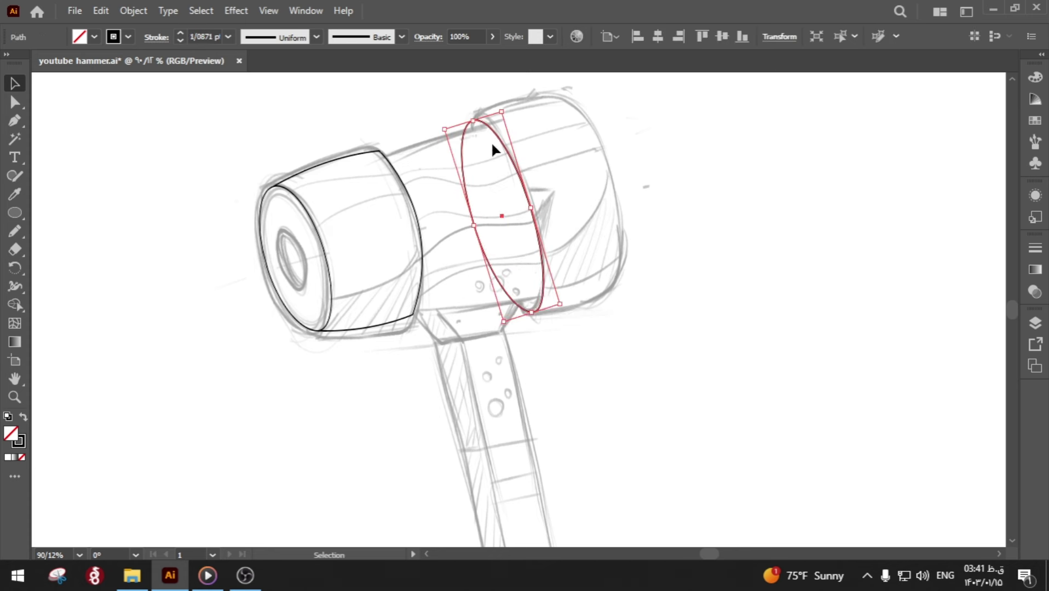
pyautogui.moveTo(474, 120); pyautogui.dragTo(473, 116)
pyautogui.click(398, 169)
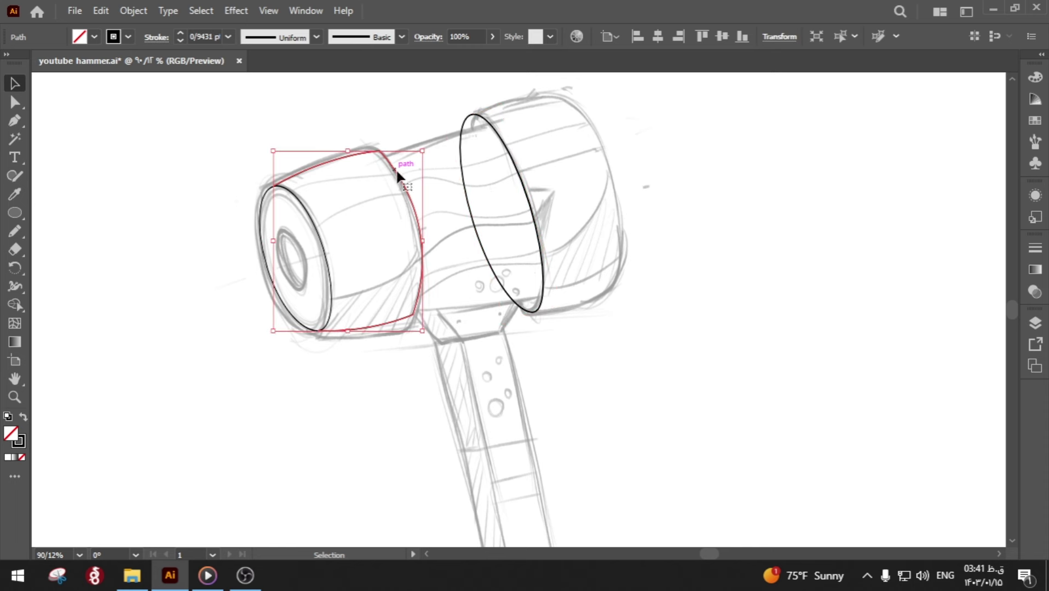
pyautogui.click(601, 243)
# - Trace the rear head's curved top, right side and bottom from the copied ellipse
pyautogui.press('p')
pyautogui.moveTo(559, 209); pyautogui.dragTo(539, 232)
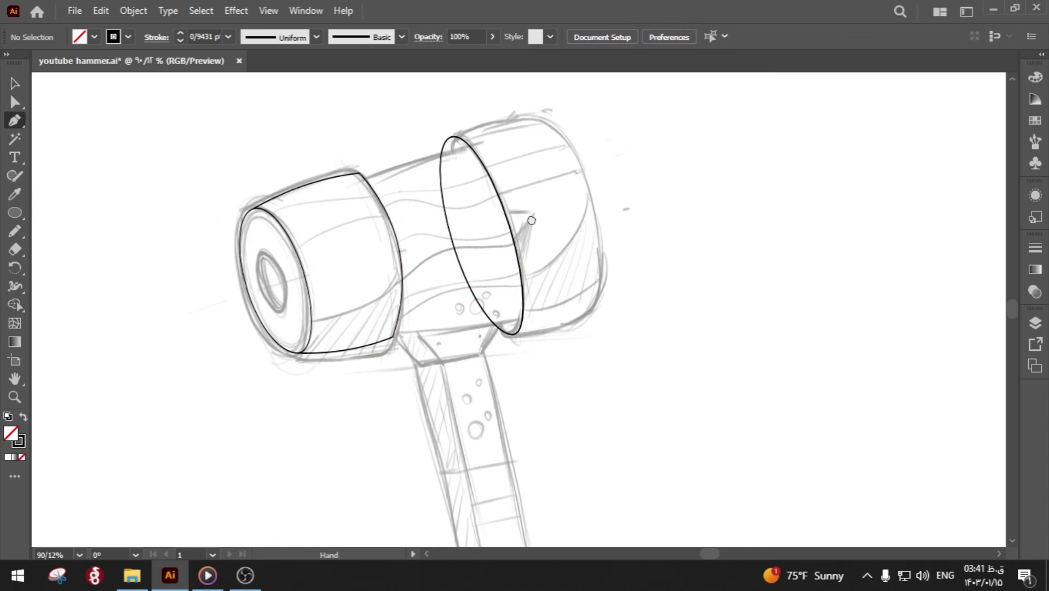
pyautogui.click(452, 137)
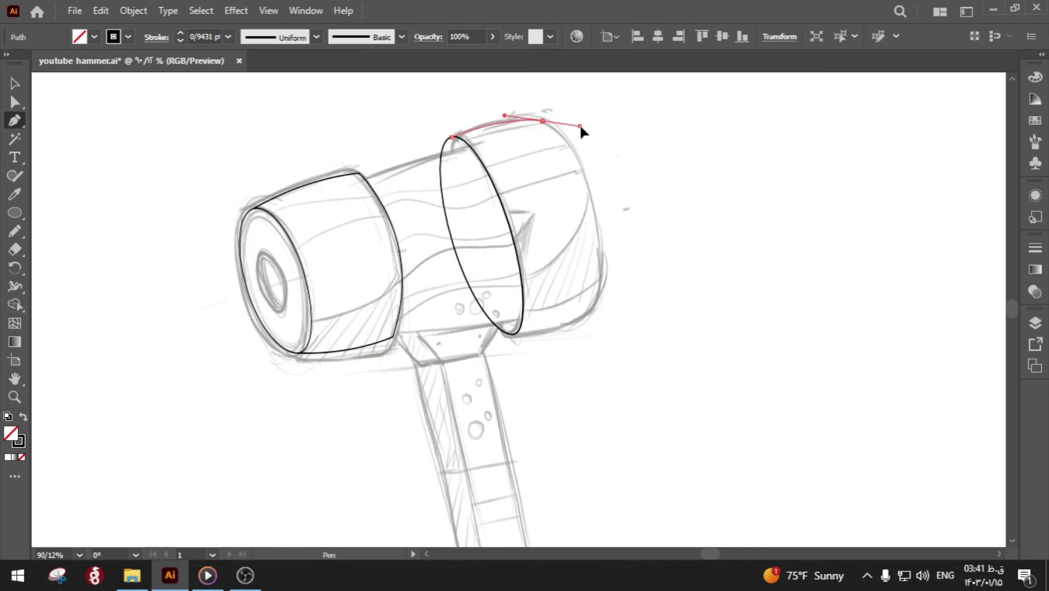
pyautogui.moveTo(581, 127); pyautogui.dragTo(582, 128)
pyautogui.click(542, 121)
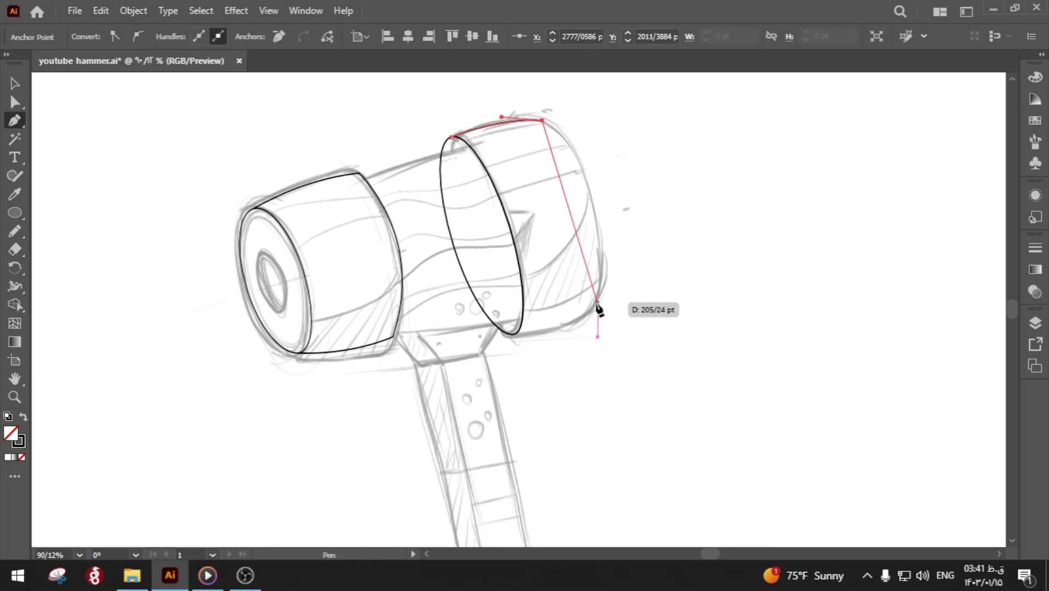
pyautogui.moveTo(595, 306); pyautogui.dragTo(567, 446)
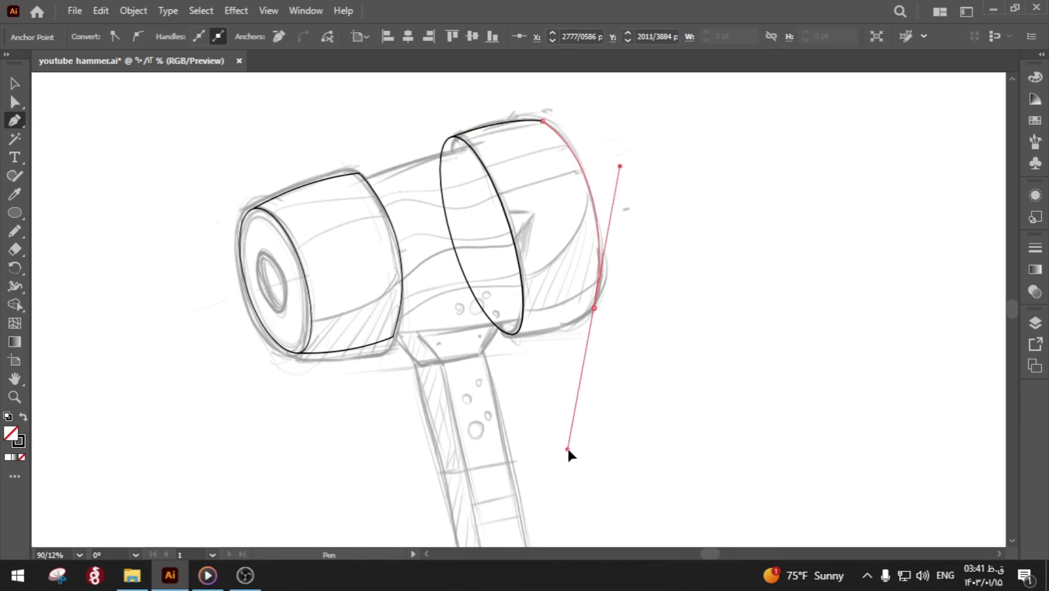
pyautogui.click(594, 309)
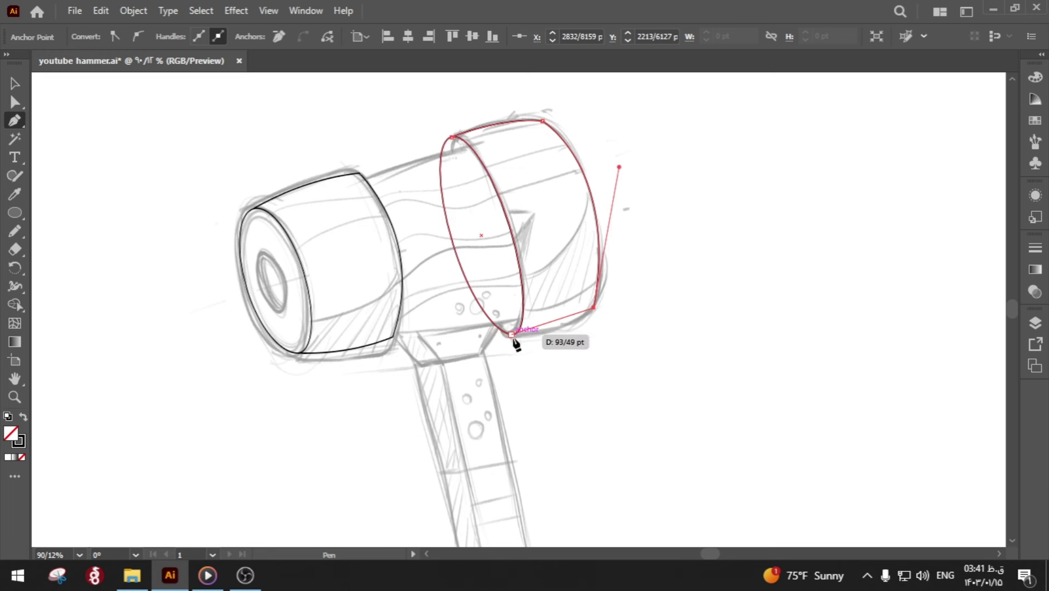
pyautogui.moveTo(511, 334); pyautogui.dragTo(482, 334)
pyautogui.keyDown('ctrl'); pyautogui.click(470, 367); pyautogui.keyUp('ctrl')
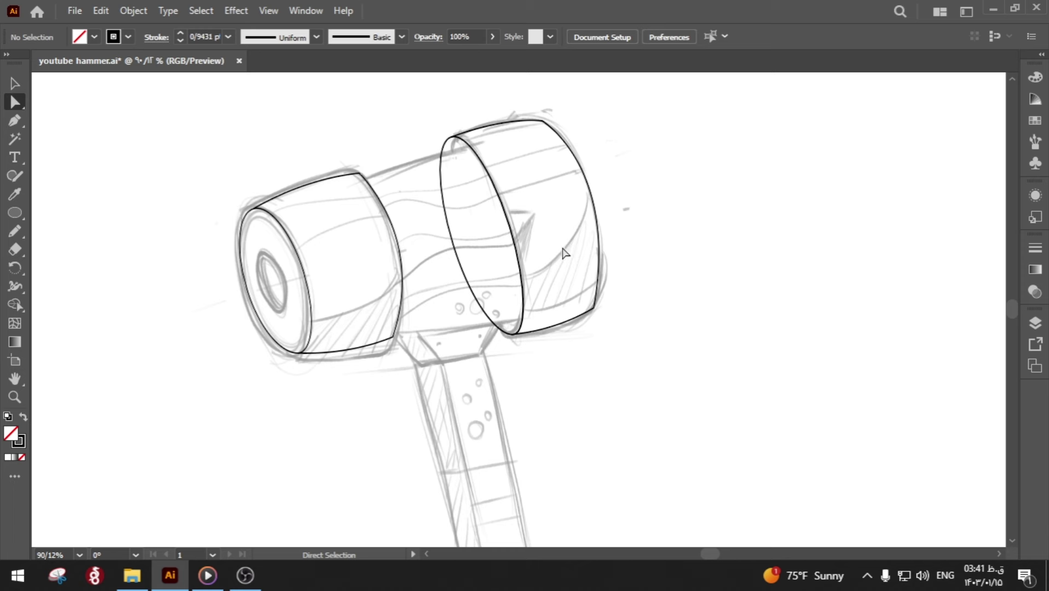
# - Draw the straight top line from the front head to the rear ellipse; undo a trial bottom line
pyautogui.click(366, 181)
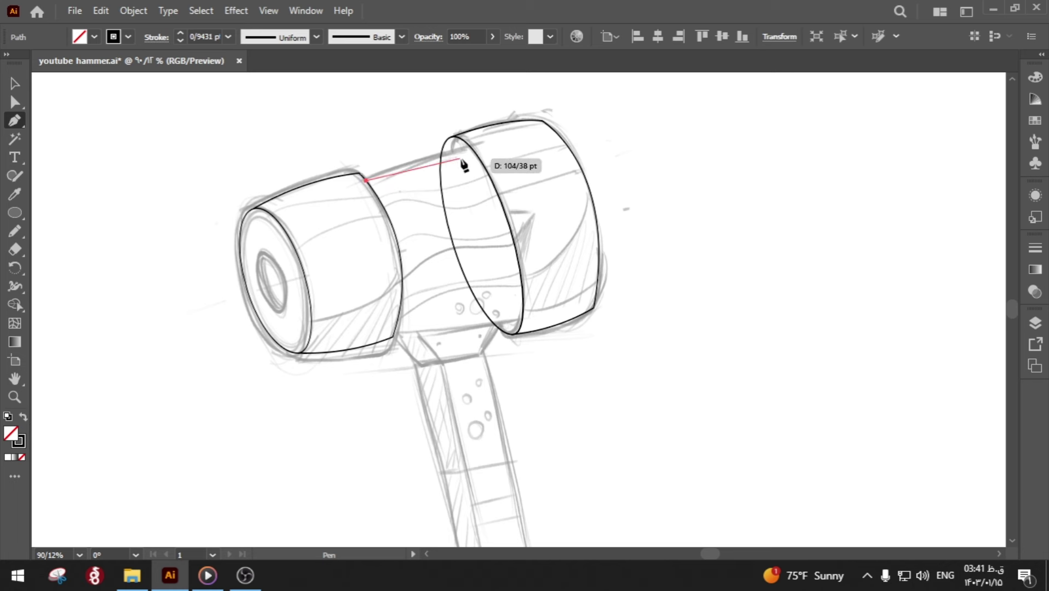
pyautogui.moveTo(464, 156); pyautogui.dragTo(481, 161)
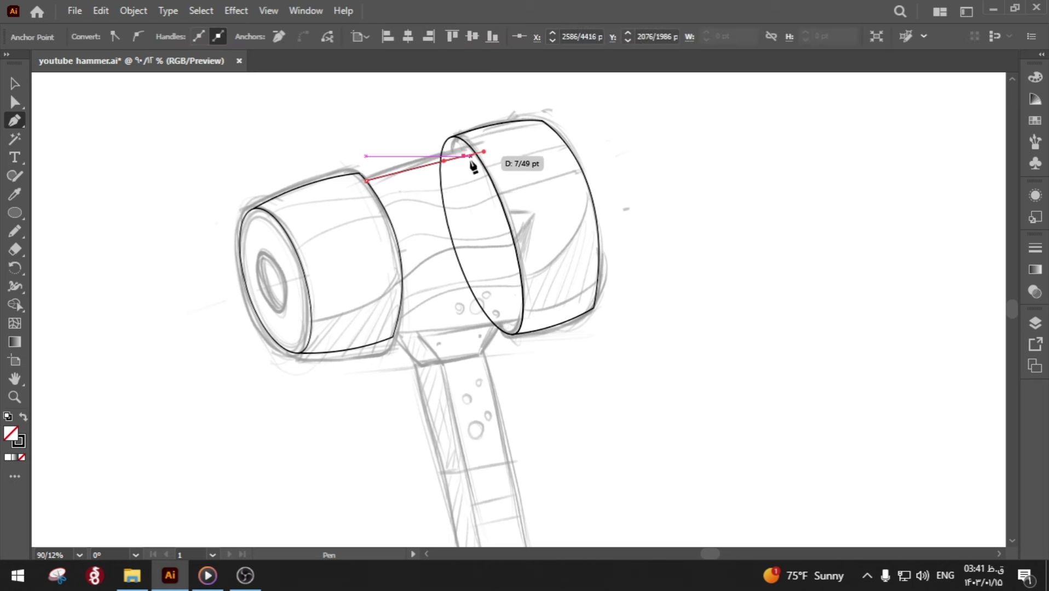
pyautogui.click(395, 327)
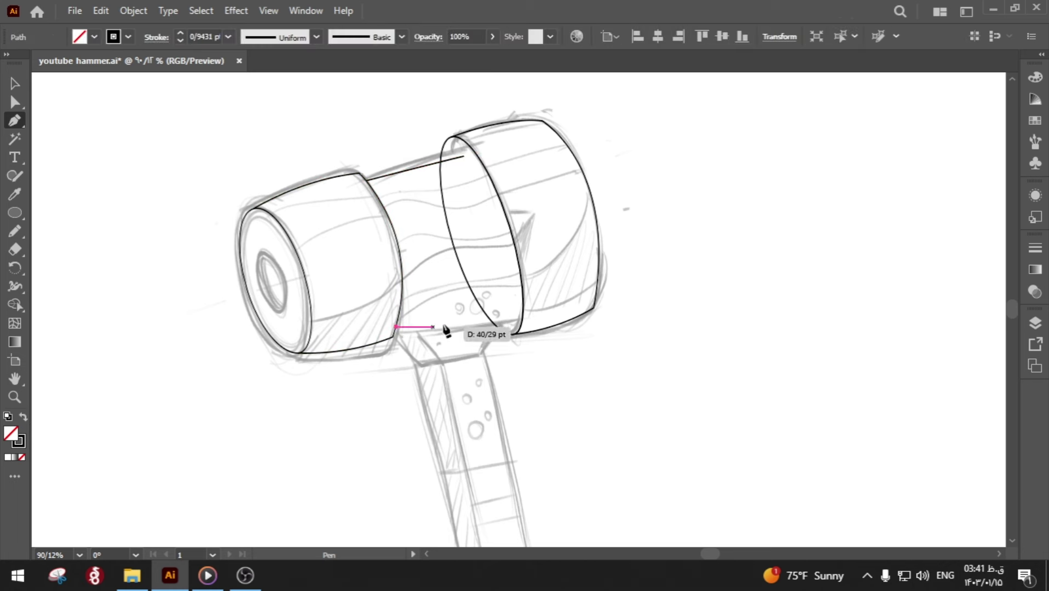
pyautogui.click(512, 311)
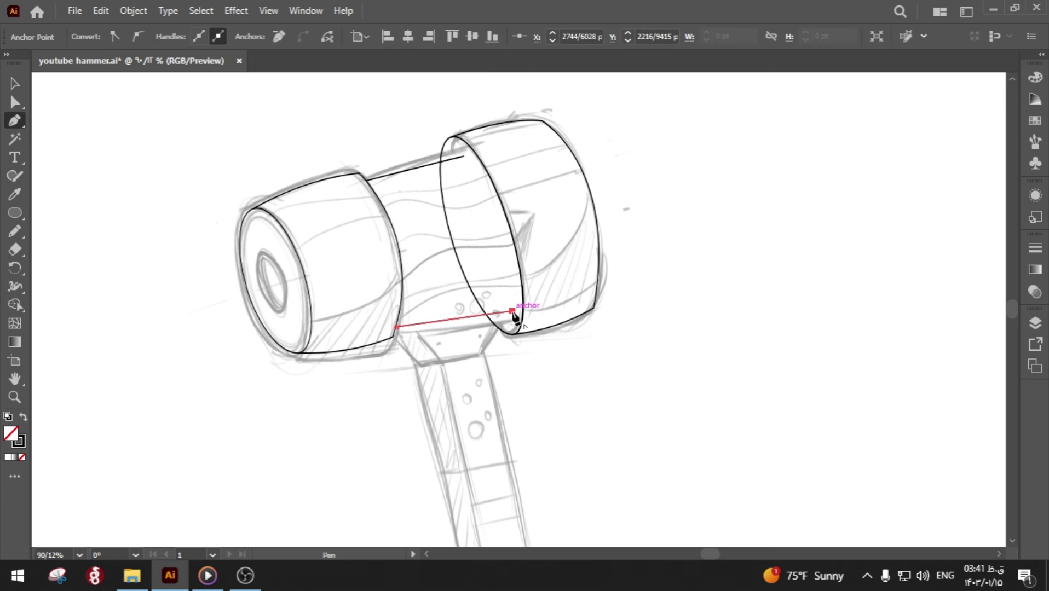
pyautogui.hotkey('ctrl', 'z')
pyautogui.hotkey('ctrl', 'z')
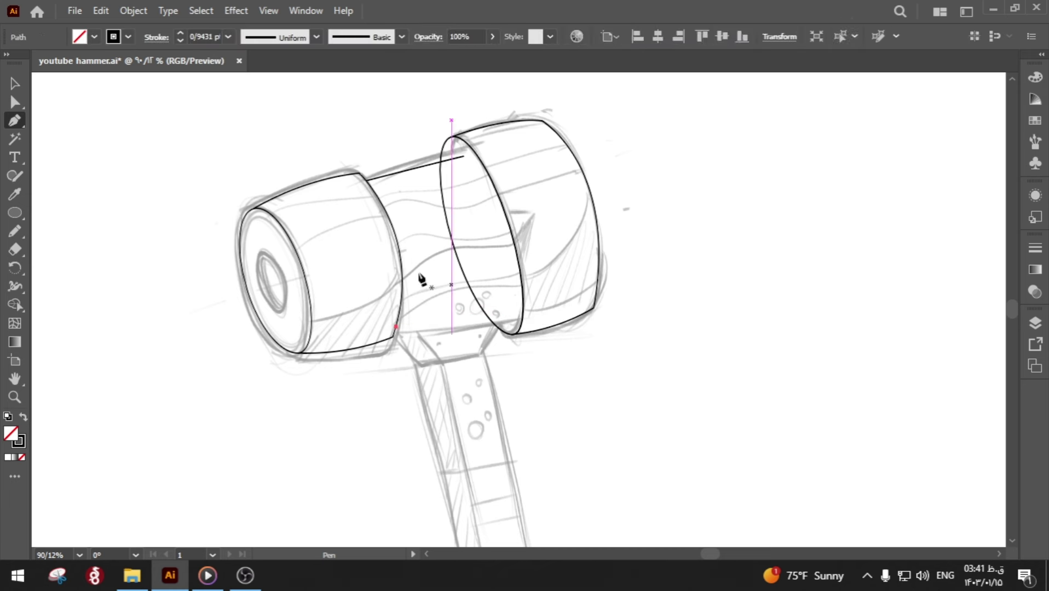
# - Nudge the top line's end point upward and redraw the bottom line to the rear ellipse
pyautogui.click(586, 215)
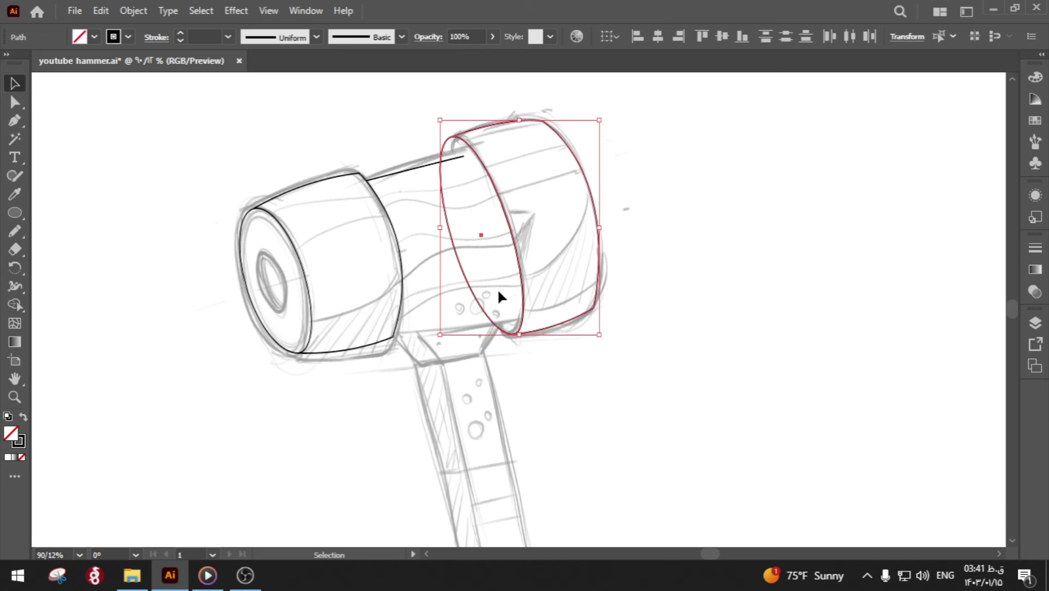
pyautogui.click(546, 397)
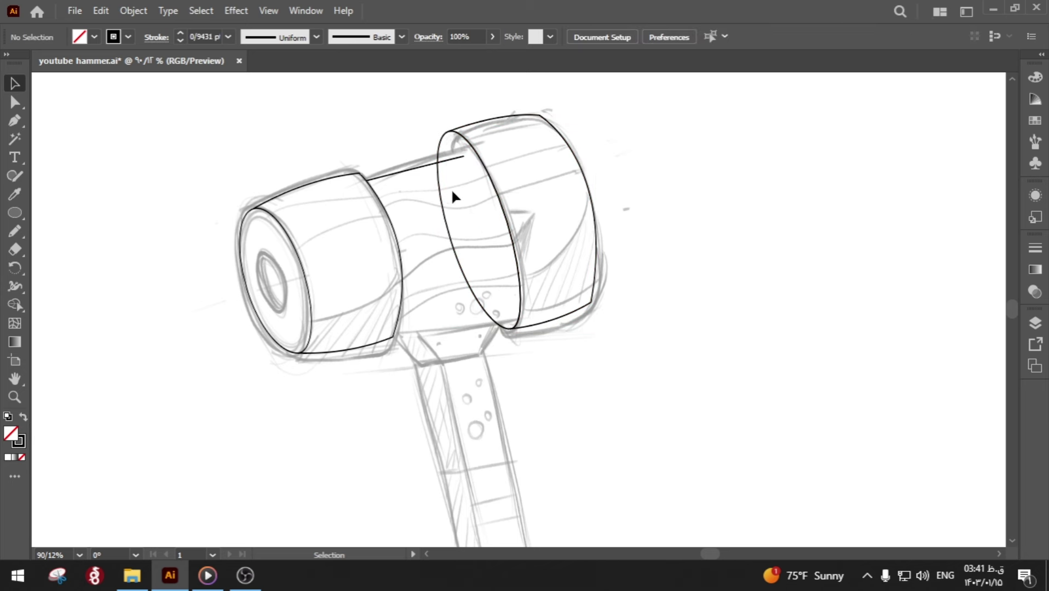
pyautogui.press('a')
pyautogui.moveTo(462, 157); pyautogui.dragTo(455, 150)
pyautogui.click(197, 142)
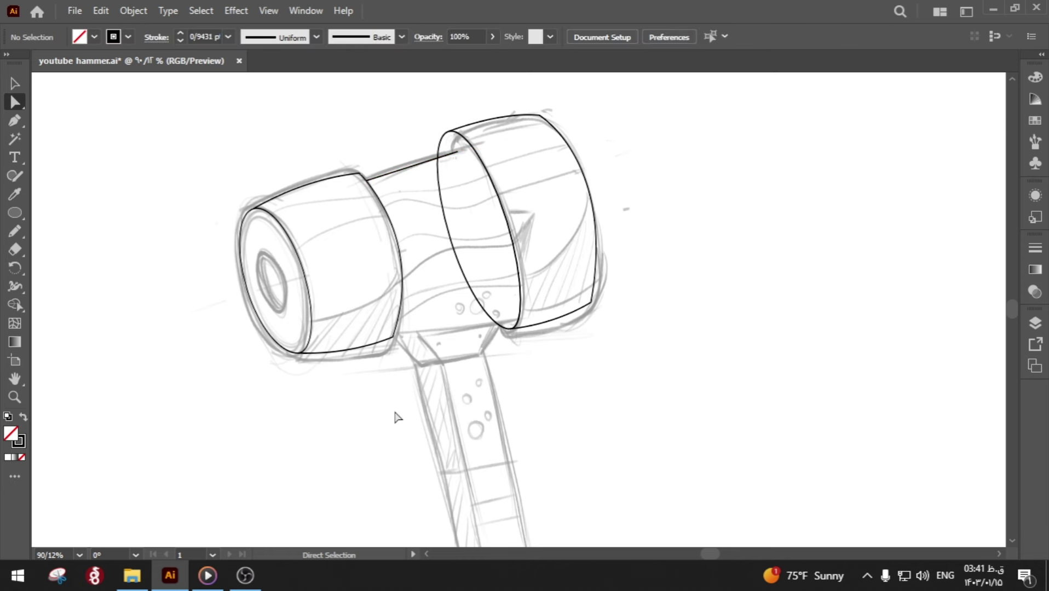
pyautogui.press('p')
pyautogui.click(395, 329)
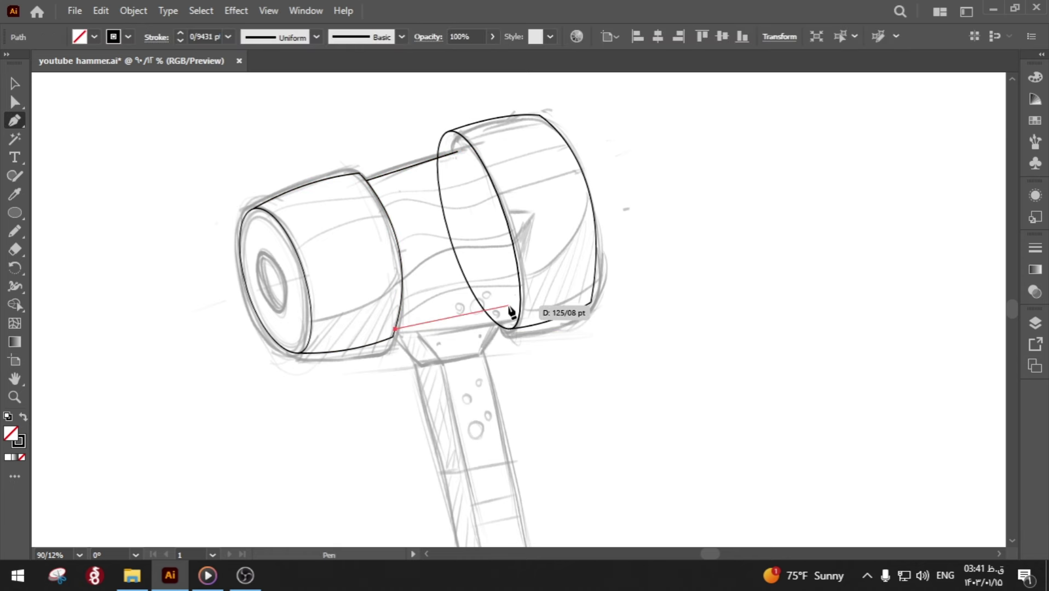
pyautogui.click(507, 305)
# - Create and position a smaller inner ellipse inside the rear head's band
pyautogui.press('a')
pyautogui.click(514, 385)
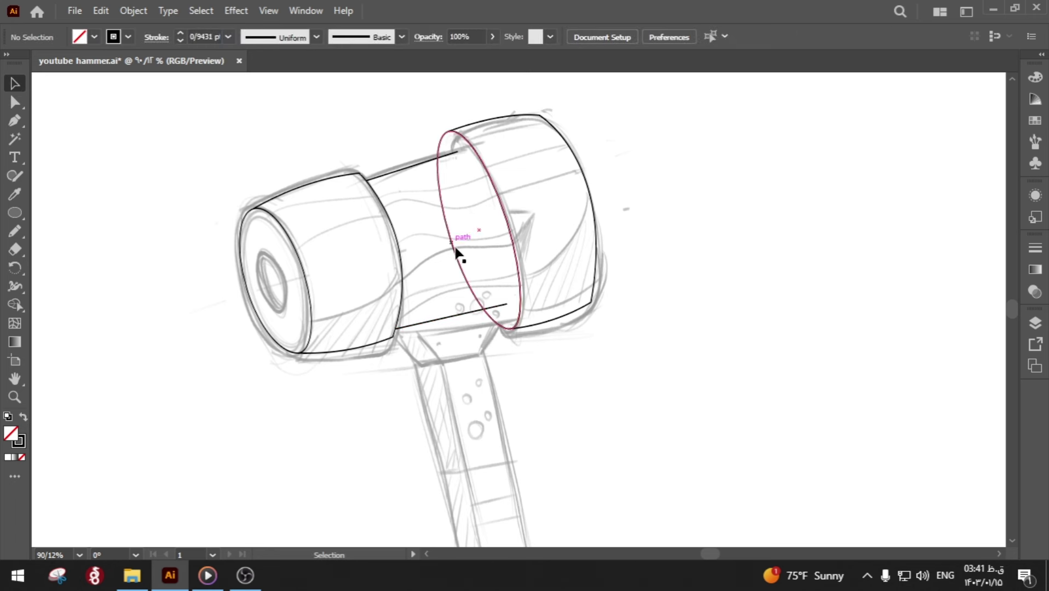
pyautogui.click(455, 255)
pyautogui.moveTo(509, 215); pyautogui.dragTo(517, 224)
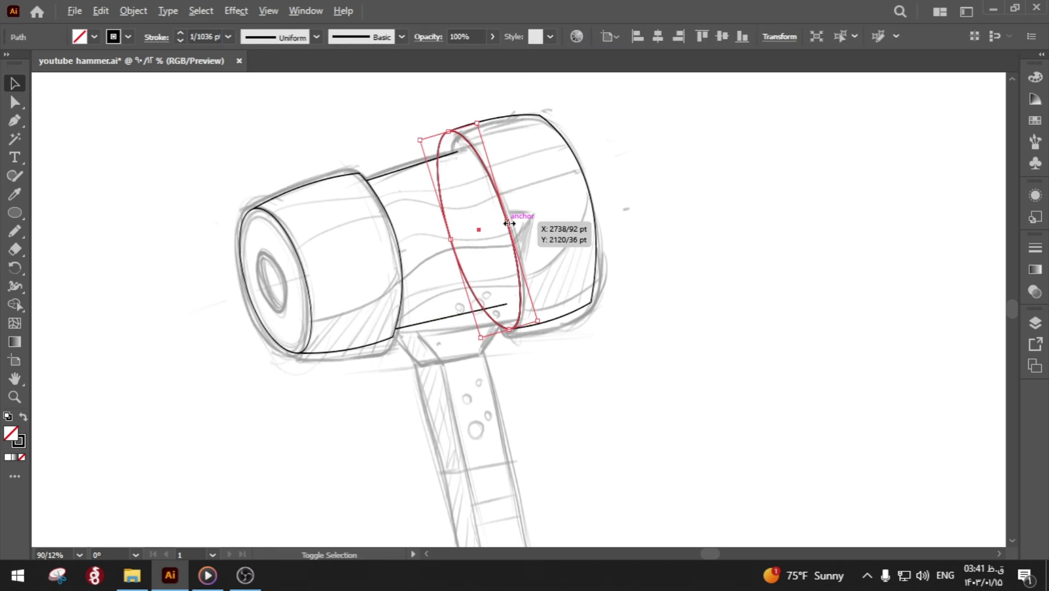
pyautogui.click(567, 371)
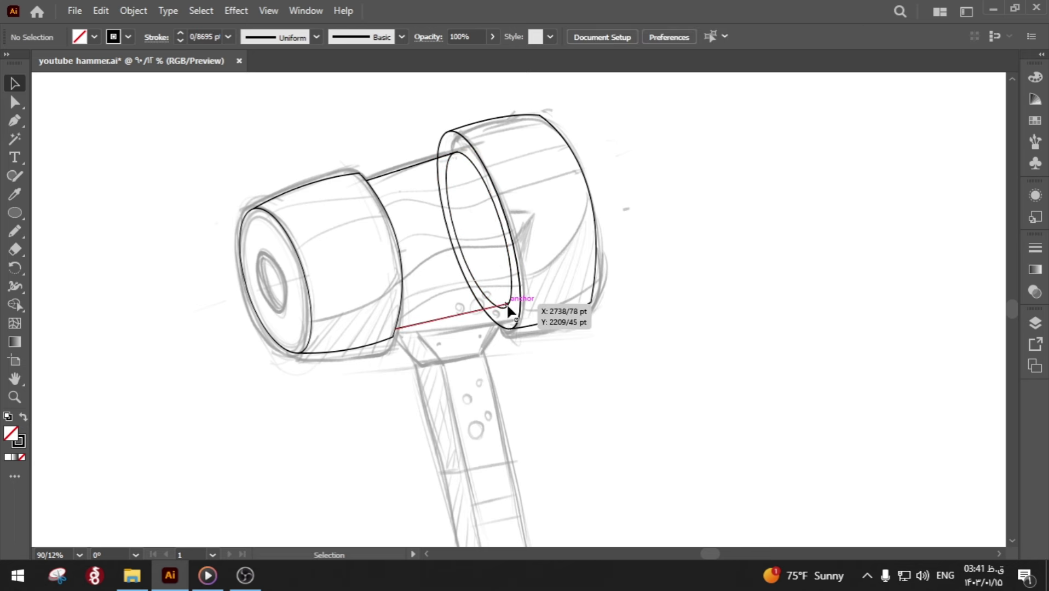
pyautogui.press('a')
pyautogui.click(502, 307)
pyautogui.click(551, 359)
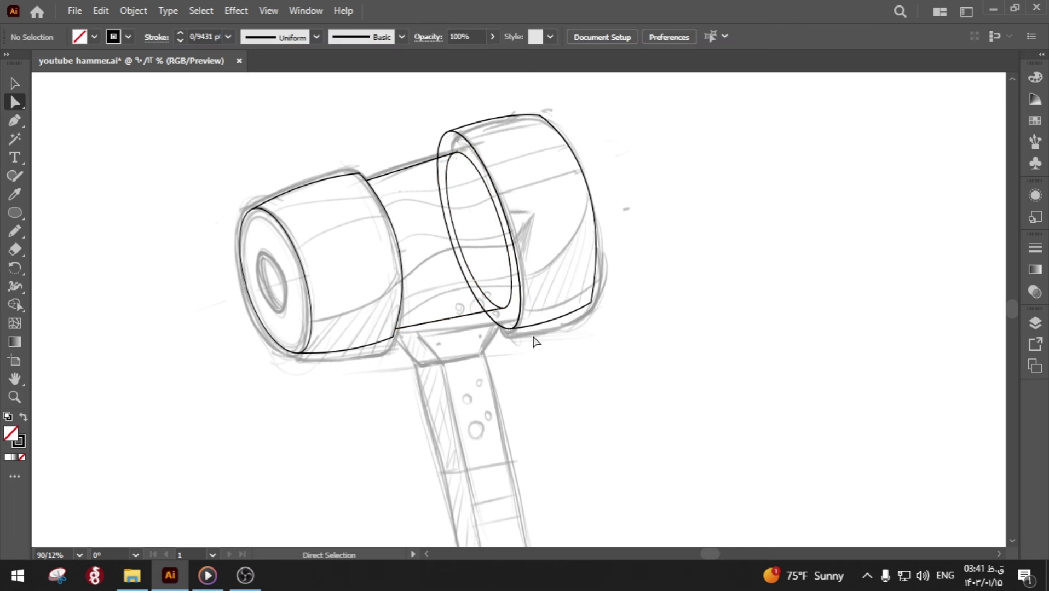
pyautogui.click(16, 83)
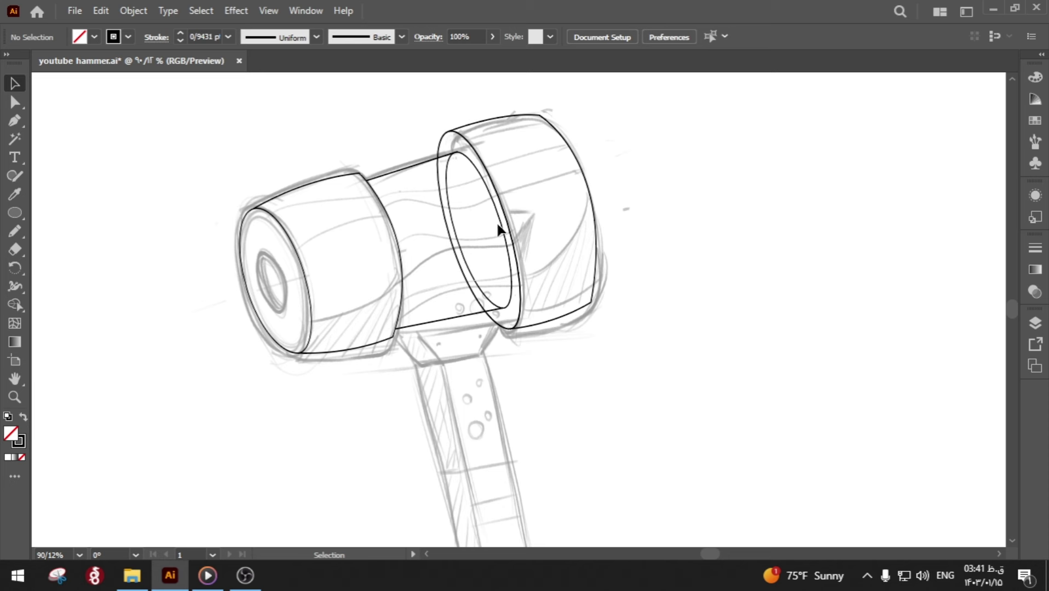
pyautogui.moveTo(498, 223); pyautogui.dragTo(498, 232)
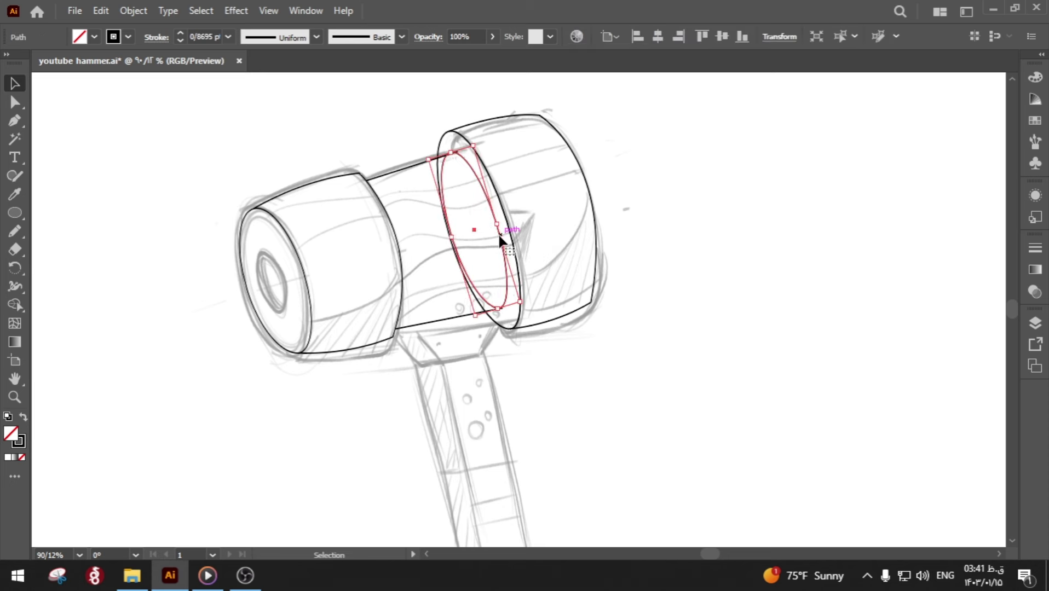
pyautogui.click(604, 358)
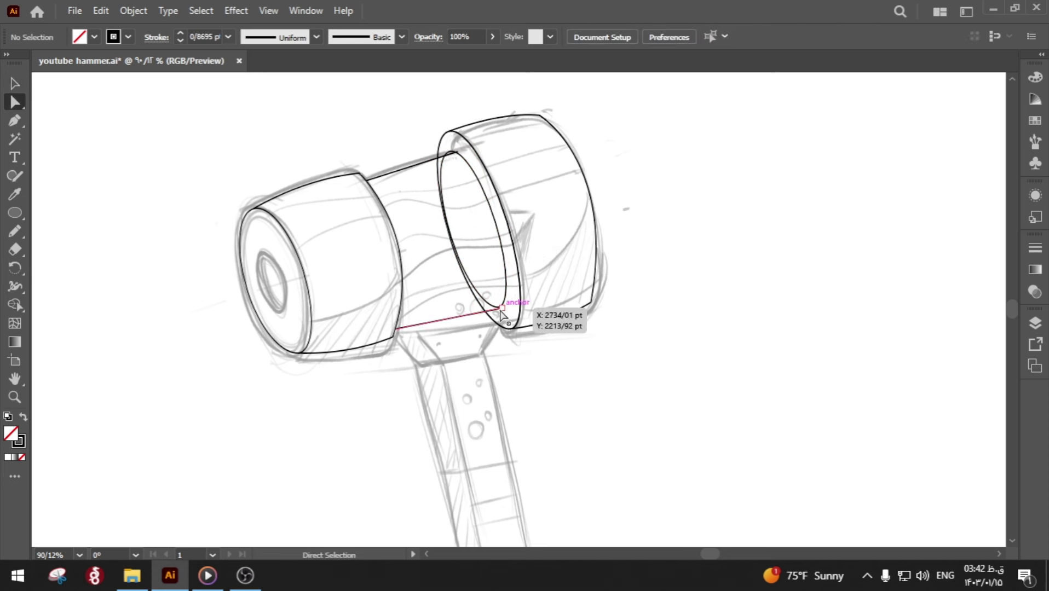
pyautogui.click(499, 289)
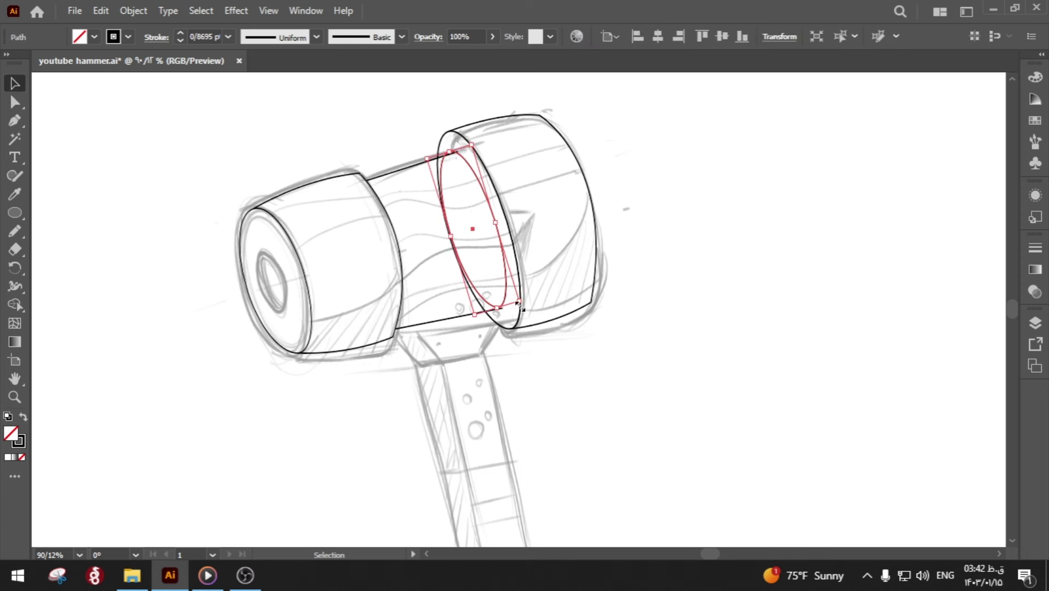
pyautogui.click(539, 368)
# - Move the neck's top and bottom line ends onto the ellipse and connect the top line to the arc
pyautogui.press('a')
pyautogui.moveTo(458, 154); pyautogui.dragTo(449, 155)
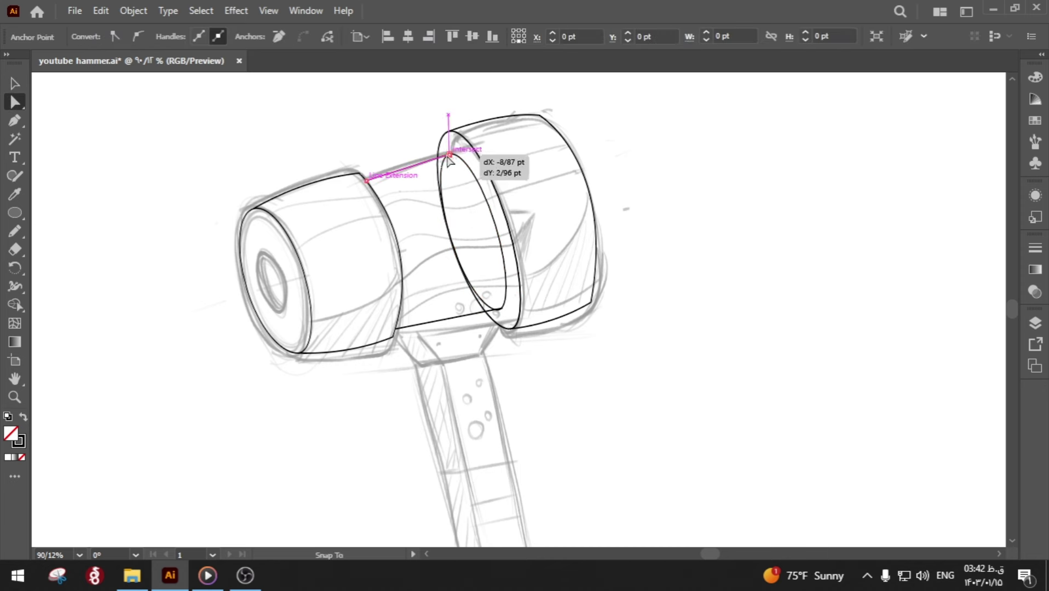
pyautogui.moveTo(498, 317); pyautogui.dragTo(497, 311)
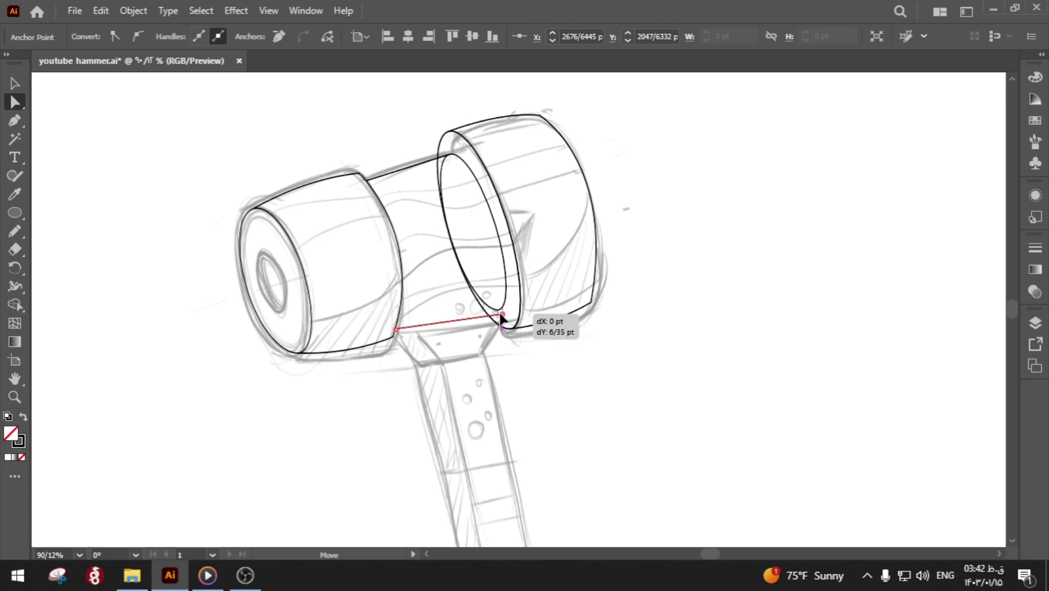
pyautogui.click(448, 246)
pyautogui.moveTo(448, 248); pyautogui.dragTo(442, 230)
pyautogui.click(468, 227)
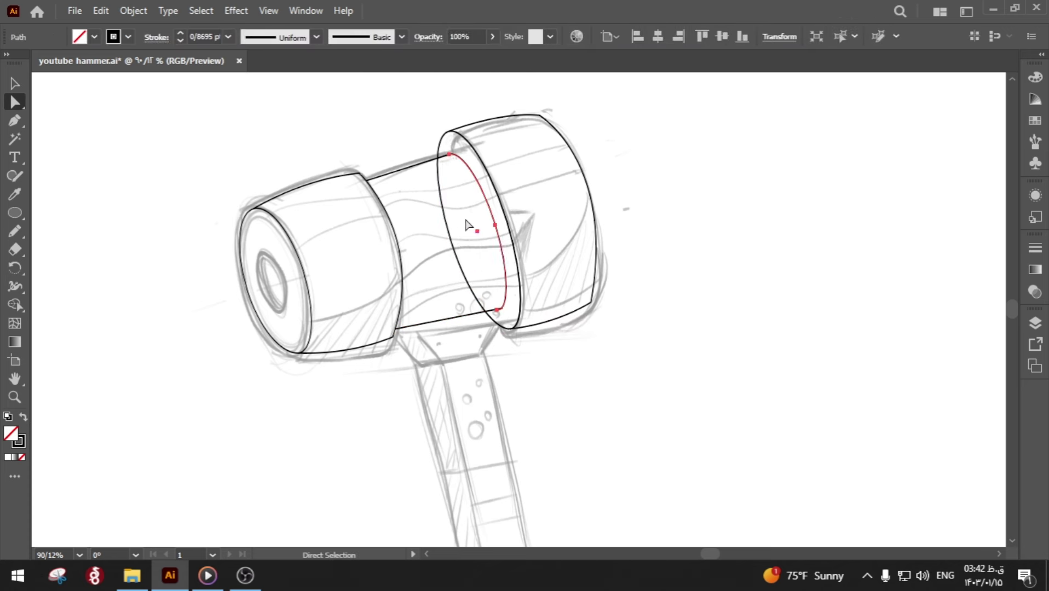
pyautogui.click(454, 150)
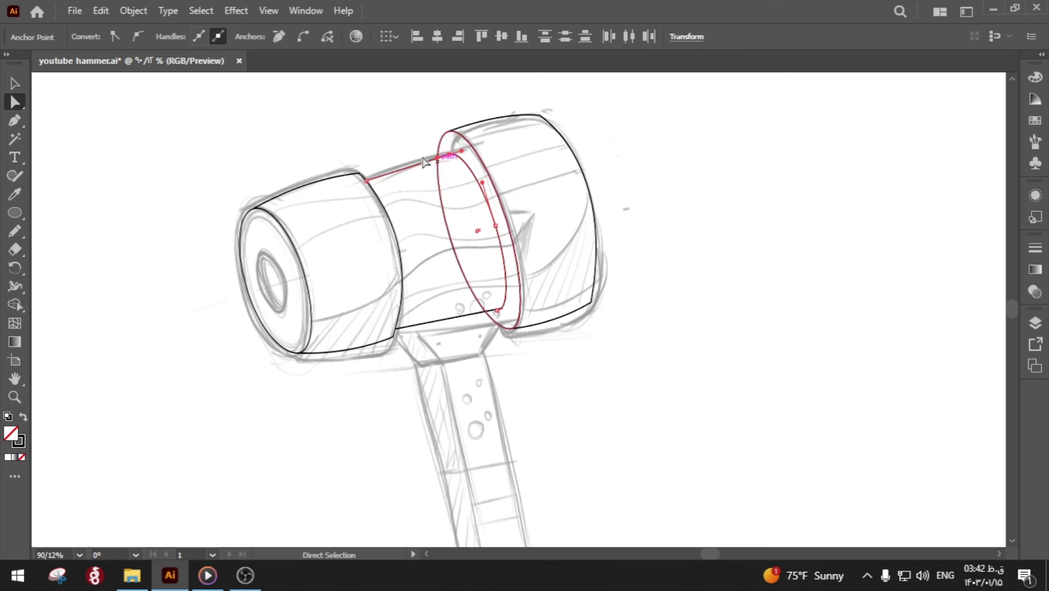
pyautogui.click(301, 43)
pyautogui.click(326, 127)
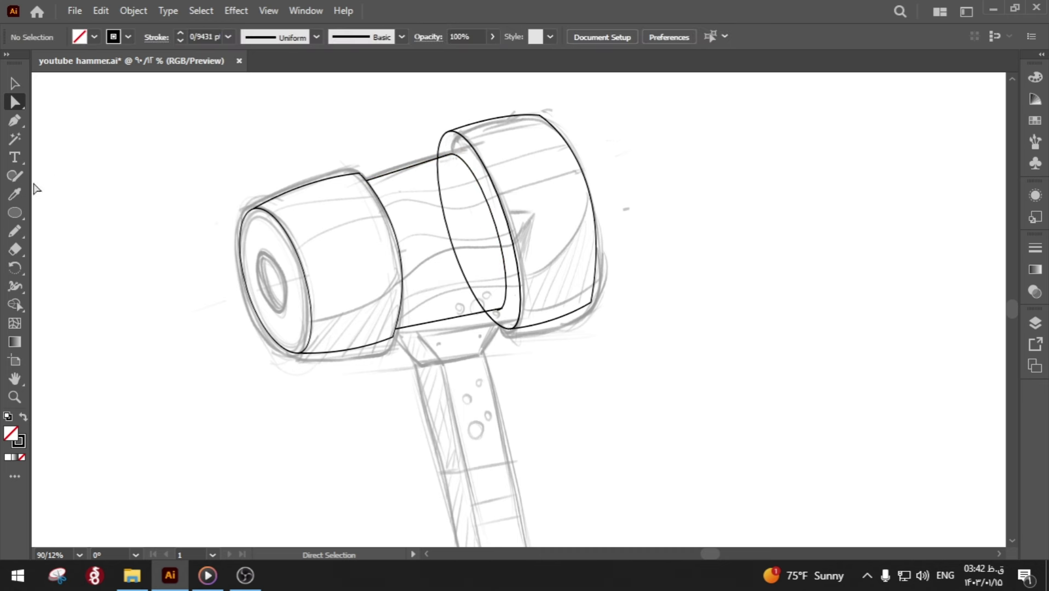
# - Join the overlapping path ends and merge the left cap regions into one shape
pyautogui.moveTo(15, 231); pyautogui.dragTo(75, 288)
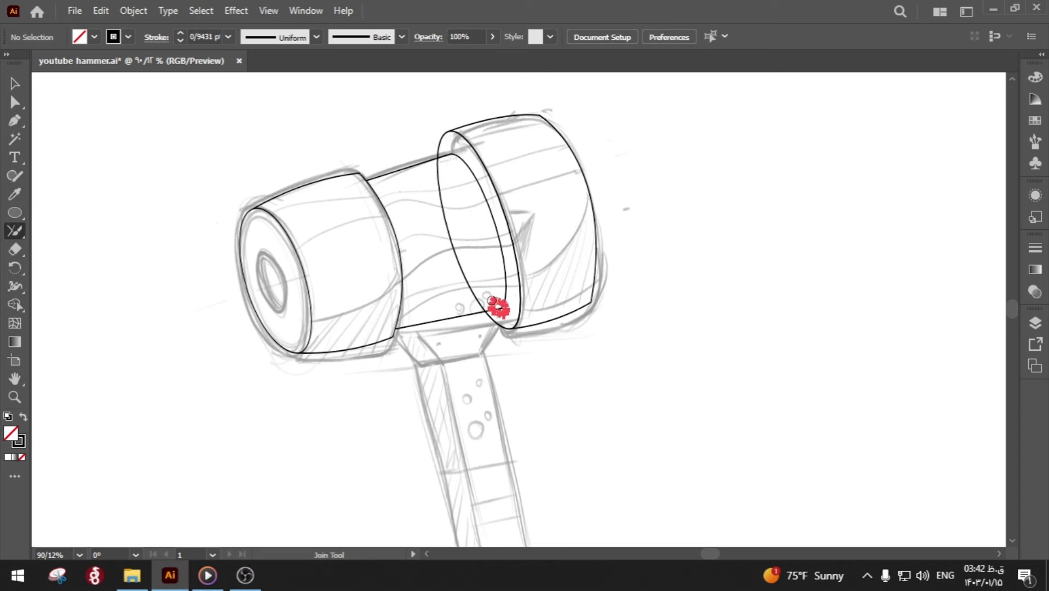
pyautogui.press('a')
pyautogui.click(495, 315)
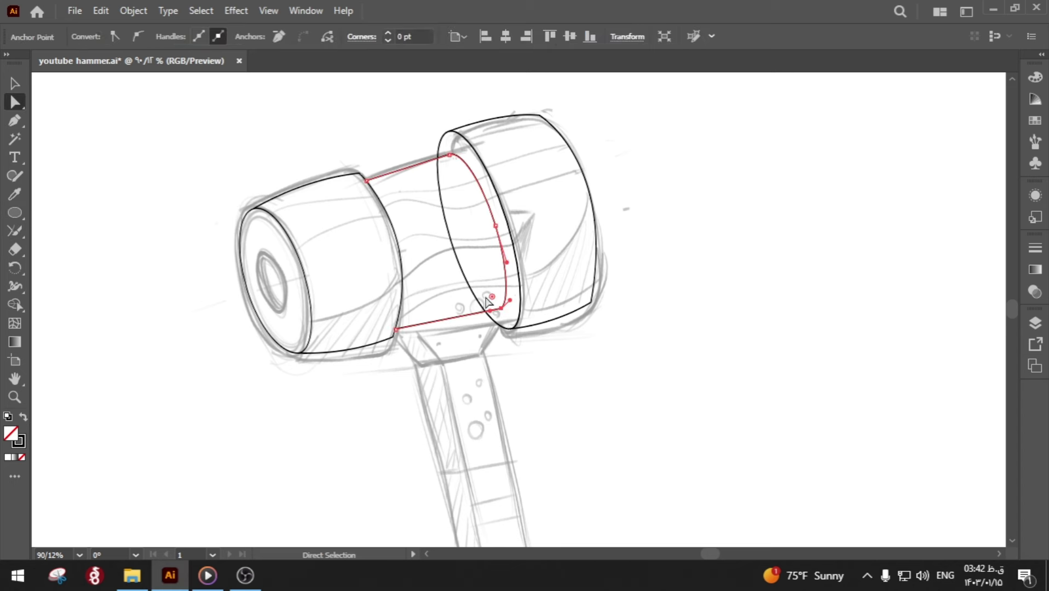
pyautogui.click(452, 285)
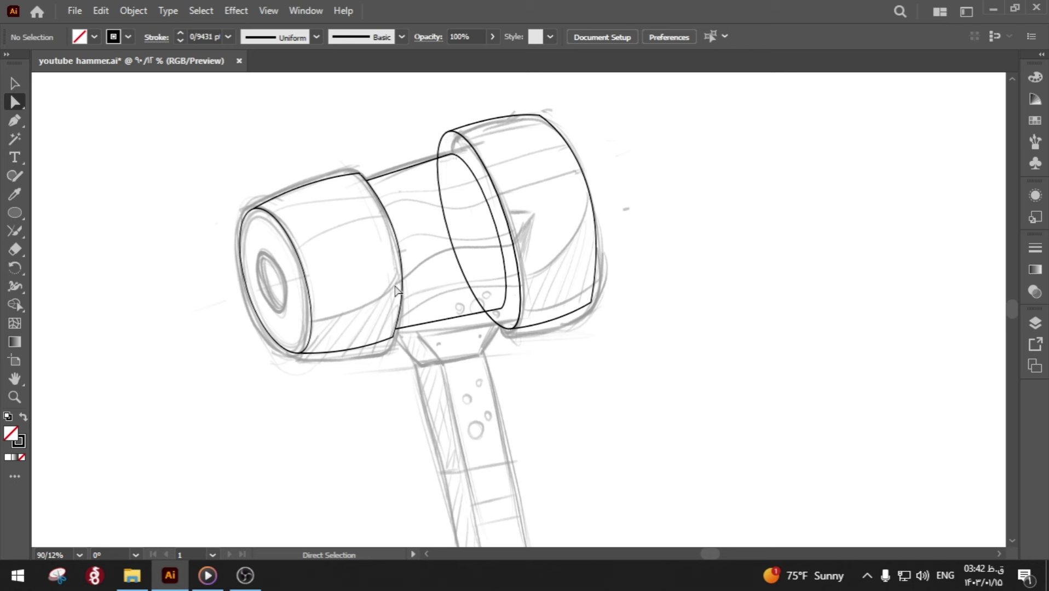
pyautogui.click(307, 323)
pyautogui.moveTo(269, 276); pyautogui.dragTo(338, 276)
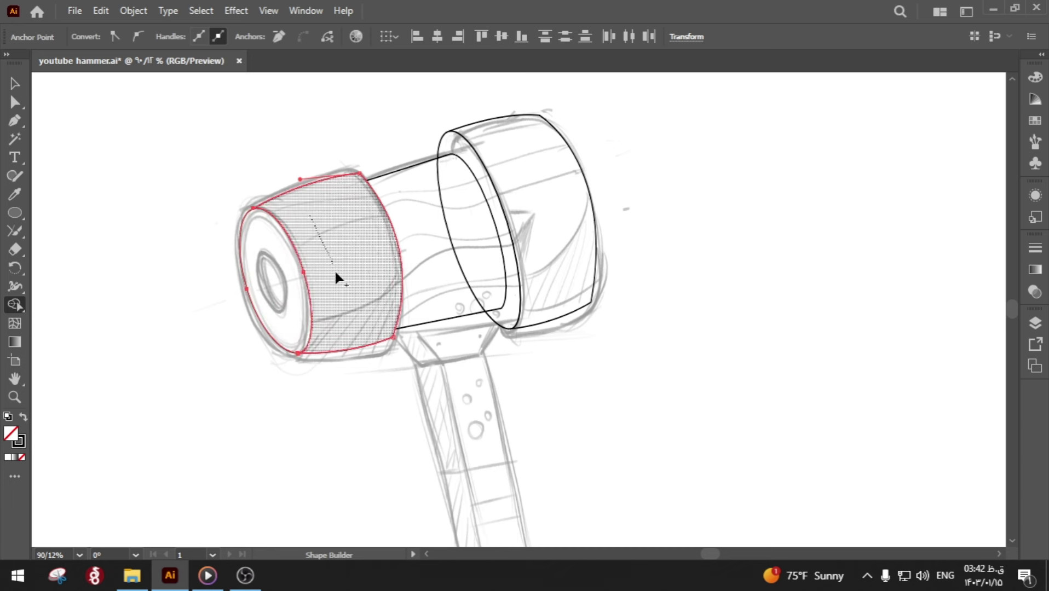
pyautogui.press('v')
pyautogui.click(41, 111)
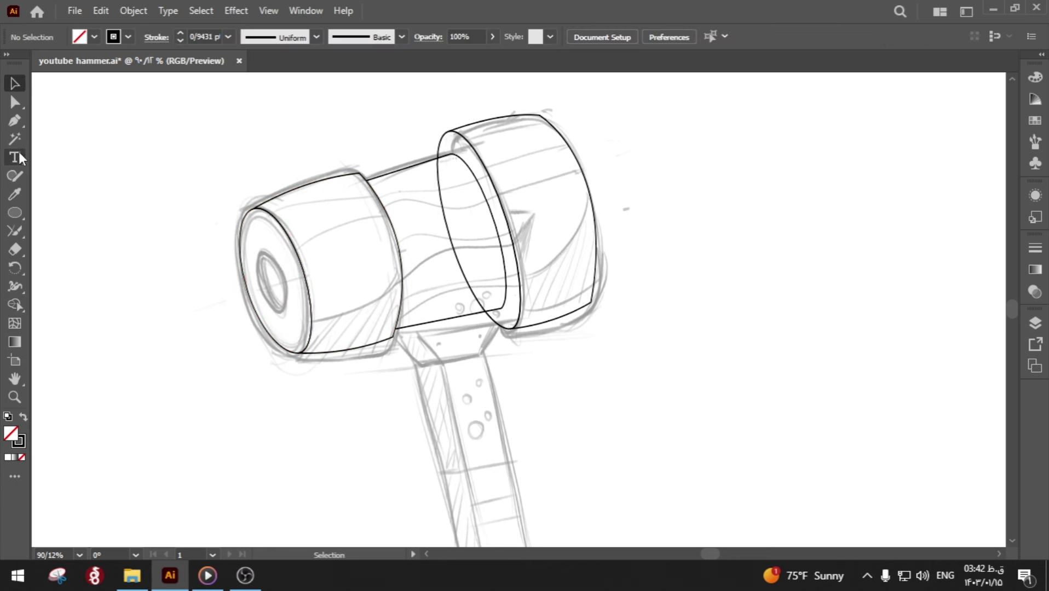
# - Draw a closed curved shading loop across the left hammer head's lower face with the Pen tool
pyautogui.click(14, 121)
pyautogui.click(301, 322)
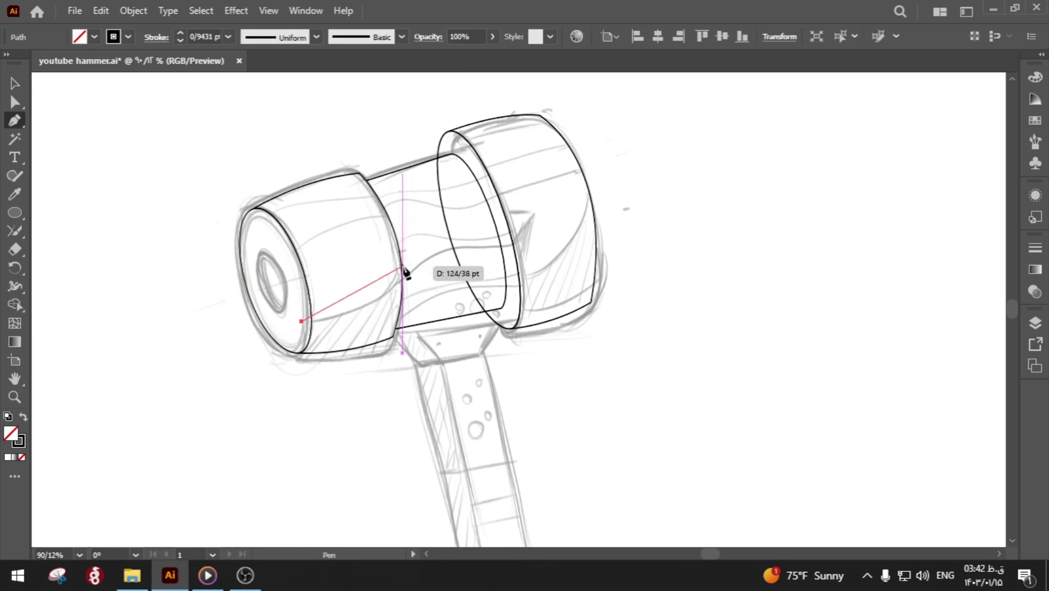
pyautogui.moveTo(409, 264); pyautogui.dragTo(414, 212)
pyautogui.click(438, 289)
pyautogui.click(430, 359)
pyautogui.click(384, 405)
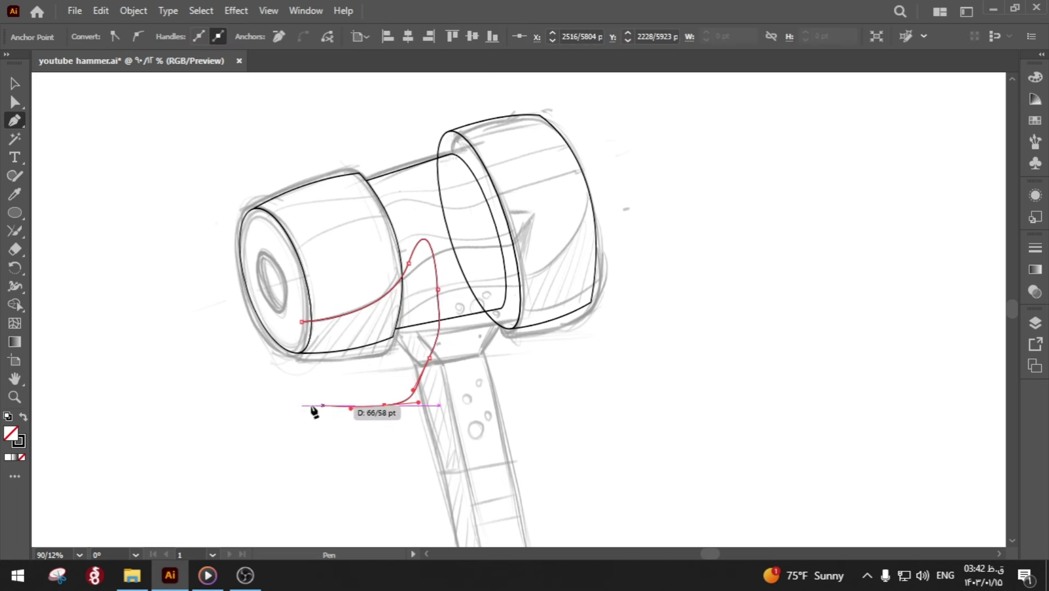
pyautogui.click(297, 402)
pyautogui.click(271, 377)
pyautogui.click(302, 322)
# - Trim away the excess loop region below the left cap with Shape Builder
pyautogui.press('a')
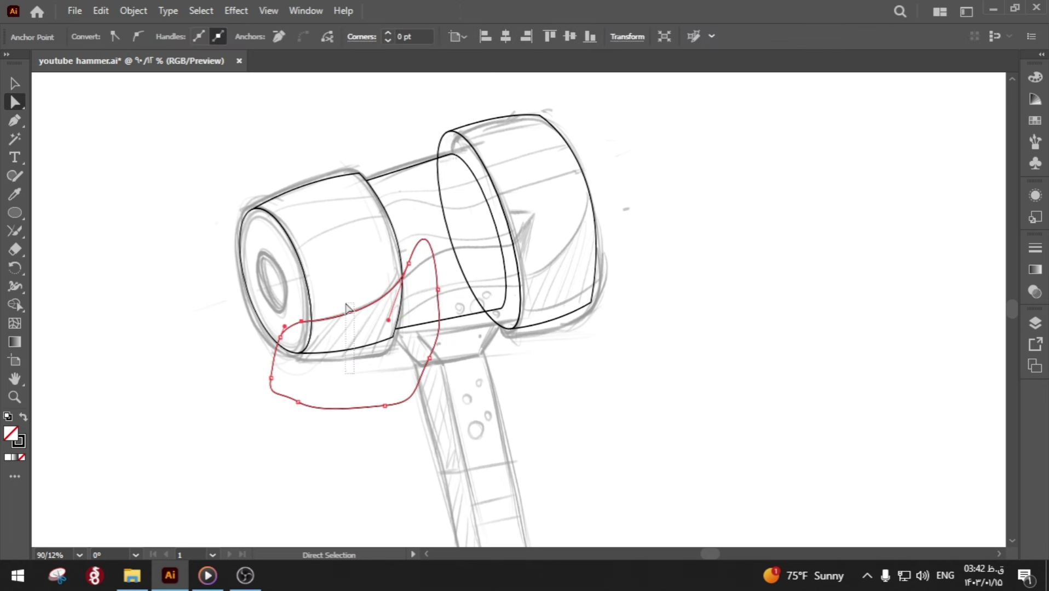
pyautogui.moveTo(354, 373); pyautogui.dragTo(347, 308)
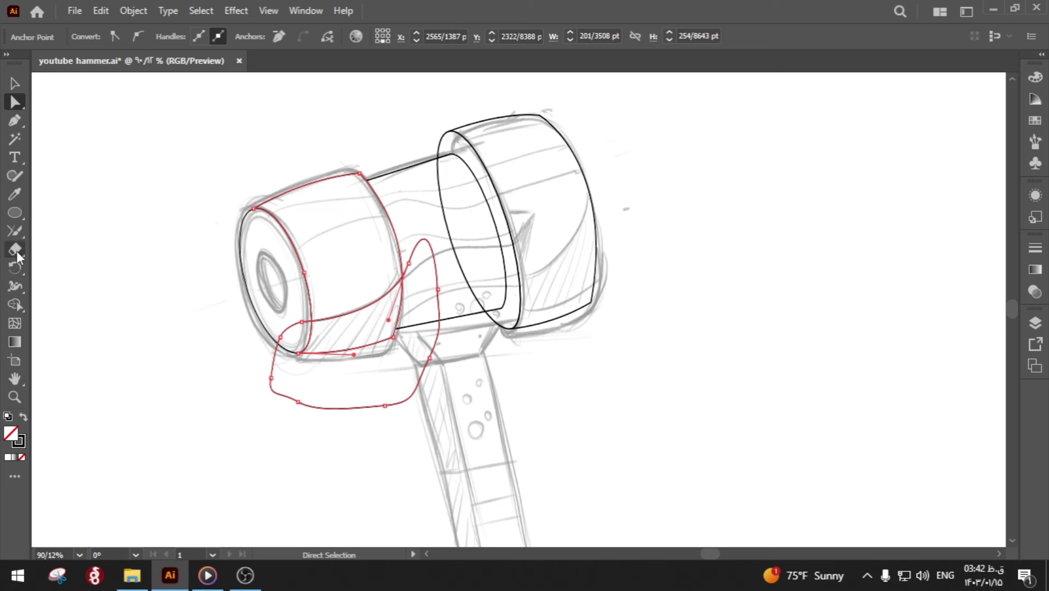
pyautogui.keyDown('alt'); pyautogui.click(330, 385); pyautogui.keyUp('alt')
pyautogui.press('a')
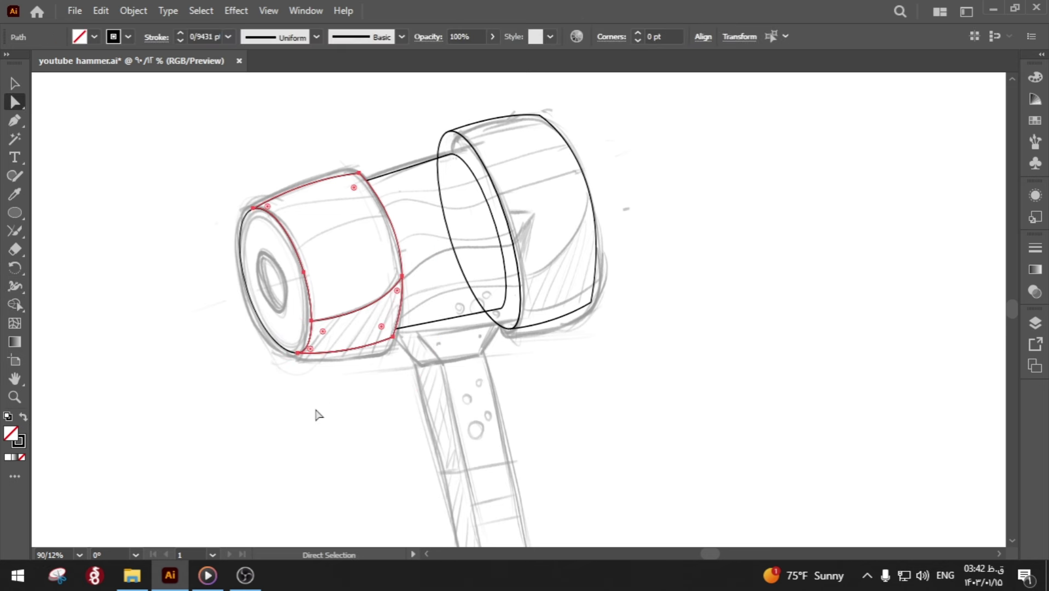
pyautogui.click(316, 414)
# - Shrink the left end-cap ellipse into the inner hole and give it a 1 pt stroke
pyautogui.click(15, 83)
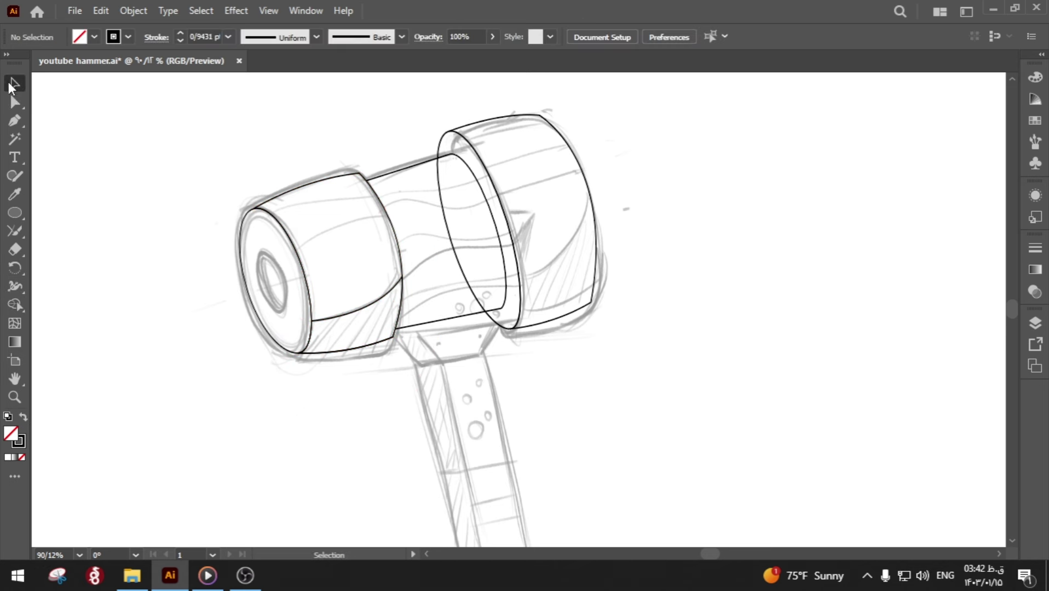
pyautogui.click(251, 303)
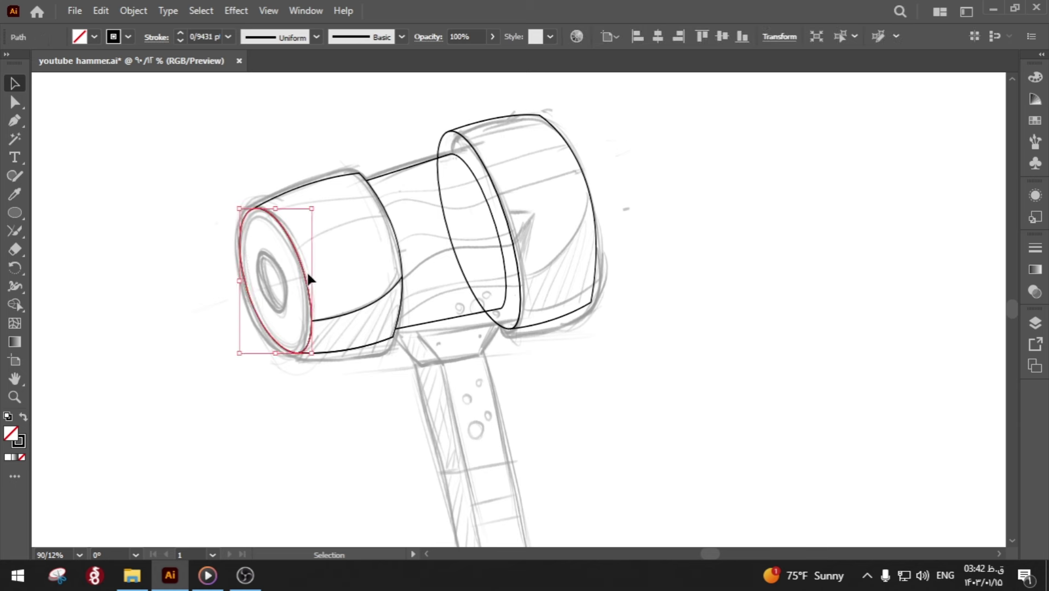
pyautogui.moveTo(309, 280)
pyautogui.mouseDown()
pyautogui.moveTo(293, 284)
pyautogui.moveTo(296, 295)
pyautogui.mouseUp()
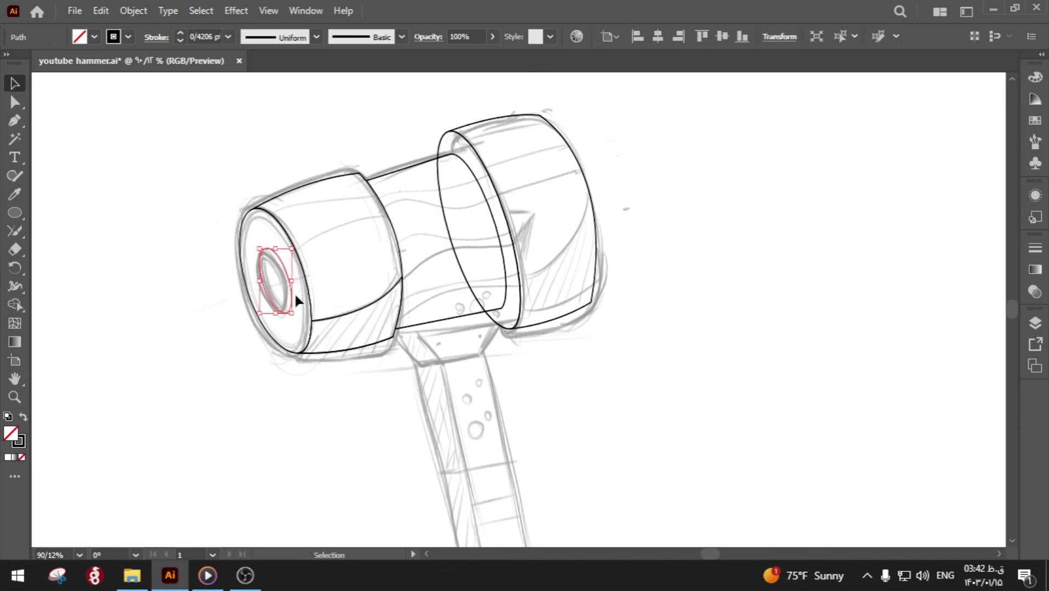
pyautogui.click(302, 394)
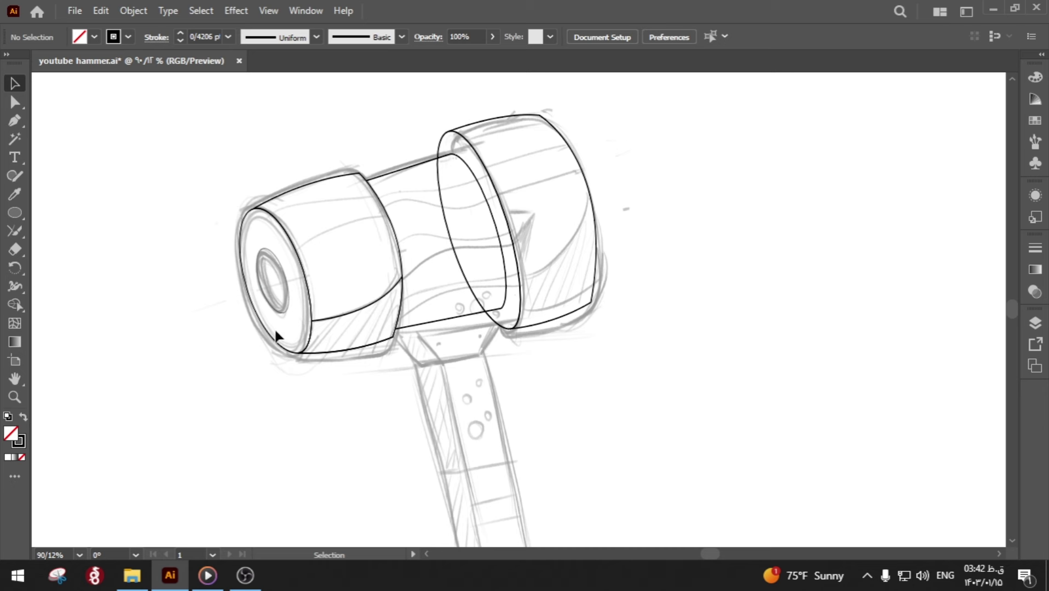
pyautogui.click(263, 271)
pyautogui.click(228, 37)
pyautogui.click(252, 104)
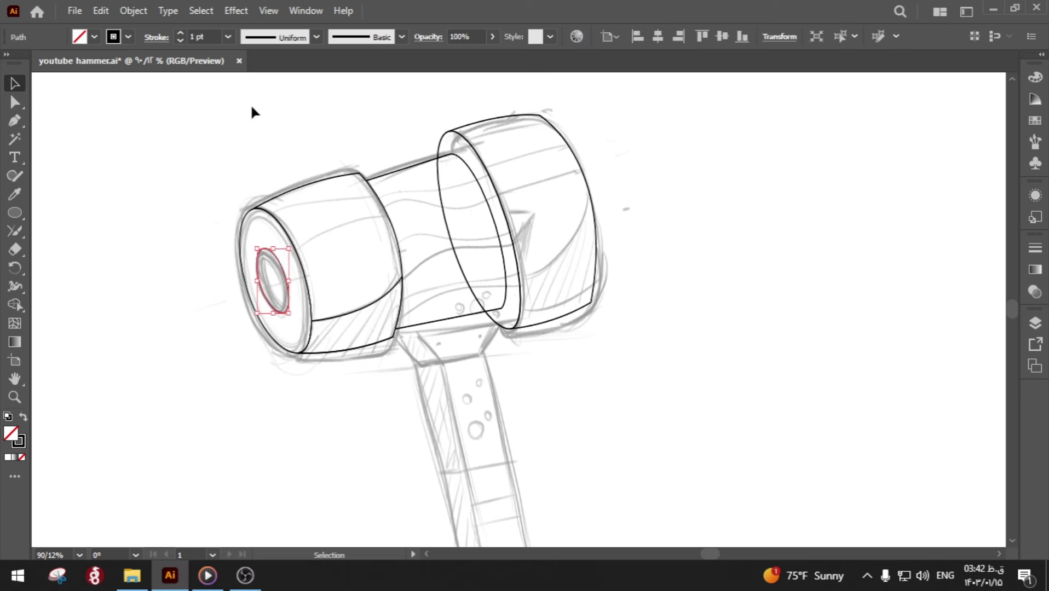
pyautogui.click(249, 133)
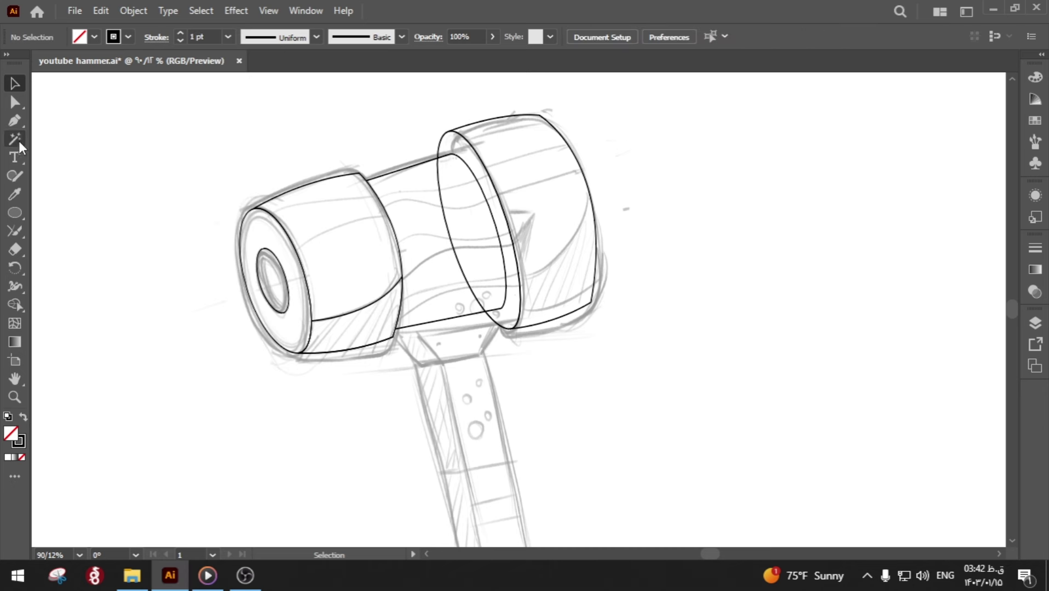
# - Draw a long closed pointed band shape spanning both hammer heads
pyautogui.click(17, 121)
pyautogui.click(264, 218)
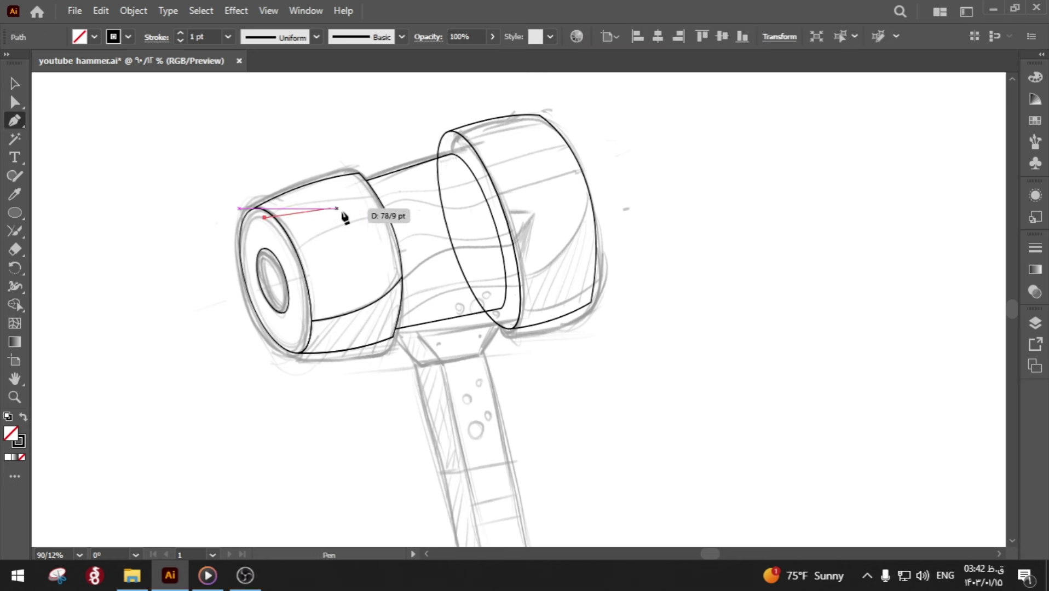
pyautogui.moveTo(338, 201)
pyautogui.mouseDown()
pyautogui.moveTo(381, 203)
pyautogui.moveTo(443, 154)
pyautogui.mouseUp()
pyautogui.keyDown('alt'); pyautogui.click(339, 200); pyautogui.keyUp('alt')
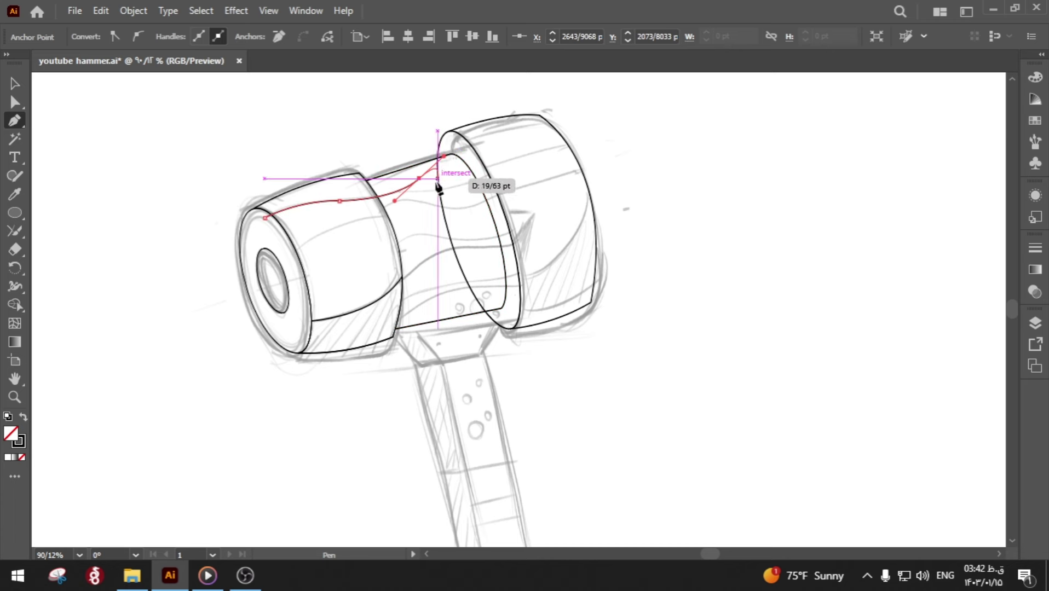
pyautogui.keyDown('alt'); pyautogui.click(419, 178); pyautogui.keyUp('alt')
pyautogui.click(477, 173)
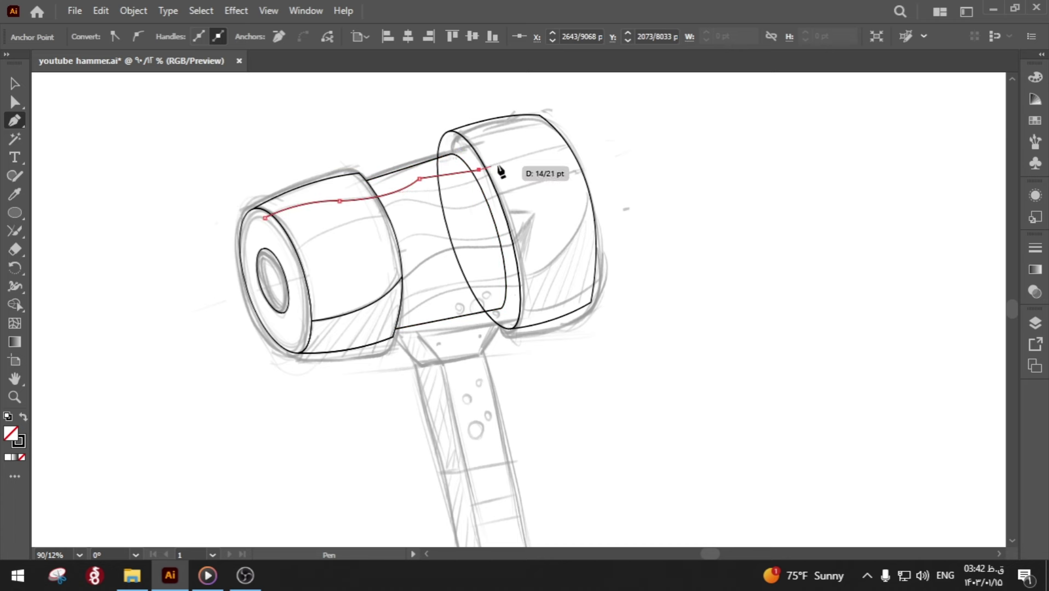
pyautogui.moveTo(607, 139)
pyautogui.mouseDown()
pyautogui.moveTo(615, 139)
pyautogui.moveTo(476, 216)
pyautogui.moveTo(488, 197)
pyautogui.mouseUp()
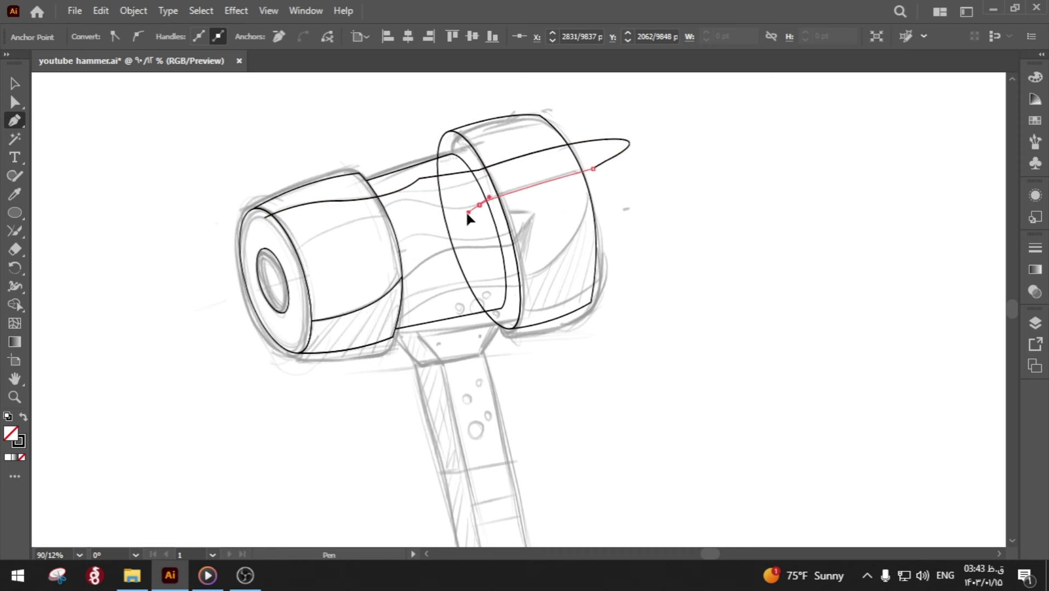
pyautogui.click(395, 217)
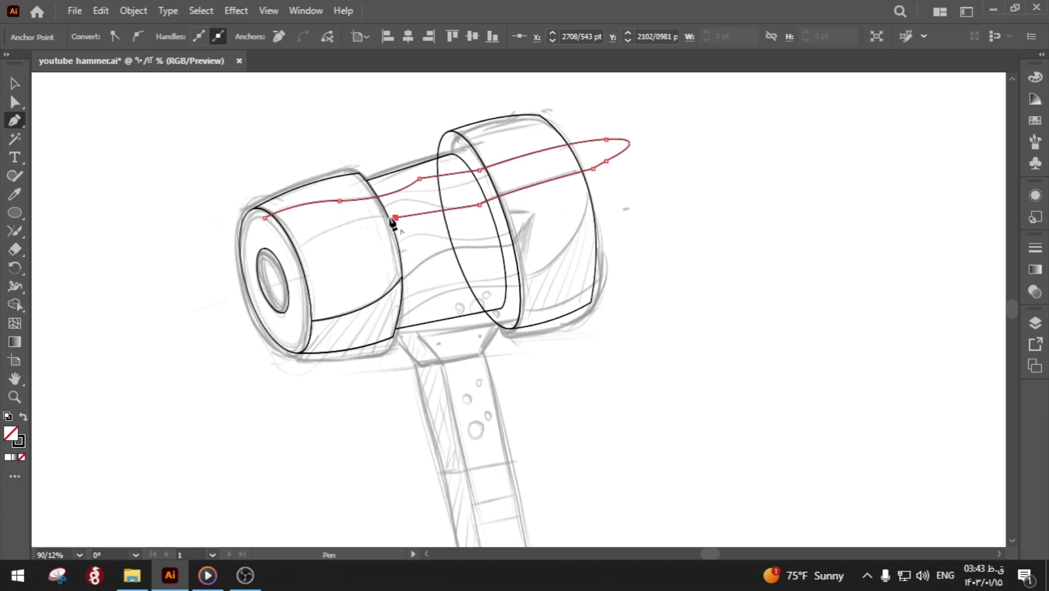
pyautogui.moveTo(289, 257); pyautogui.dragTo(257, 300)
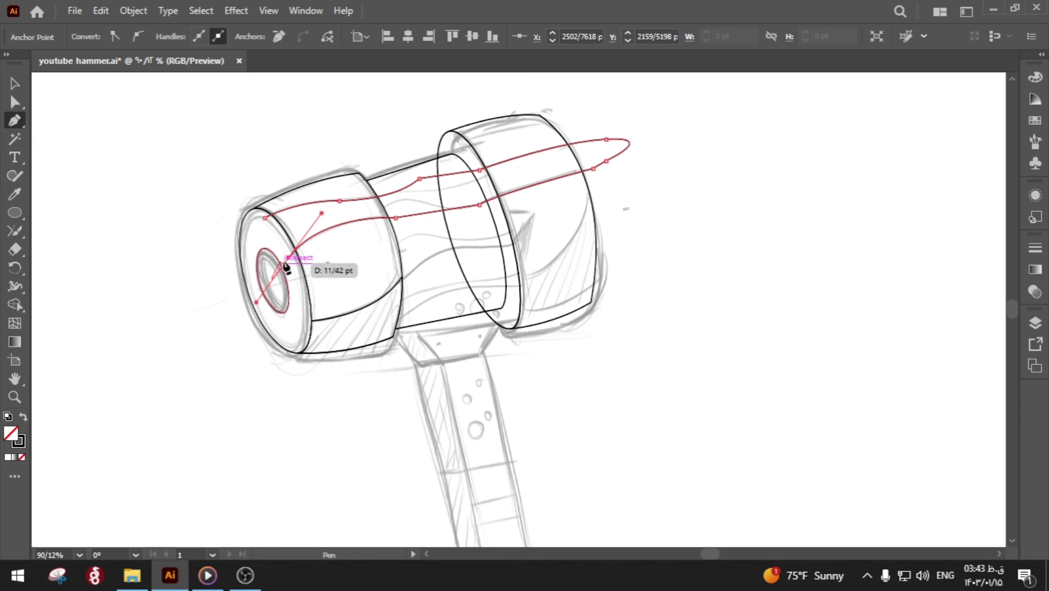
pyautogui.click(264, 217)
# - Select the right head cap with the front ellipse and zoom in on the band crossing
pyautogui.click(15, 83)
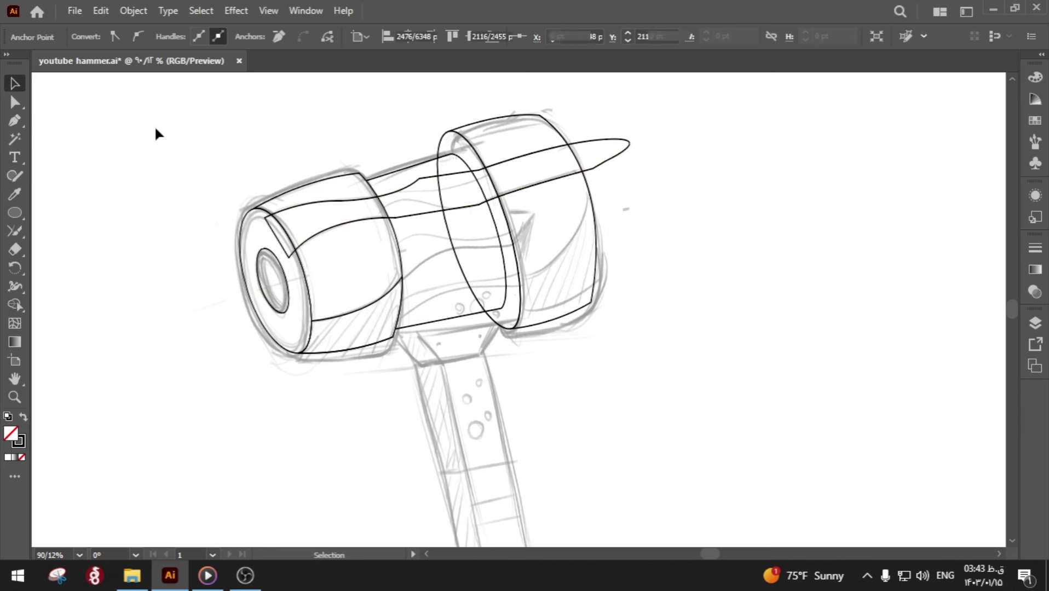
pyautogui.moveTo(155, 134); pyautogui.dragTo(344, 243)
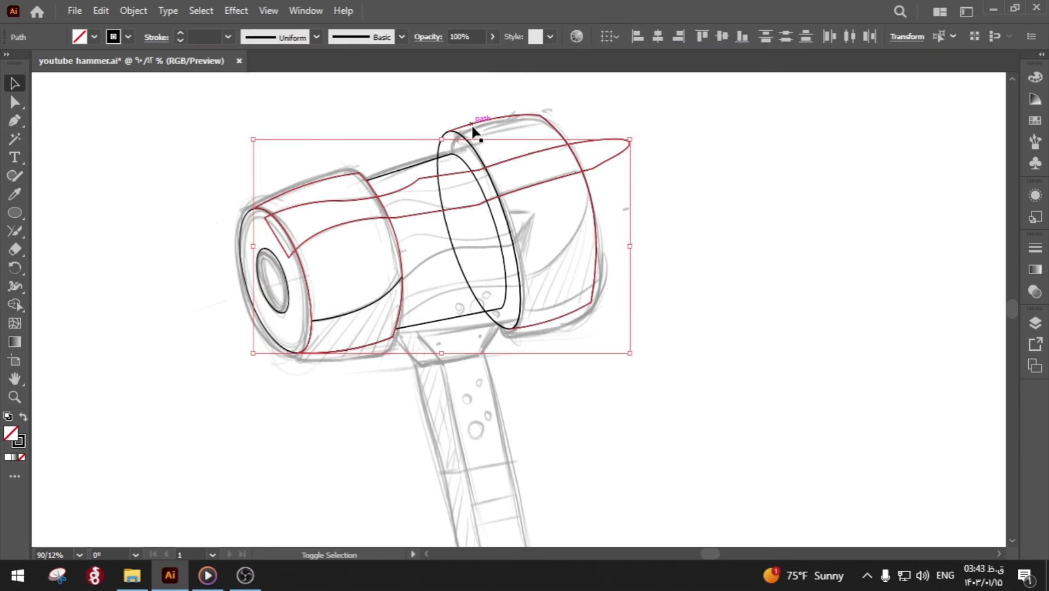
pyautogui.click(470, 124)
pyautogui.keyDown('shift'); pyautogui.click(456, 149); pyautogui.keyUp('shift')
pyautogui.press('r')
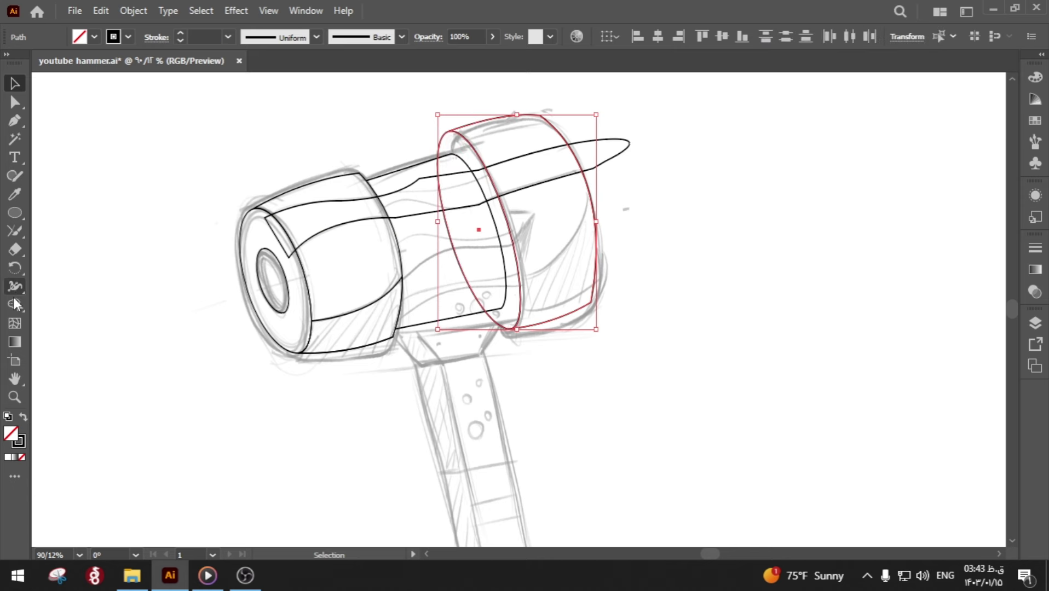
pyautogui.click(14, 304)
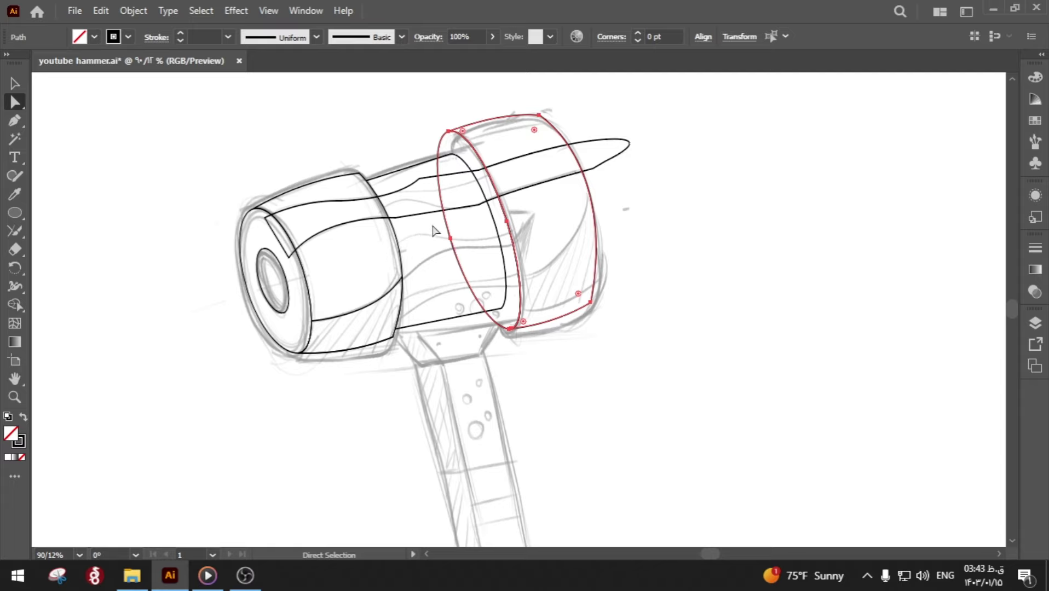
pyautogui.press('z')
pyautogui.moveTo(452, 225)
pyautogui.mouseDown()
pyautogui.moveTo(487, 159)
pyautogui.moveTo(488, 208)
pyautogui.mouseUp()
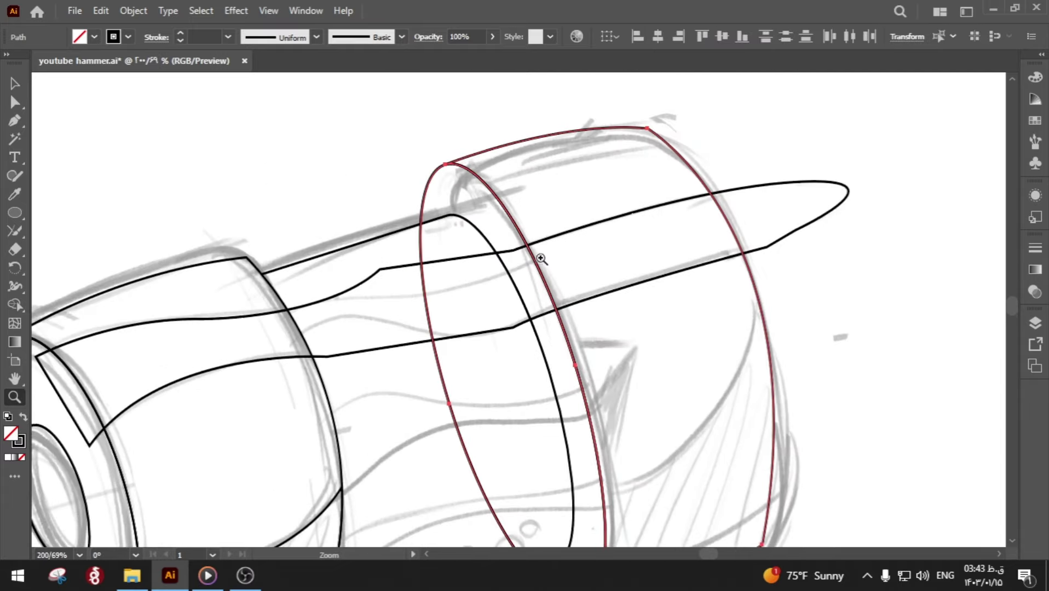
pyautogui.click(15, 305)
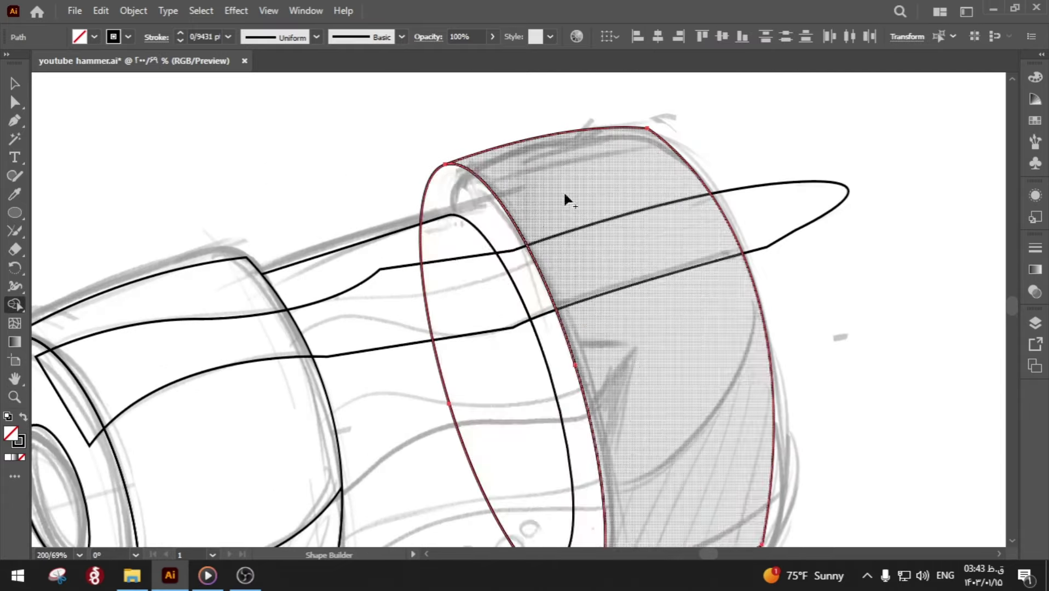
pyautogui.hotkey('ctrl', 'shift', 'a')
# - Add an anchor on the ring path where the band crosses it
pyautogui.press('v')
pyautogui.doubleClick(420, 220)
pyautogui.press('a')
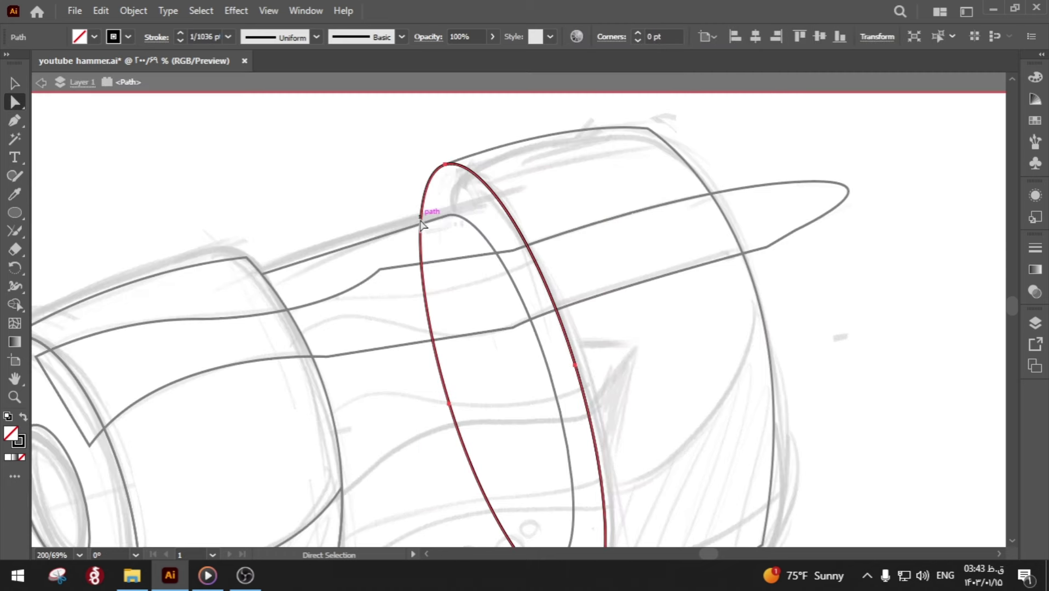
pyautogui.press('p')
pyautogui.click(420, 224)
pyautogui.moveTo(468, 290); pyautogui.dragTo(468, 160)
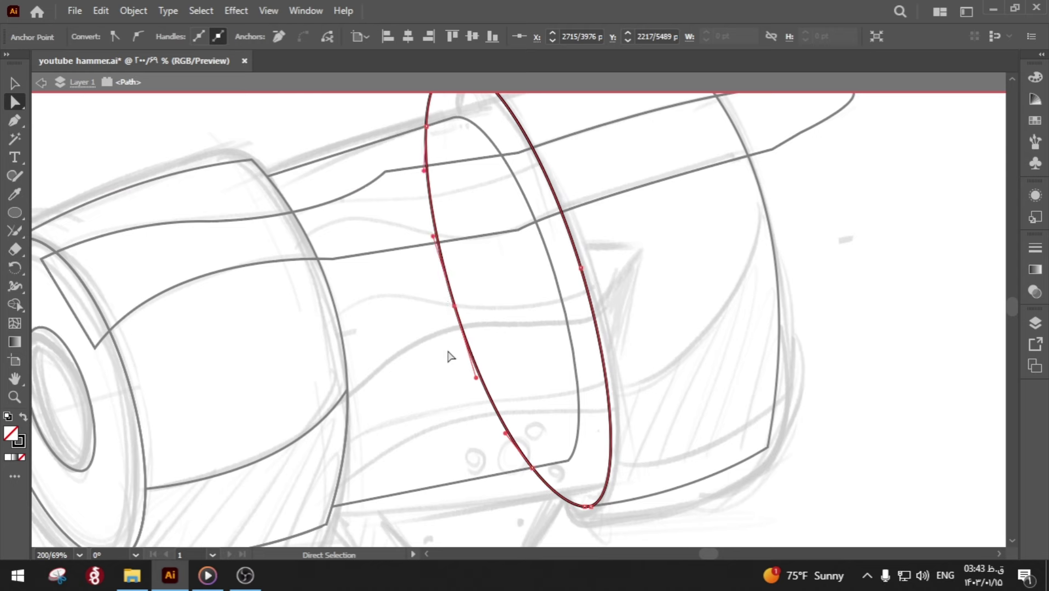
pyautogui.click(447, 355)
pyautogui.scroll(-2, 449, 342)
pyautogui.scroll(-5, 437, 329)
pyautogui.press('Escape')
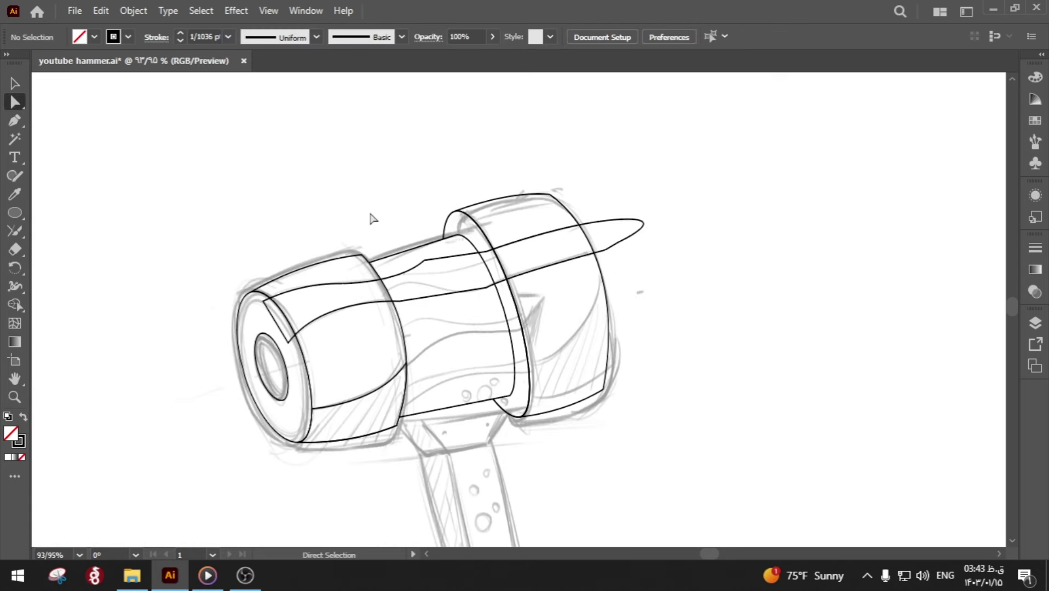
# - Trim the middle band piece and the leftover outer ellipse piece, then save the document
pyautogui.moveTo(306, 228); pyautogui.dragTo(297, 289)
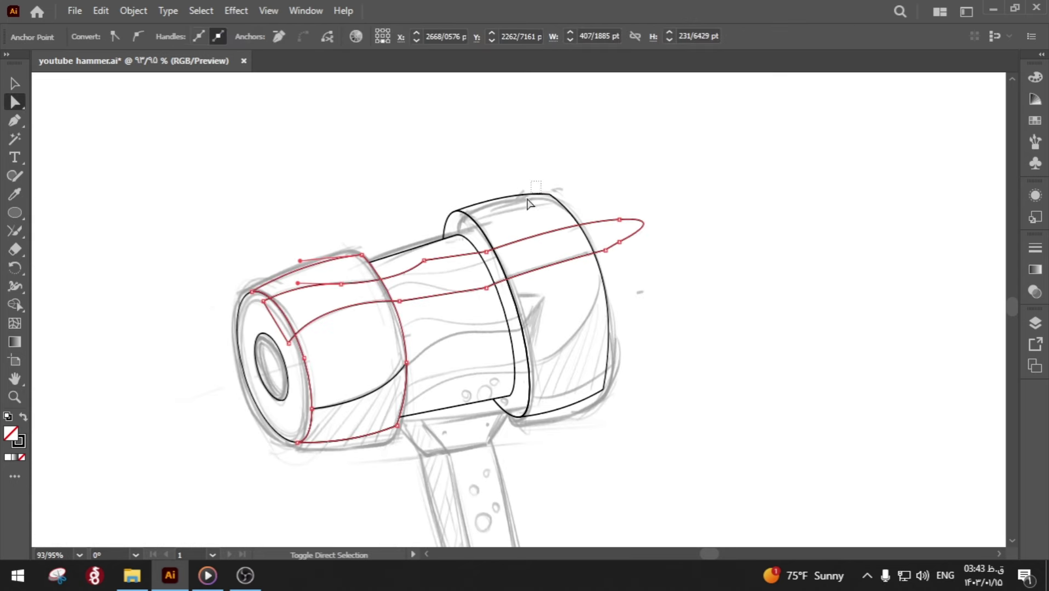
pyautogui.moveTo(529, 204); pyautogui.dragTo(528, 204)
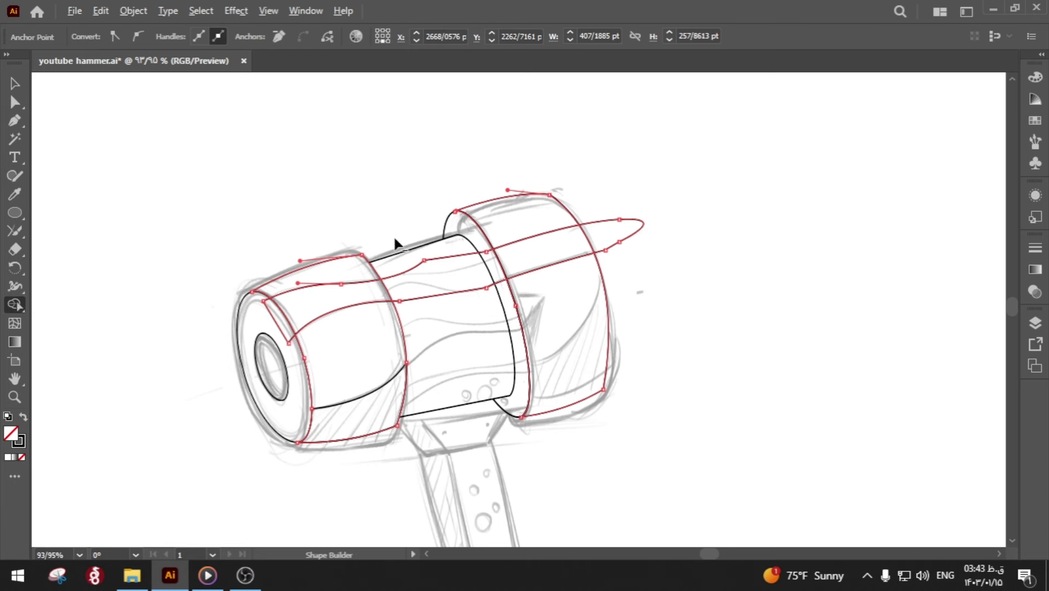
pyautogui.keyDown('alt'); pyautogui.click(416, 266); pyautogui.keyUp('alt')
pyautogui.keyDown('alt'); pyautogui.click(624, 233); pyautogui.keyUp('alt')
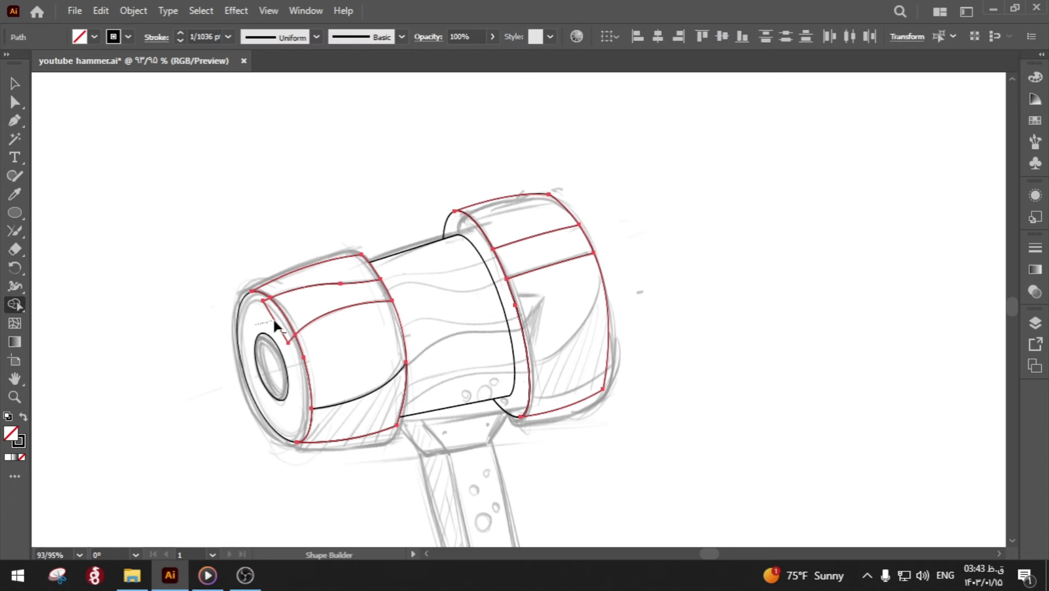
pyautogui.keyDown('ctrl'); pyautogui.click(192, 311); pyautogui.keyUp('ctrl')
pyautogui.keyDown('ctrl'); pyautogui.keyDown('alt'); pyautogui.click(414, 311); pyautogui.keyUp('alt'); pyautogui.keyUp('ctrl')
pyautogui.hotkey('ctrl', 's')
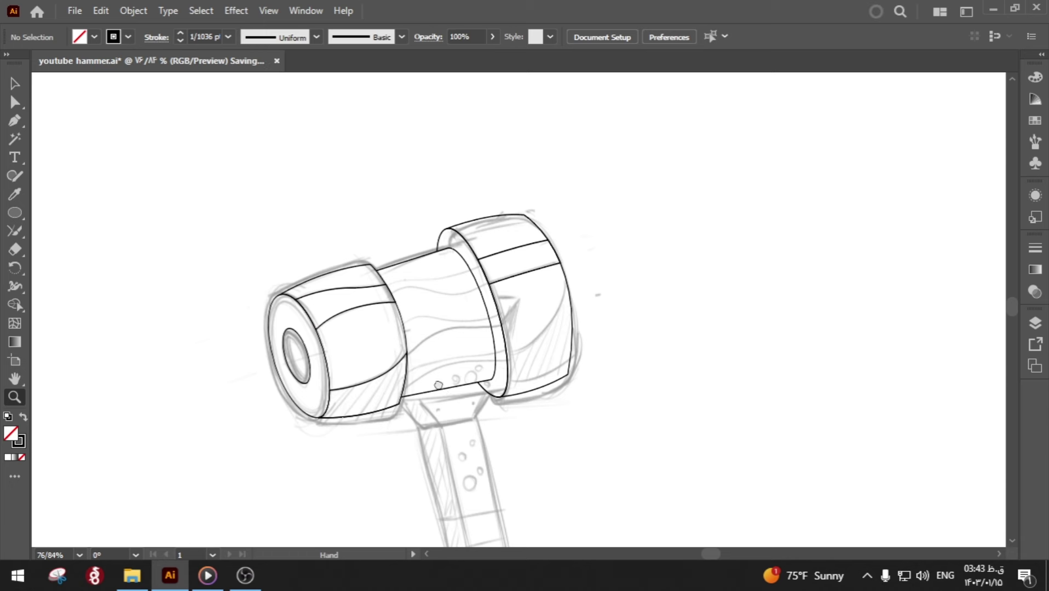
pyautogui.moveTo(438, 385); pyautogui.dragTo(404, 347)
# - Extend the open band path with a curve across the right head and delete the blob outside it
pyautogui.press('p')
pyautogui.click(530, 231)
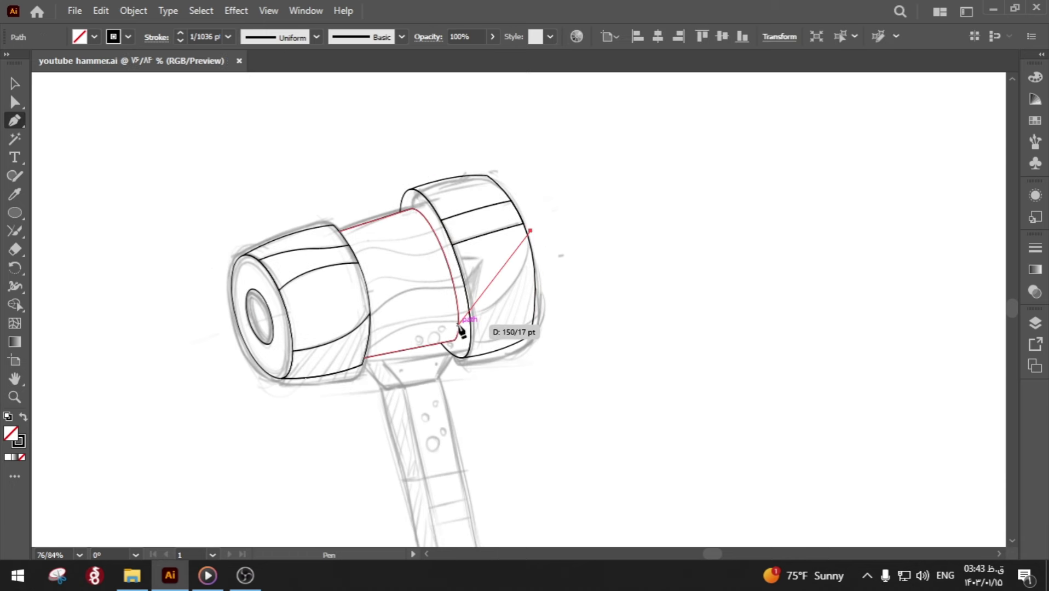
pyautogui.moveTo(458, 319); pyautogui.dragTo(396, 314)
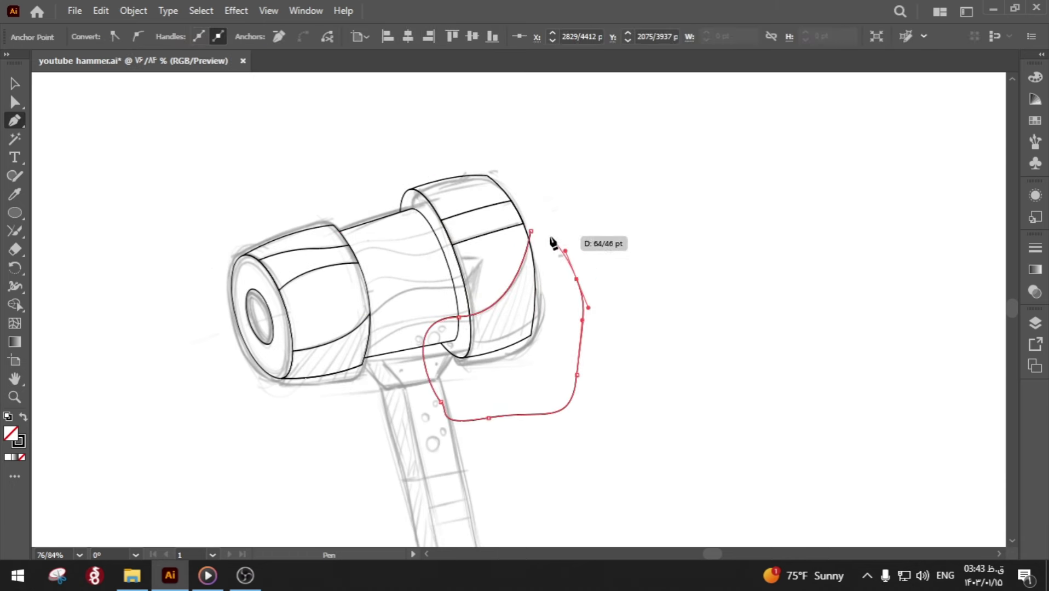
pyautogui.press('a')
pyautogui.moveTo(605, 264); pyautogui.dragTo(511, 321)
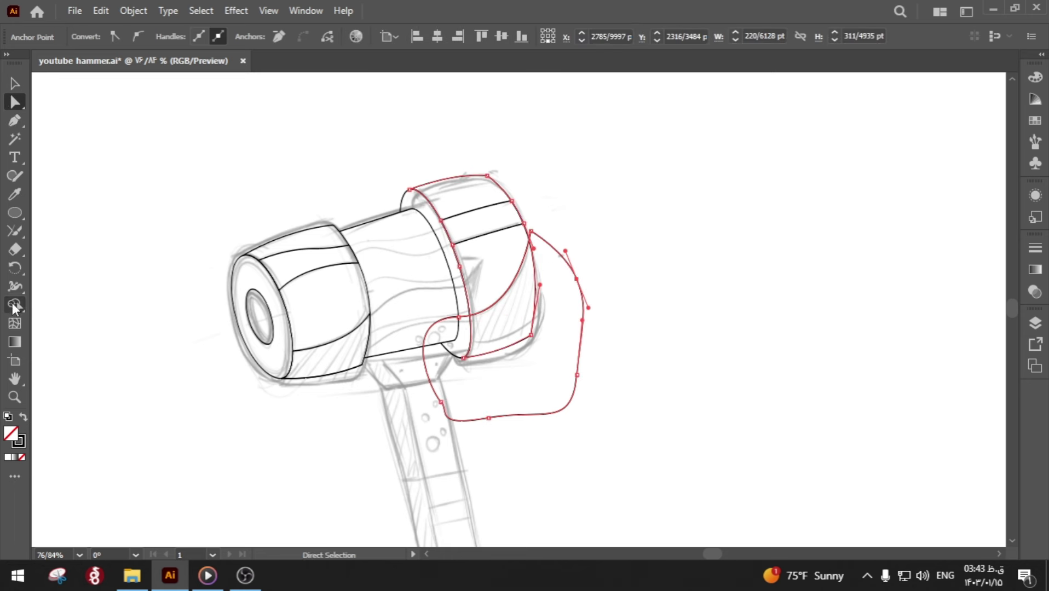
pyautogui.keyDown('alt'); pyautogui.click(558, 402); pyautogui.keyUp('alt')
pyautogui.press('a')
pyautogui.click(566, 426)
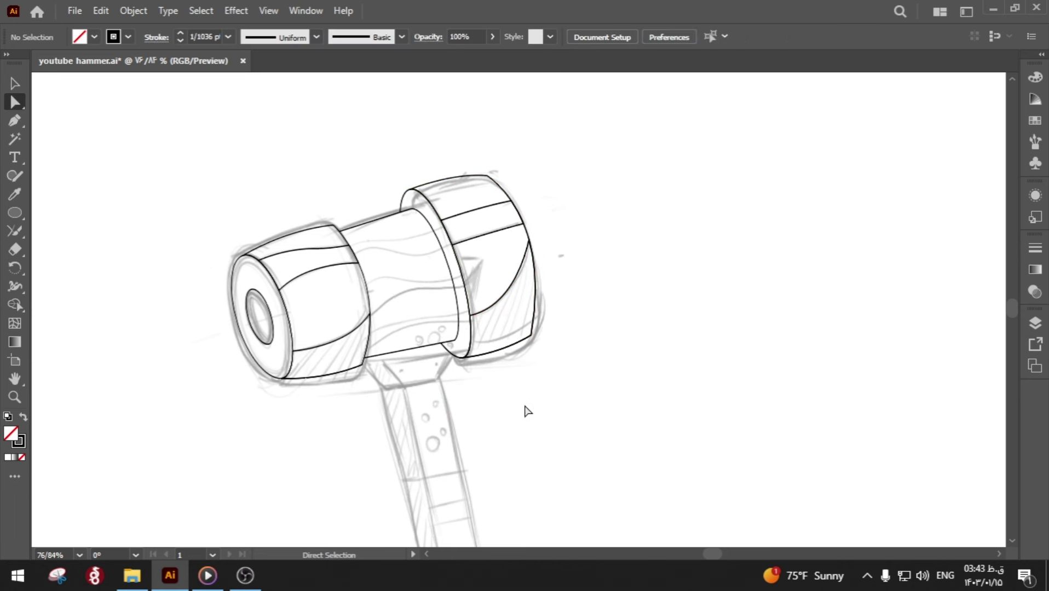
# - Draw a closed shading loop from the right head's lower edge with the Pen tool
pyautogui.press('p')
pyautogui.click(464, 344)
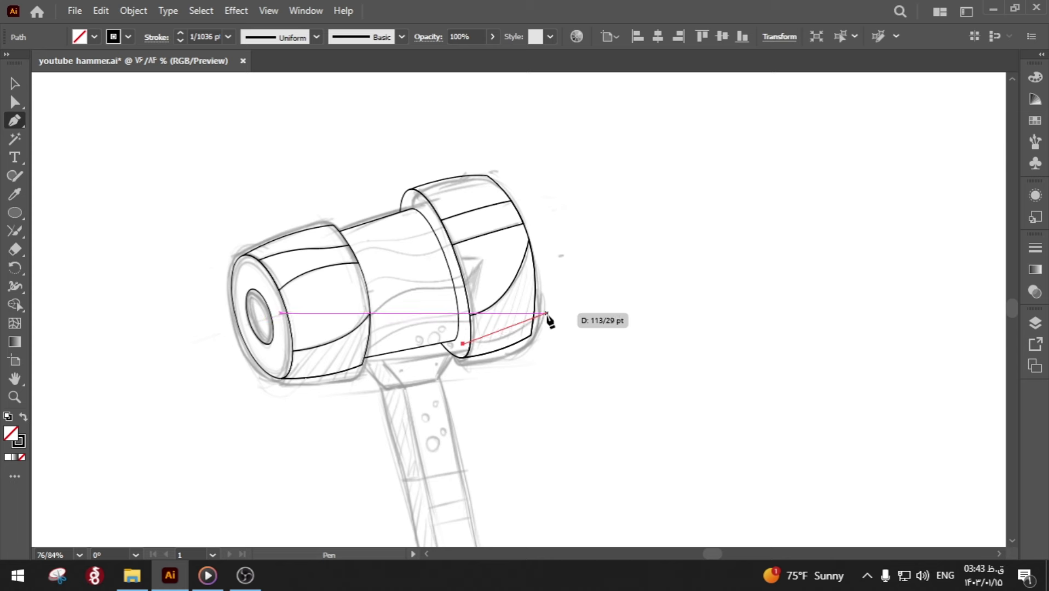
pyautogui.moveTo(546, 314); pyautogui.dragTo(570, 289)
pyautogui.moveTo(607, 359); pyautogui.dragTo(599, 380)
pyautogui.moveTo(541, 404); pyautogui.dragTo(470, 422)
pyautogui.click(463, 344)
# - Trim away the loop portion lying outside the right head outline
pyautogui.press('a')
pyautogui.keyDown('shift'); pyautogui.click(522, 326); pyautogui.keyUp('shift')
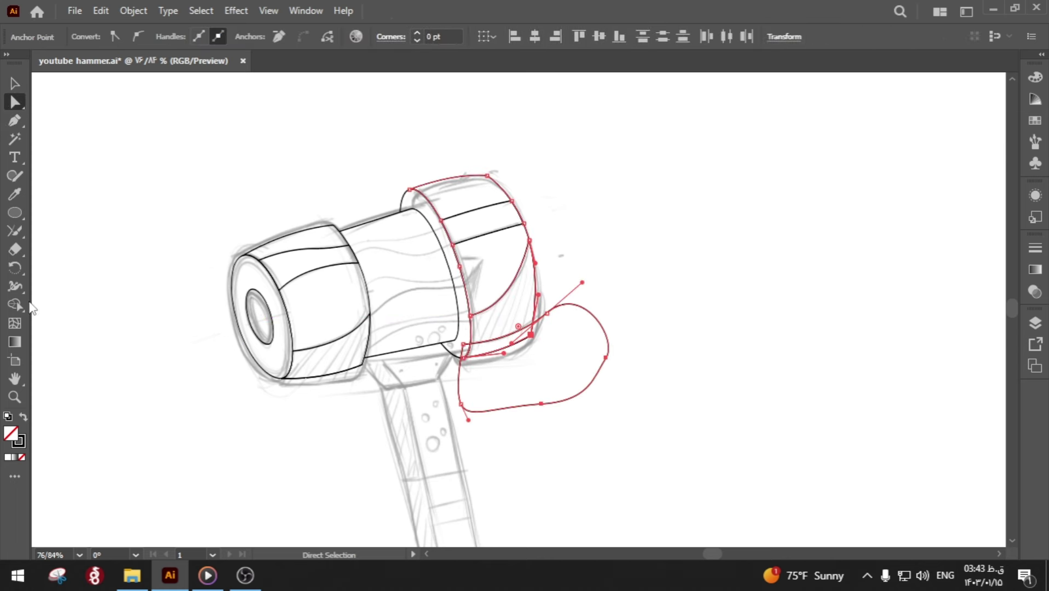
pyautogui.hotkey('ctrl', 'shift', 'a')
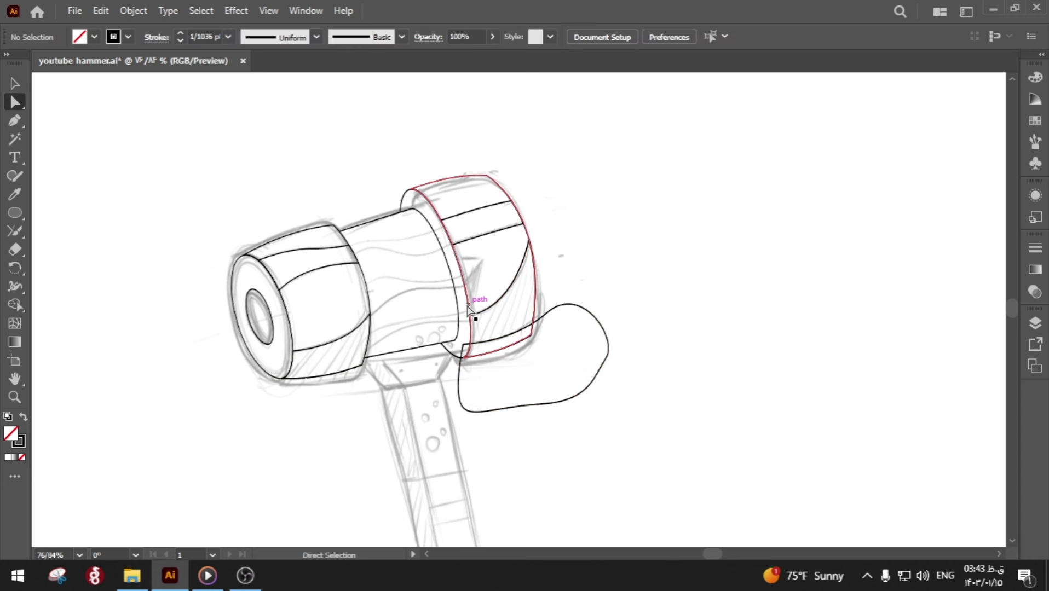
pyautogui.click(491, 316)
pyautogui.keyDown('shift'); pyautogui.click(510, 344); pyautogui.keyUp('shift')
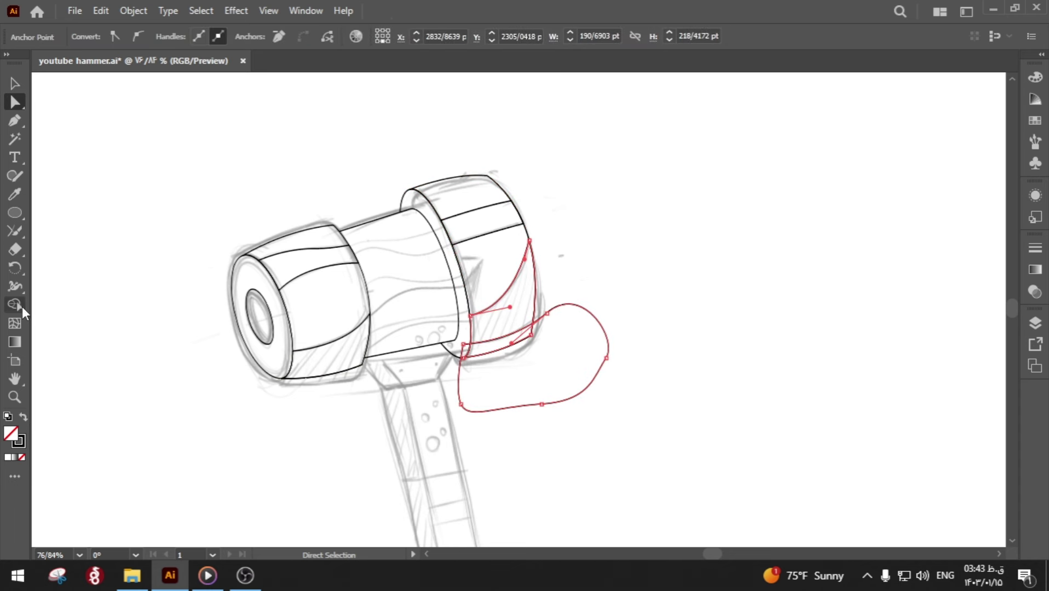
pyautogui.keyDown('alt'); pyautogui.click(557, 399); pyautogui.keyUp('alt')
pyautogui.press('a')
pyautogui.hotkey('ctrl', 'shift', 'a')
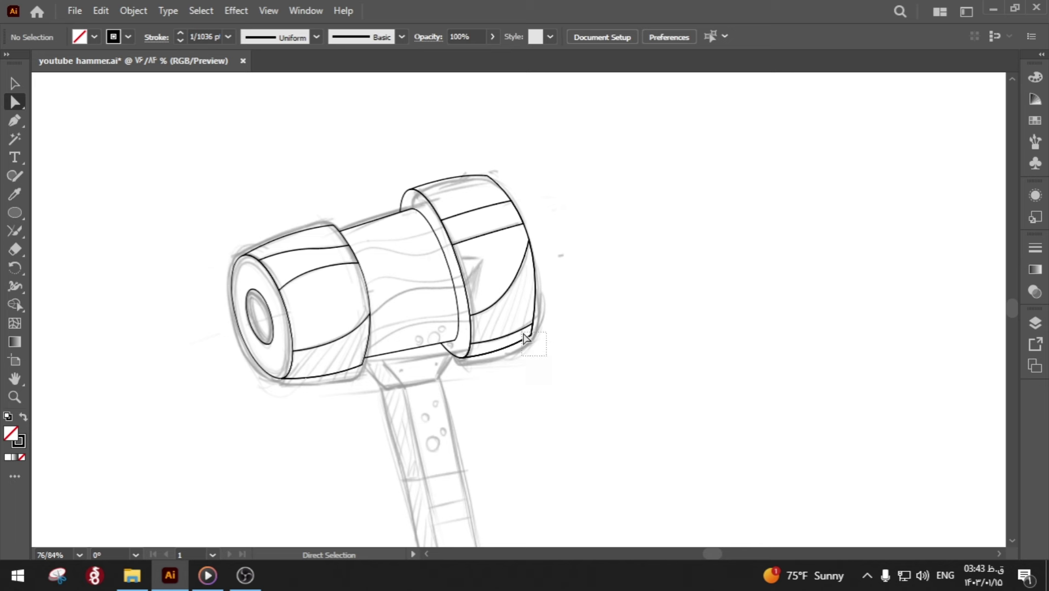
# - Adjust the head end anchors and round the outline corner with the live-corner widget
pyautogui.moveTo(546, 356); pyautogui.dragTo(512, 323)
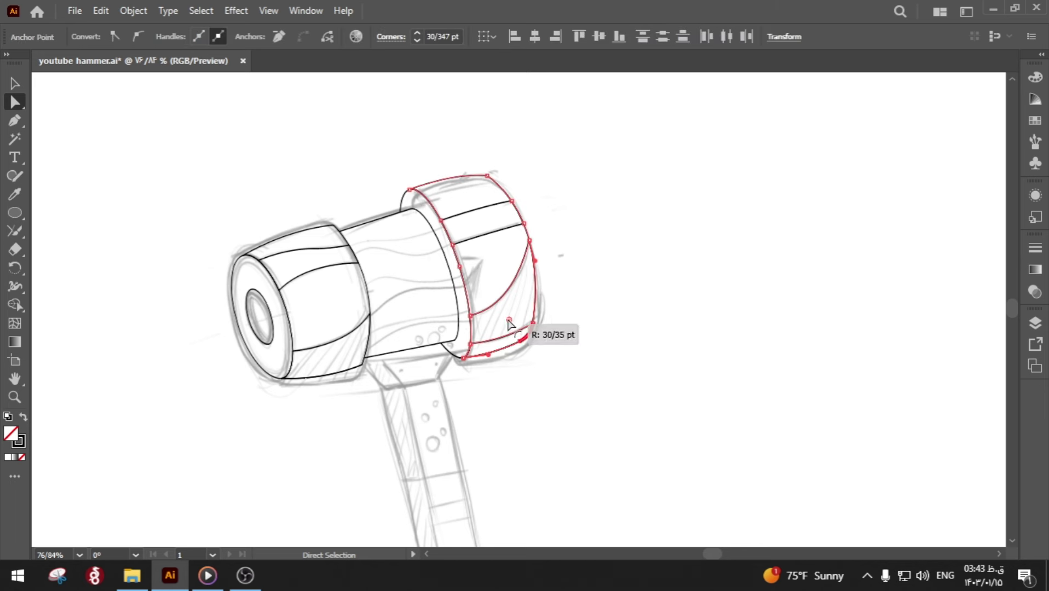
pyautogui.click(557, 378)
pyautogui.moveTo(490, 183); pyautogui.dragTo(536, 237)
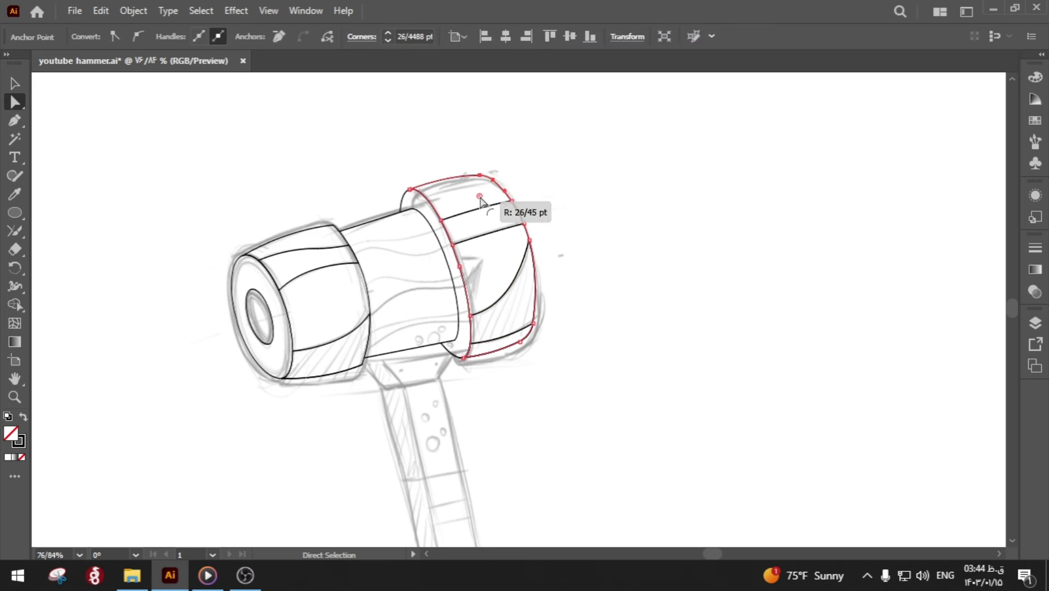
pyautogui.click(596, 239)
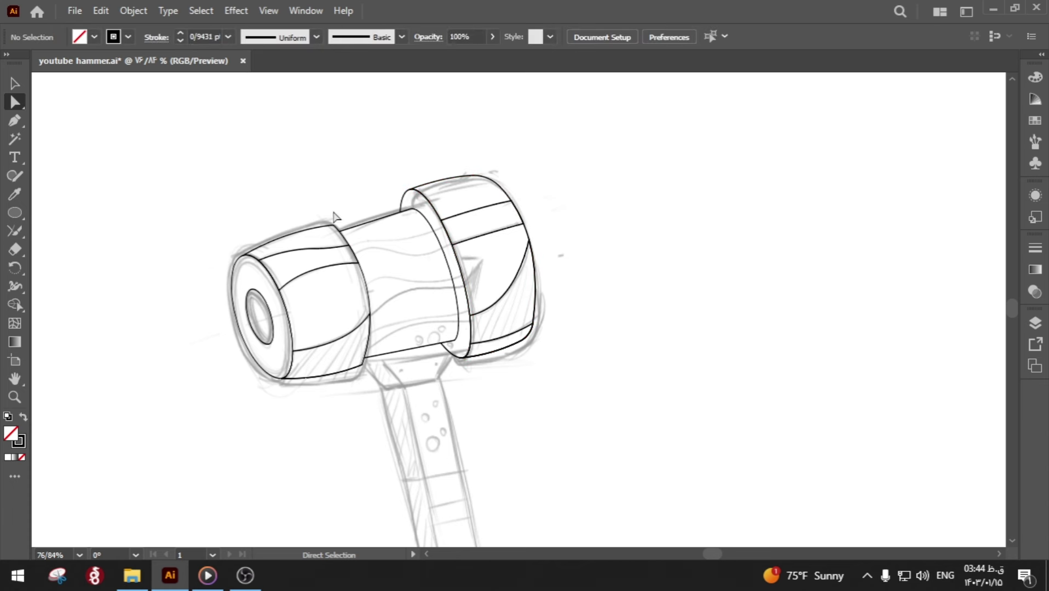
pyautogui.moveTo(335, 232); pyautogui.dragTo(335, 233)
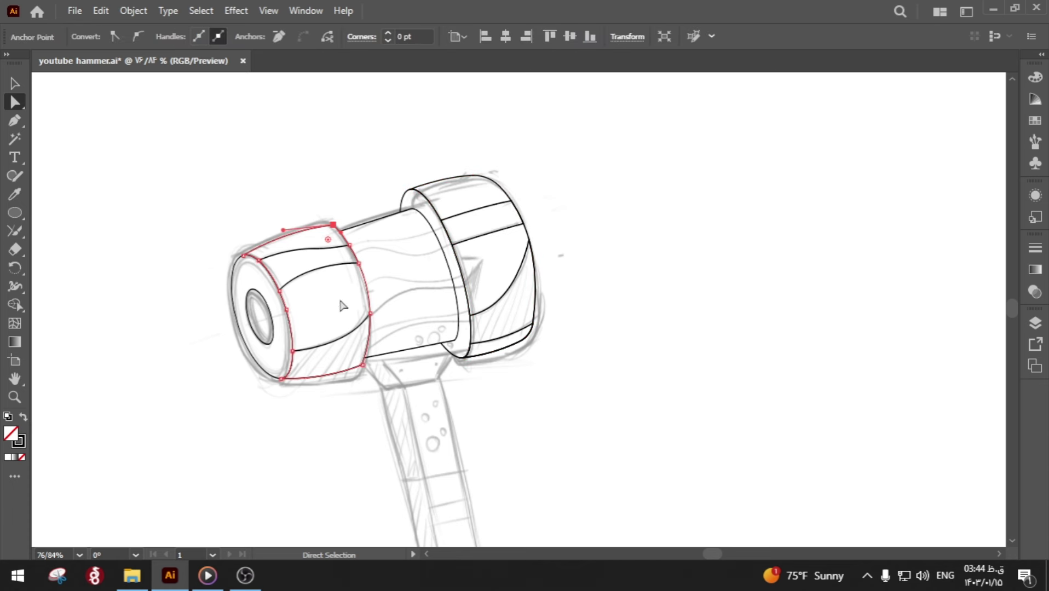
pyautogui.click(363, 366)
pyautogui.moveTo(353, 357); pyautogui.dragTo(343, 358)
pyautogui.click(378, 403)
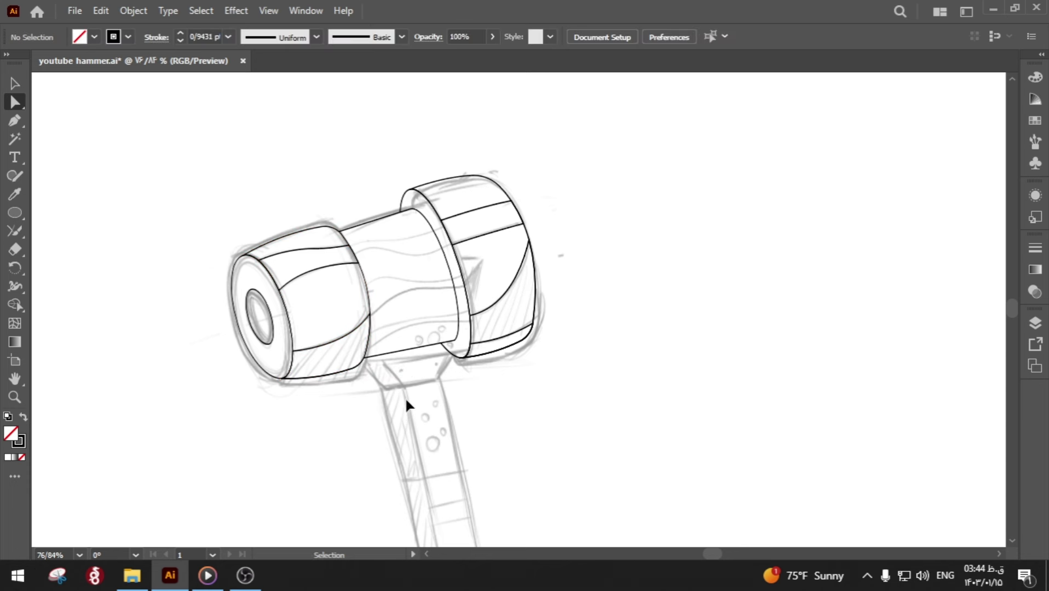
# - Save the file and outline the collar's front face as a closed four-corner Pen path
pyautogui.hotkey('ctrl', 's')
pyautogui.moveTo(405, 404); pyautogui.dragTo(378, 298)
pyautogui.press('p')
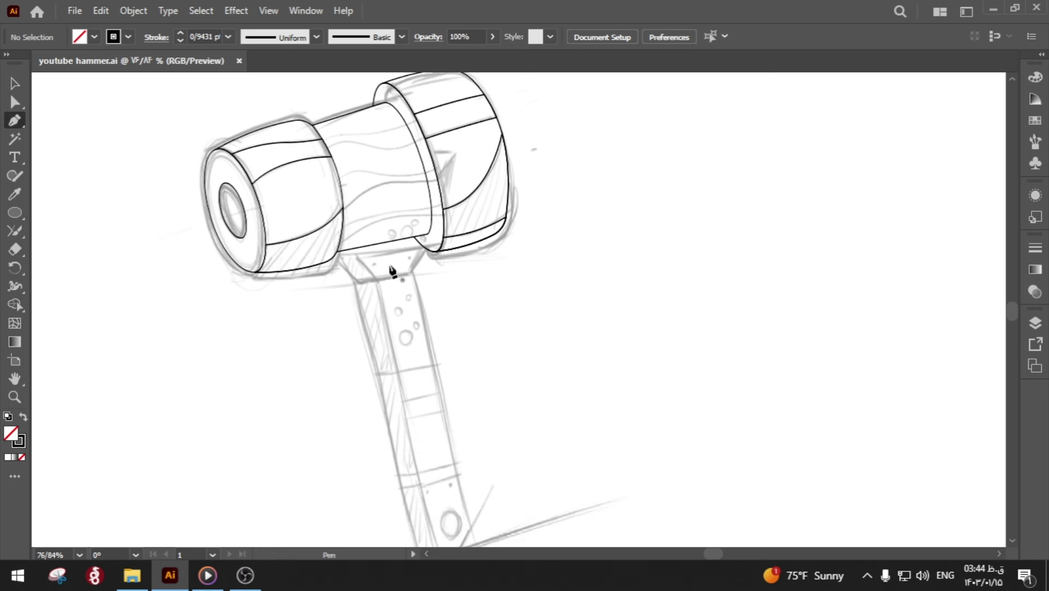
pyautogui.click(348, 250)
pyautogui.click(372, 272)
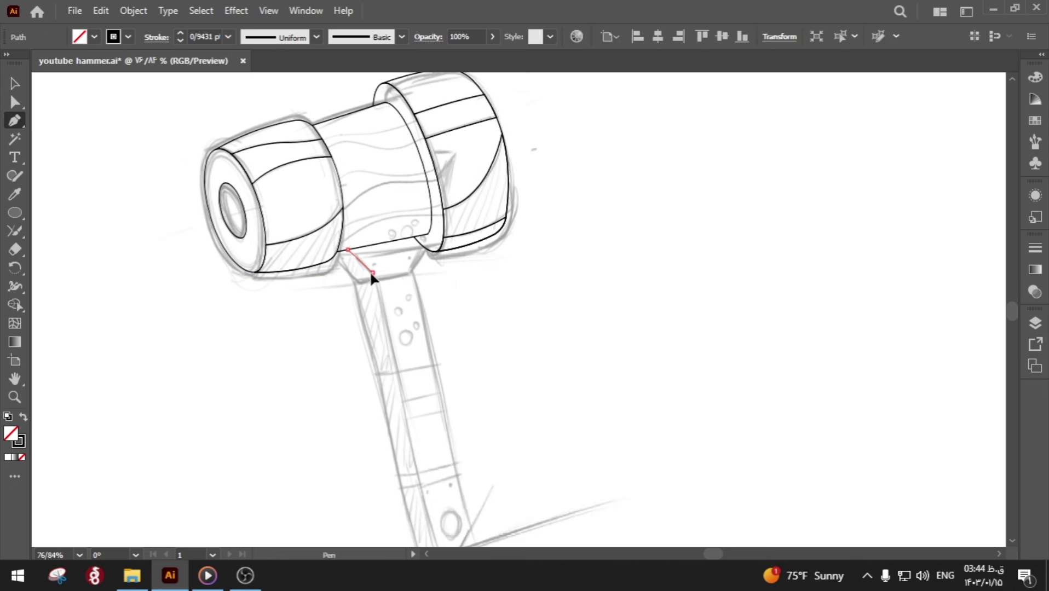
pyautogui.click(413, 266)
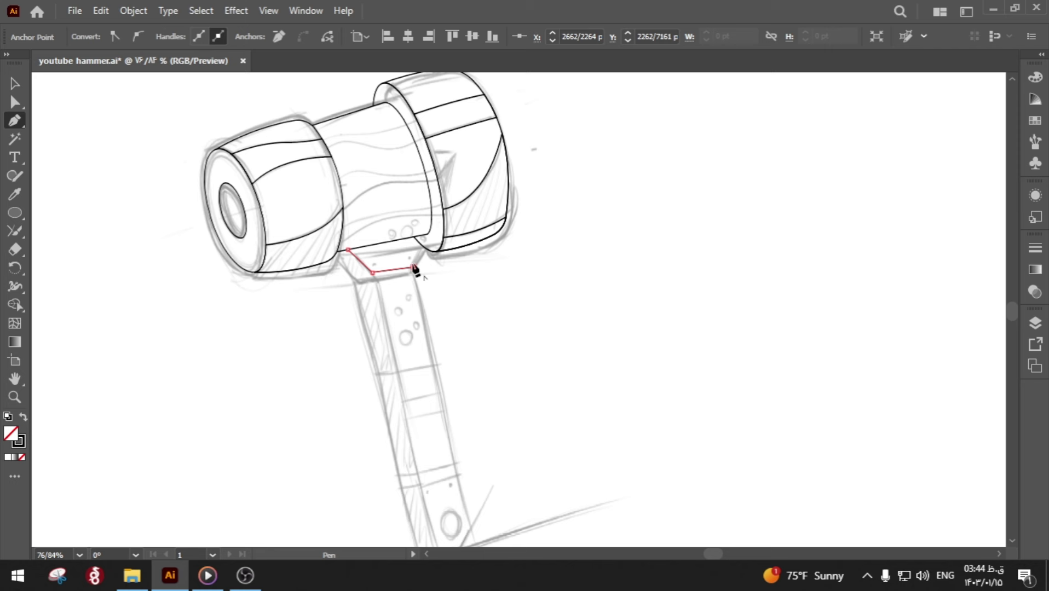
pyautogui.click(420, 237)
pyautogui.click(348, 250)
# - With Direct Selection, move the collar's top-right anchor down onto the sketch
pyautogui.press('a')
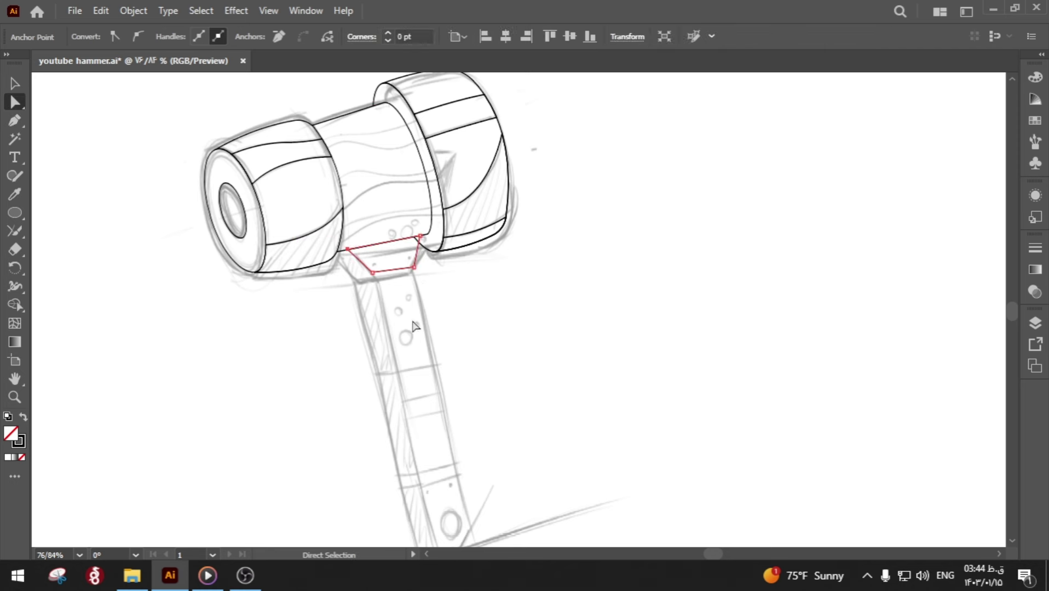
pyautogui.click(414, 326)
pyautogui.click(414, 269)
pyautogui.click(419, 299)
pyautogui.moveTo(419, 237); pyautogui.dragTo(424, 252)
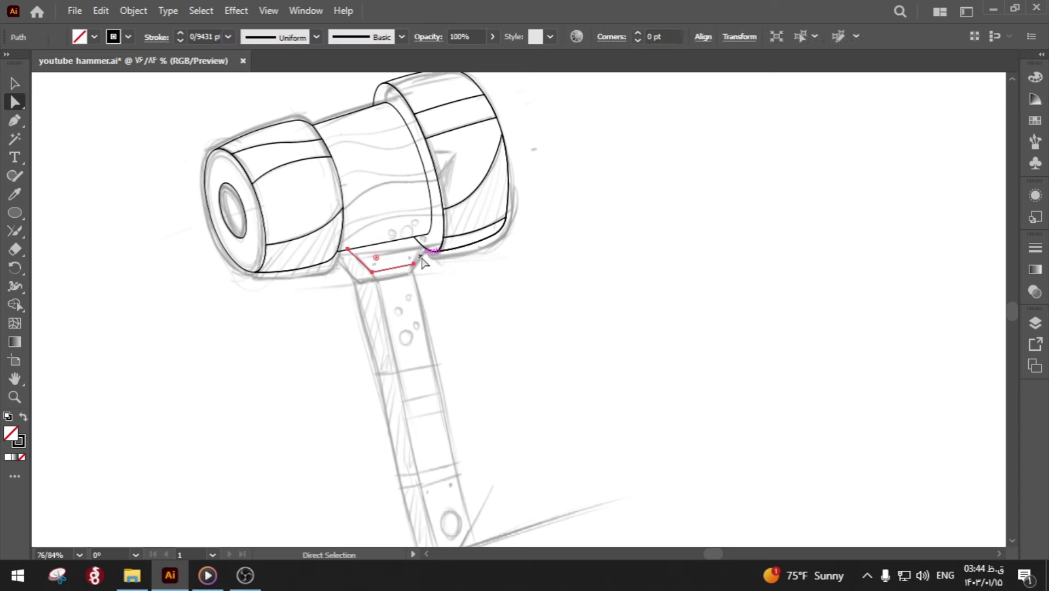
pyautogui.click(427, 255)
# - Trace the collar's left side face as a closed Pen outline
pyautogui.press('p')
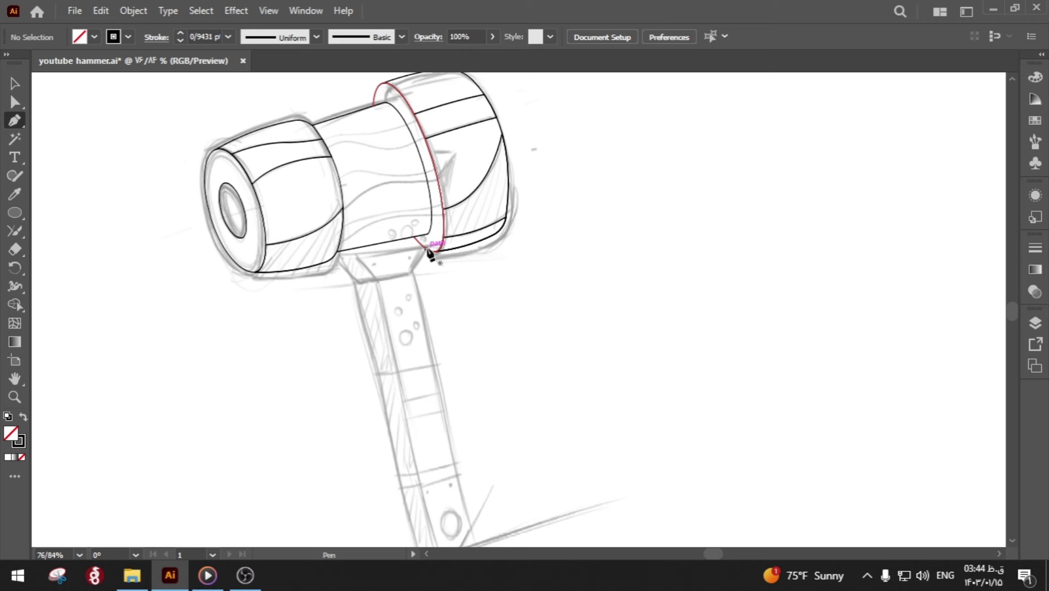
pyautogui.click(336, 251)
pyautogui.click(359, 281)
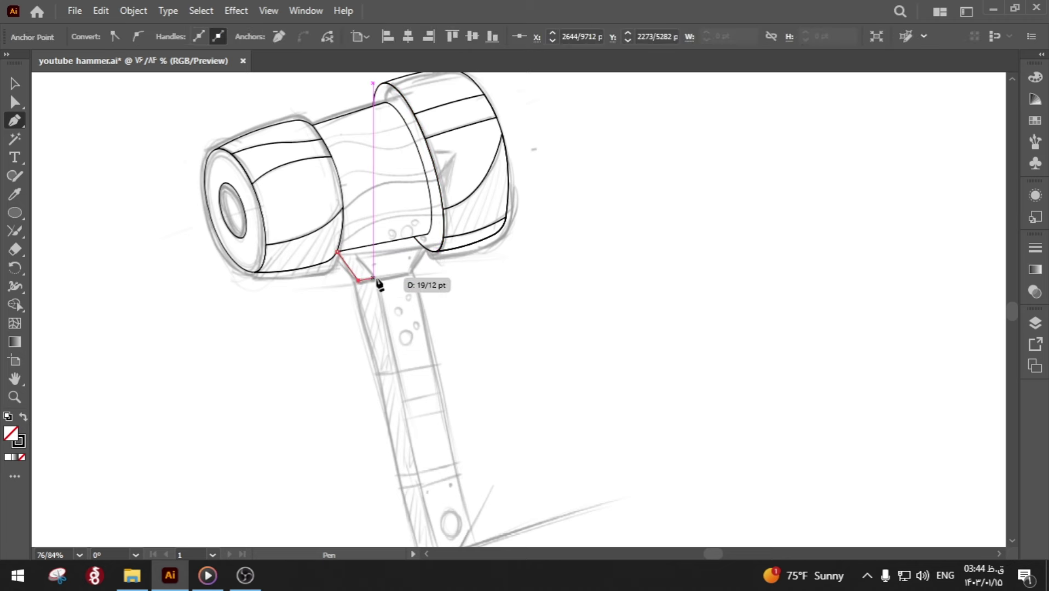
pyautogui.click(355, 248)
pyautogui.keyDown('ctrl'); pyautogui.click(384, 317); pyautogui.keyUp('ctrl')
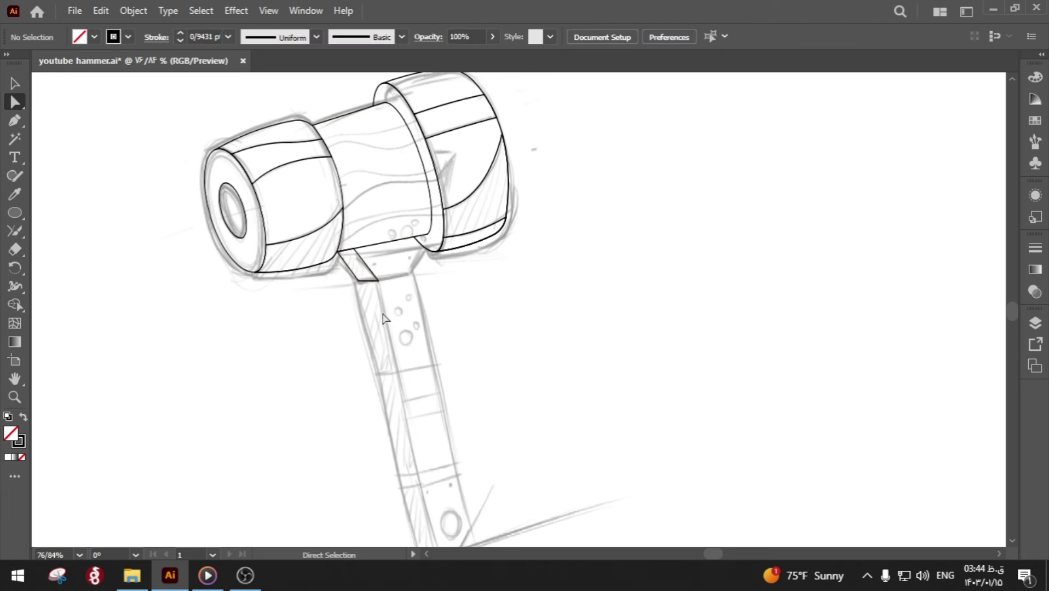
pyautogui.keyDown('ctrl'); pyautogui.click(372, 281); pyautogui.keyUp('ctrl')
pyautogui.keyDown('ctrl'); pyautogui.click(396, 306); pyautogui.keyUp('ctrl')
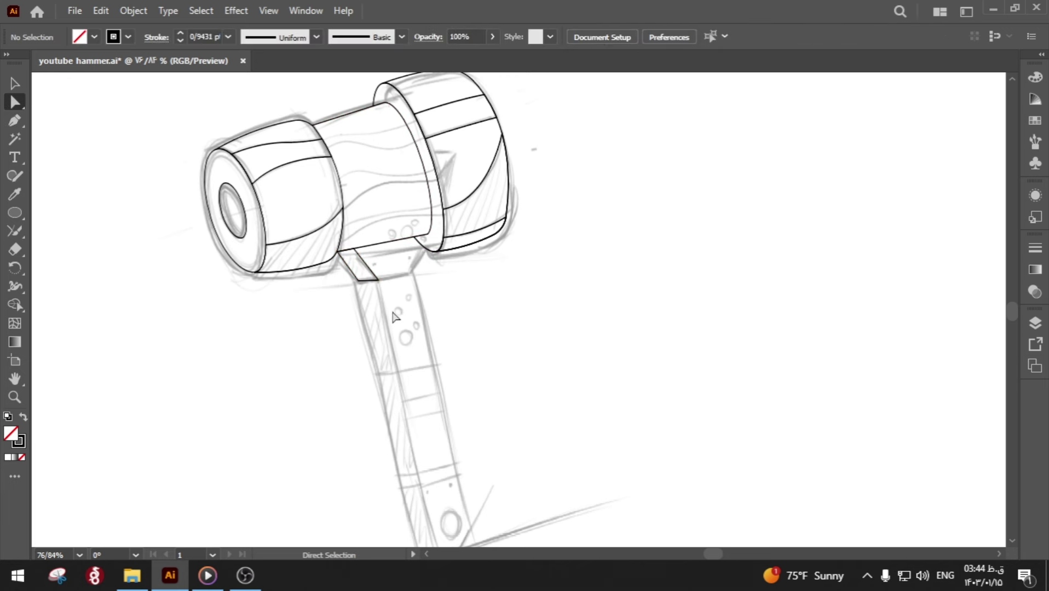
# - Redraw the collar's front face as a closed quad and check the result by selecting it
pyautogui.click(377, 279)
pyautogui.click(412, 272)
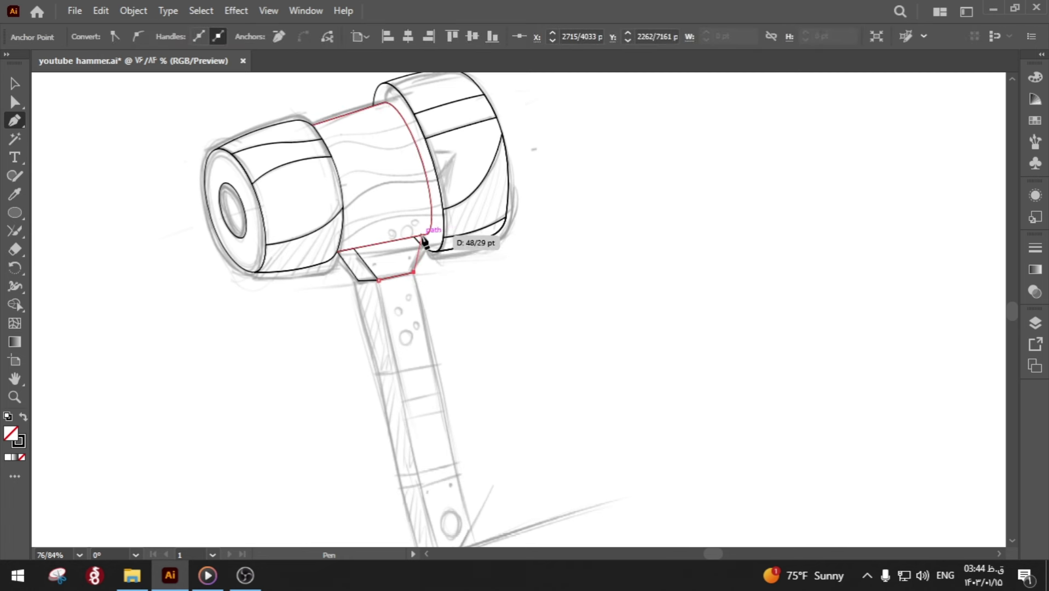
pyautogui.click(421, 236)
pyautogui.click(339, 251)
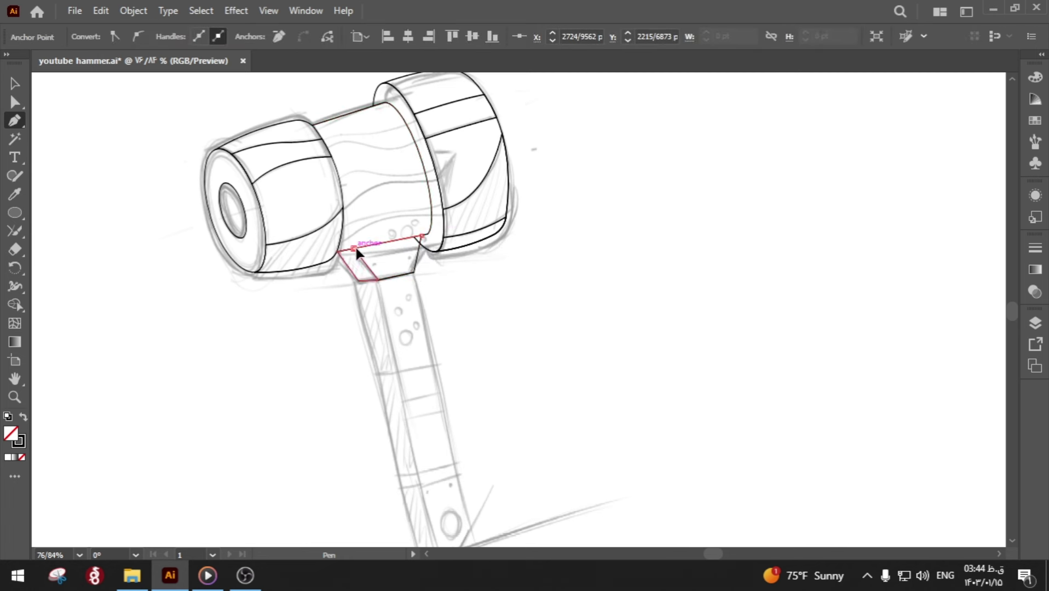
pyautogui.click(377, 280)
pyautogui.keyDown('ctrl'); pyautogui.click(442, 338); pyautogui.keyUp('ctrl')
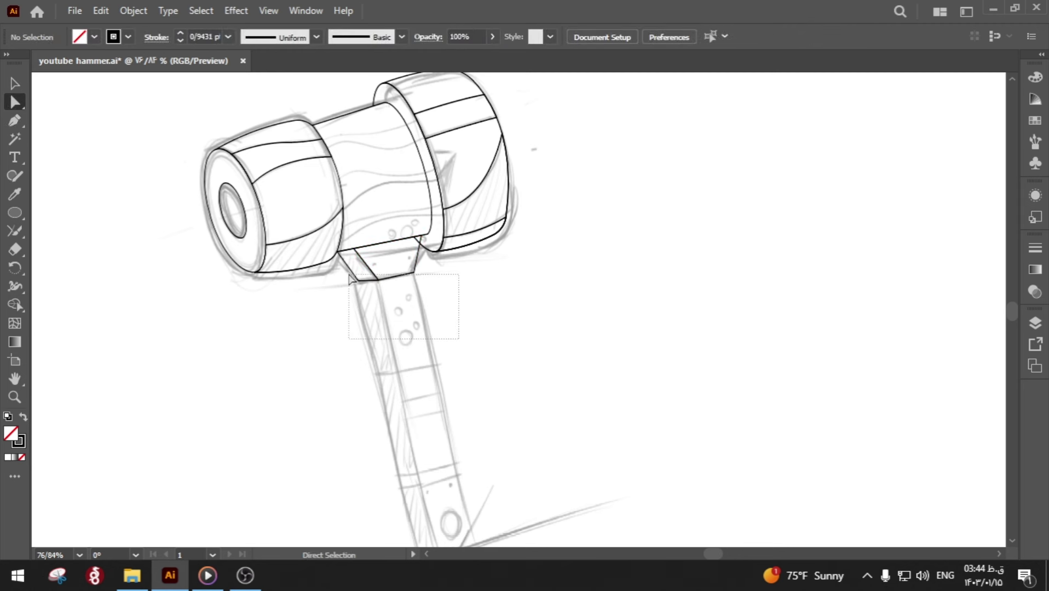
pyautogui.moveTo(349, 272); pyautogui.dragTo(347, 269)
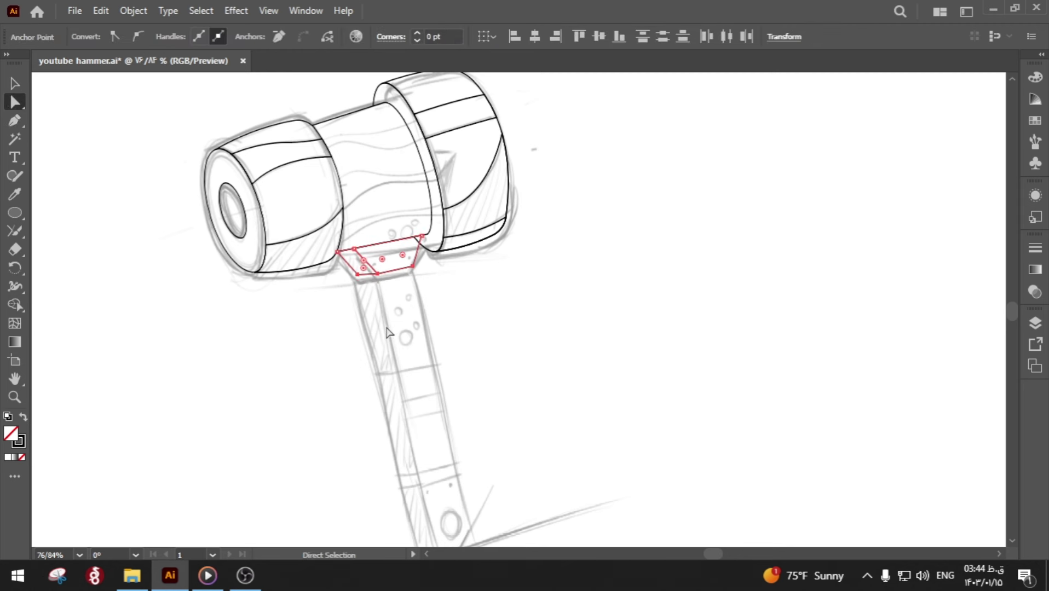
pyautogui.keyDown('ctrl'); pyautogui.click(387, 332); pyautogui.keyUp('ctrl')
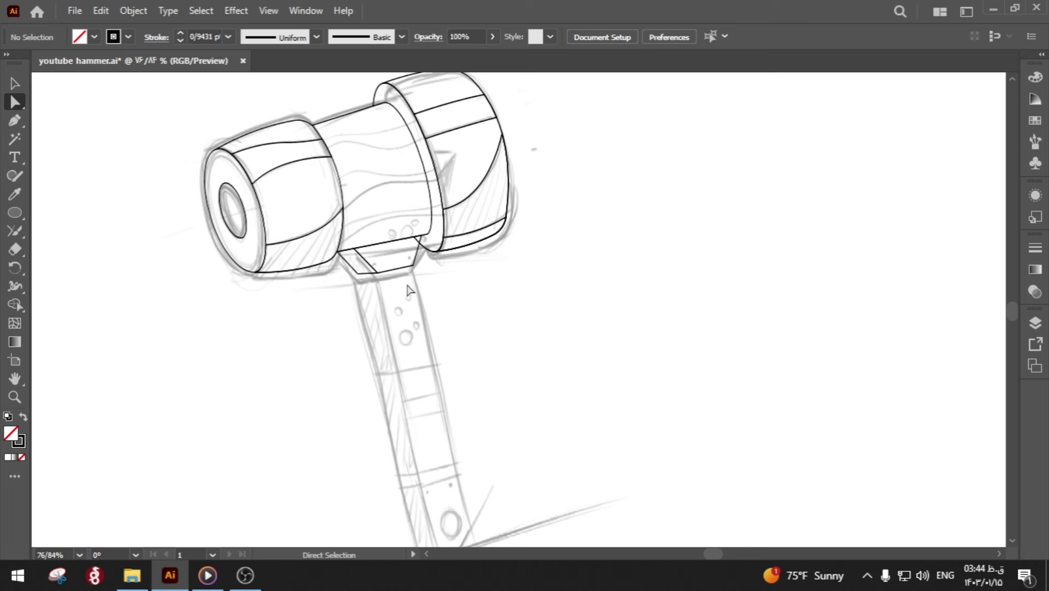
pyautogui.moveTo(416, 272); pyautogui.dragTo(433, 297)
pyautogui.click(433, 308)
# - Outline the handle's front face from below the collar down to its rounded end
pyautogui.press('p')
pyautogui.click(415, 265)
pyautogui.scroll(-3, 433, 339)
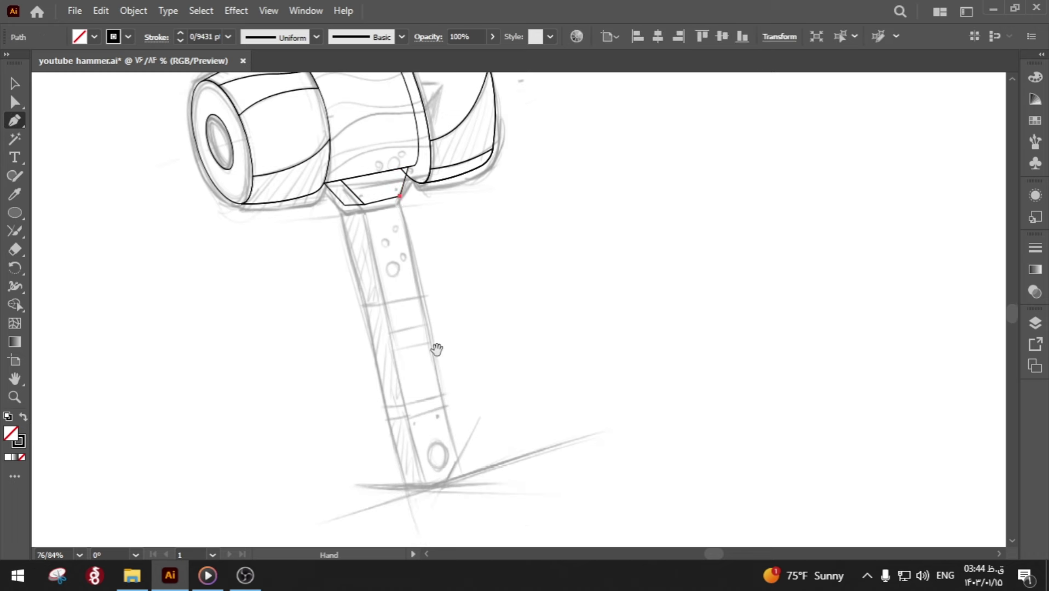
pyautogui.click(458, 457)
pyautogui.click(446, 479)
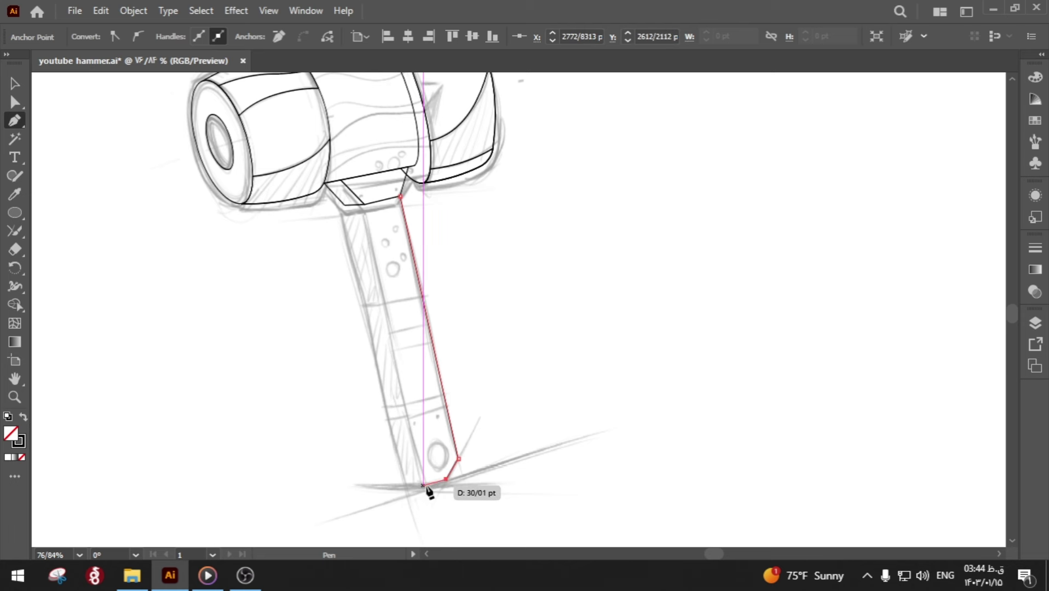
pyautogui.click(429, 485)
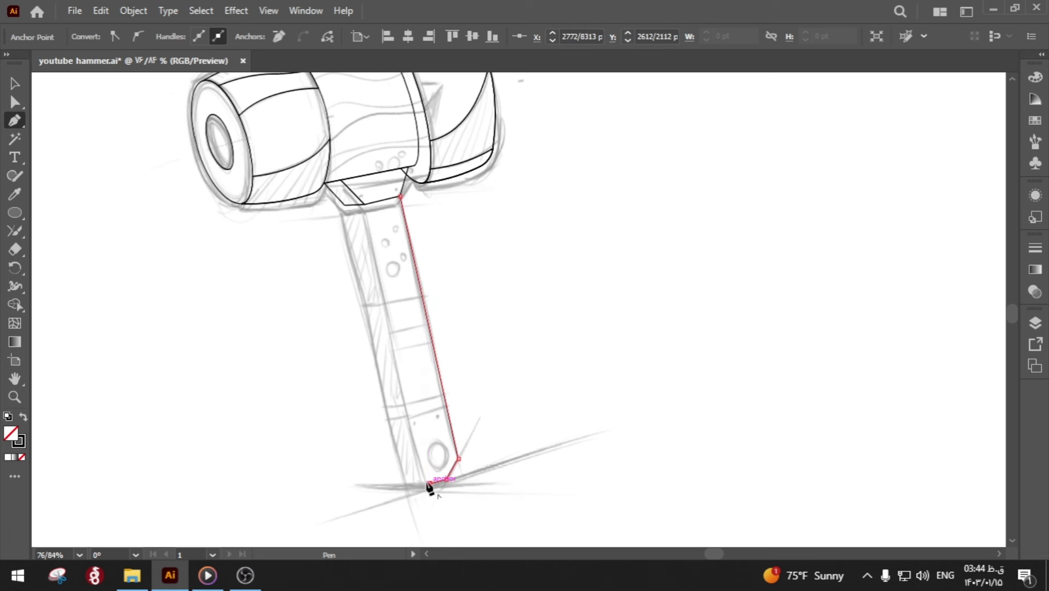
pyautogui.click(364, 207)
pyautogui.keyDown('ctrl'); pyautogui.click(319, 271); pyautogui.keyUp('ctrl')
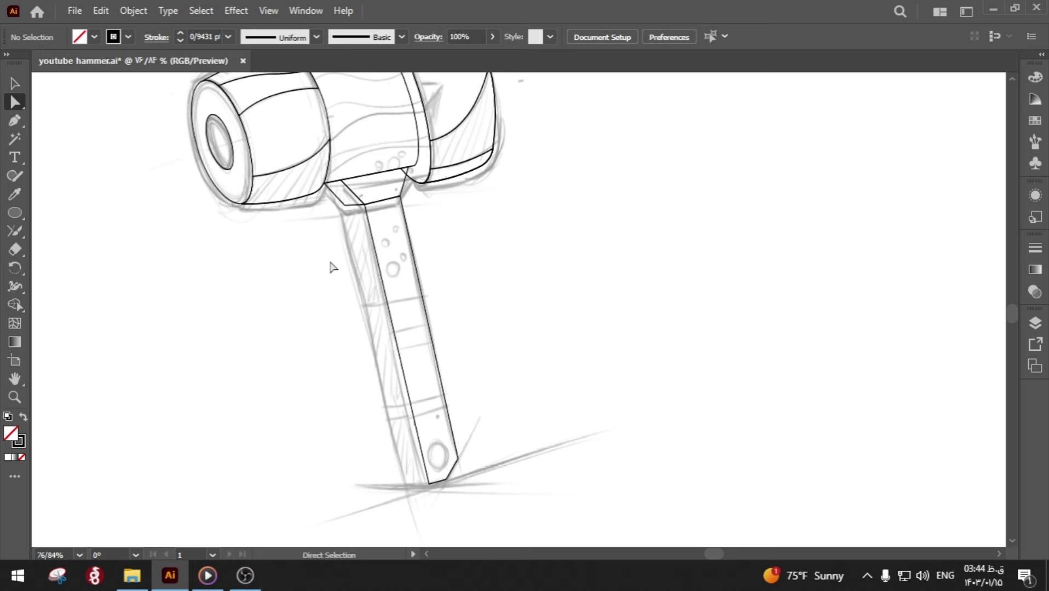
# - Trace the handle's narrow side face as a closed outline
pyautogui.click(345, 206)
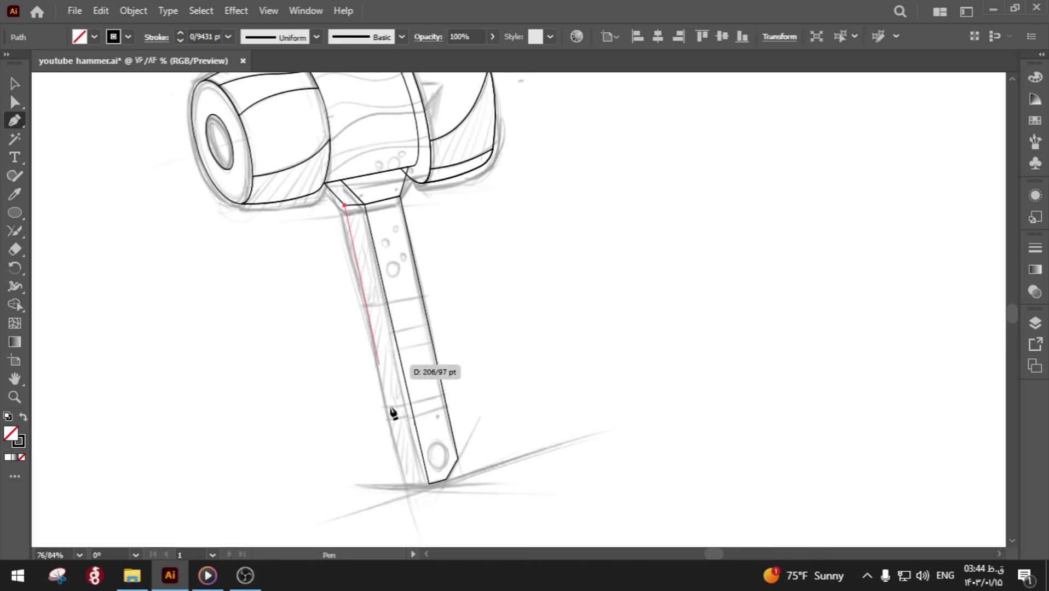
pyautogui.click(408, 485)
pyautogui.click(365, 206)
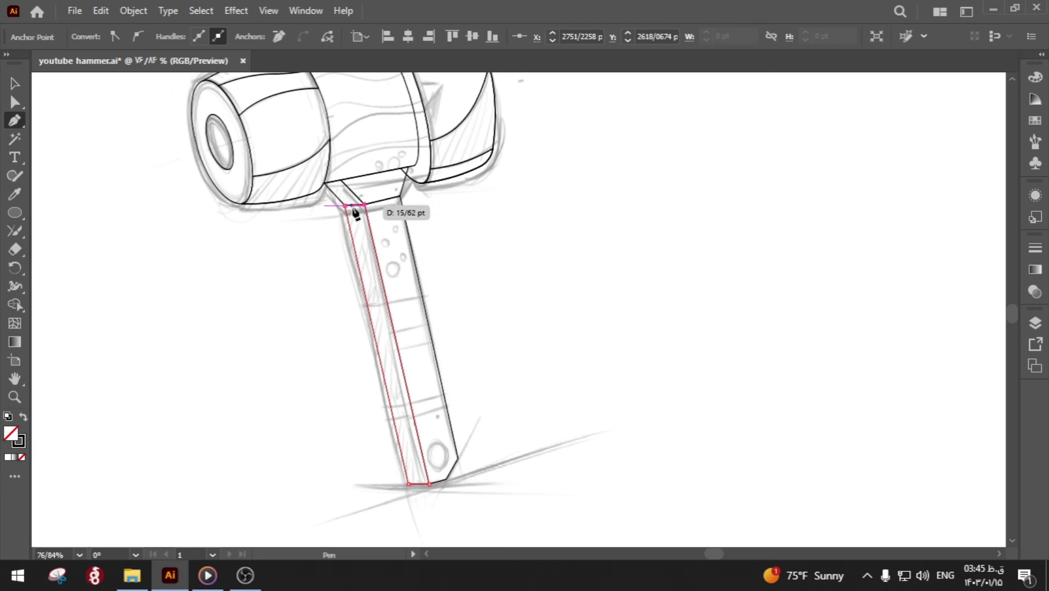
pyautogui.keyDown('ctrl'); pyautogui.click(382, 476); pyautogui.keyUp('ctrl')
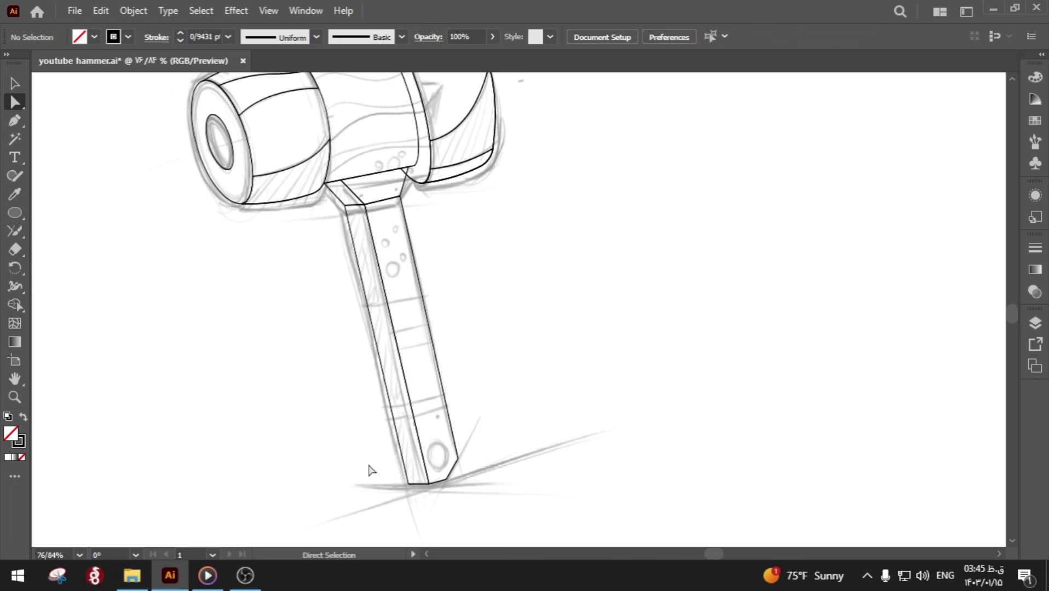
# - Draw an ellipse over the hole at the handle's end
pyautogui.click(15, 213)
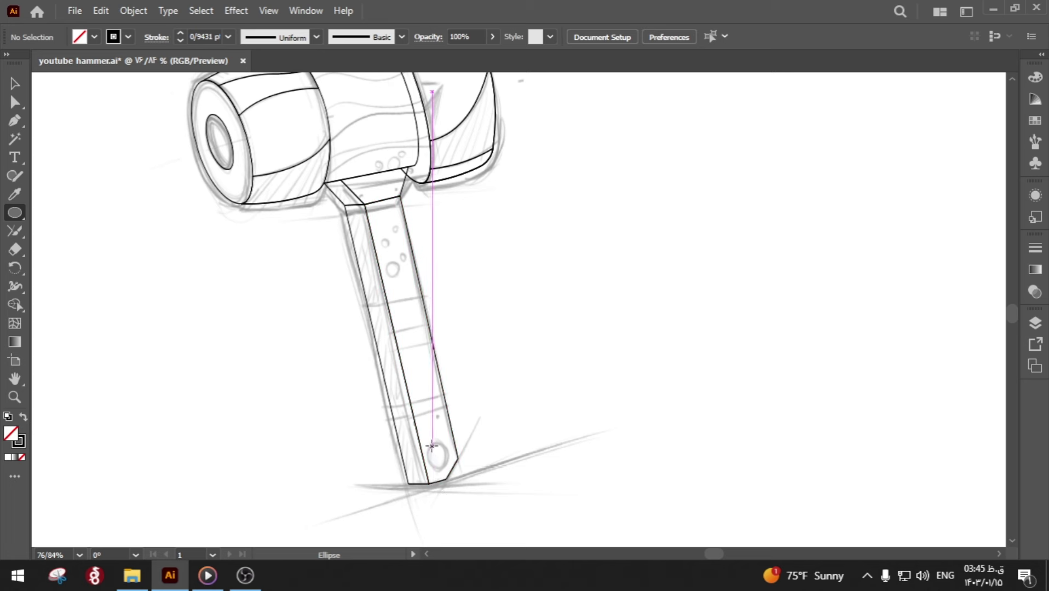
pyautogui.moveTo(429, 442); pyautogui.dragTo(449, 470)
pyautogui.keyDown('ctrl'); pyautogui.click(480, 477); pyautogui.keyUp('ctrl')
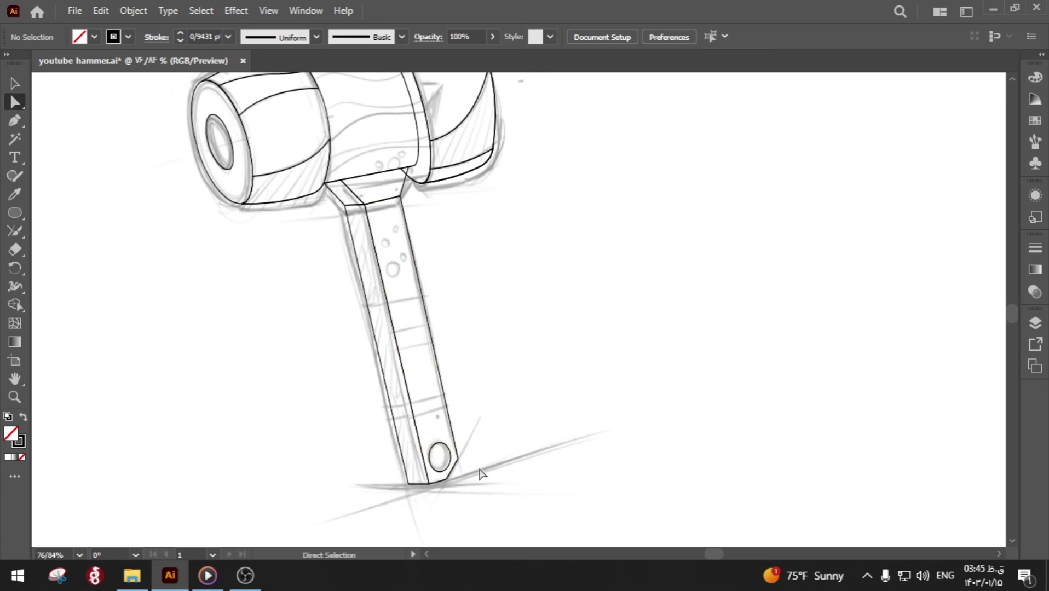
# - Outline the upper side band of the handle beside the collar
pyautogui.press('p')
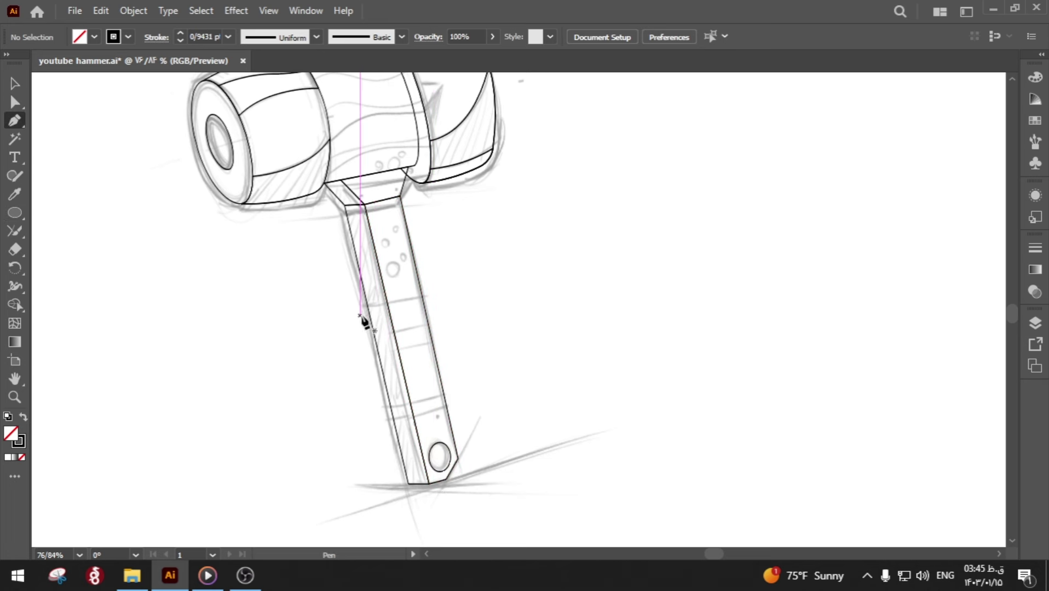
pyautogui.moveTo(369, 306); pyautogui.dragTo(390, 309)
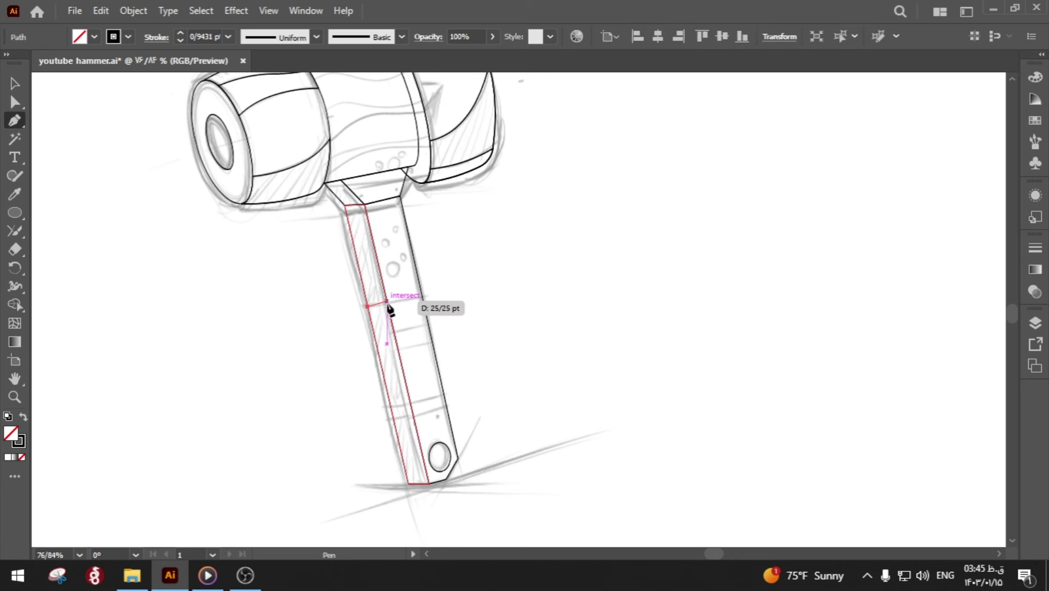
pyautogui.moveTo(364, 205); pyautogui.dragTo(355, 213)
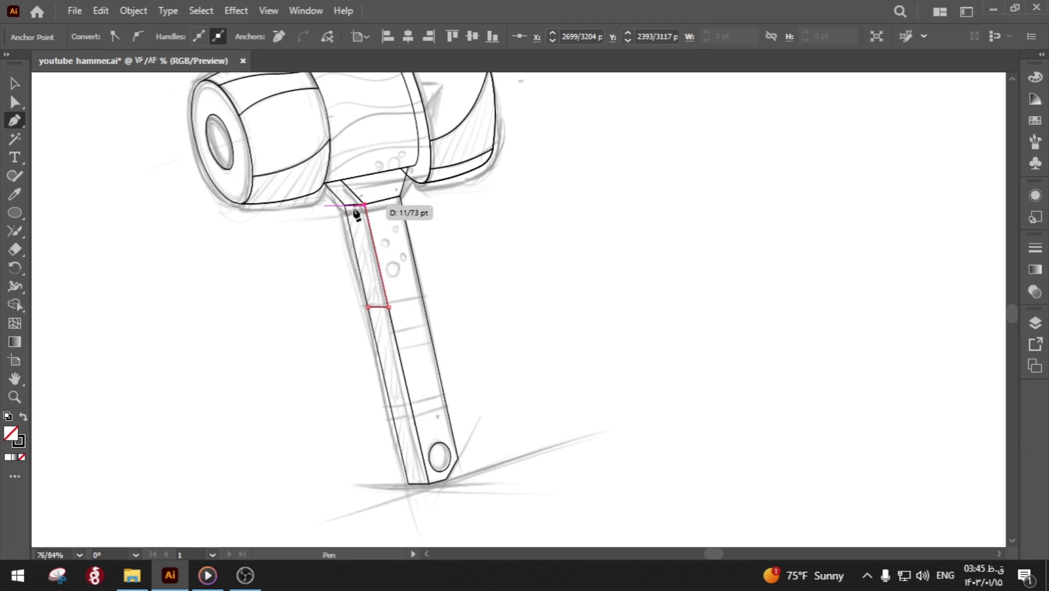
pyautogui.click(345, 206)
pyautogui.click(368, 306)
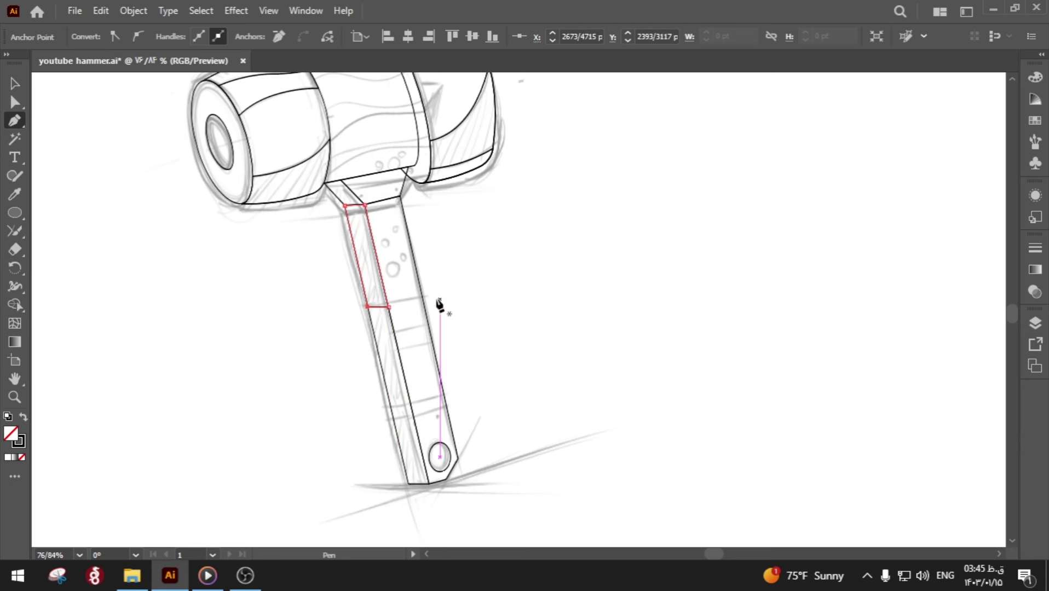
# - Outline the upper front band of the handle as a closed quad
pyautogui.click(423, 296)
pyautogui.click(388, 306)
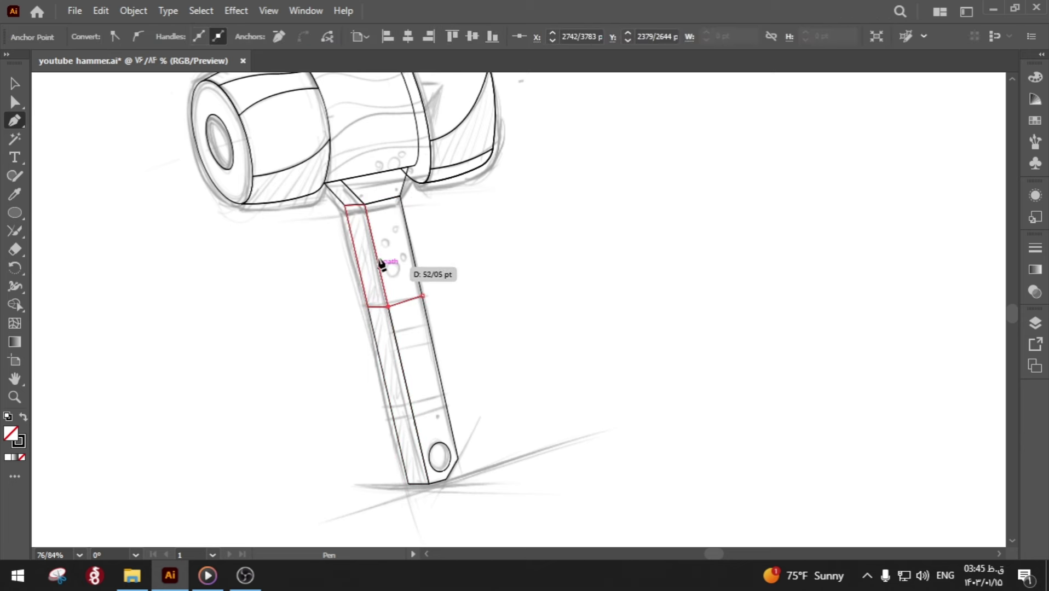
pyautogui.click(364, 206)
pyautogui.click(400, 196)
pyautogui.click(423, 296)
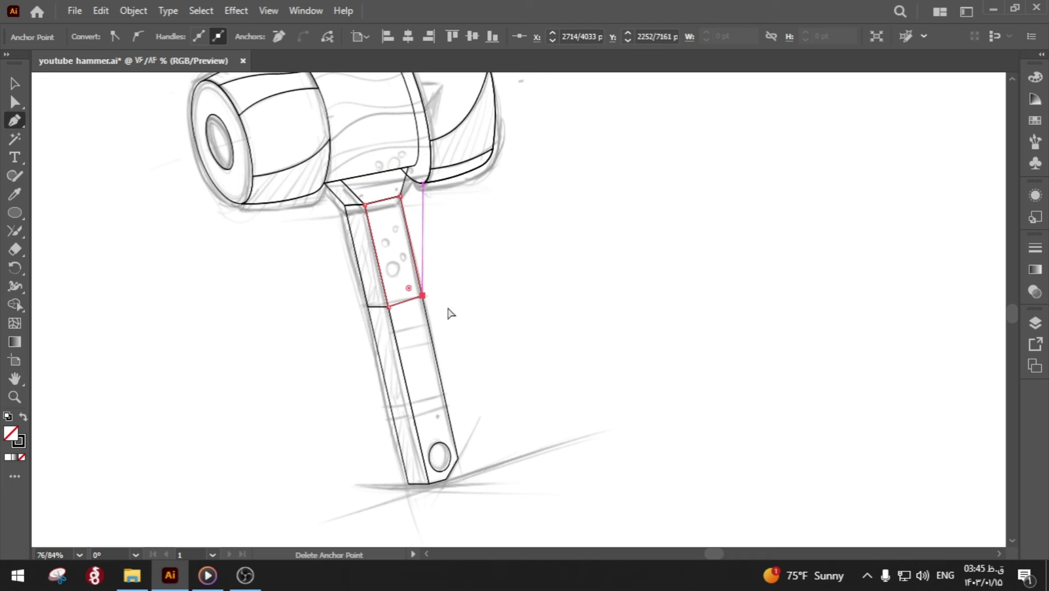
pyautogui.keyDown('ctrl'); pyautogui.click(465, 319); pyautogui.keyUp('ctrl')
# - Draw three small bubble circles on the upper handle
pyautogui.click(14, 213)
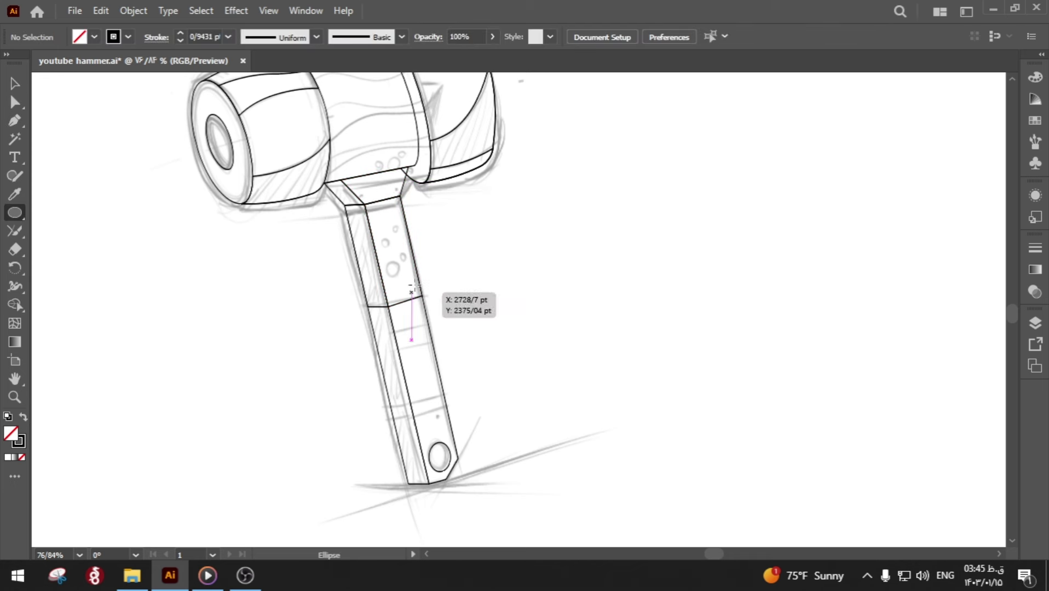
pyautogui.moveTo(386, 259); pyautogui.dragTo(404, 276)
pyautogui.moveTo(382, 239); pyautogui.dragTo(393, 251)
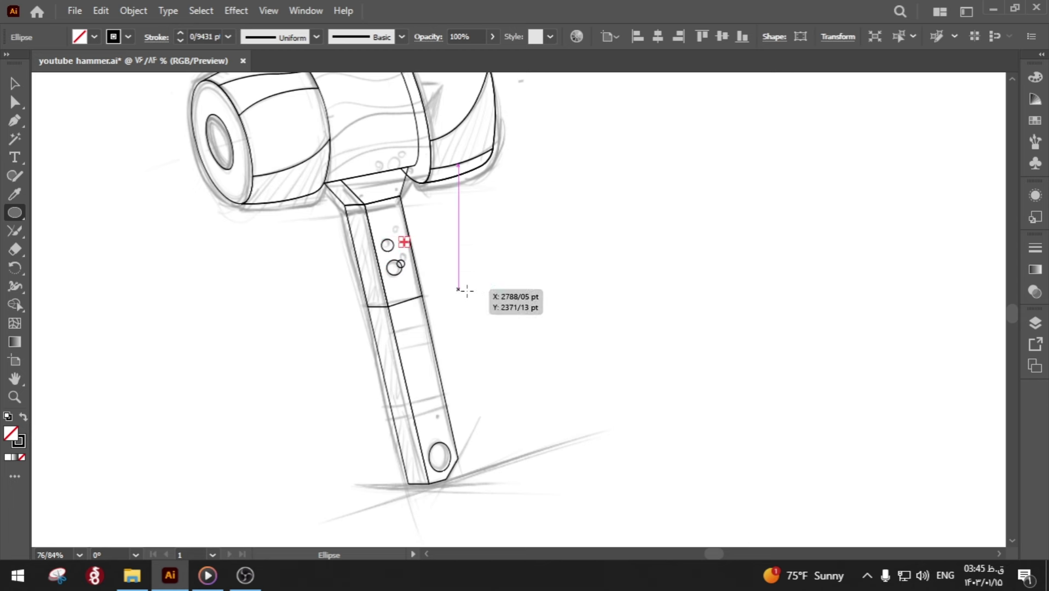
pyautogui.click(405, 241)
# - Reposition and resize the bubble circles on the handle
pyautogui.press('Return')
pyautogui.press('v')
pyautogui.click(458, 297)
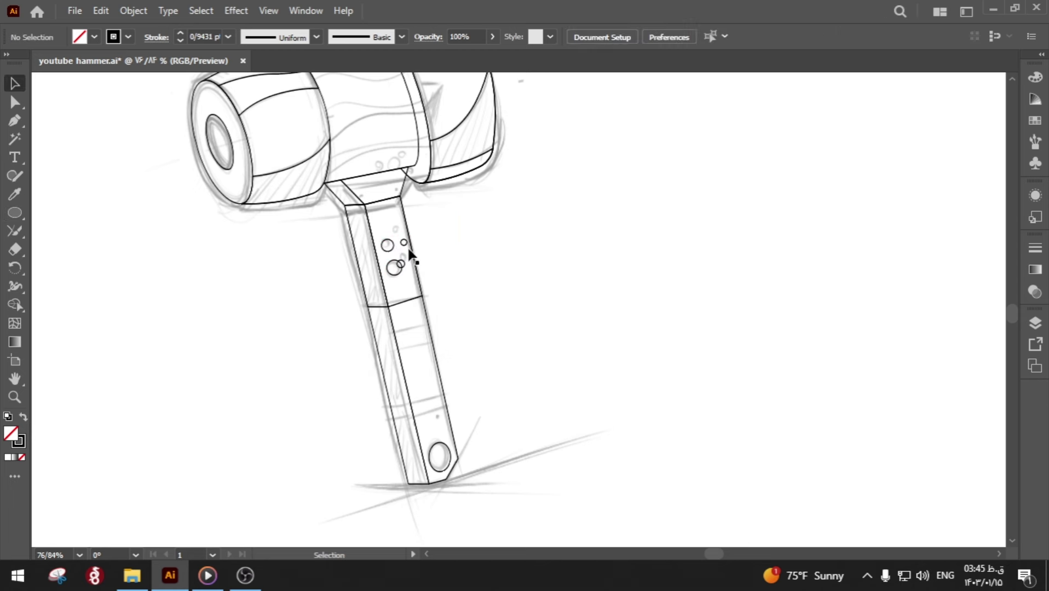
pyautogui.moveTo(404, 241)
pyautogui.mouseDown()
pyautogui.moveTo(389, 245)
pyautogui.moveTo(403, 244)
pyautogui.mouseUp()
pyautogui.click(387, 246)
pyautogui.click(452, 272)
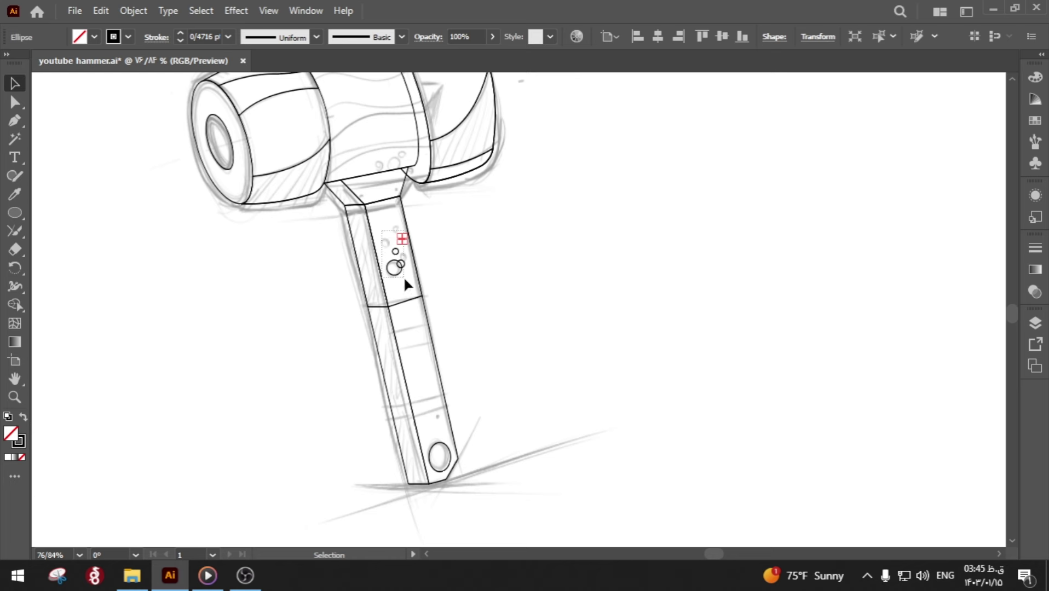
# - Inside the bubble group, shrink the small circle, set its stroke weight, and save
pyautogui.doubleClick(401, 251)
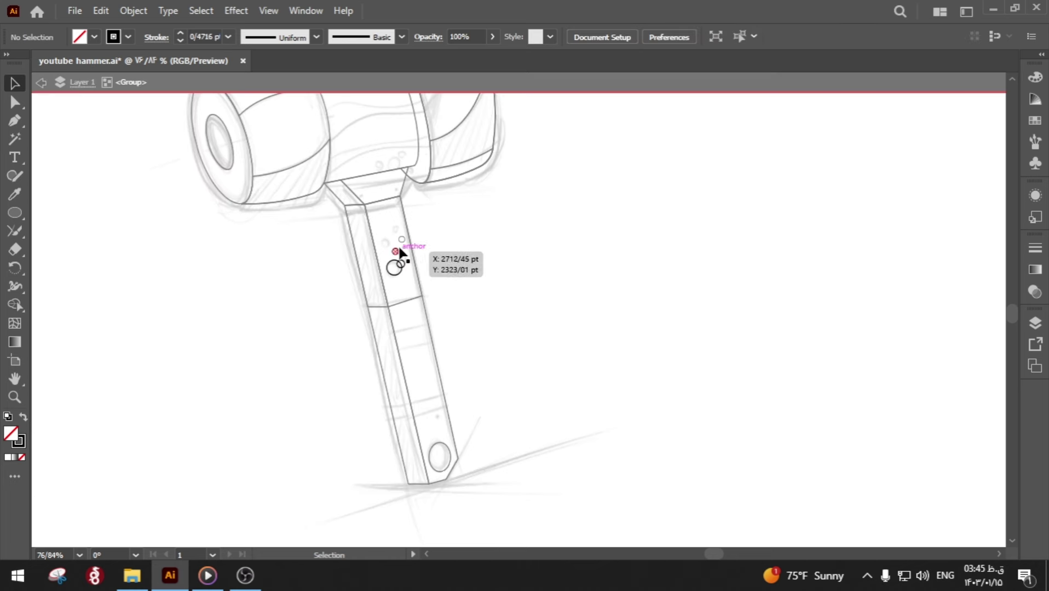
pyautogui.click(401, 241)
pyautogui.moveTo(401, 242); pyautogui.dragTo(405, 244)
pyautogui.click(429, 255)
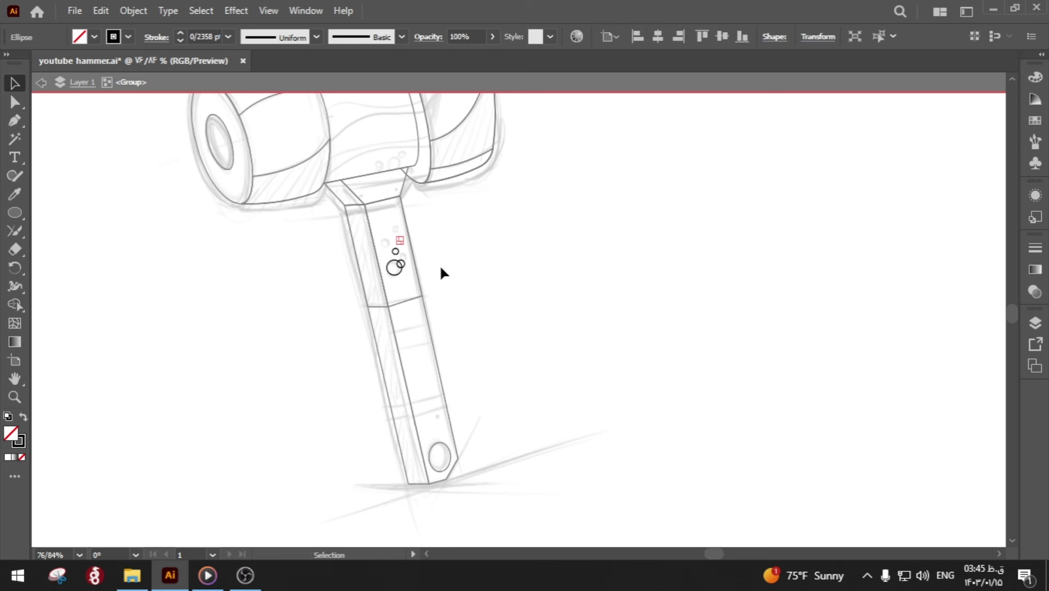
pyautogui.click(227, 37)
pyautogui.click(256, 114)
pyautogui.doubleClick(298, 266)
pyautogui.hotkey('ctrl', 's')
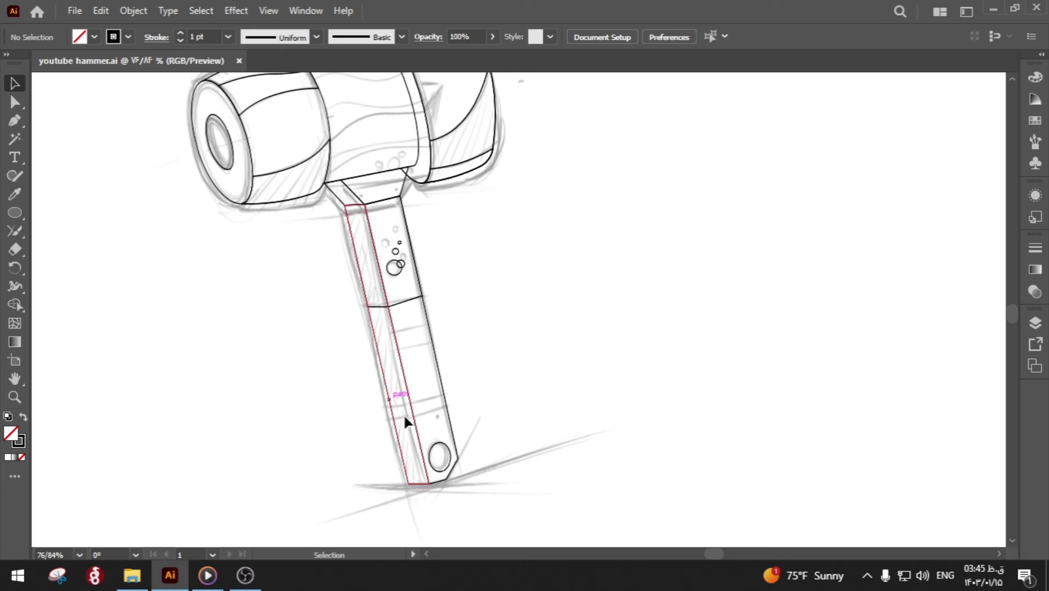
# - Outline the narrow band across the lower handle with the Pen tool
pyautogui.press('p')
pyautogui.click(391, 408)
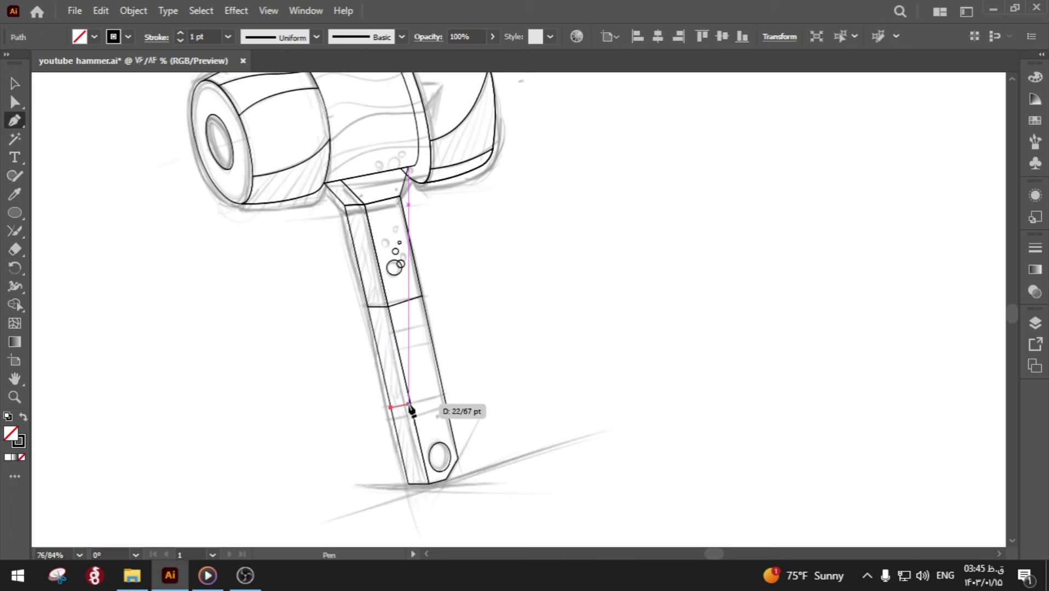
pyautogui.click(411, 406)
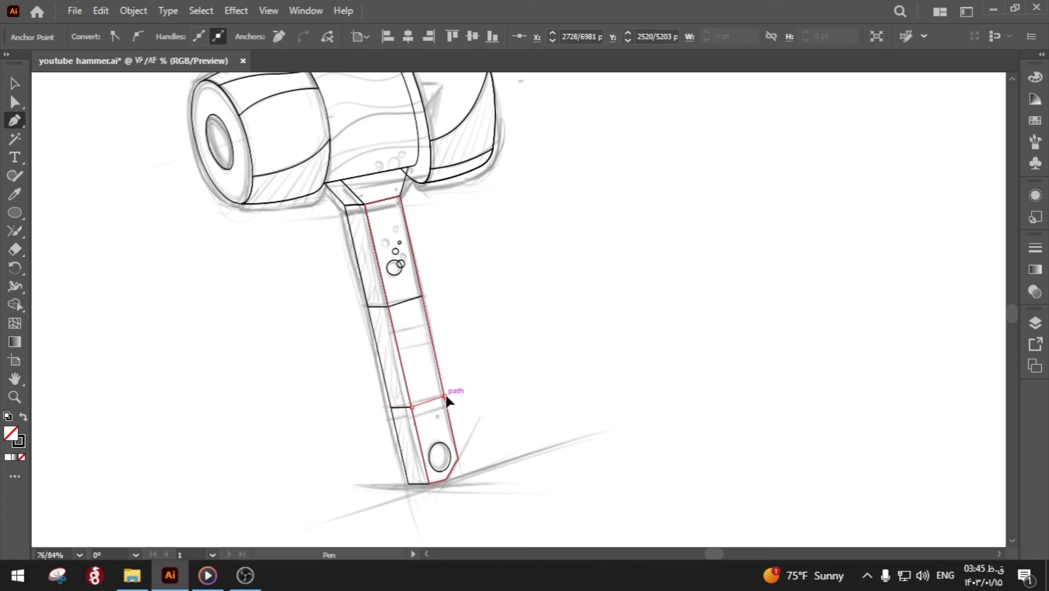
pyautogui.click(448, 408)
pyautogui.click(414, 417)
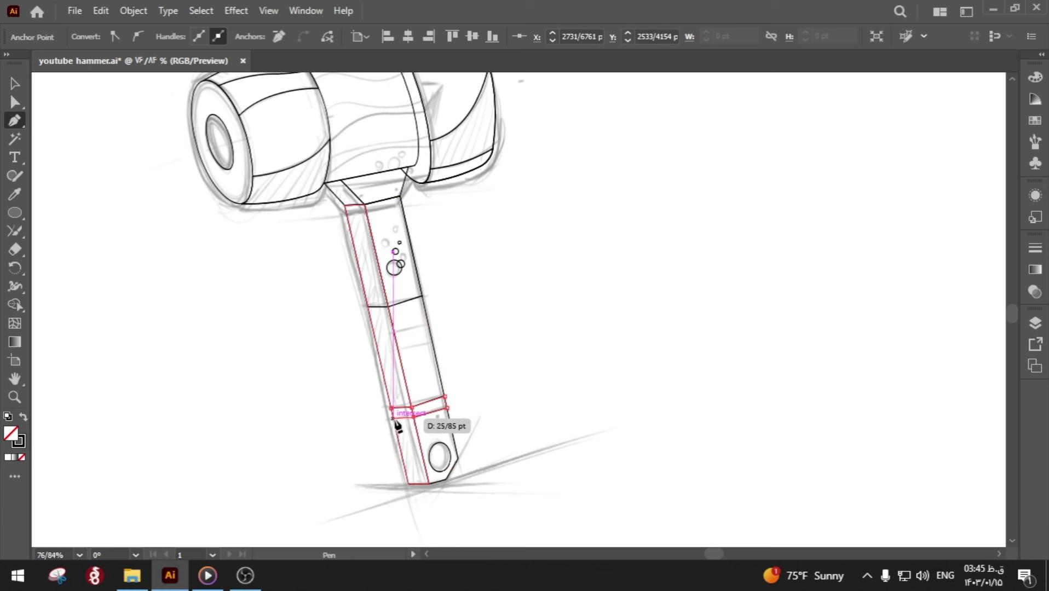
pyautogui.keyDown('ctrl'); pyautogui.click(360, 424); pyautogui.keyUp('ctrl')
pyautogui.press('p')
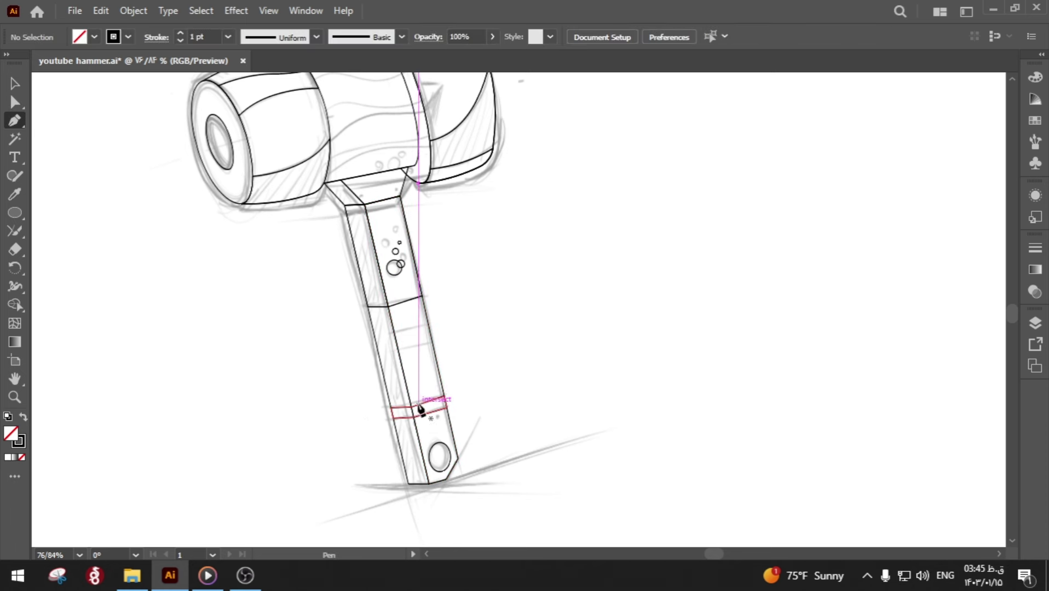
pyautogui.click(393, 419)
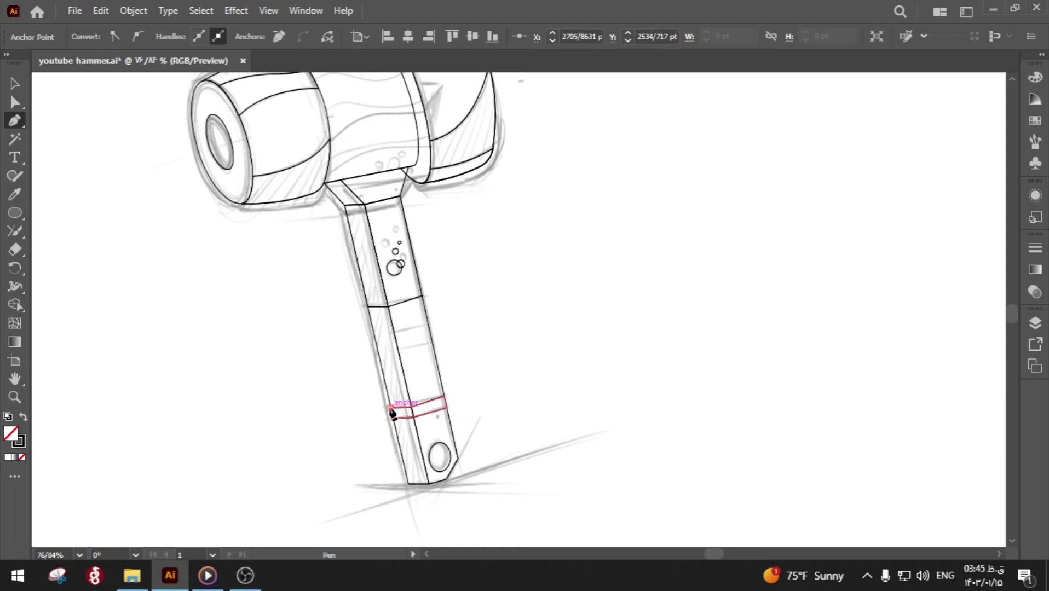
pyautogui.click(412, 408)
pyautogui.keyDown('ctrl'); pyautogui.click(346, 412); pyautogui.keyUp('ctrl')
pyautogui.scroll(3, 326, 347)
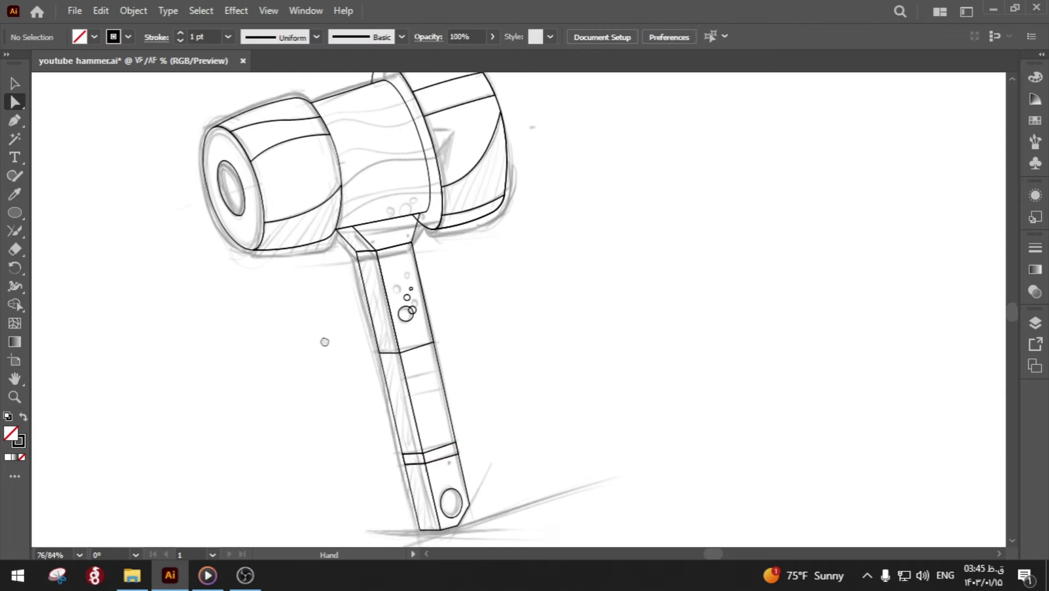
# - Zoom in and sketch a wavy highlight stroke across the middle hammer head with the Pencil
pyautogui.press('z')
pyautogui.moveTo(391, 220)
pyautogui.mouseDown()
pyautogui.moveTo(488, 229)
pyautogui.moveTo(467, 252)
pyautogui.mouseUp()
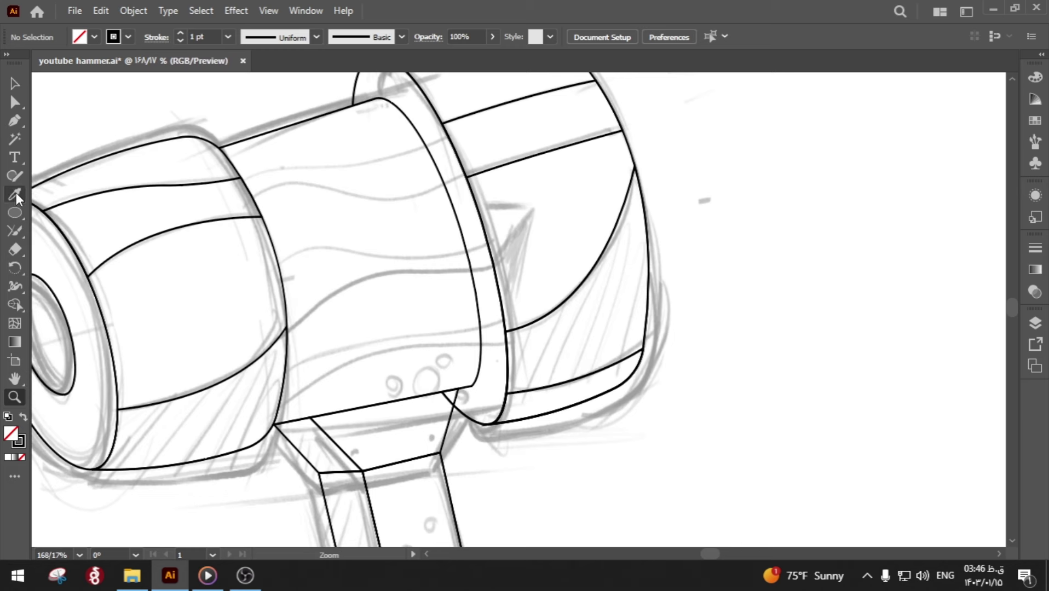
pyautogui.rightClick(19, 227)
pyautogui.click(76, 233)
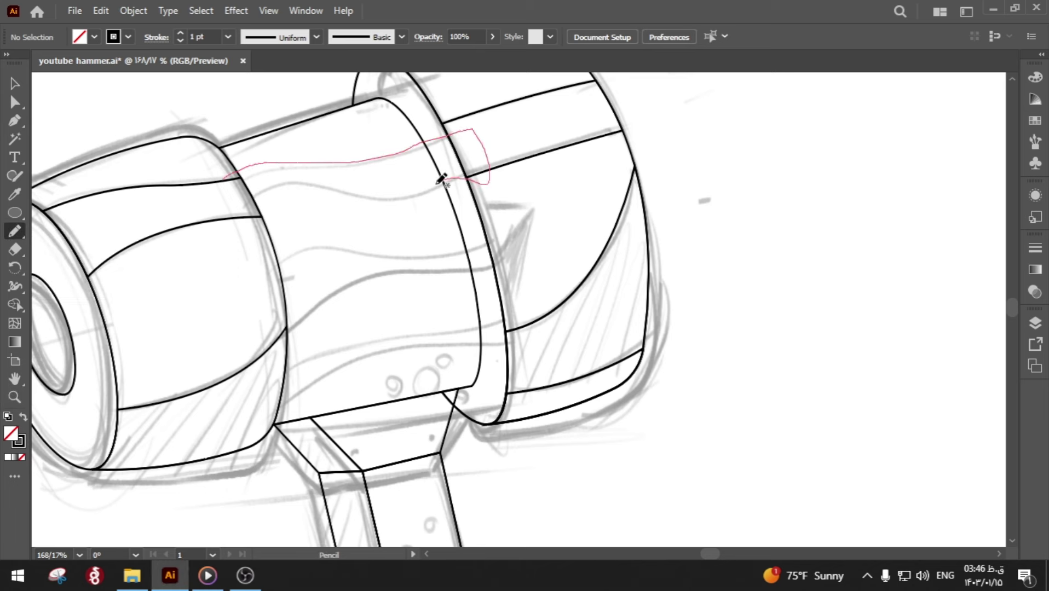
pyautogui.moveTo(208, 187); pyautogui.dragTo(206, 188)
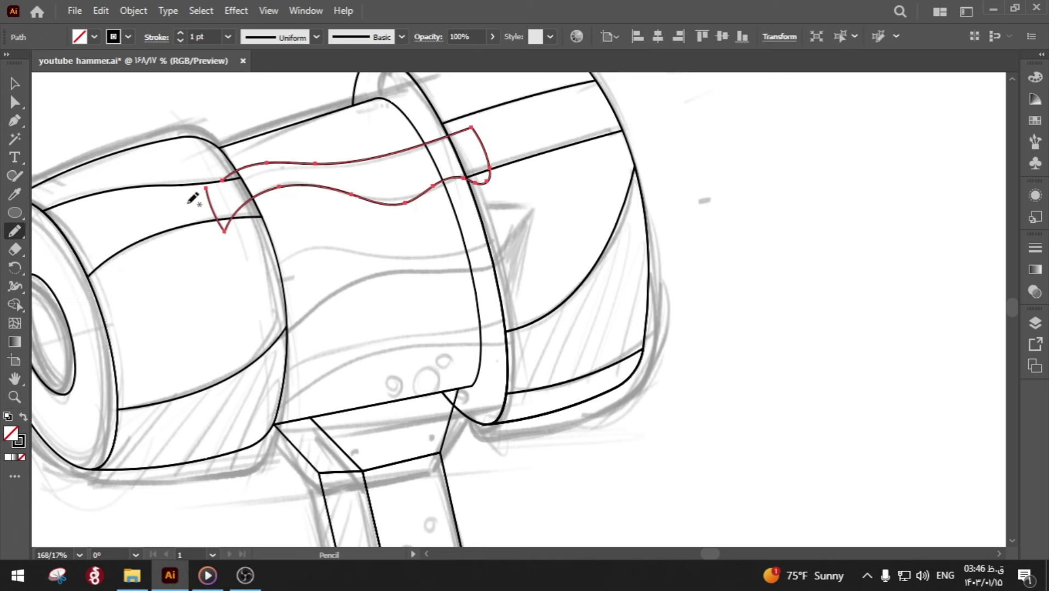
pyautogui.hotkey('ctrl', 'z')
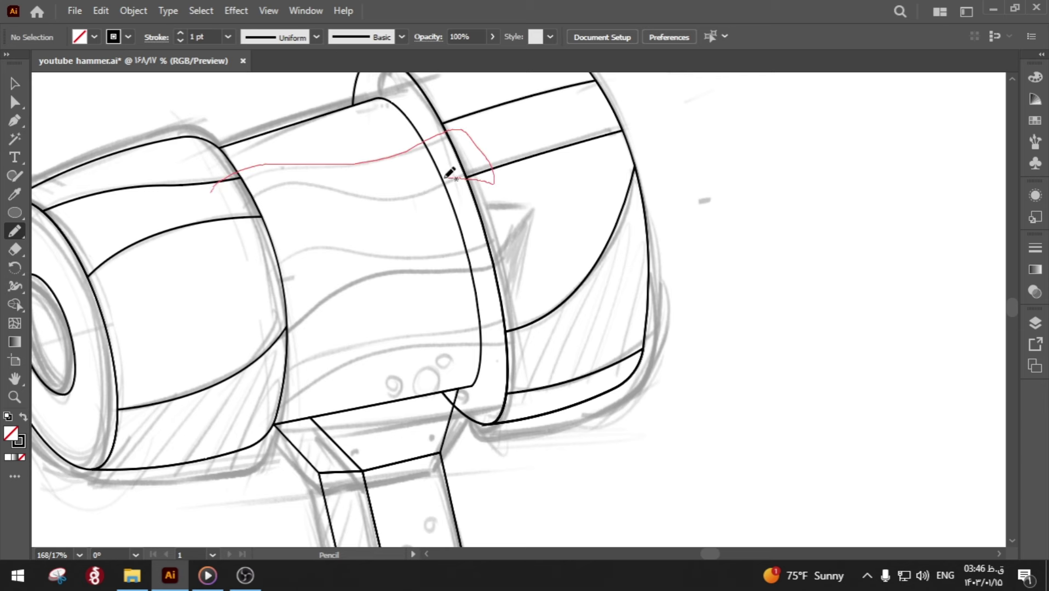
pyautogui.moveTo(314, 183); pyautogui.dragTo(212, 216)
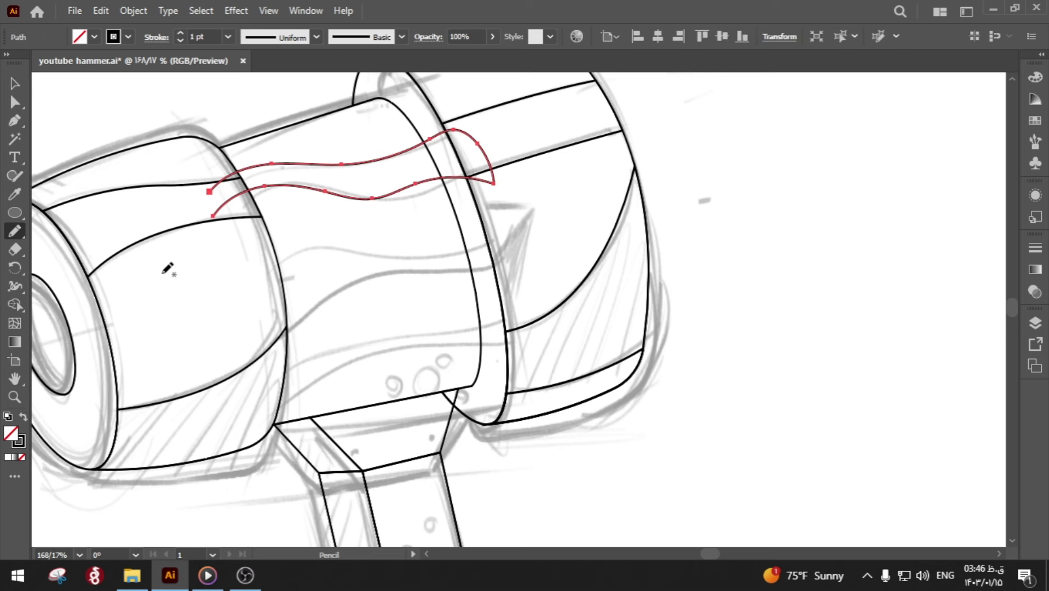
pyautogui.hotkey('ctrl', 'z')
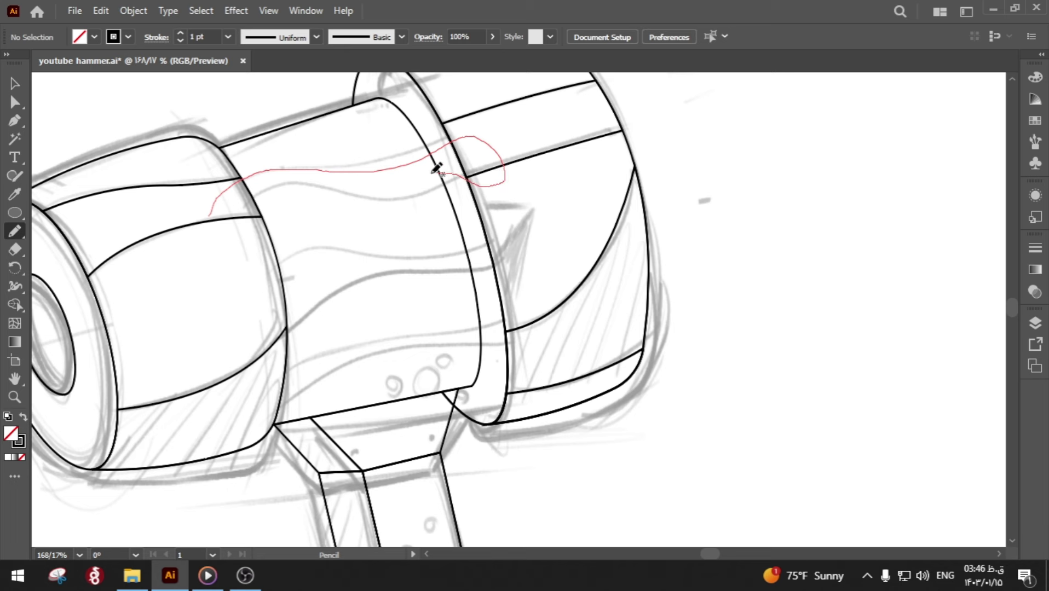
pyautogui.moveTo(286, 188); pyautogui.dragTo(222, 227)
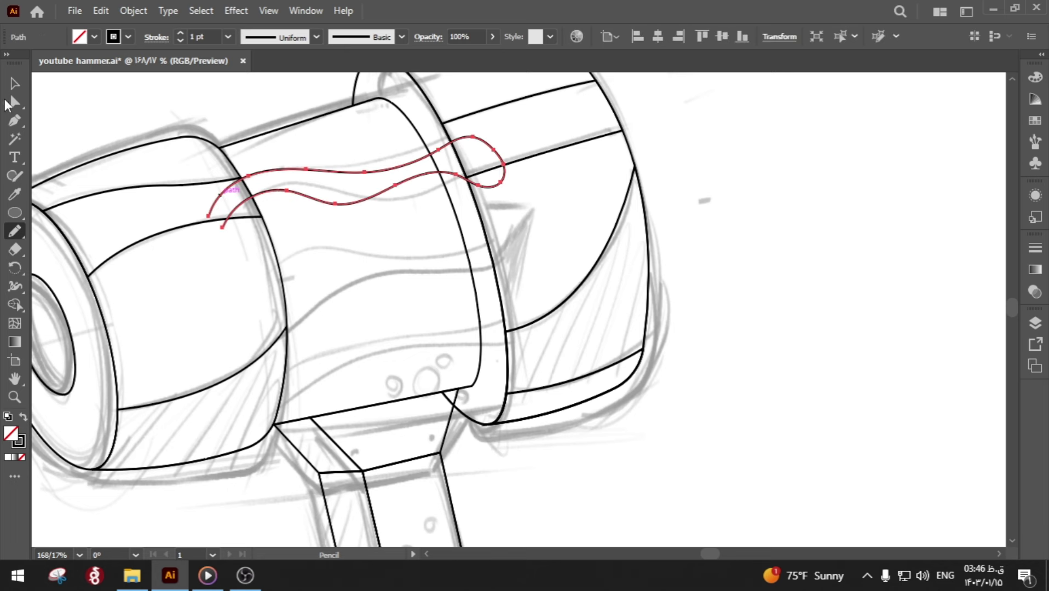
# - Reshape and smooth the highlight's lower curve by adjusting its anchors
pyautogui.press('a')
pyautogui.moveTo(336, 205)
pyautogui.mouseDown()
pyautogui.moveTo(338, 193)
pyautogui.moveTo(262, 178)
pyautogui.mouseUp()
pyautogui.moveTo(16, 229); pyautogui.dragTo(96, 250)
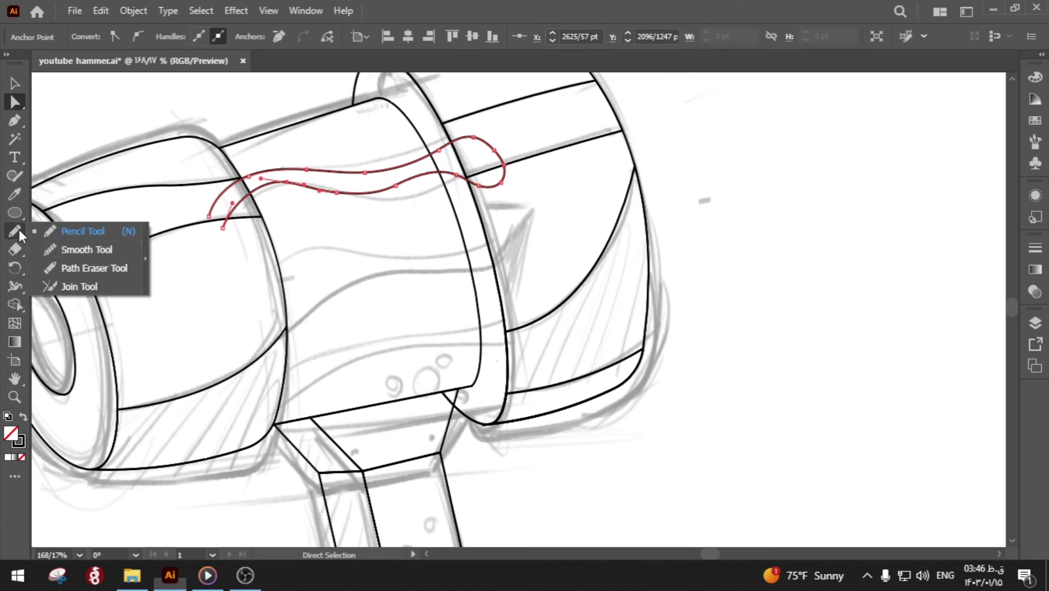
pyautogui.click(96, 250)
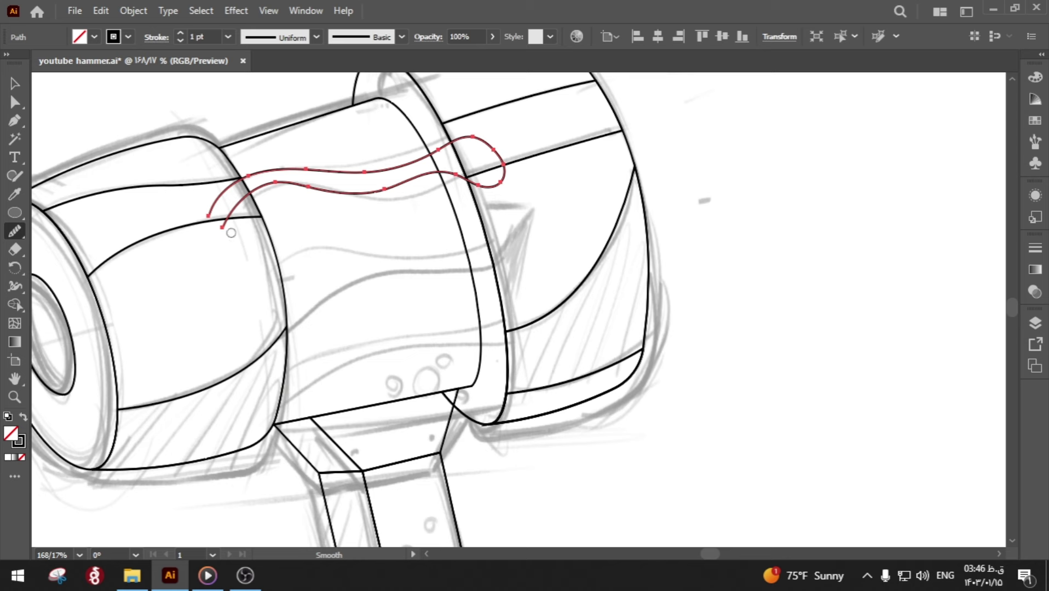
pyautogui.moveTo(231, 233); pyautogui.dragTo(454, 178)
# - Select the middle and left head outlines together for Shape Builder merging
pyautogui.click(15, 84)
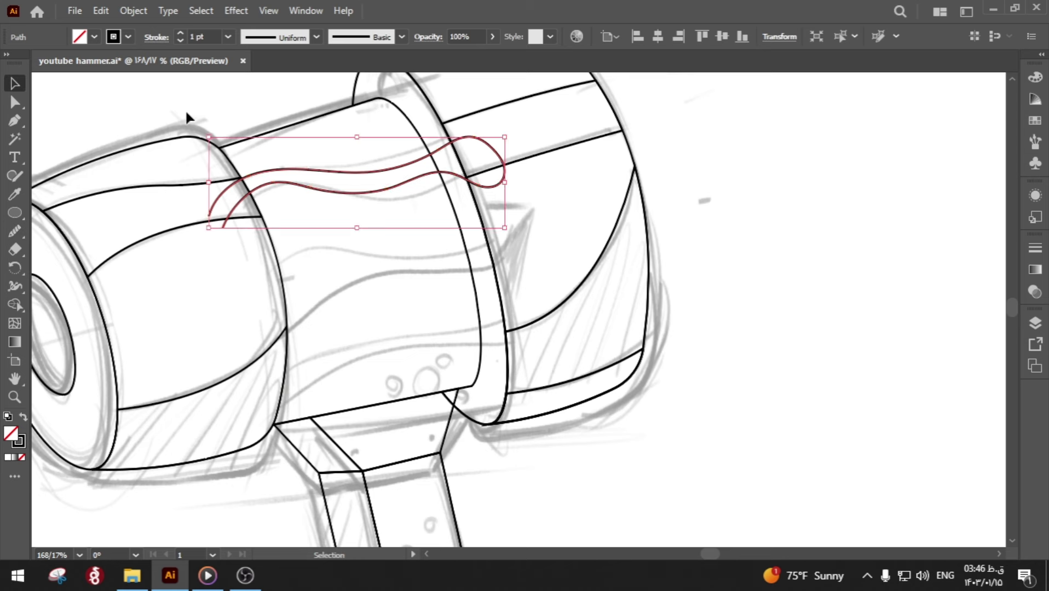
pyautogui.click(210, 224)
pyautogui.press('a')
pyautogui.moveTo(219, 225); pyautogui.dragTo(272, 108)
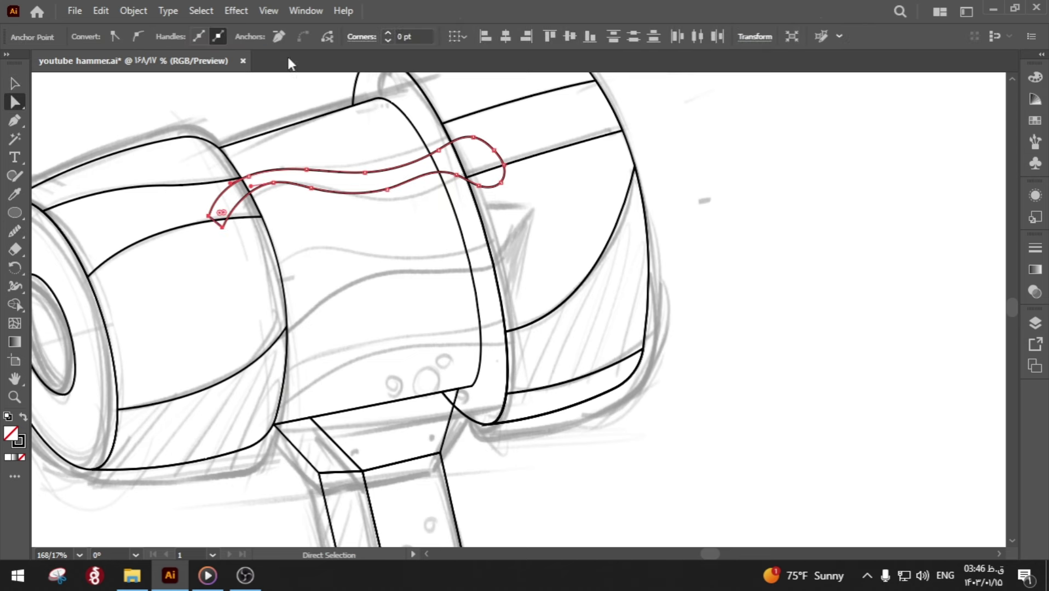
pyautogui.click(151, 111)
pyautogui.click(11, 85)
pyautogui.click(324, 189)
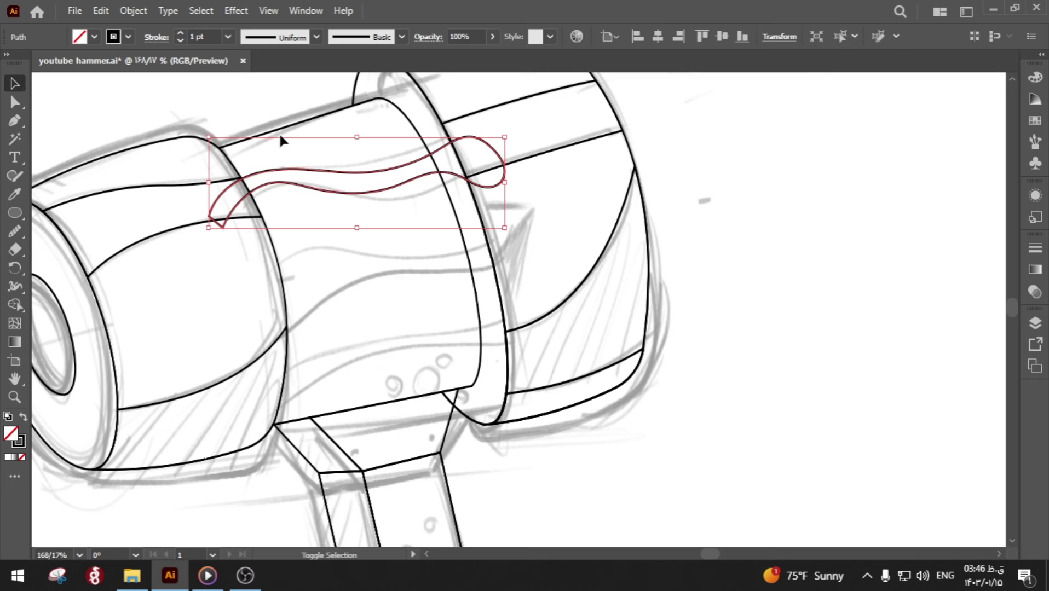
pyautogui.click(279, 129)
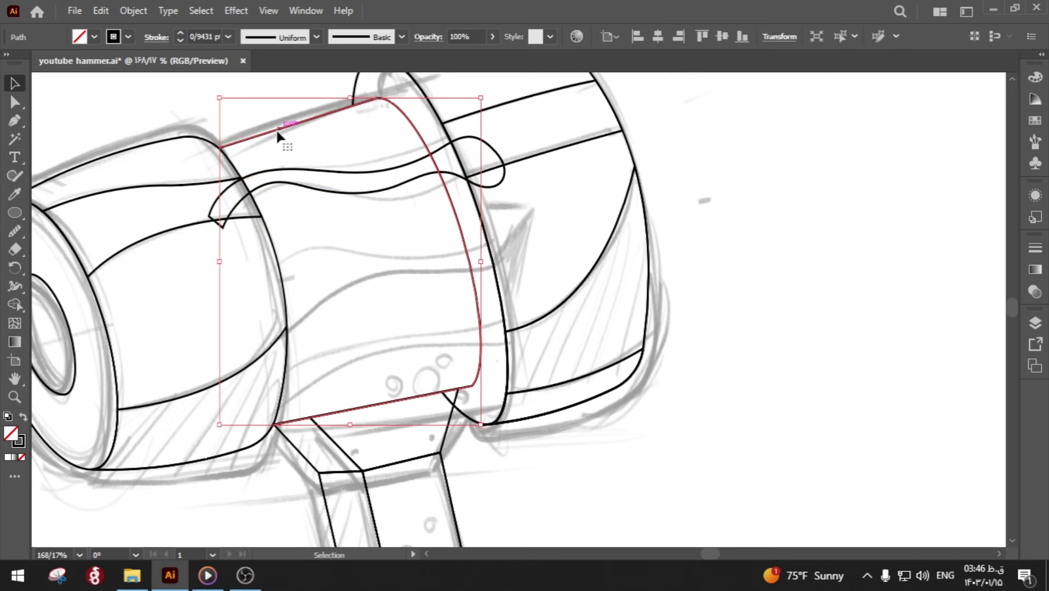
pyautogui.keyDown('shift'); pyautogui.click(235, 167); pyautogui.keyUp('shift')
pyautogui.click(15, 305)
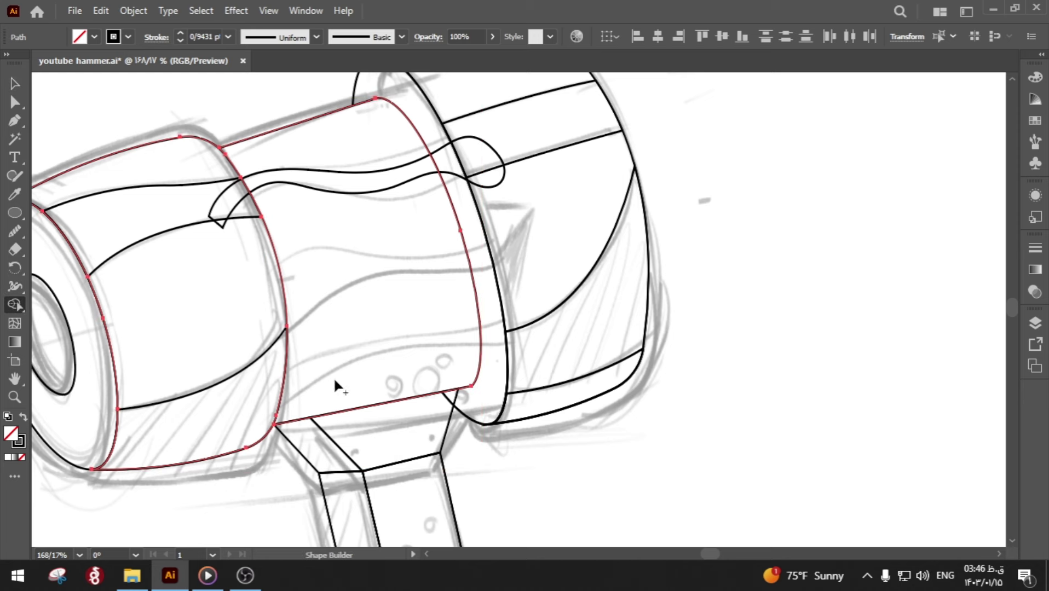
# - Select the middle head and lower barrel shapes, then add a Pen anchor where handle meets head
pyautogui.hotkey('ctrl', 'shift', 'a')
pyautogui.press('a')
pyautogui.click(323, 416)
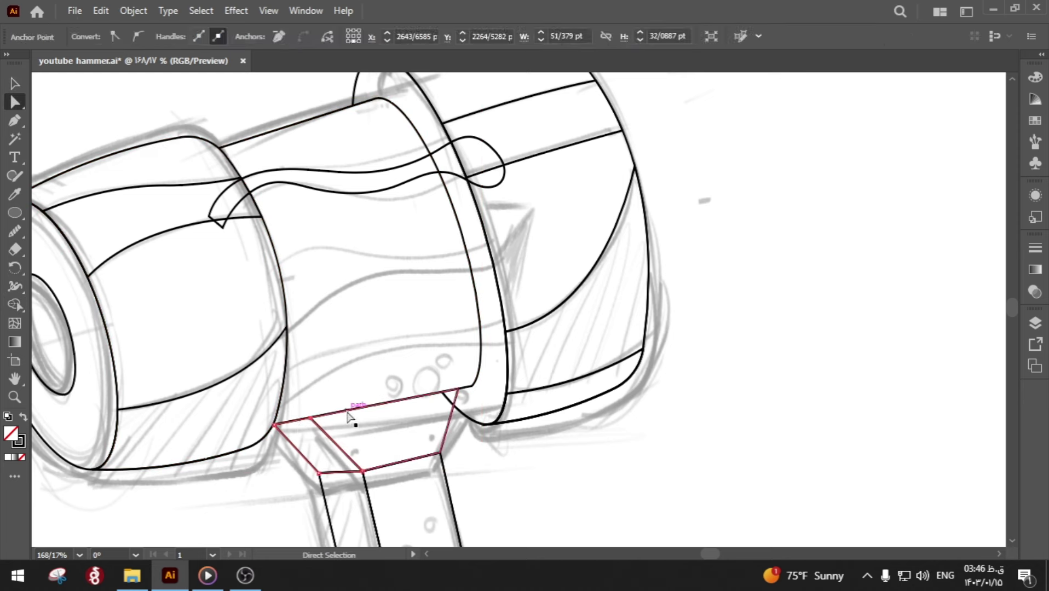
pyautogui.click(480, 374)
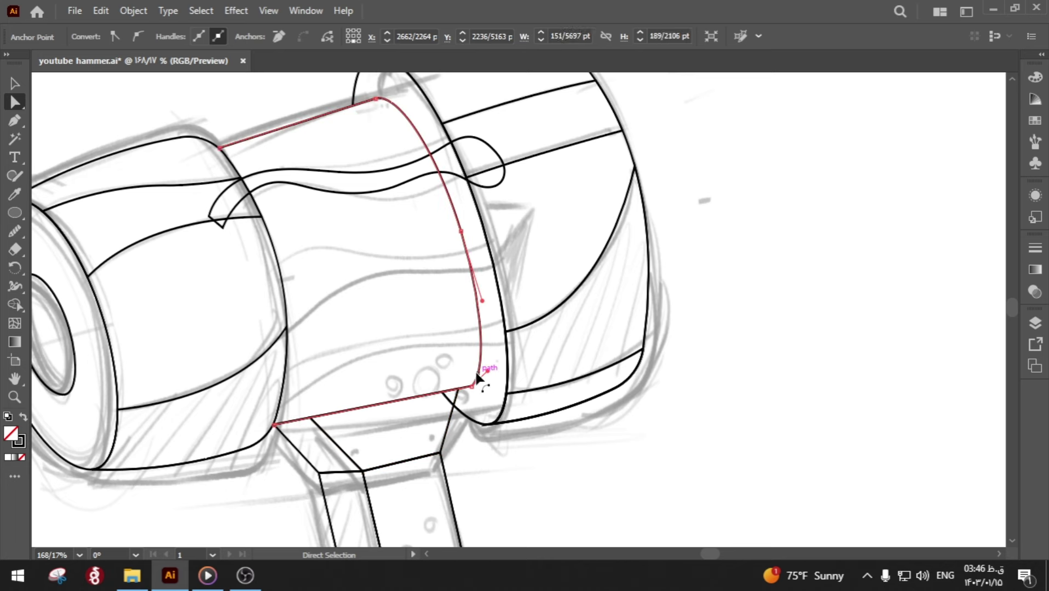
pyautogui.keyDown('shift'); pyautogui.click(275, 424); pyautogui.keyUp('shift')
pyautogui.press('p')
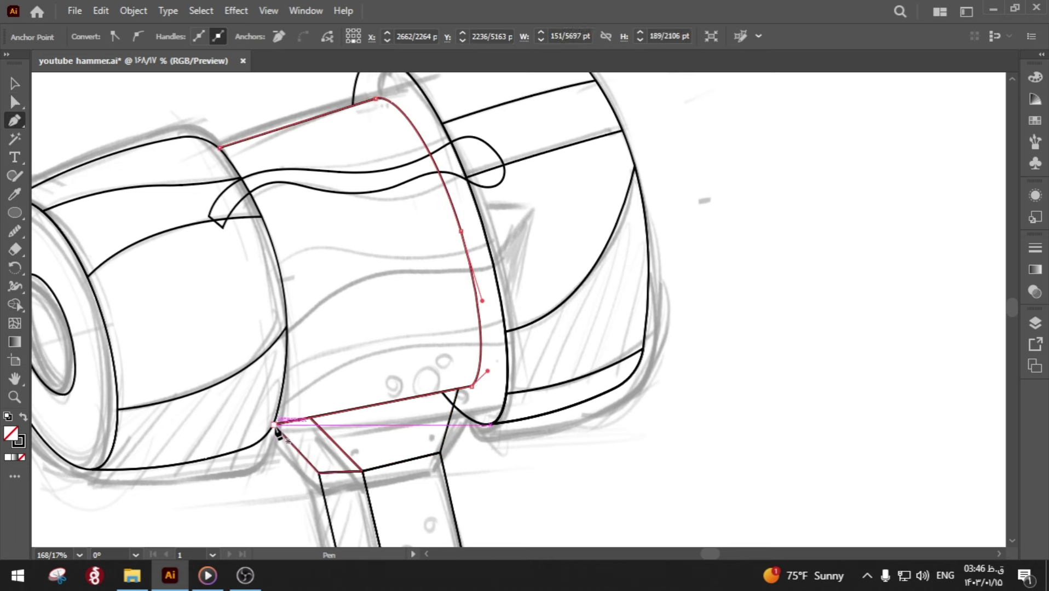
pyautogui.hotkey('ctrl', 'shift', 'a')
pyautogui.click(270, 425)
pyautogui.press('v')
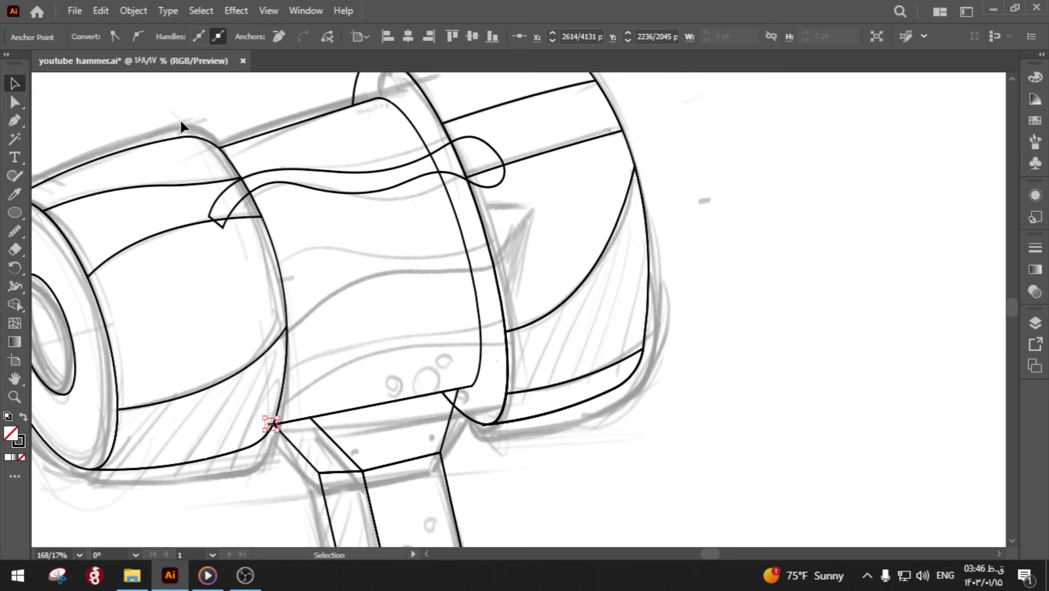
# - Nudge the middle band's corner anchor where the handle meets the head
pyautogui.click(266, 178)
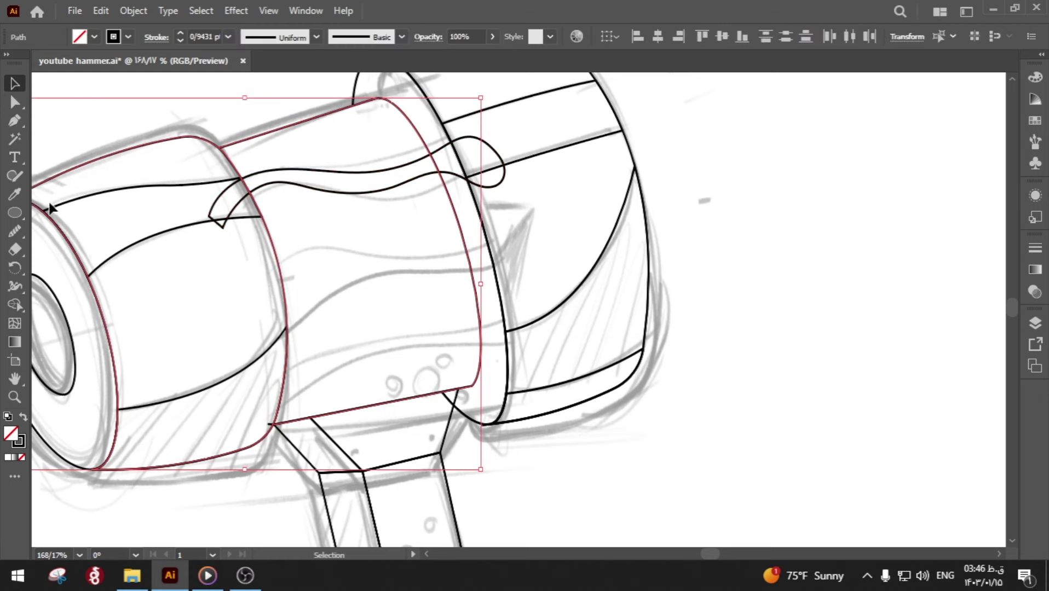
pyautogui.press('a')
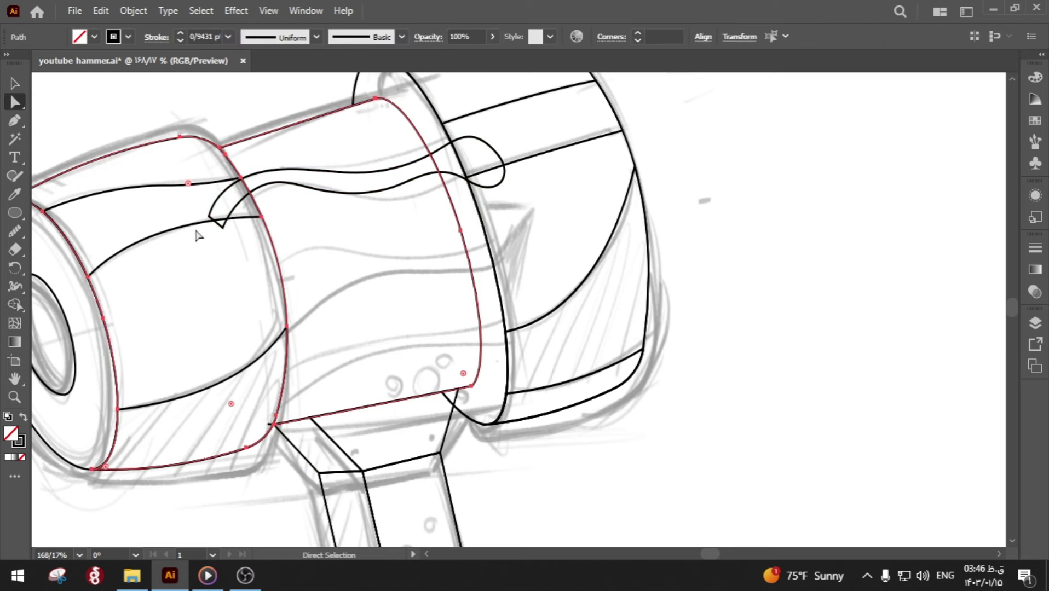
pyautogui.click(189, 221)
pyautogui.moveTo(271, 424); pyautogui.dragTo(275, 421)
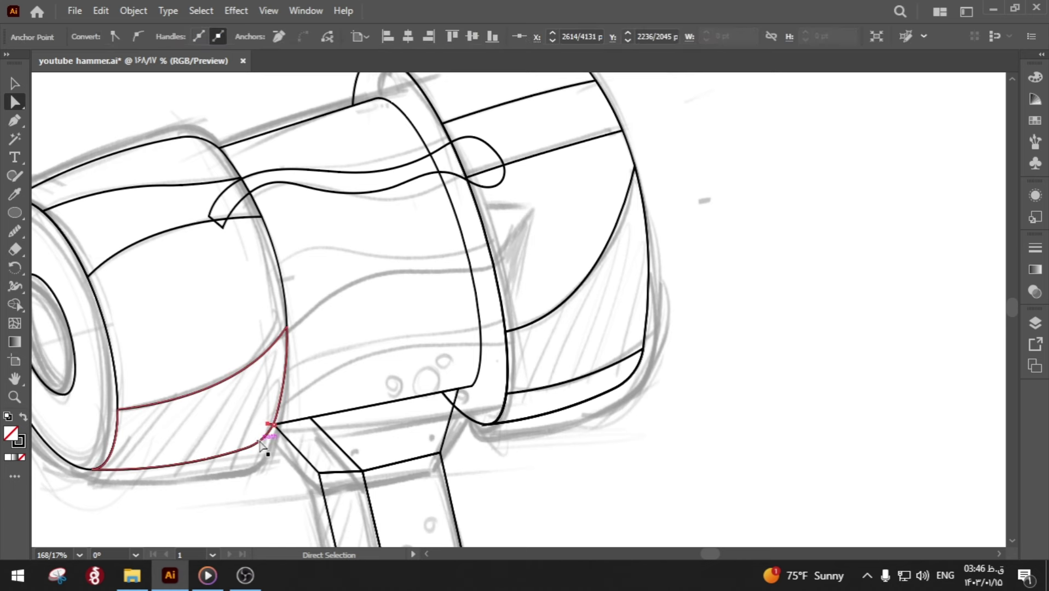
pyautogui.hotkey('ctrl', 'shift', 'a')
pyautogui.press('v')
# - In isolation mode, extend the band outline's bottom edge to its left corner with the Pen
pyautogui.doubleClick(364, 417)
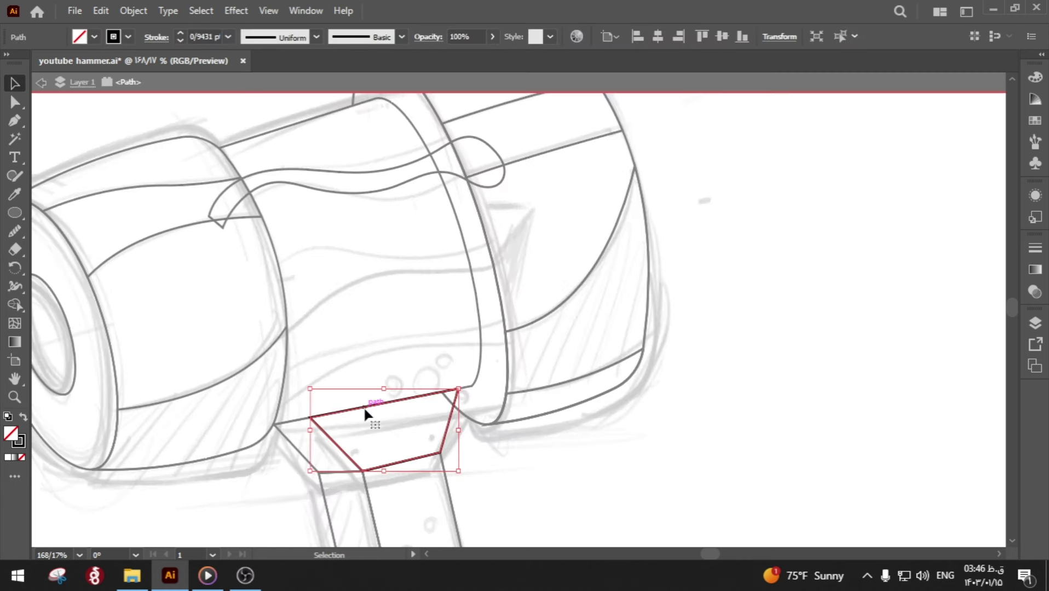
pyautogui.click(327, 331)
pyautogui.doubleClick(326, 328)
pyautogui.click(476, 328)
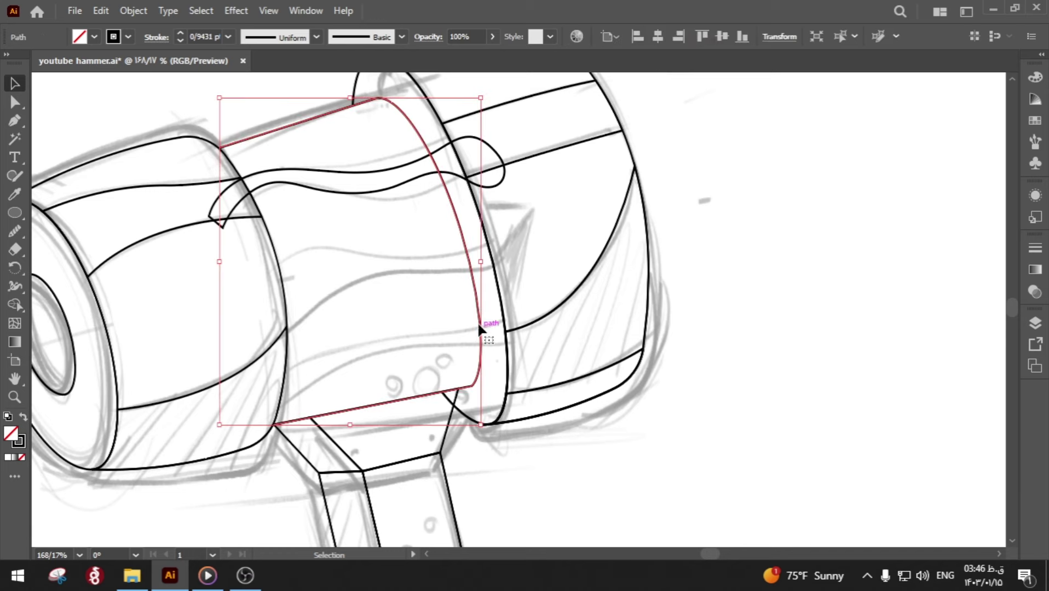
pyautogui.doubleClick(476, 317)
pyautogui.press('p')
pyautogui.click(273, 424)
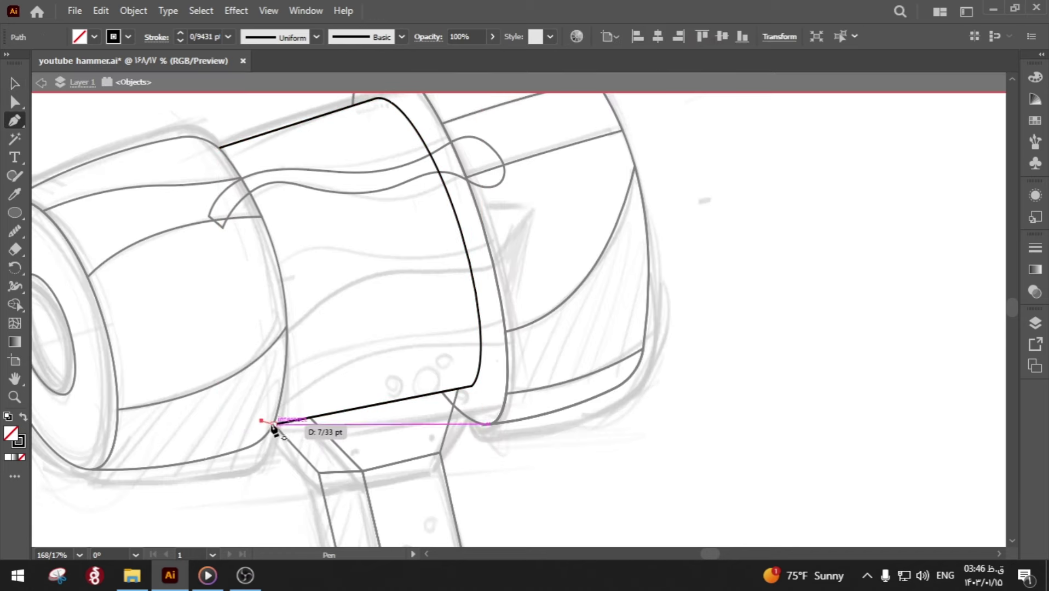
pyautogui.moveTo(219, 147); pyautogui.dragTo(221, 155)
pyautogui.press('a')
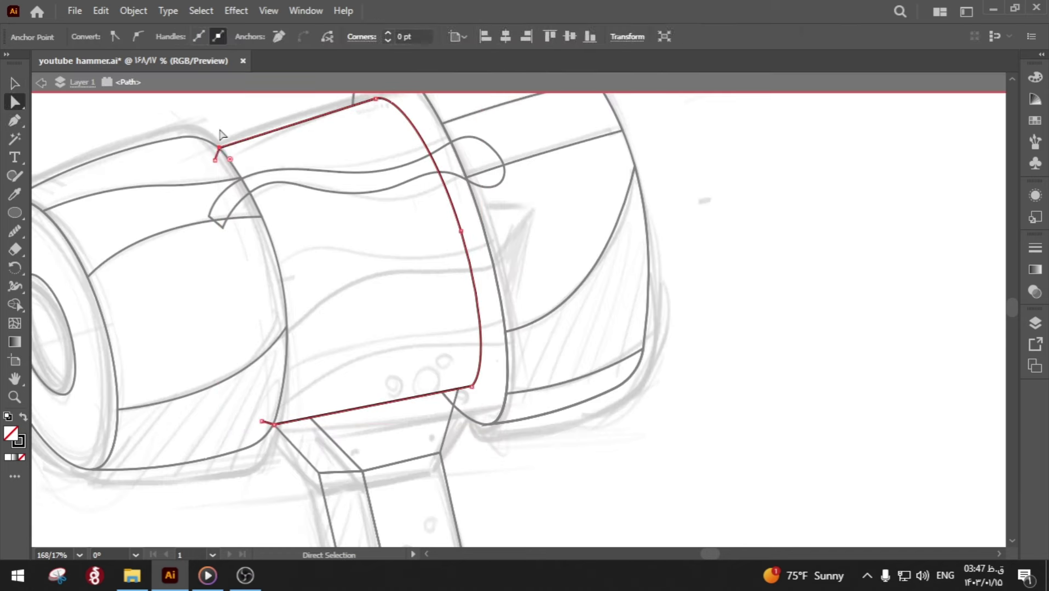
pyautogui.press('Escape')
# - Merge the middle band region into one shape with Shape Builder and select the old wavy stripe
pyautogui.click(15, 322)
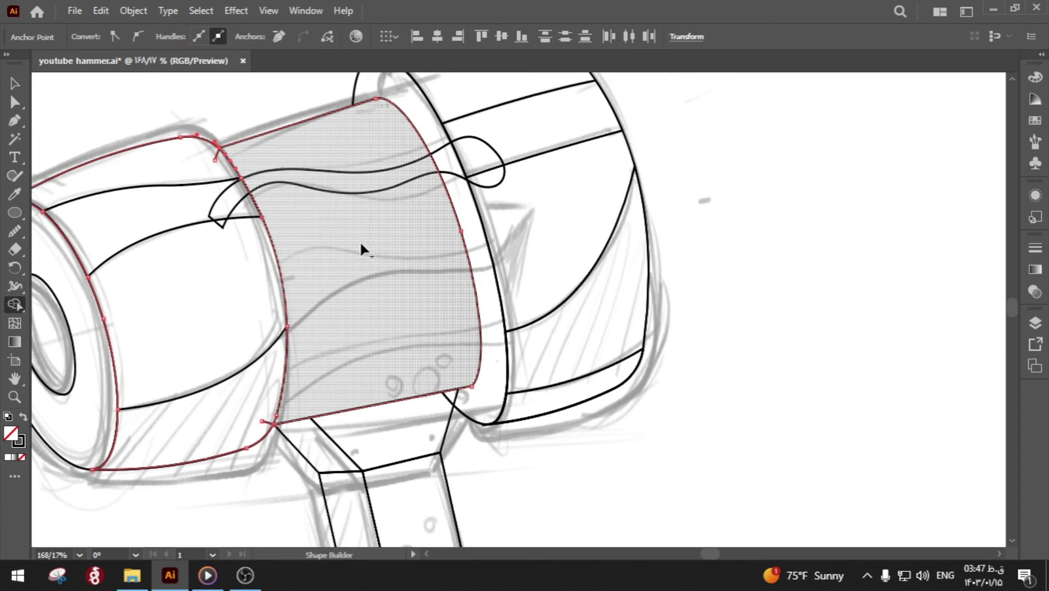
pyautogui.click(356, 237)
pyautogui.press('a')
pyautogui.click(215, 160)
pyautogui.click(244, 402)
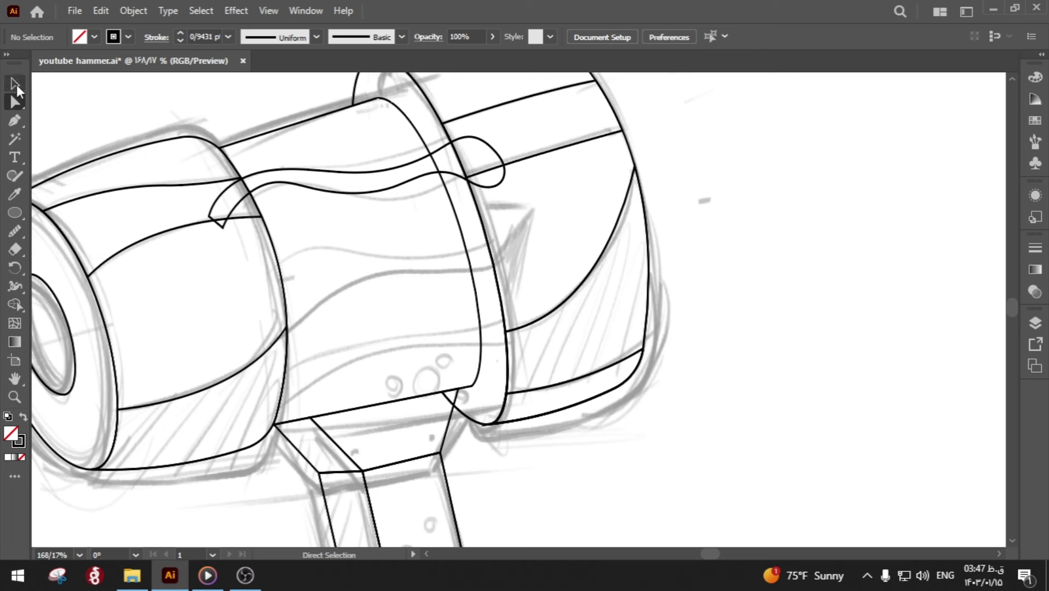
pyautogui.click(15, 83)
pyautogui.click(230, 159)
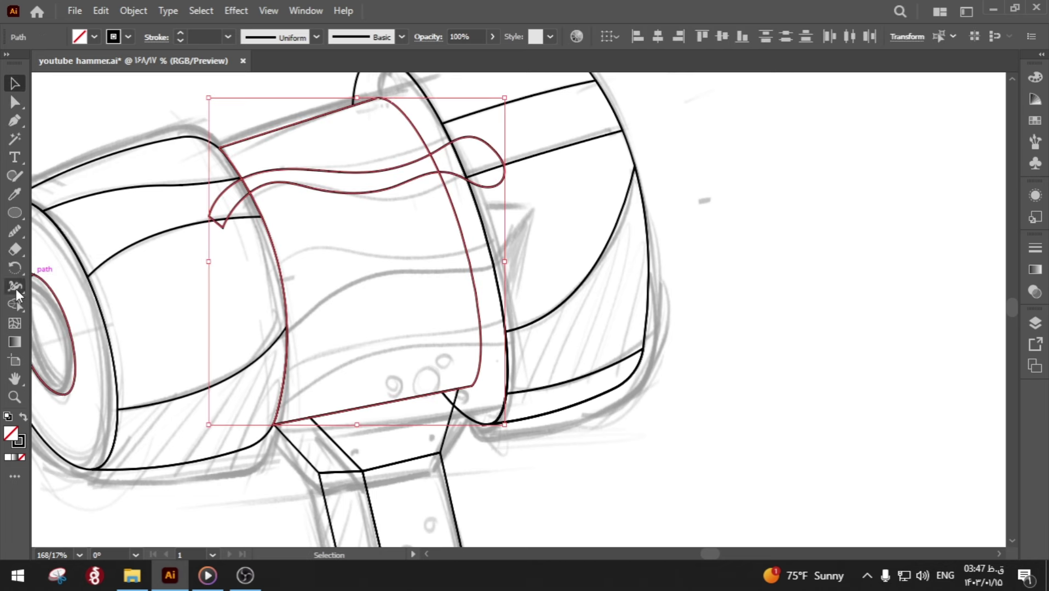
pyautogui.click(242, 109)
pyautogui.click(323, 172)
# - Delete the old stripe and draw a new looped wavy stripe across the band
pyautogui.press('Delete')
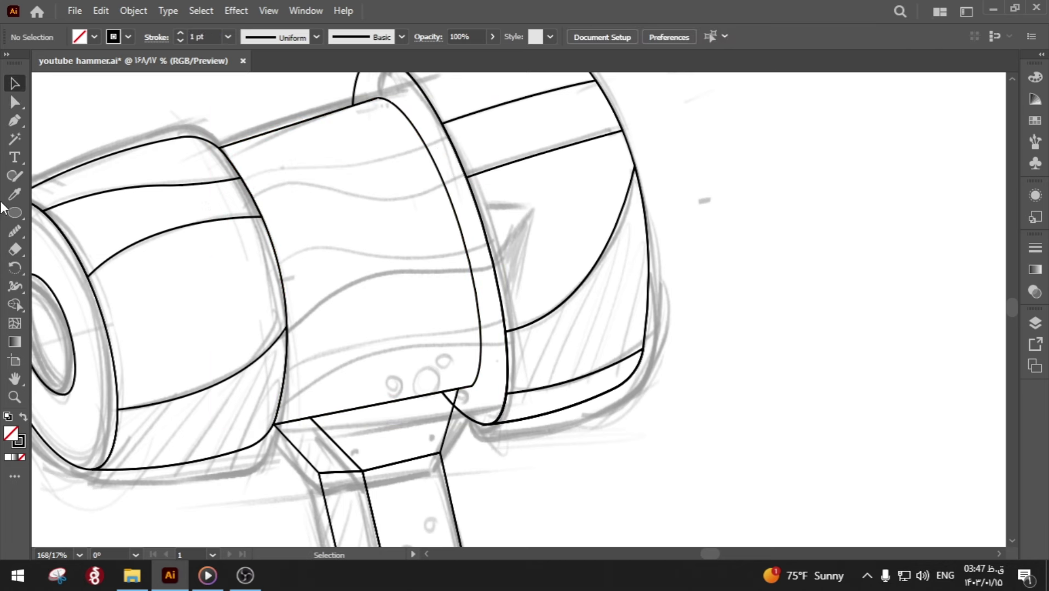
pyautogui.moveTo(15, 231); pyautogui.dragTo(71, 230)
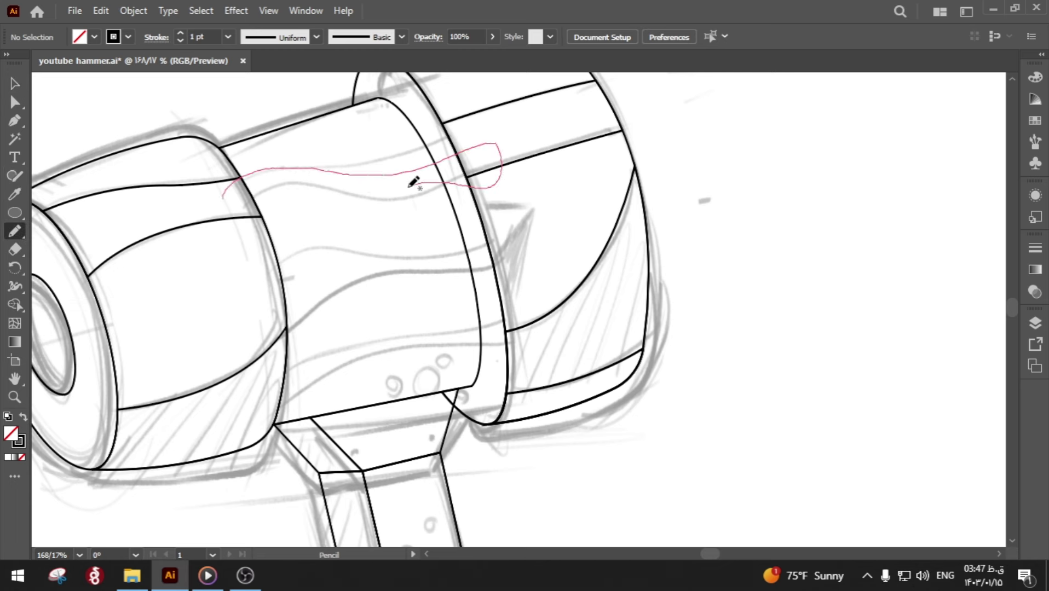
pyautogui.moveTo(253, 191); pyautogui.dragTo(249, 194)
pyautogui.hotkey('ctrl', 'z')
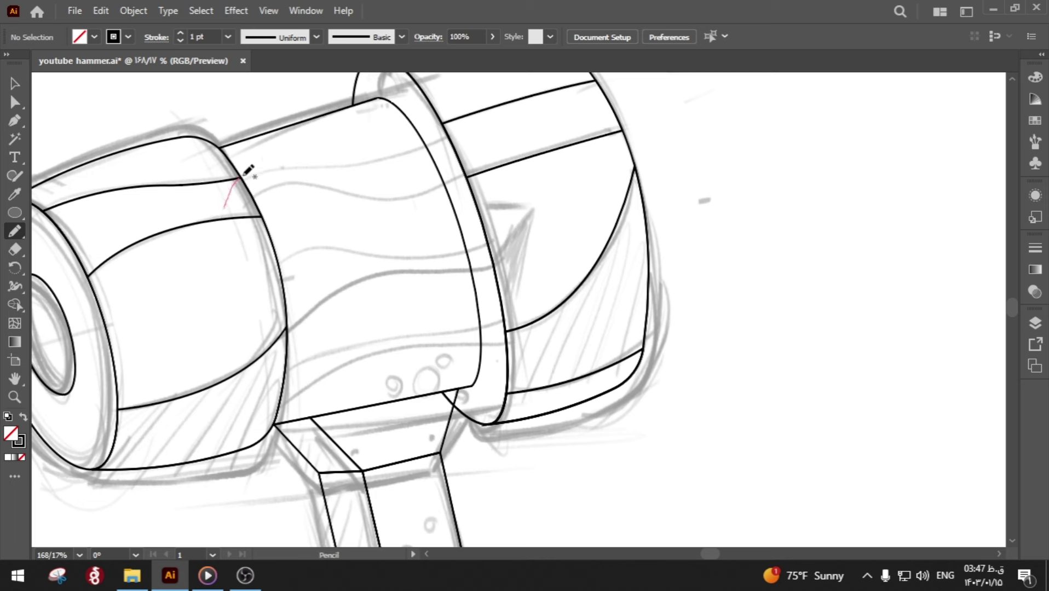
pyautogui.moveTo(226, 233); pyautogui.dragTo(225, 204)
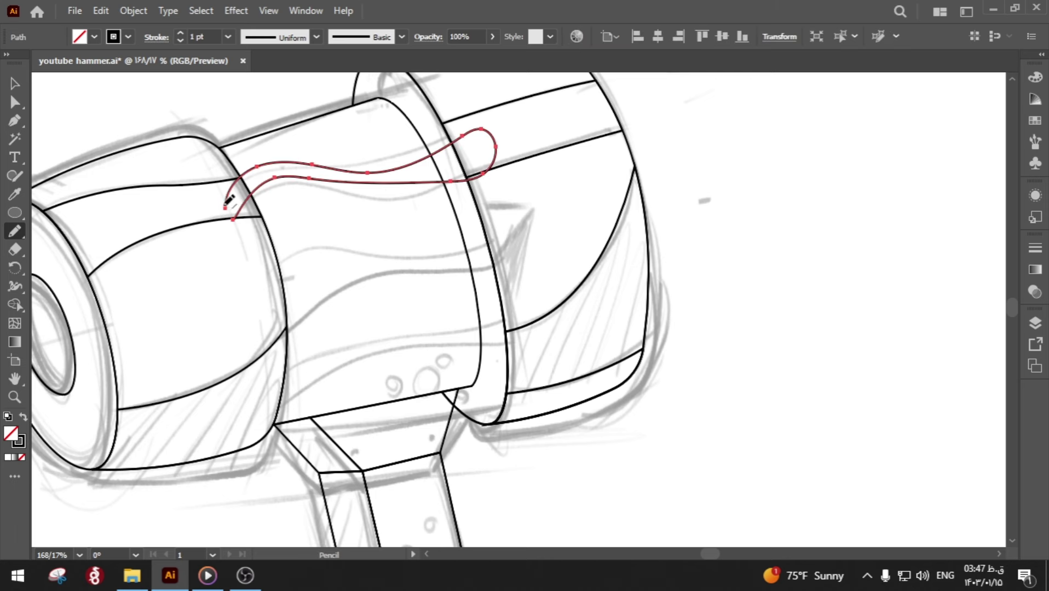
# - Rotate the stripe to follow the band and trim its overhangs at both band edges
pyautogui.click(14, 83)
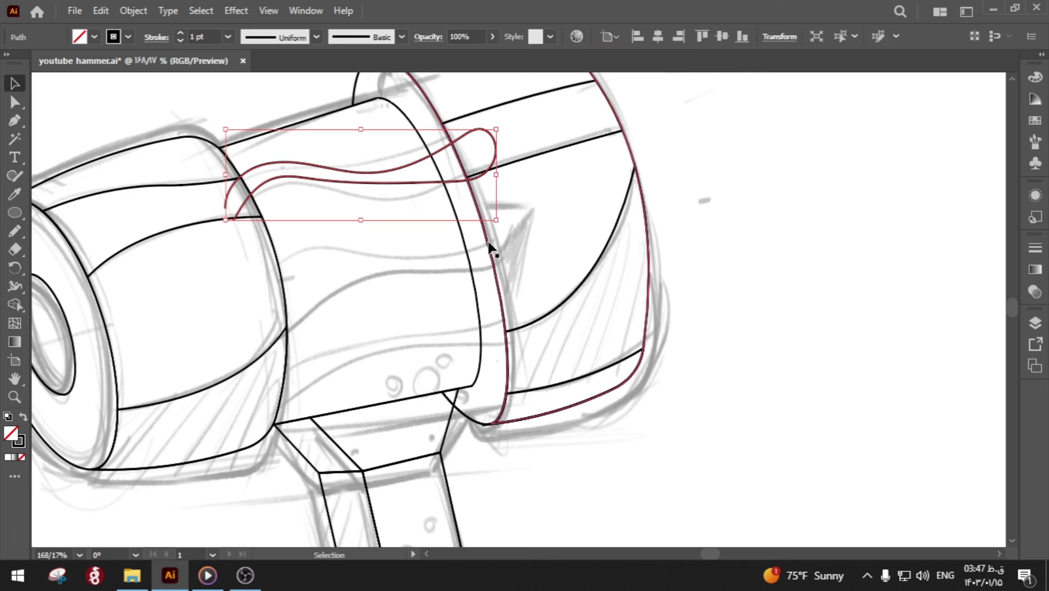
pyautogui.moveTo(504, 228); pyautogui.dragTo(512, 208)
pyautogui.press('a')
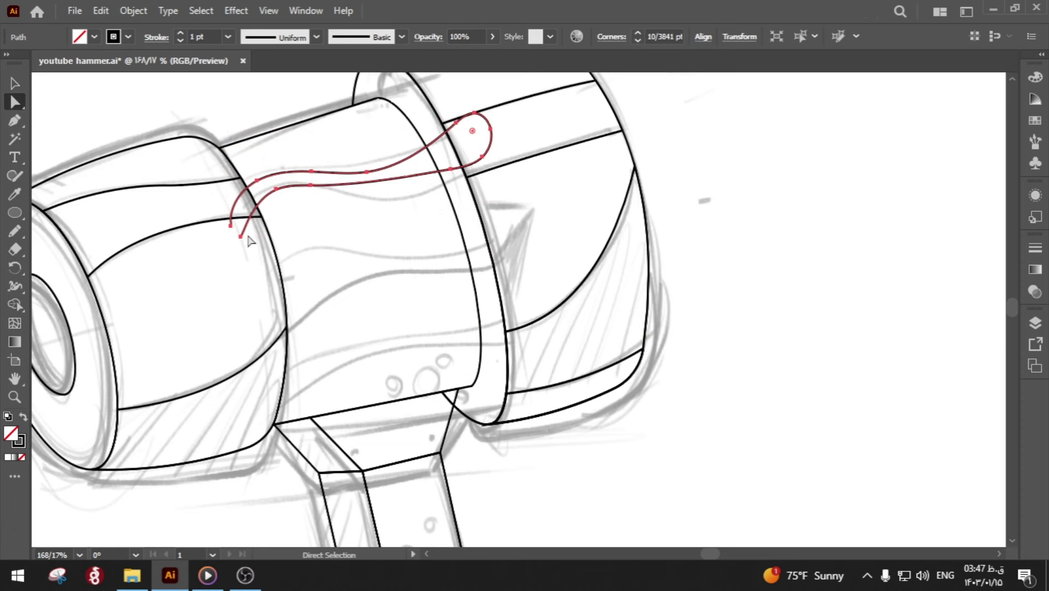
pyautogui.moveTo(285, 184); pyautogui.dragTo(261, 210)
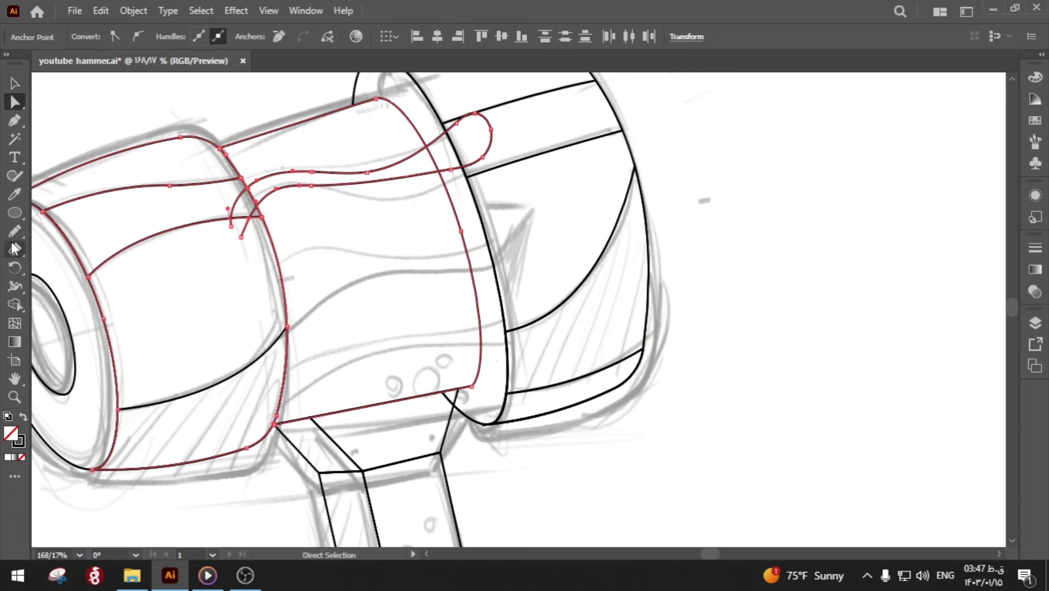
pyautogui.click(302, 126)
pyautogui.click(346, 171)
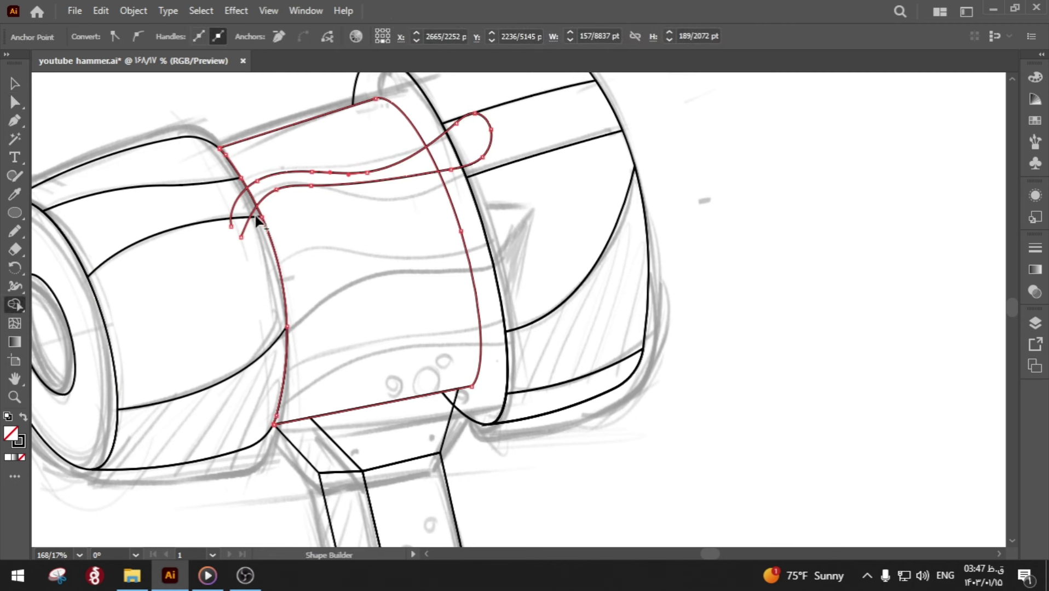
pyautogui.moveTo(256, 219); pyautogui.dragTo(212, 185)
pyautogui.keyDown('alt'); pyautogui.click(476, 151); pyautogui.keyUp('alt')
# - Join the stripe lines and tidy their end anchors at the band's left and right edges
pyautogui.press('a')
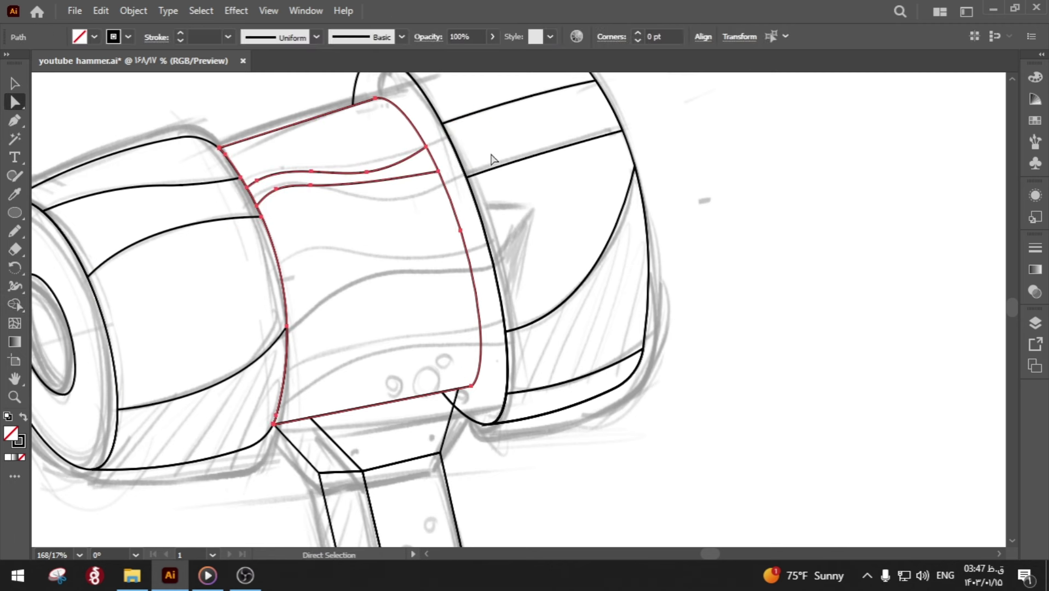
pyautogui.click(424, 176)
pyautogui.press('p')
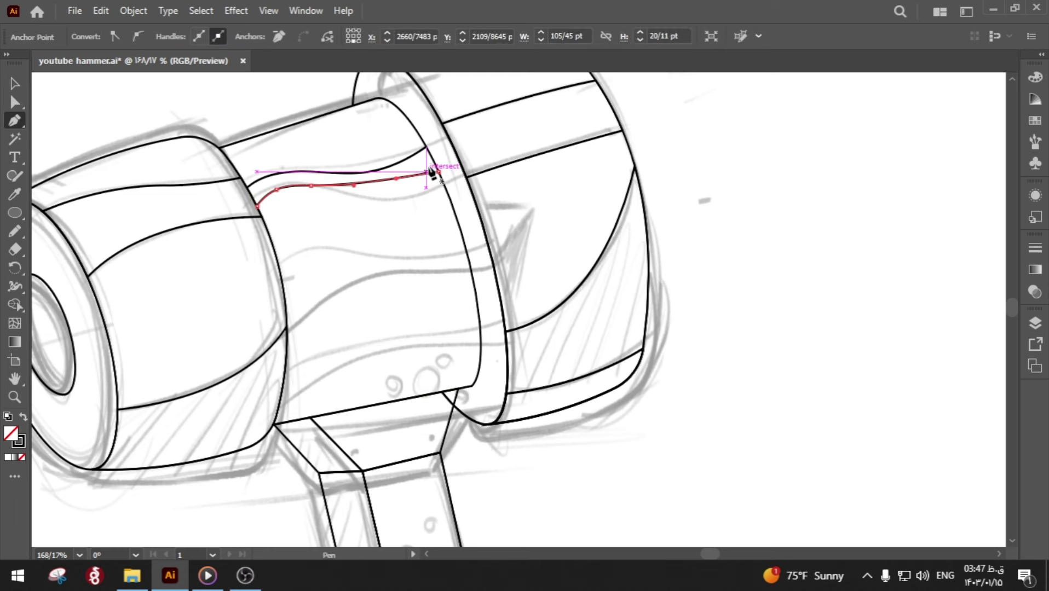
pyautogui.keyDown('ctrl'); pyautogui.keyDown('shift'); pyautogui.click(408, 158); pyautogui.keyUp('shift'); pyautogui.keyUp('ctrl')
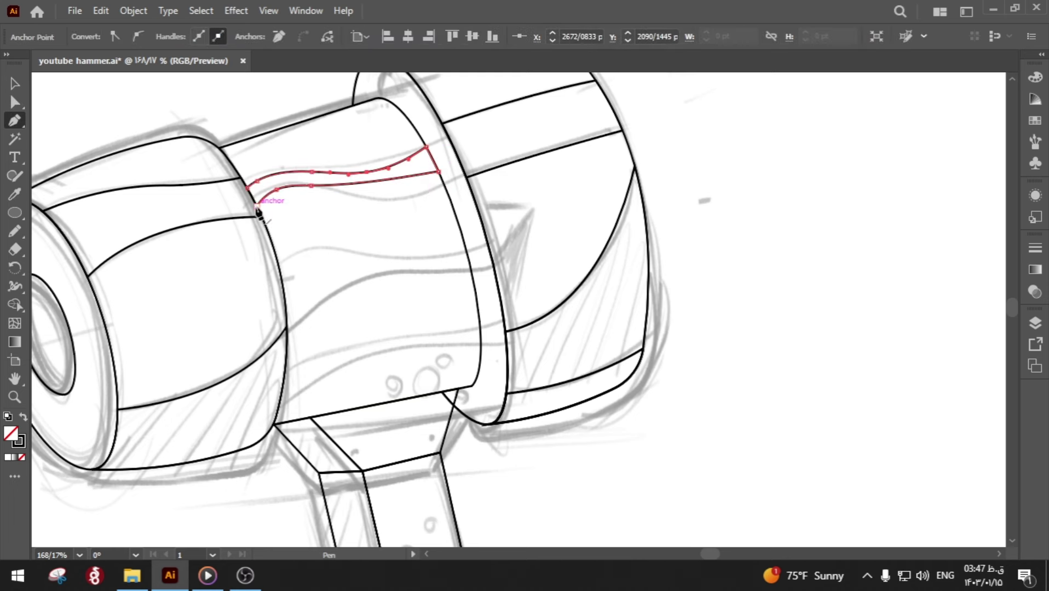
pyautogui.click(267, 193)
pyautogui.press('v')
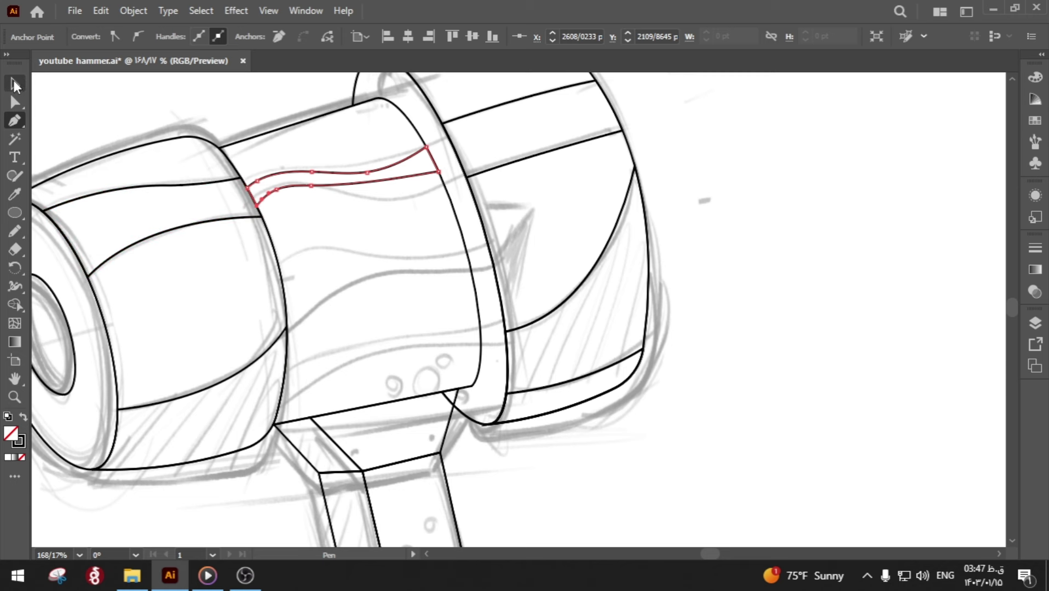
pyautogui.hotkey('ctrl', 'shift', 'a')
pyautogui.click(15, 228)
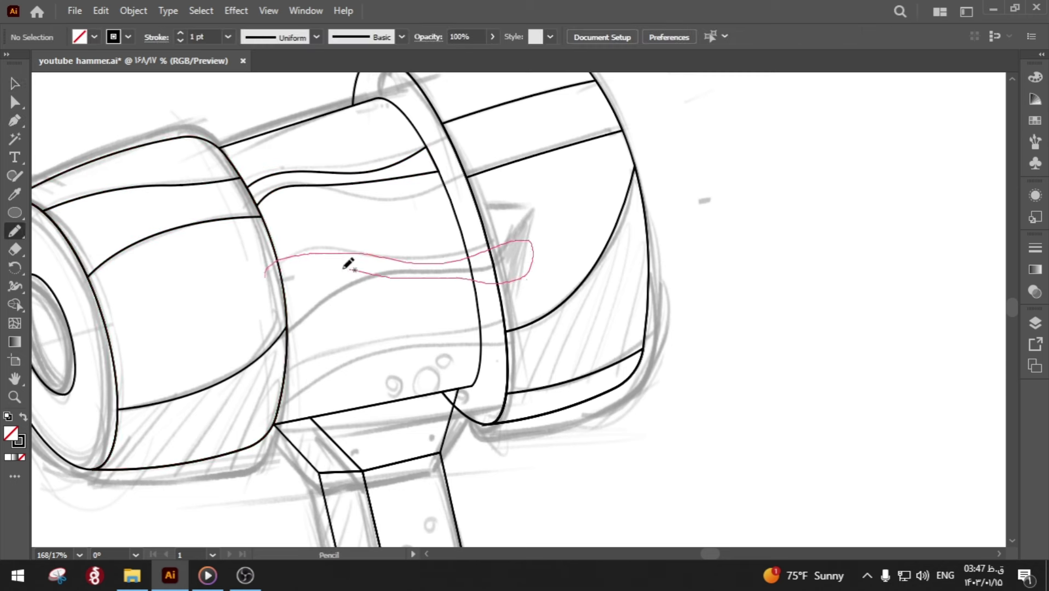
# - Draw a closed wavy loop across the band's middle and trim the part outside its left edge
pyautogui.moveTo(350, 269); pyautogui.dragTo(243, 350)
pyautogui.hotkey('ctrl', 'z')
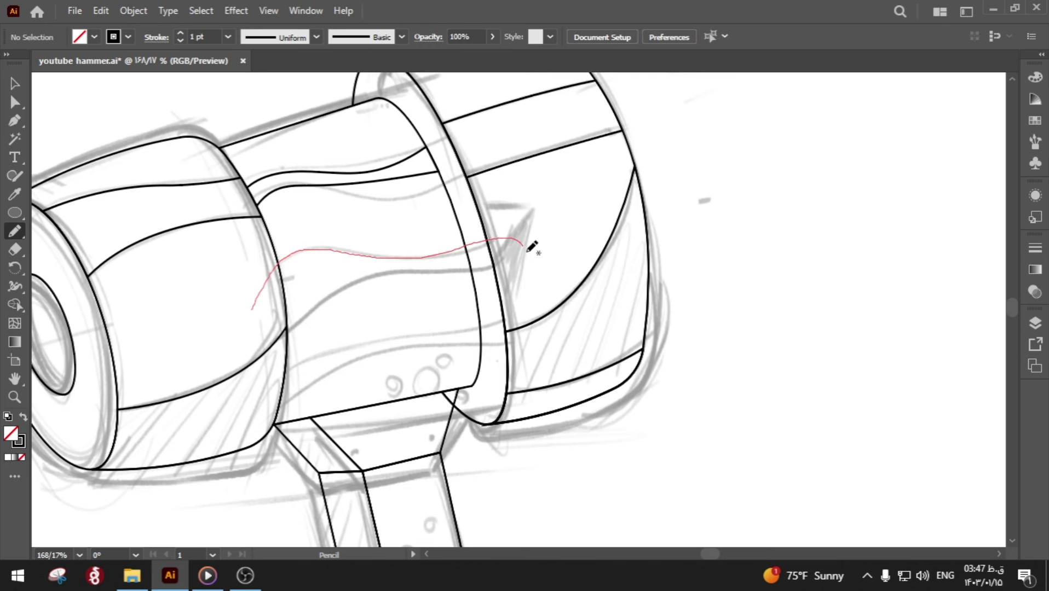
pyautogui.moveTo(282, 317); pyautogui.dragTo(251, 311)
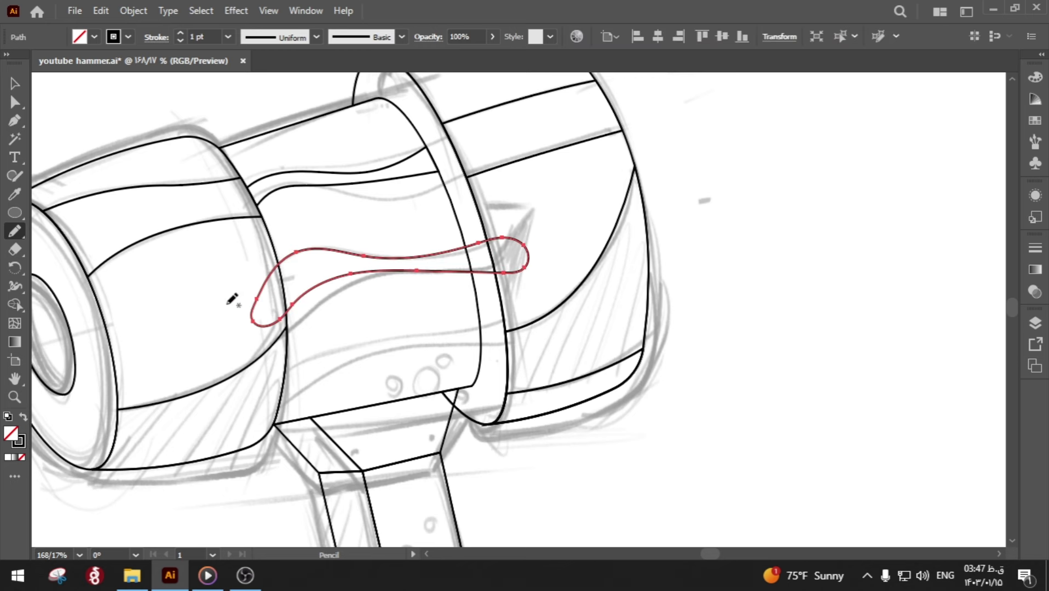
pyautogui.keyDown('ctrl'); pyautogui.click(236, 273); pyautogui.keyUp('ctrl')
pyautogui.keyDown('ctrl'); pyautogui.click(285, 277); pyautogui.keyUp('ctrl')
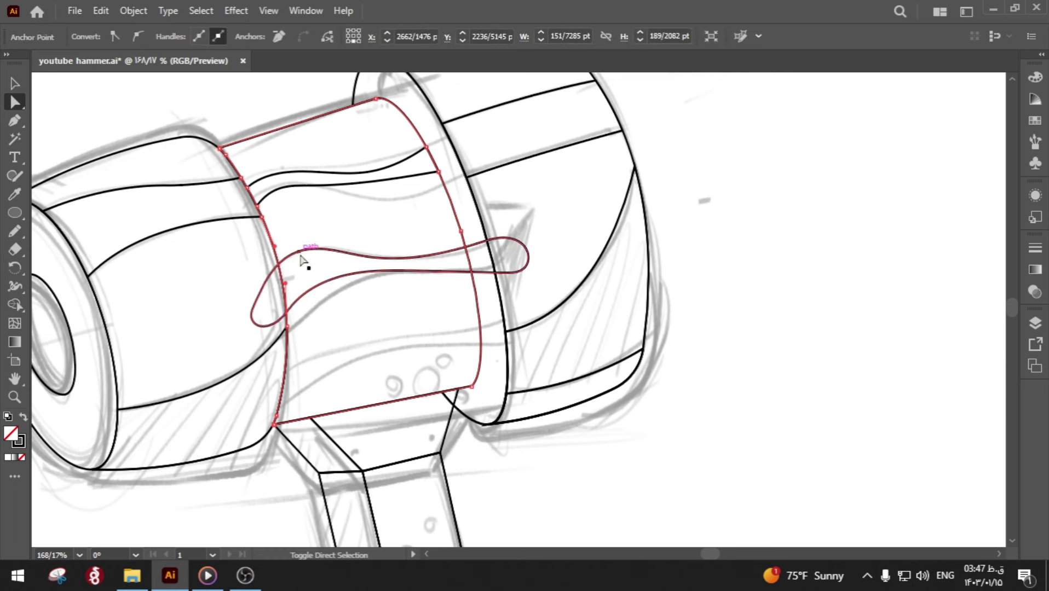
pyautogui.keyDown('ctrl'); pyautogui.keyDown('shift'); pyautogui.click(300, 256); pyautogui.keyUp('shift'); pyautogui.keyUp('ctrl')
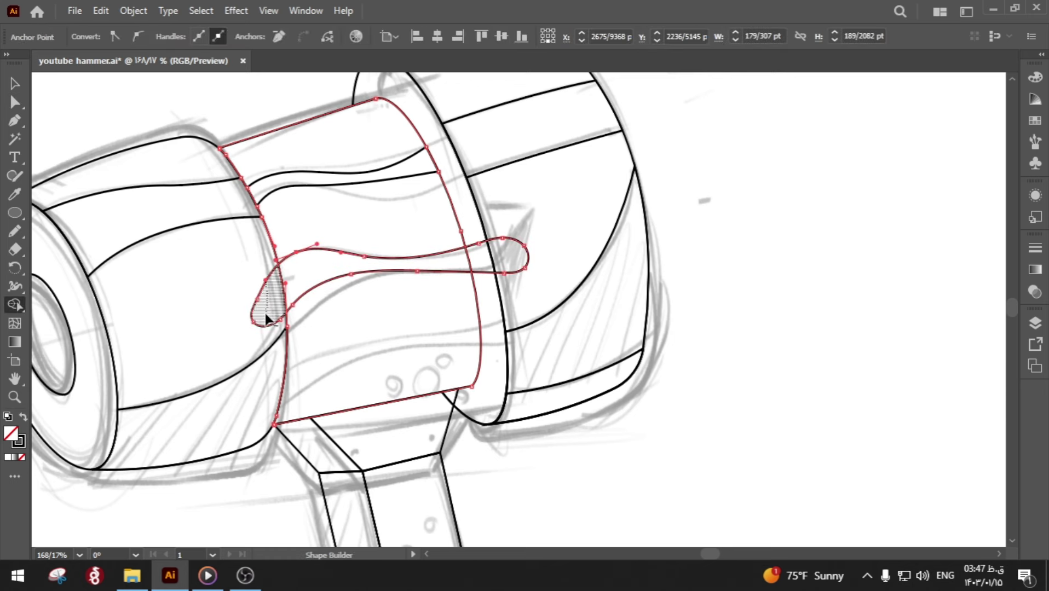
pyautogui.moveTo(264, 297); pyautogui.dragTo(501, 240)
pyautogui.keyDown('ctrl'); pyautogui.click(612, 265); pyautogui.keyUp('ctrl')
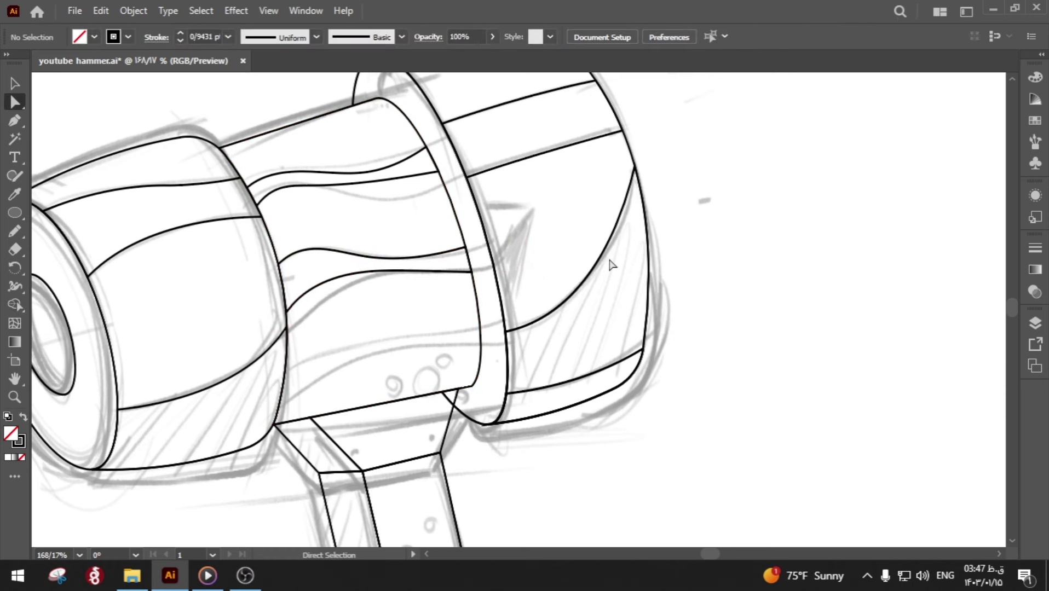
# - Close the stroke along the band's lower edge and trim away its hook and right loop
pyautogui.scroll(-4, 522, 302)
pyautogui.scroll(2, 403, 304)
pyautogui.scroll(2, 468, 335)
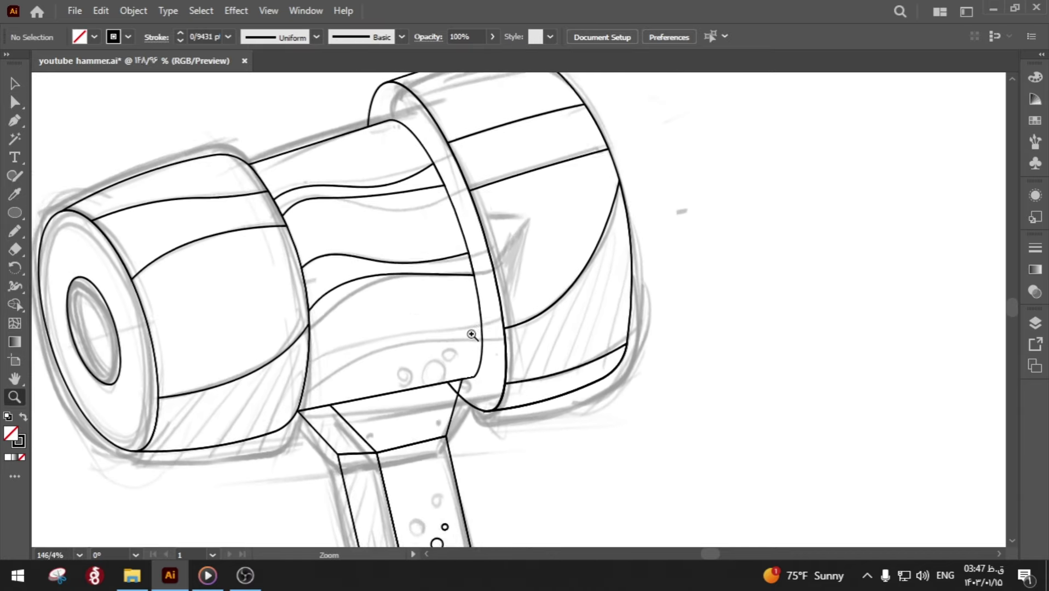
pyautogui.click(12, 233)
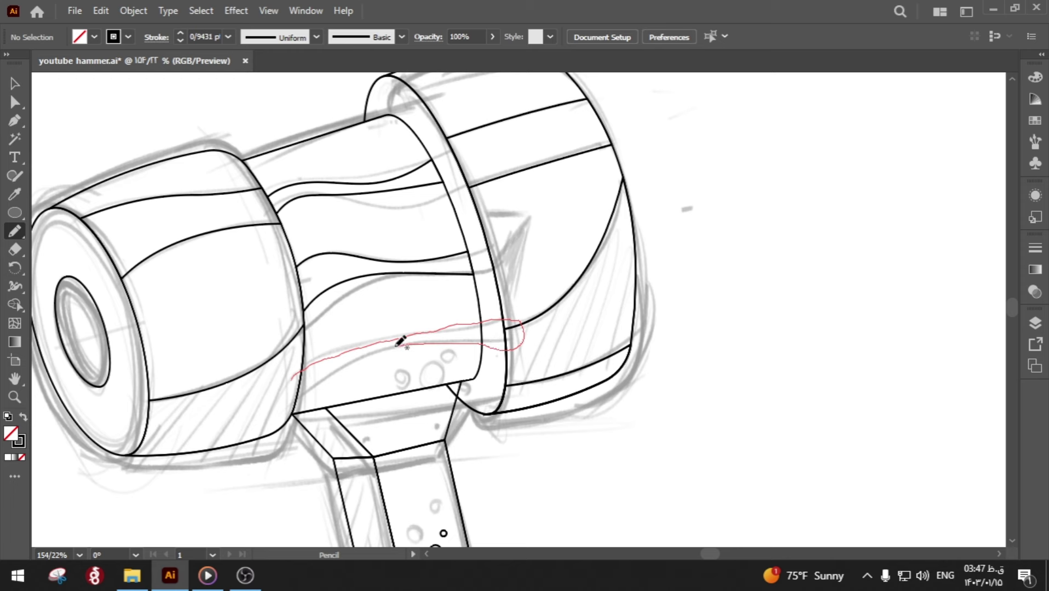
pyautogui.moveTo(282, 399); pyautogui.dragTo(289, 363)
pyautogui.press('a')
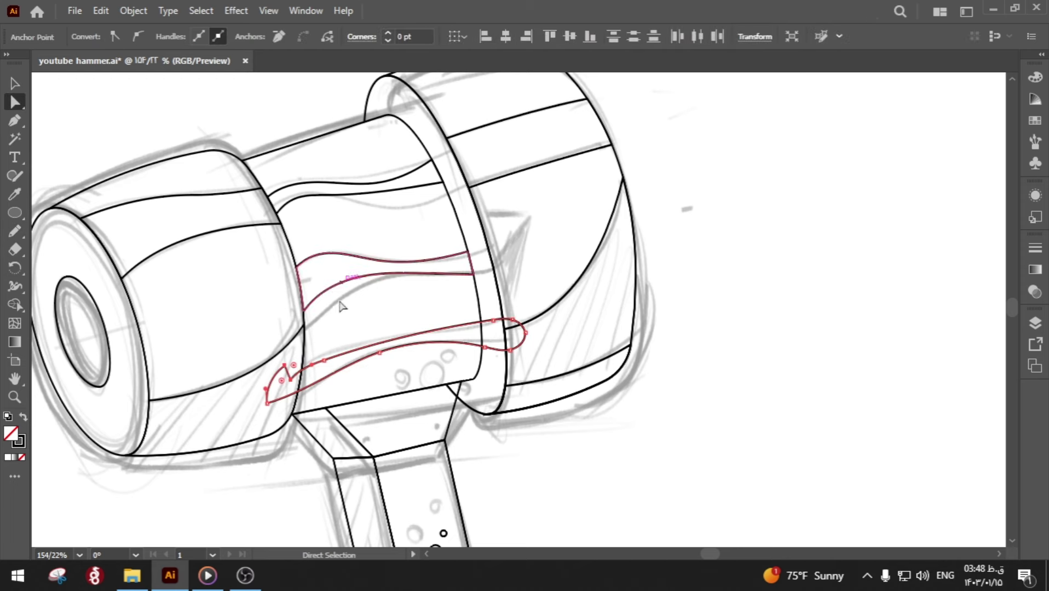
pyautogui.click(289, 376)
pyautogui.keyDown('shift'); pyautogui.click(474, 305); pyautogui.keyUp('shift')
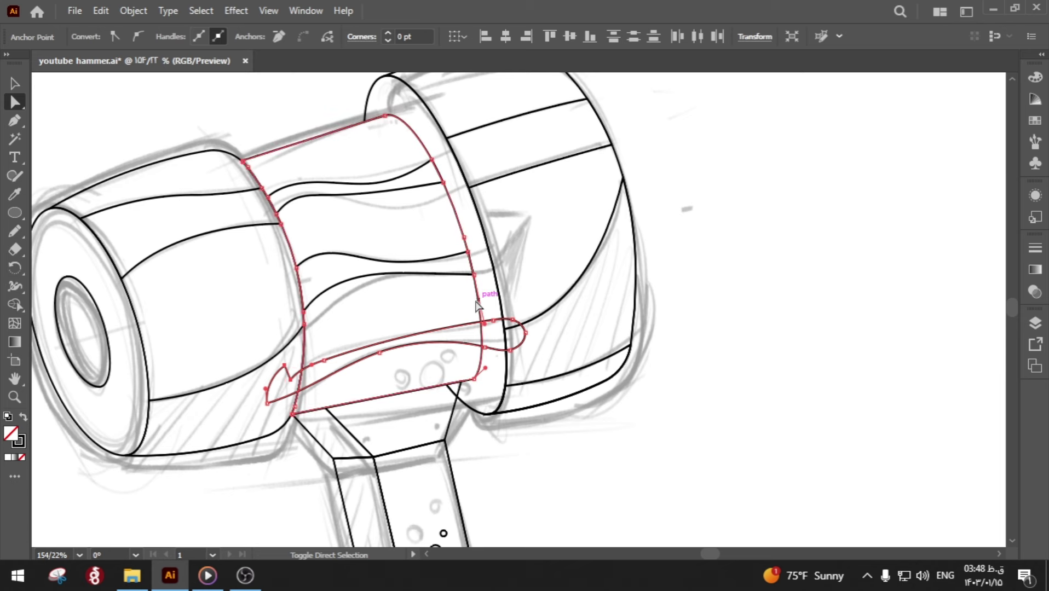
pyautogui.press('Delete')
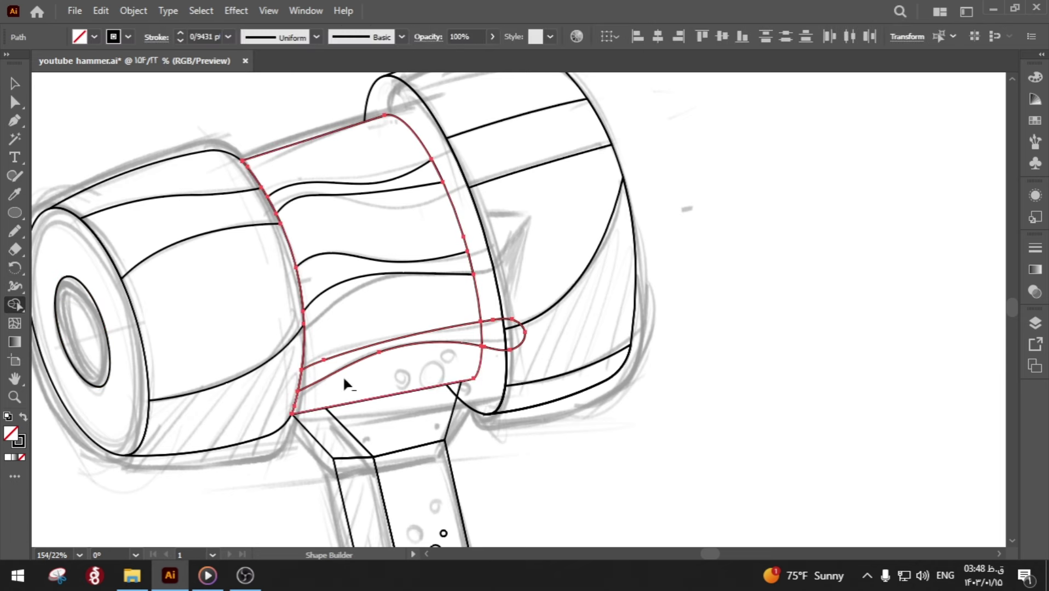
pyautogui.click(572, 454)
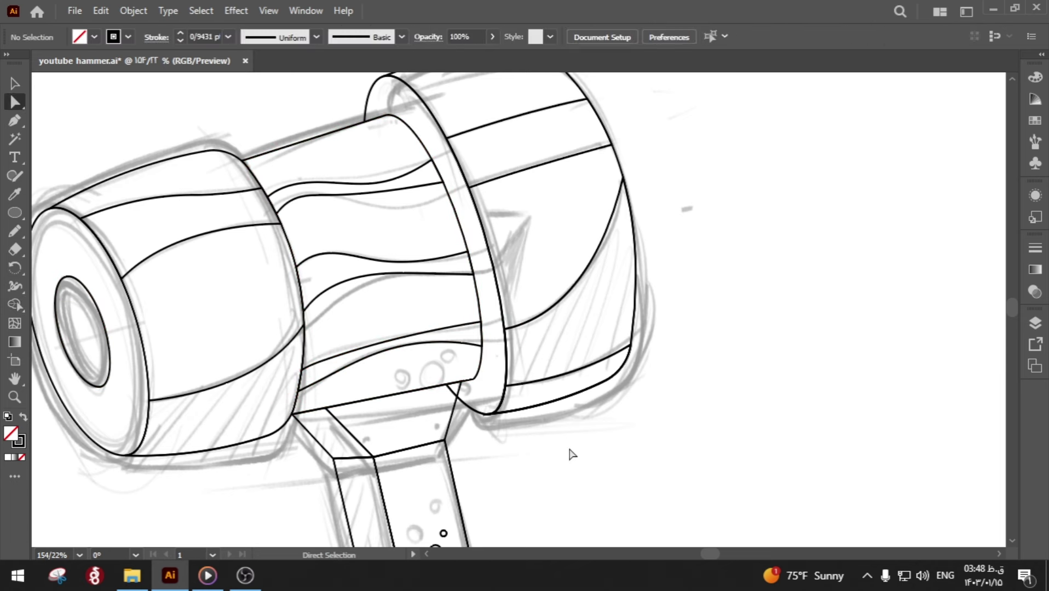
# - Draw two small bubble circles on the band's curved strip
pyautogui.click(14, 213)
pyautogui.moveTo(382, 317)
pyautogui.mouseDown()
pyautogui.moveTo(393, 328)
pyautogui.moveTo(412, 308)
pyautogui.mouseUp()
pyautogui.moveTo(386, 357)
pyautogui.mouseDown()
pyautogui.moveTo(407, 378)
pyautogui.moveTo(435, 373)
pyautogui.mouseUp()
pyautogui.click(515, 447)
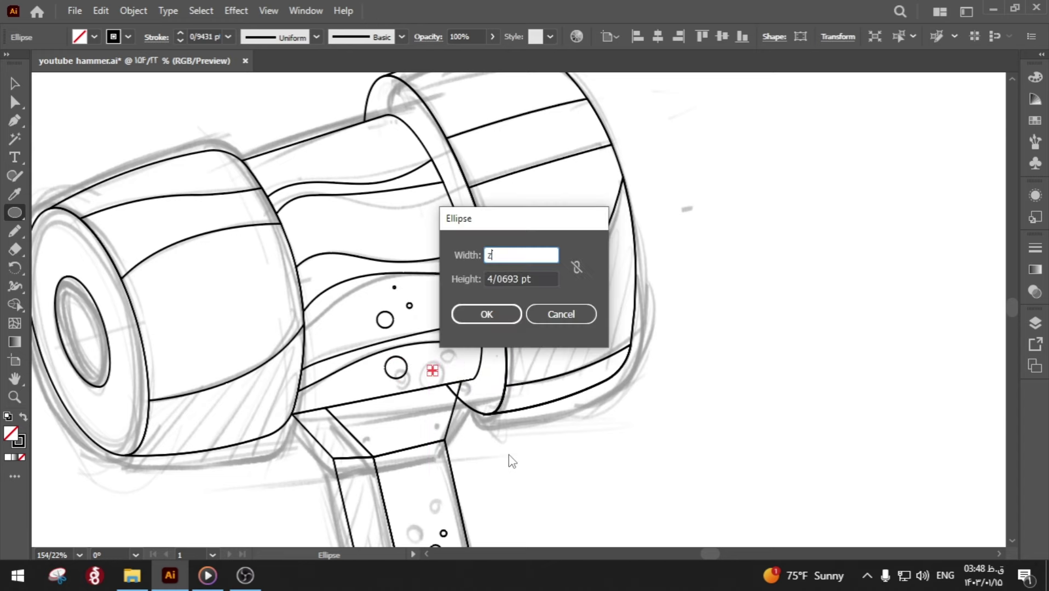
pyautogui.press('Escape')
pyautogui.press('z')
pyautogui.keyDown('alt'); pyautogui.click(487, 443); pyautogui.keyUp('alt')
# - Save the document and draw a closed triangular spike where the ring meets the right head
pyautogui.keyDown('alt'); pyautogui.click(401, 434); pyautogui.keyUp('alt')
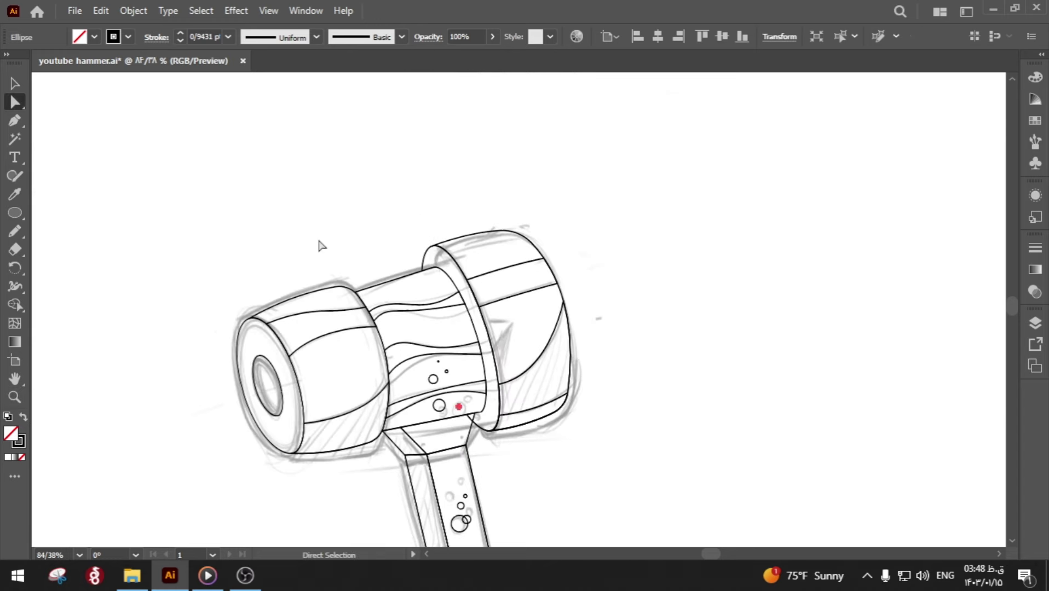
pyautogui.hotkey('ctrl', 's')
pyautogui.click(550, 361)
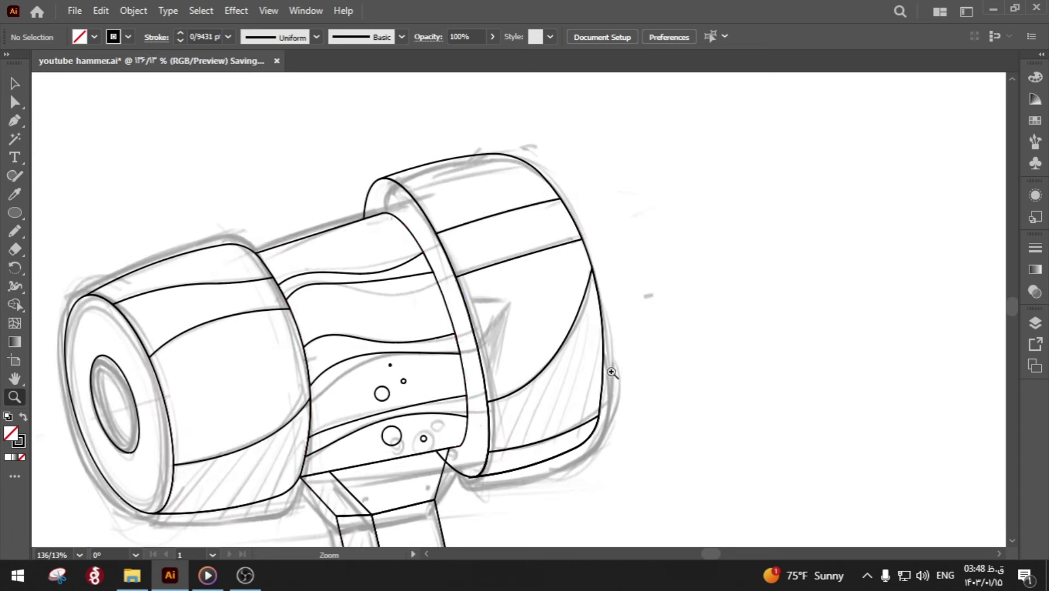
pyautogui.press('p')
pyautogui.click(463, 300)
pyautogui.click(506, 299)
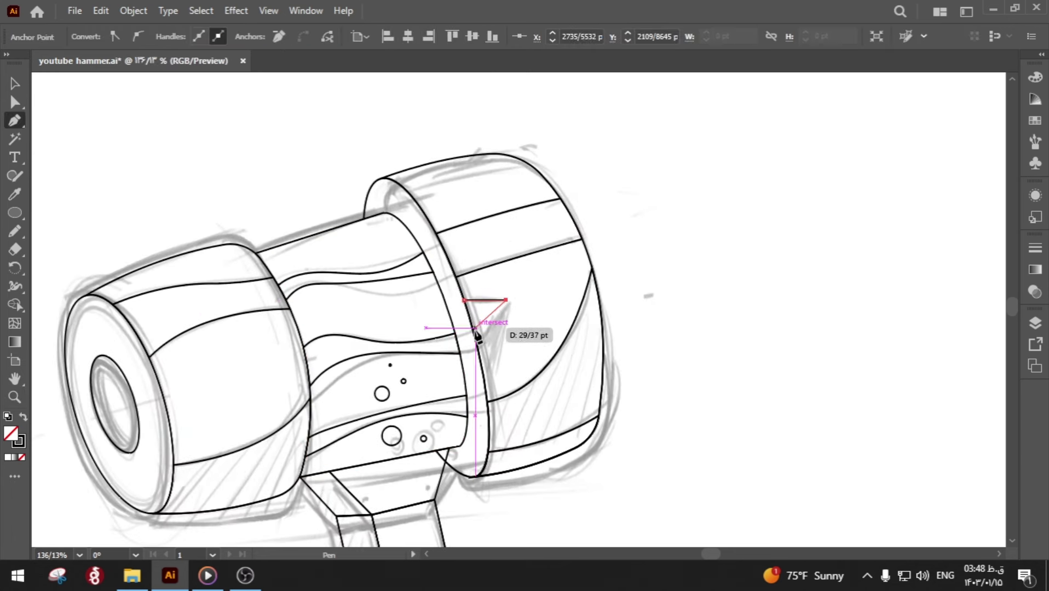
pyautogui.click(475, 333)
pyautogui.click(463, 299)
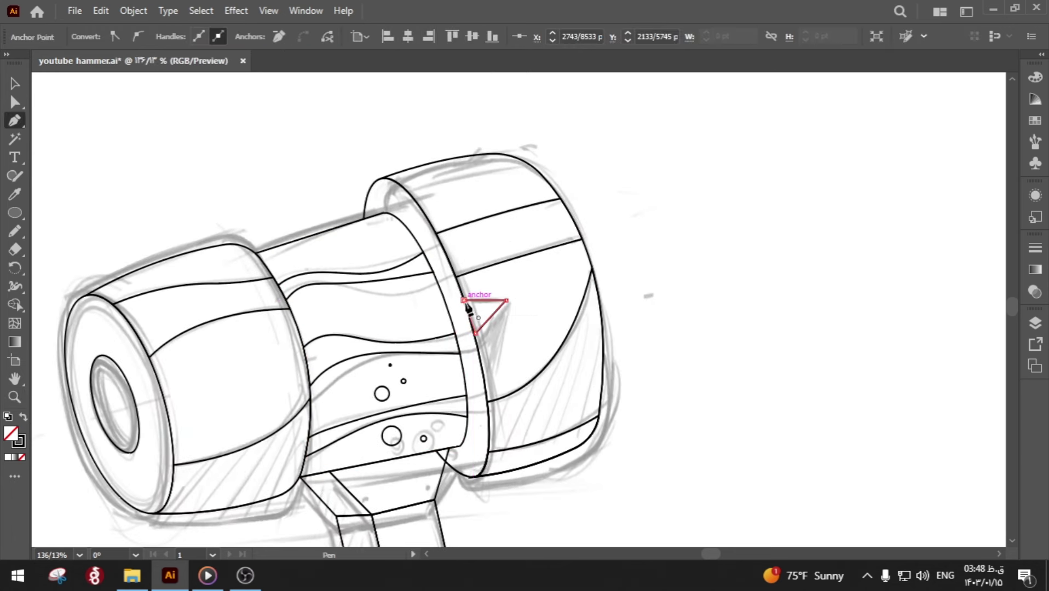
# - Extend the spike with an extra point below the triangle, then zoom to the hammer's left end
pyautogui.click(480, 359)
pyautogui.click(506, 300)
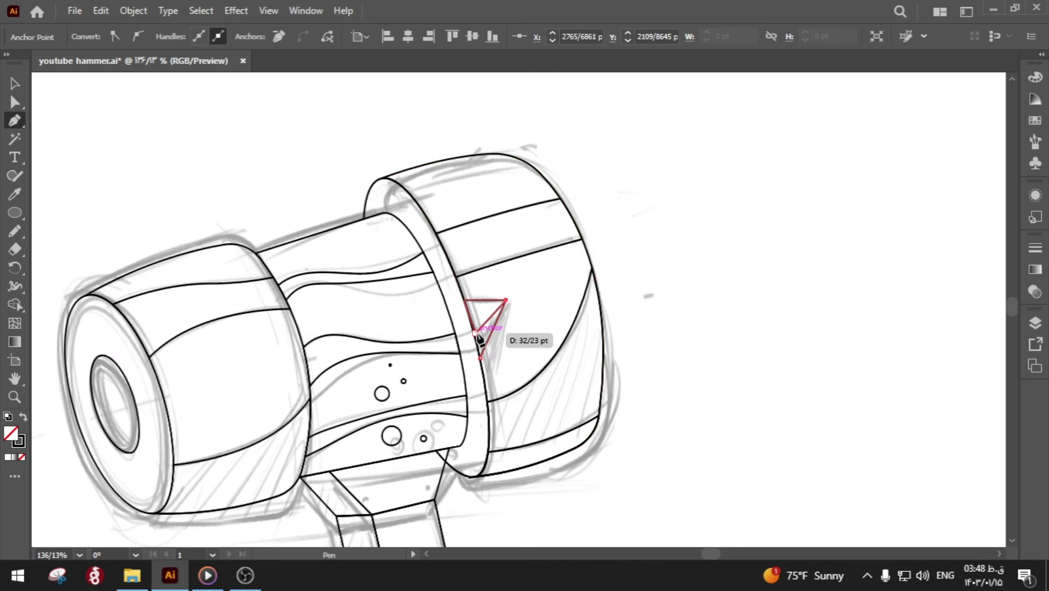
pyautogui.press('a')
pyautogui.click(643, 304)
pyautogui.press('z')
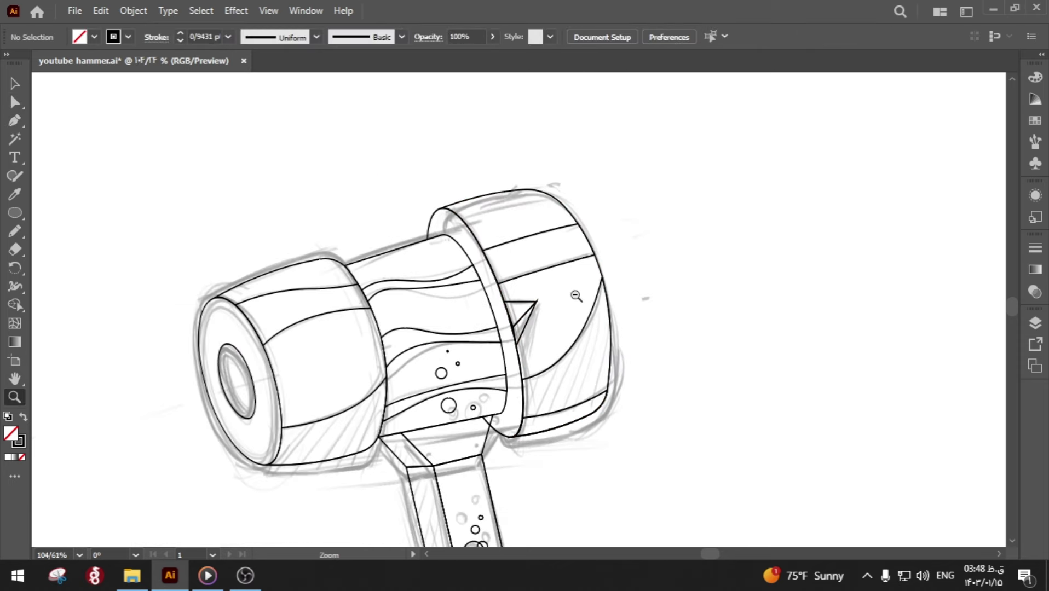
pyautogui.moveTo(298, 200); pyautogui.dragTo(230, 200)
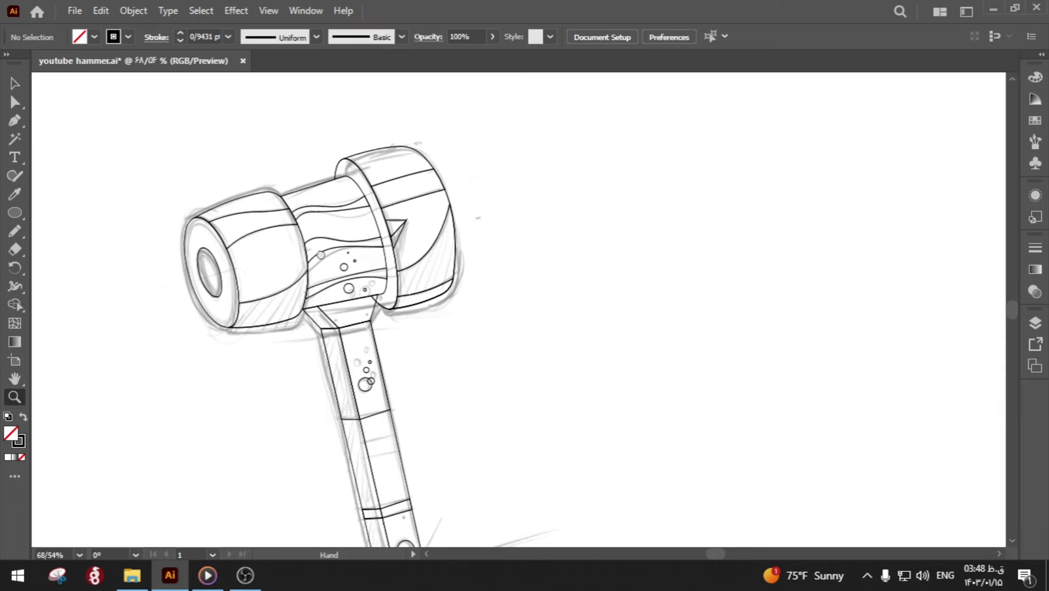
pyautogui.moveTo(144, 275)
pyautogui.mouseDown()
pyautogui.moveTo(363, 315)
pyautogui.moveTo(229, 314)
pyautogui.moveTo(250, 323)
pyautogui.mouseUp()
pyautogui.press('v')
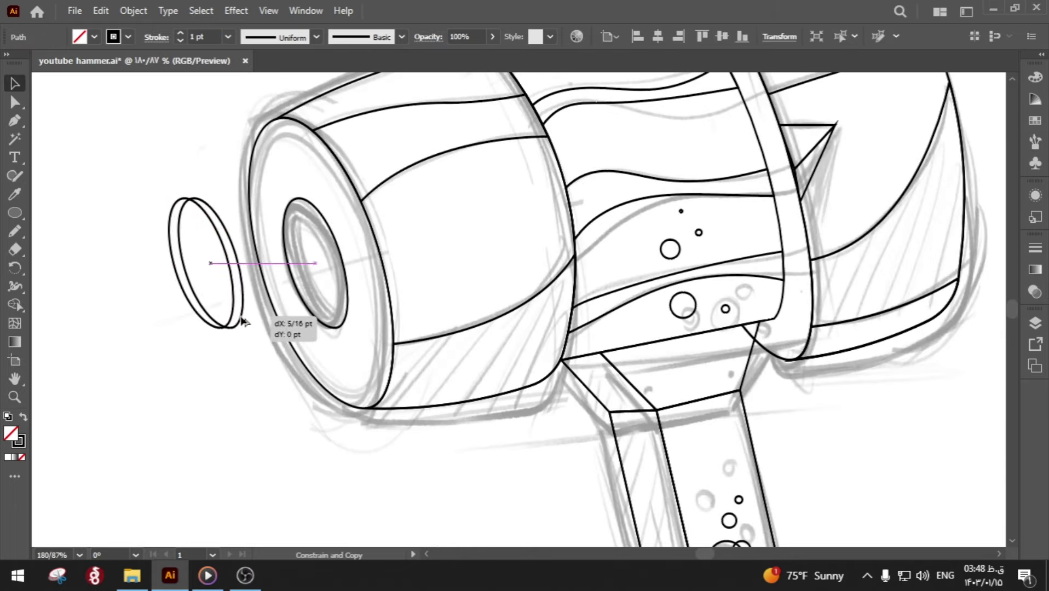
# - Offset the duplicate ellipse and trim the overlapping pair into a thin crescent
pyautogui.press('Right')
pyautogui.press('Right')
pyautogui.press('Right')
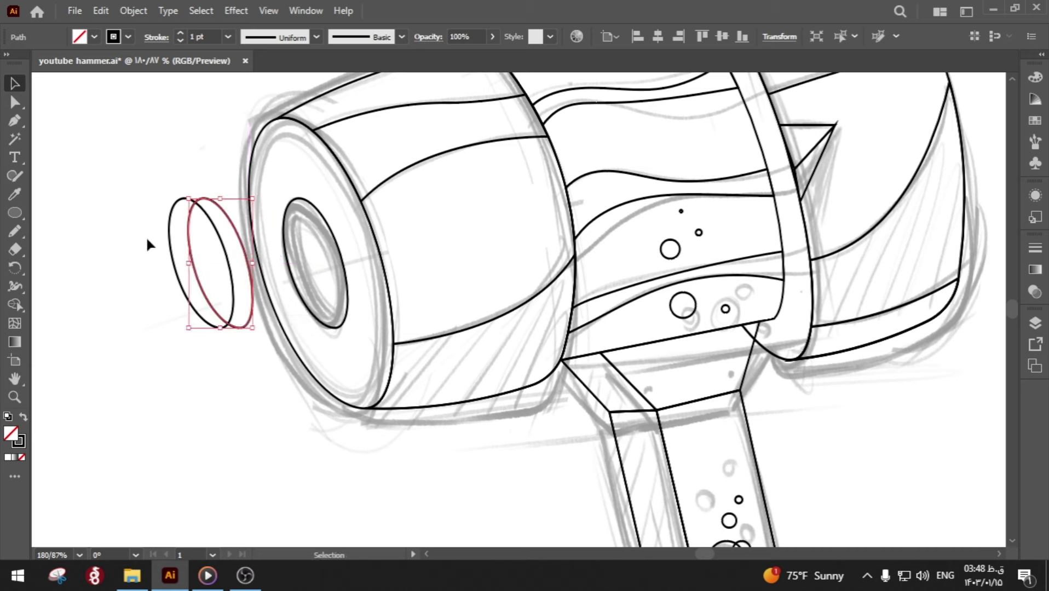
pyautogui.moveTo(200, 272); pyautogui.dragTo(201, 273)
pyautogui.hotkey('shift', 'm')
pyautogui.keyDown('alt'); pyautogui.click(215, 243); pyautogui.keyUp('alt')
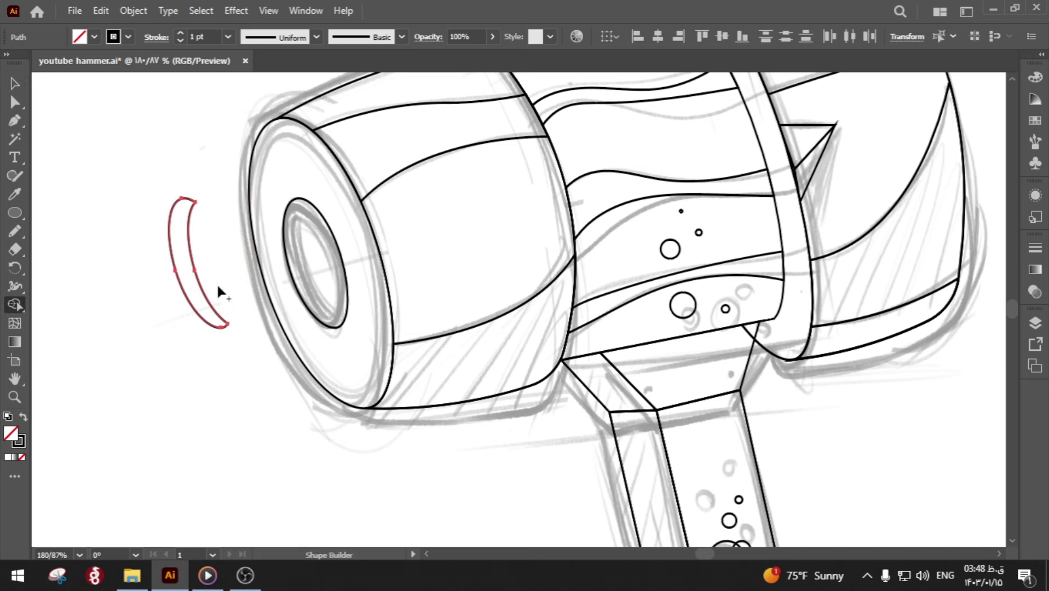
# - Move the crescent into the hole at the hammer's left end
pyautogui.press('v')
pyautogui.click(183, 390)
pyautogui.moveTo(212, 327); pyautogui.dragTo(328, 327)
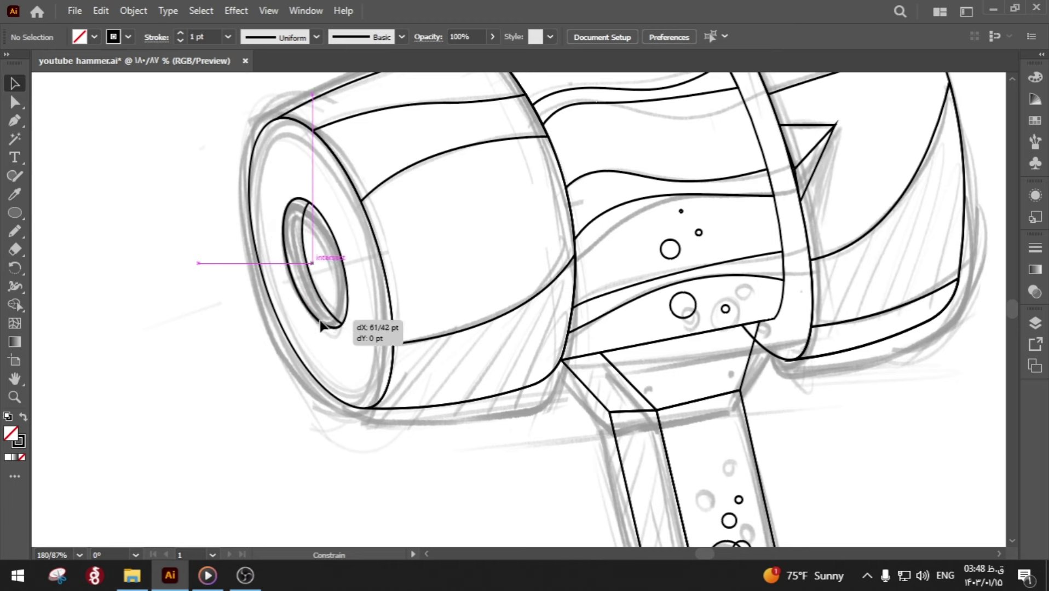
pyautogui.click(208, 359)
pyautogui.scroll(-5, 208, 359)
pyautogui.press('a')
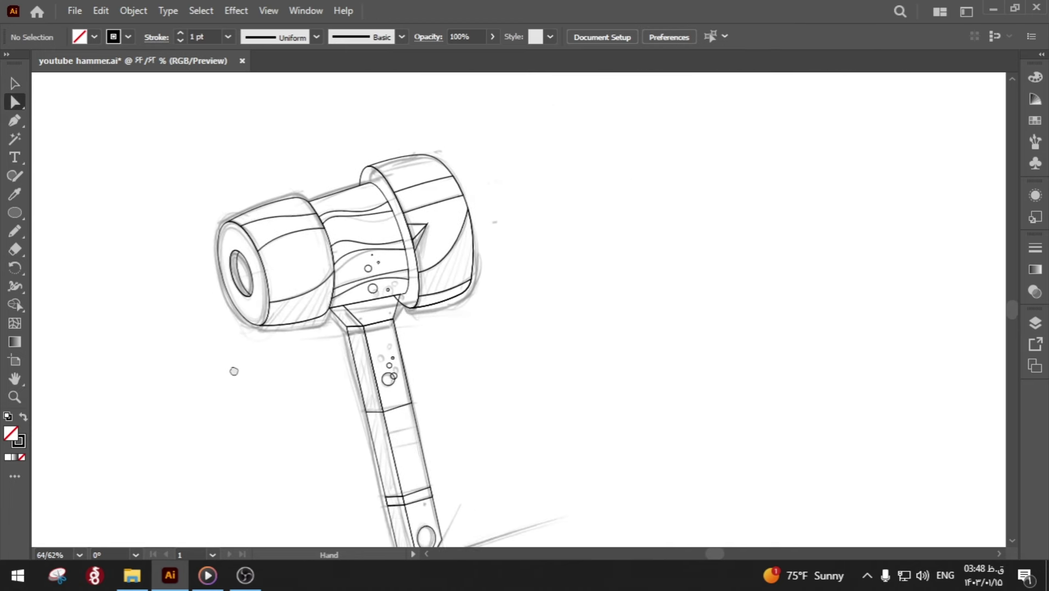
pyautogui.scroll(-1, 283, 365)
pyautogui.moveTo(327, 384); pyautogui.dragTo(333, 372)
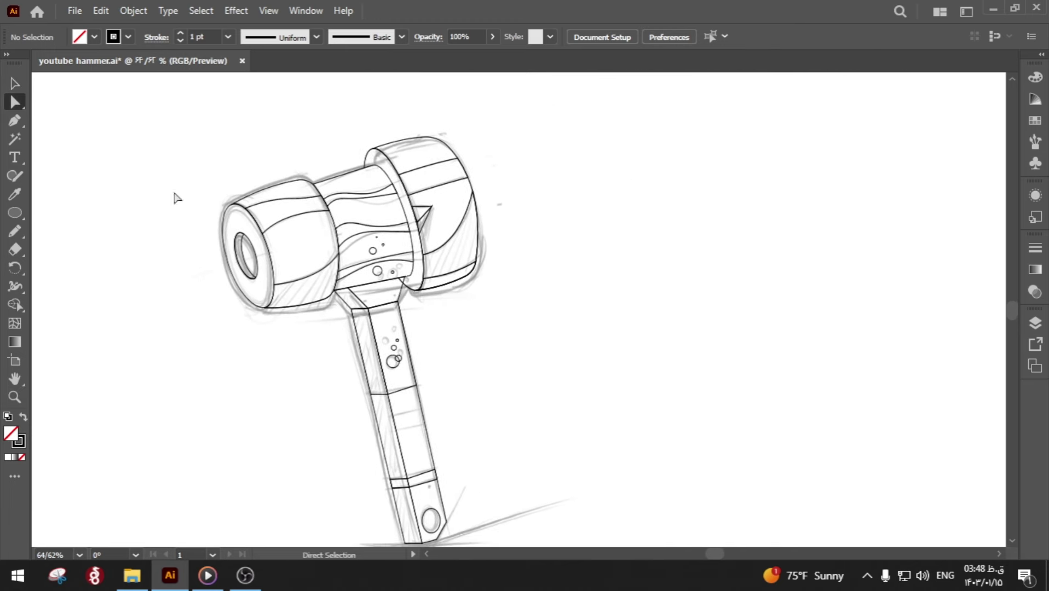
# - Unlock all artwork, then drag the pencil sketch reference aside and delete it
pyautogui.click(134, 11)
pyautogui.click(218, 131)
pyautogui.moveTo(185, 284); pyautogui.dragTo(590, 300)
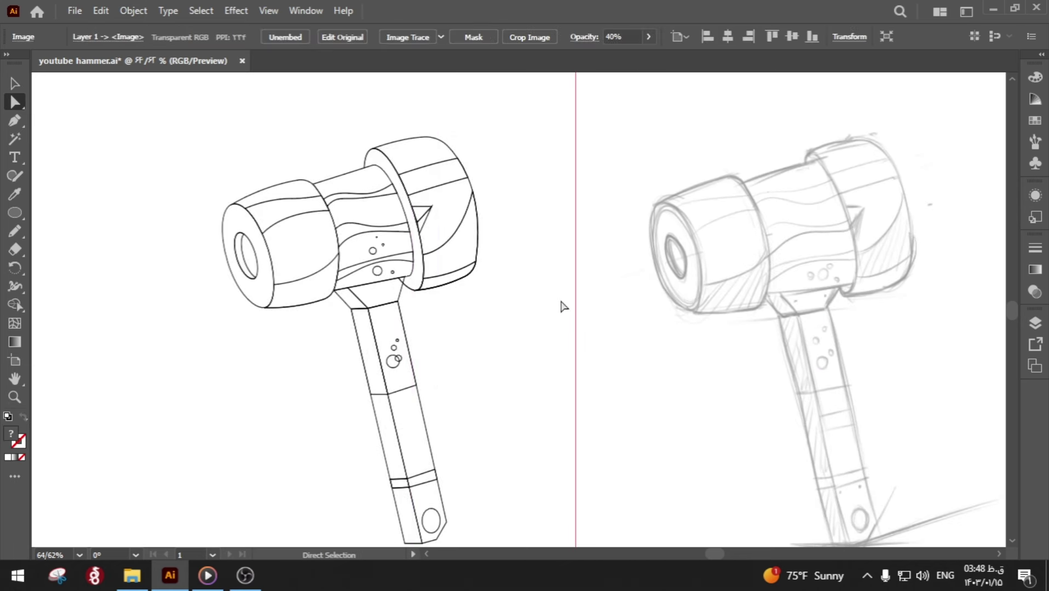
pyautogui.press('Delete')
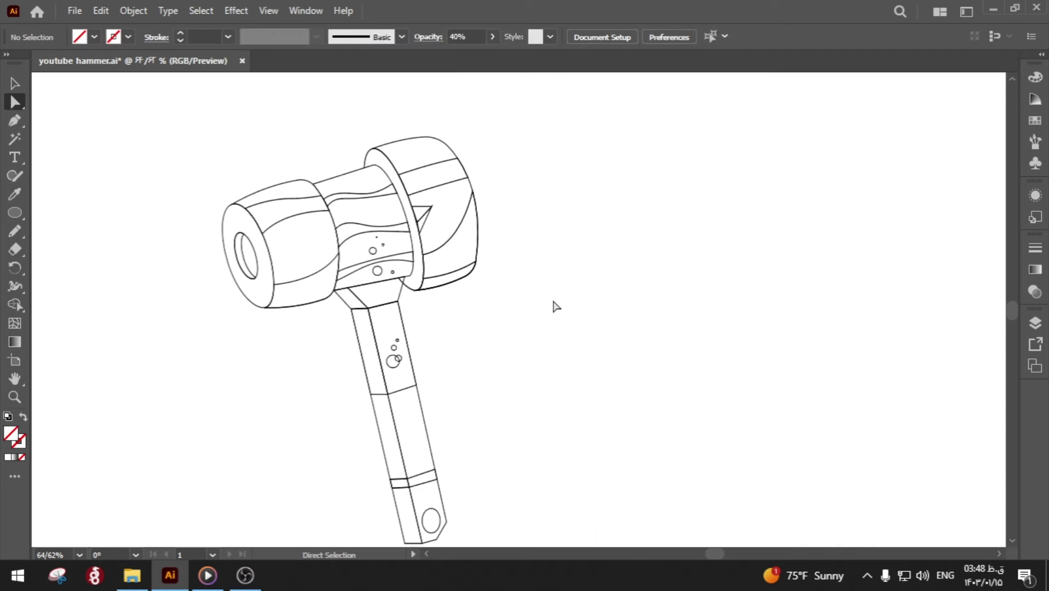
pyautogui.scroll(-2, 552, 312)
pyautogui.hscroll(-3, 553, 334)
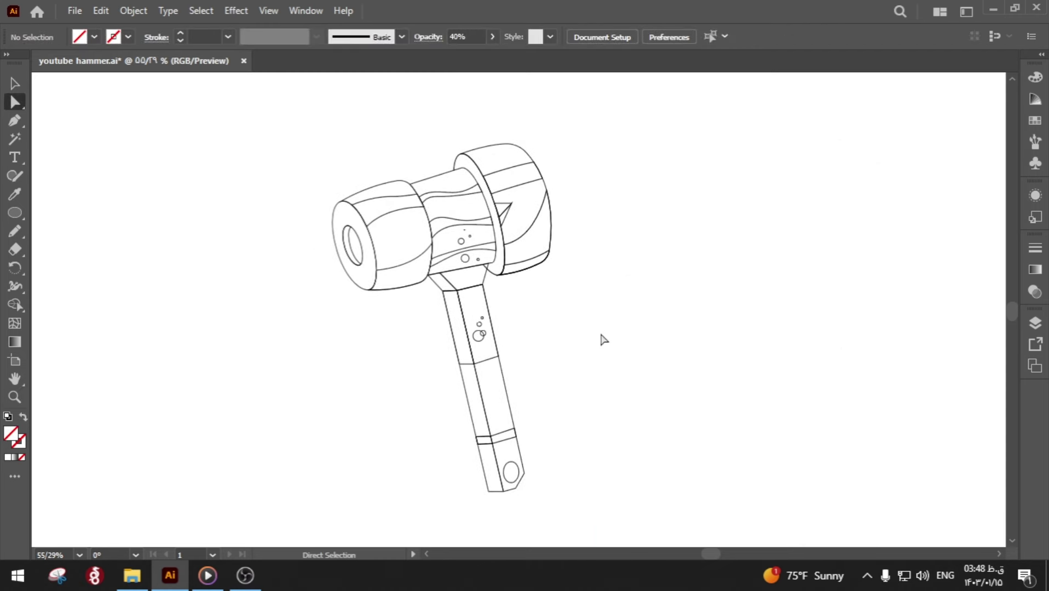
pyautogui.click(15, 83)
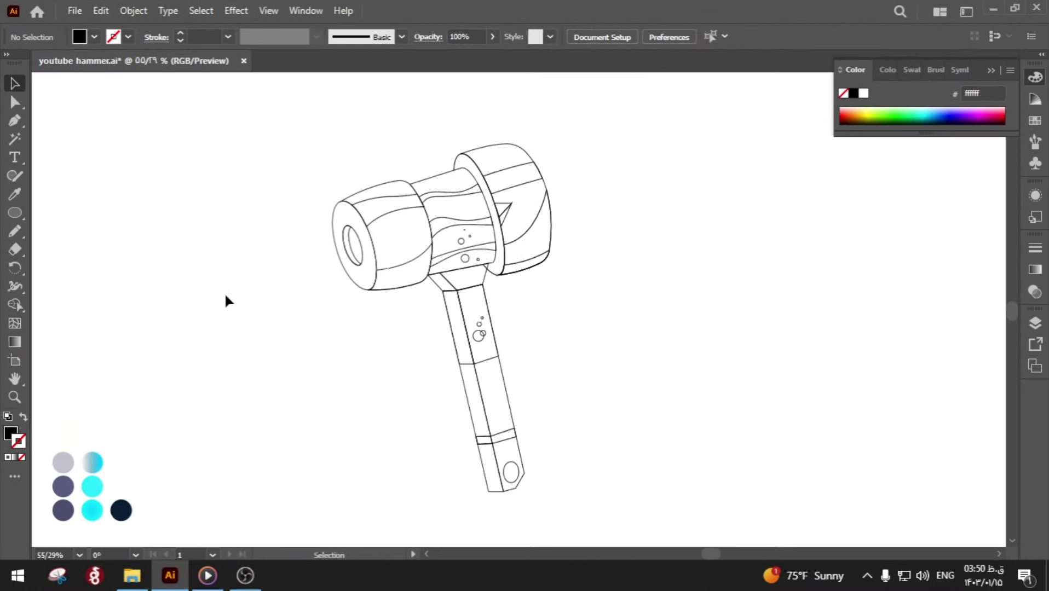
# - Fill the hammer head's middle band with the cyan swatch colour
pyautogui.press('a')
pyautogui.click(335, 239)
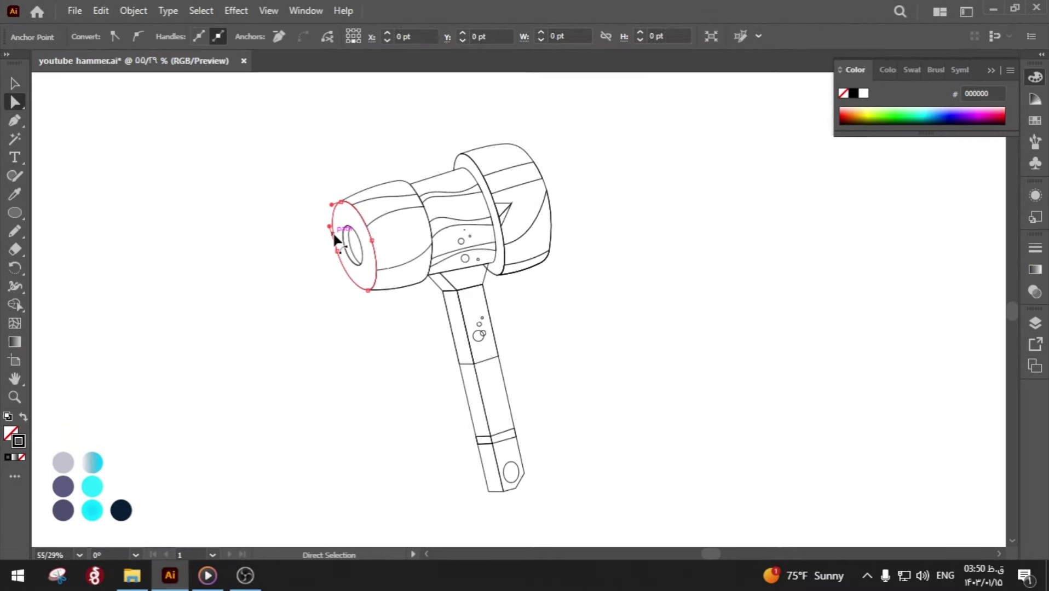
pyautogui.hotkey('ctrl', 'shift', 'a')
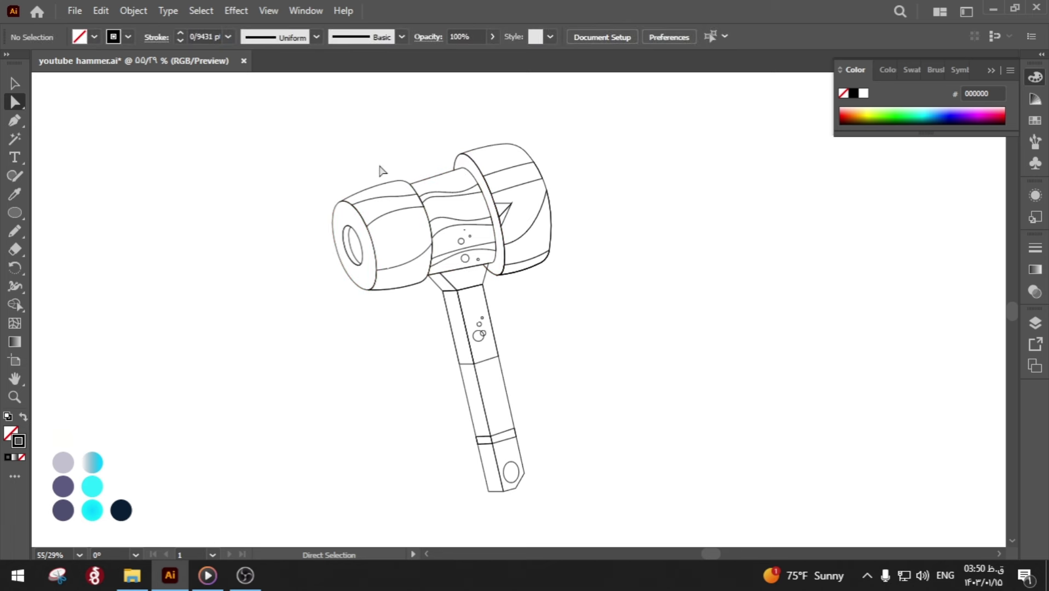
pyautogui.click(427, 186)
pyautogui.press('i')
pyautogui.click(92, 510)
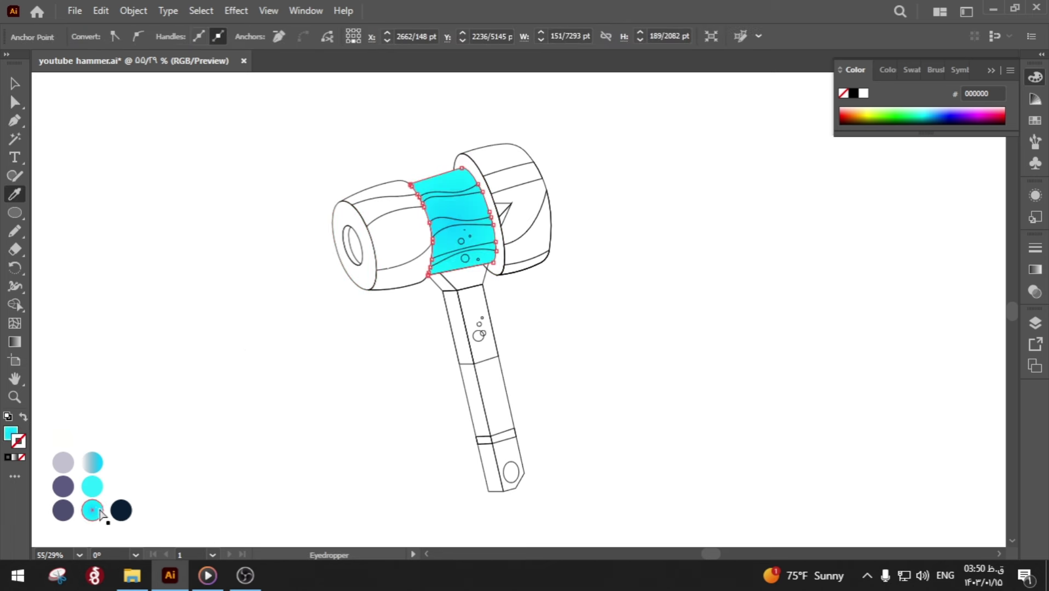
pyautogui.press('a')
pyautogui.click(230, 430)
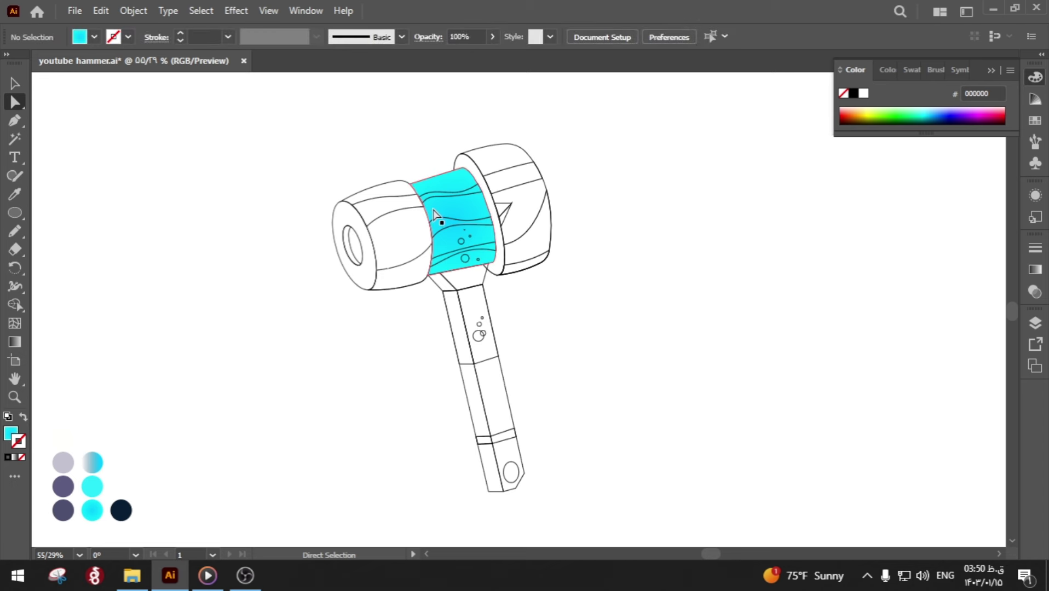
# - Group the wavy lines on the band and fill them cyan
pyautogui.moveTo(433, 210); pyautogui.dragTo(440, 198)
pyautogui.press('v')
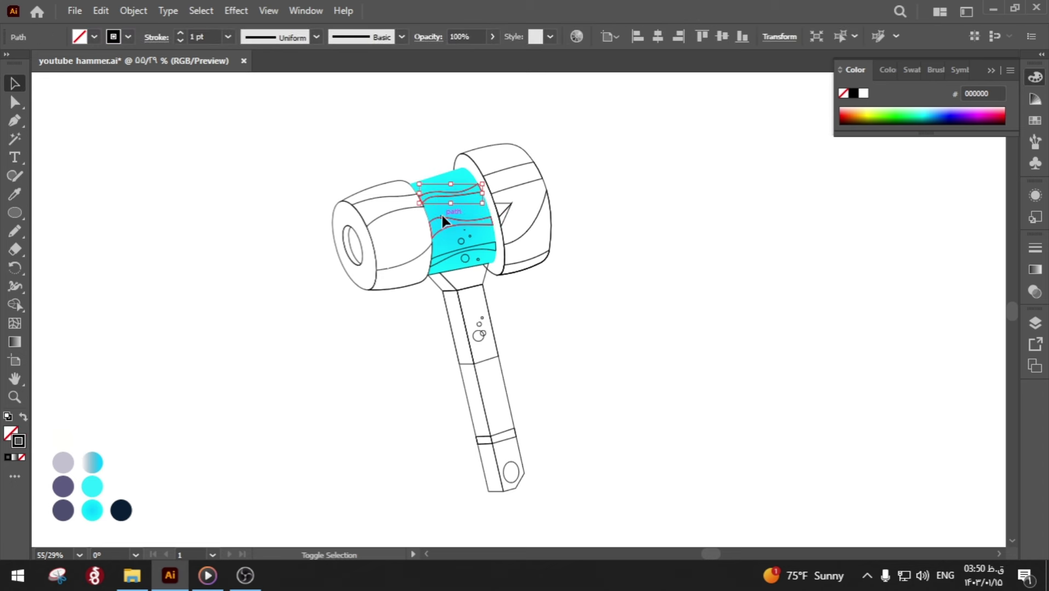
pyautogui.click(441, 213)
pyautogui.hotkey('ctrl', 'g')
pyautogui.press('i')
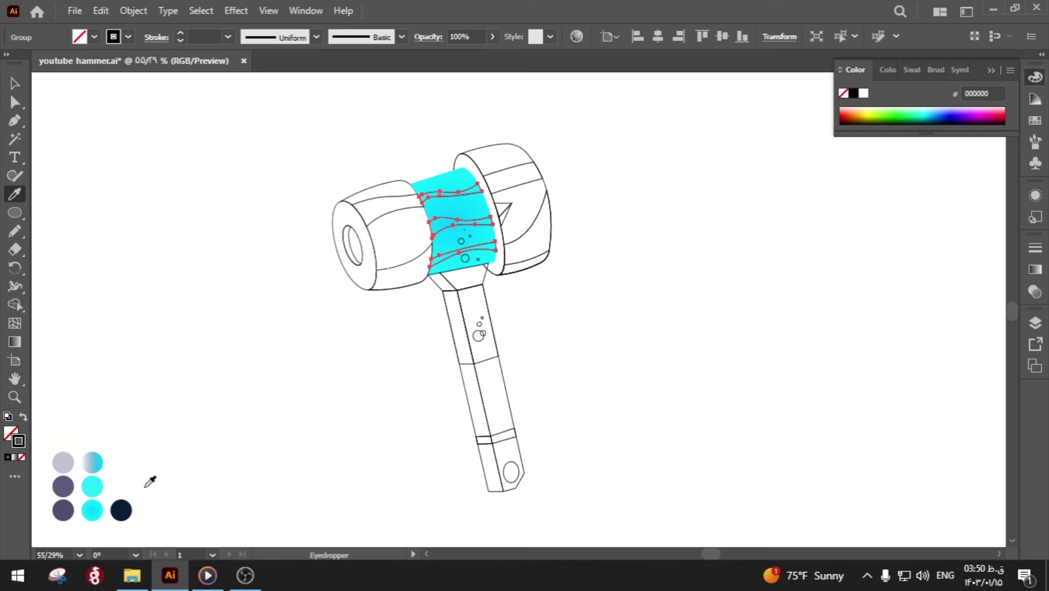
pyautogui.click(92, 486)
pyautogui.press('a')
pyautogui.click(214, 459)
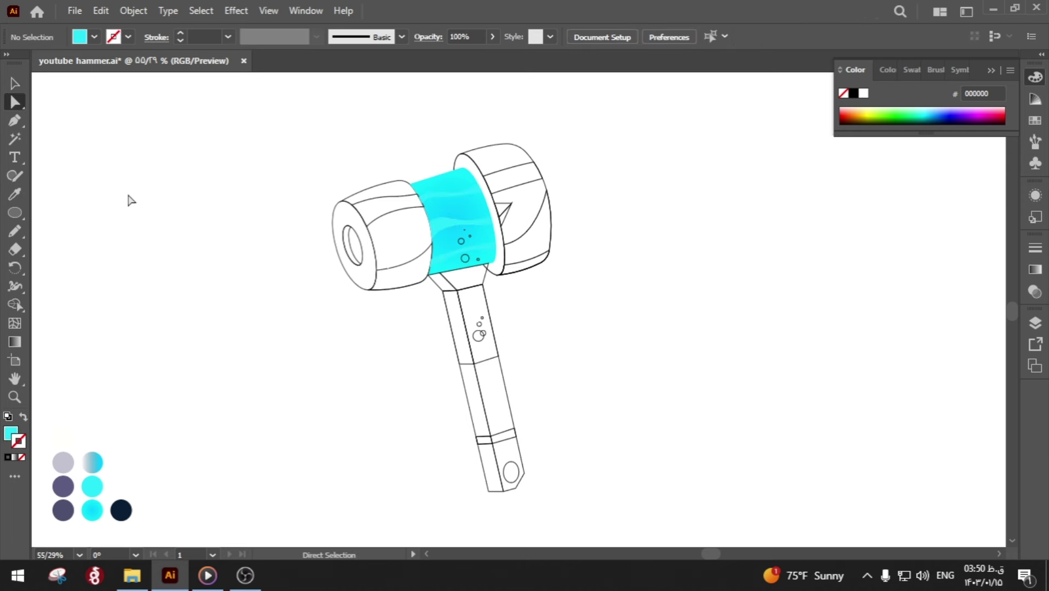
# - Zoom in on the band's bubble circles and group them together
pyautogui.click(456, 239)
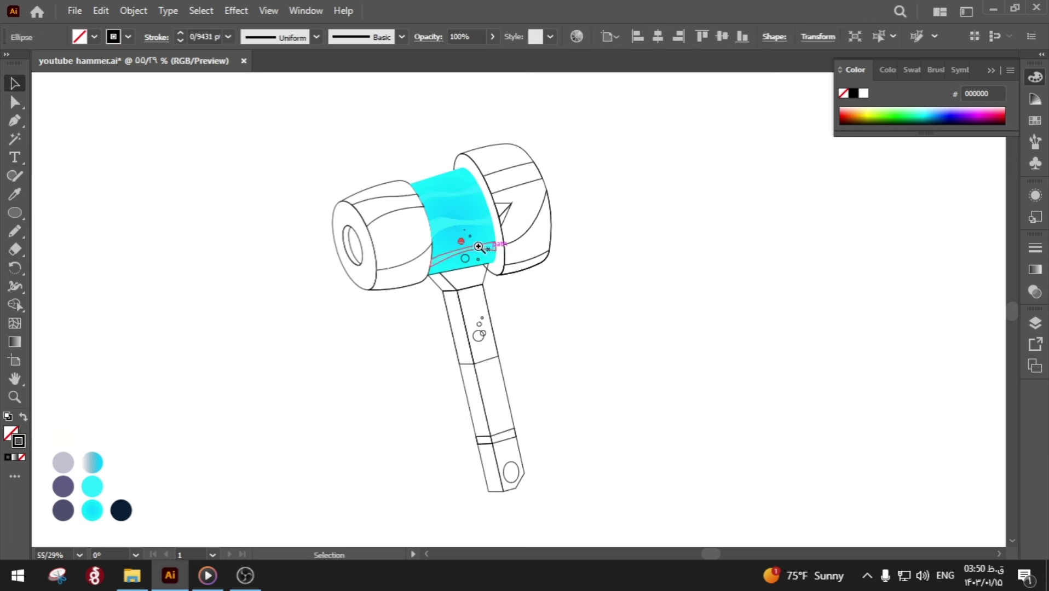
pyautogui.press('z')
pyautogui.moveTo(492, 243); pyautogui.dragTo(704, 297)
pyautogui.click(393, 235)
pyautogui.press('v')
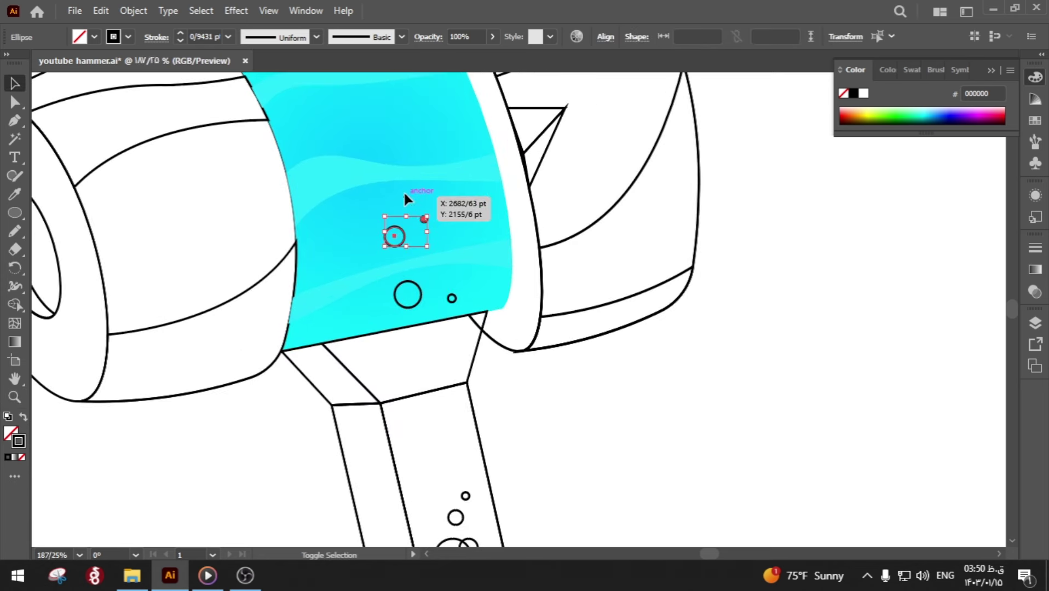
pyautogui.keyDown('shift'); pyautogui.click(416, 293); pyautogui.keyUp('shift')
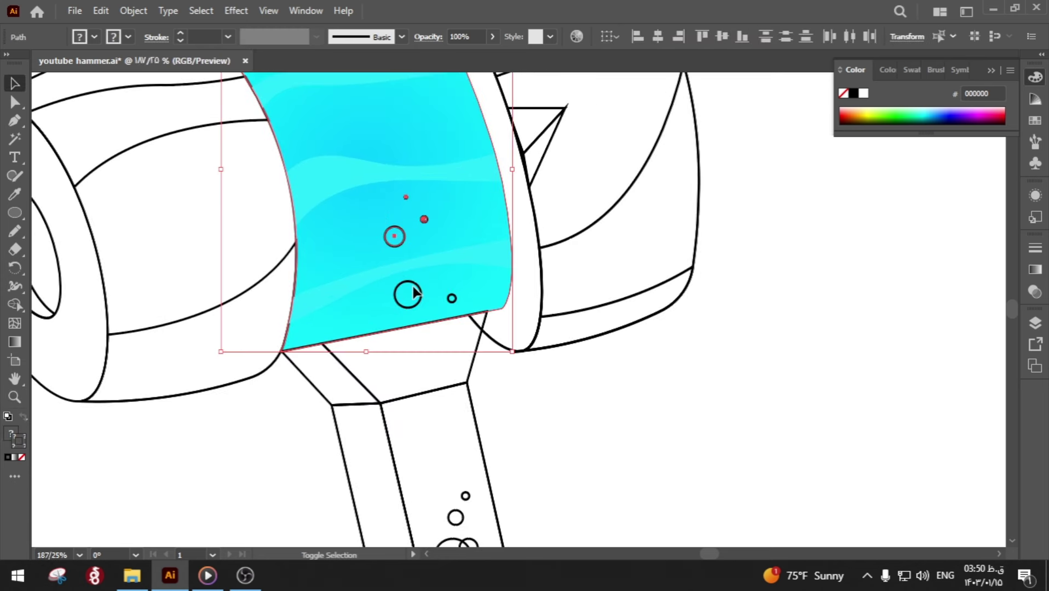
pyautogui.keyDown('shift'); pyautogui.click(452, 298); pyautogui.keyUp('shift')
pyautogui.hotkey('ctrl', 'g')
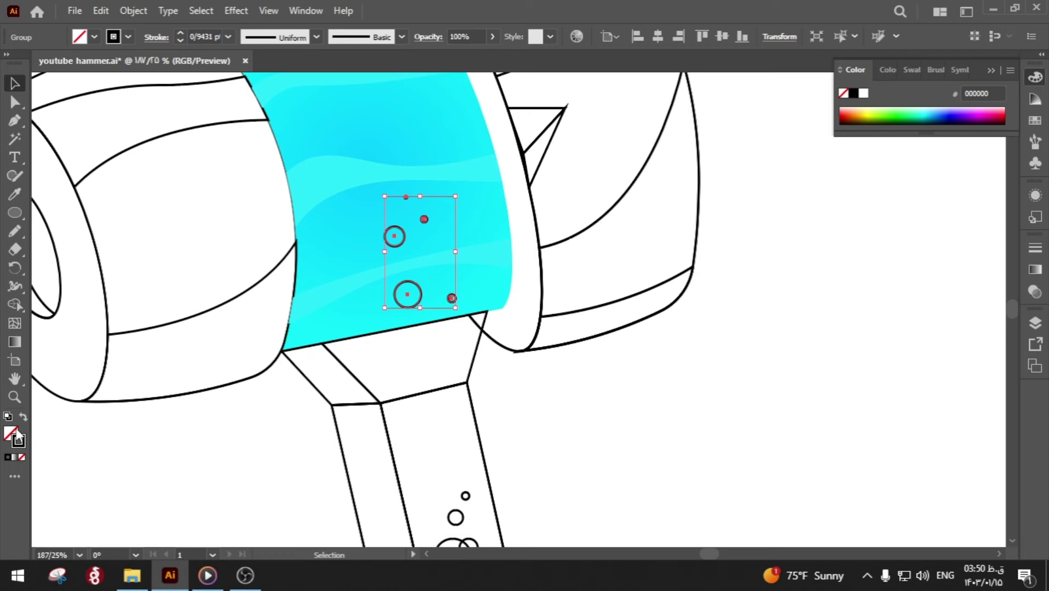
# - Swap the bubbles' outline into a solid f9f9f9 white fill
pyautogui.click(23, 418)
pyautogui.doubleClick(10, 433)
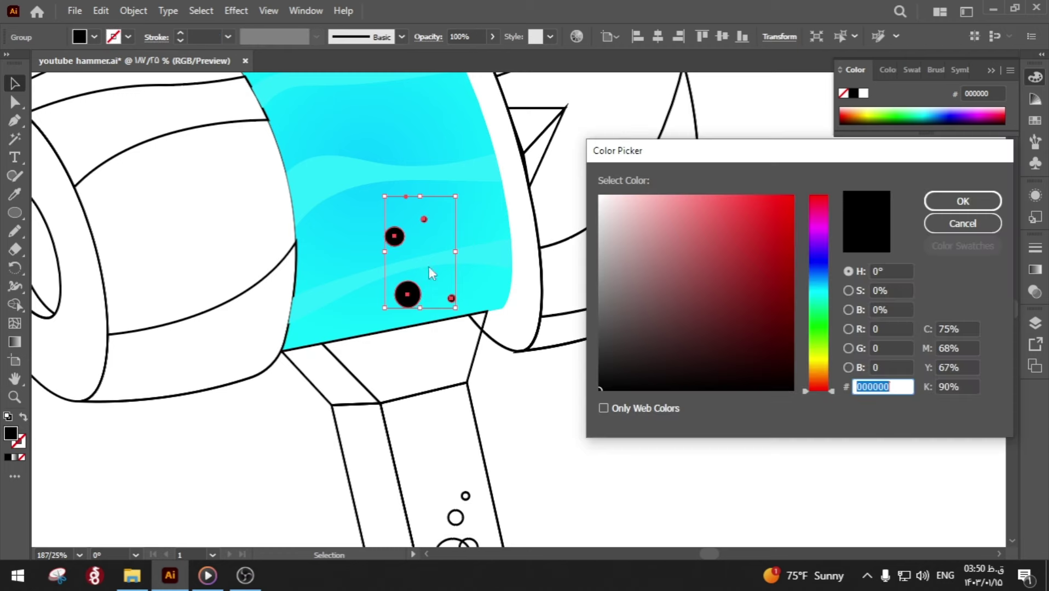
pyautogui.write('f9f9f9')
pyautogui.press('Return')
pyautogui.click(575, 433)
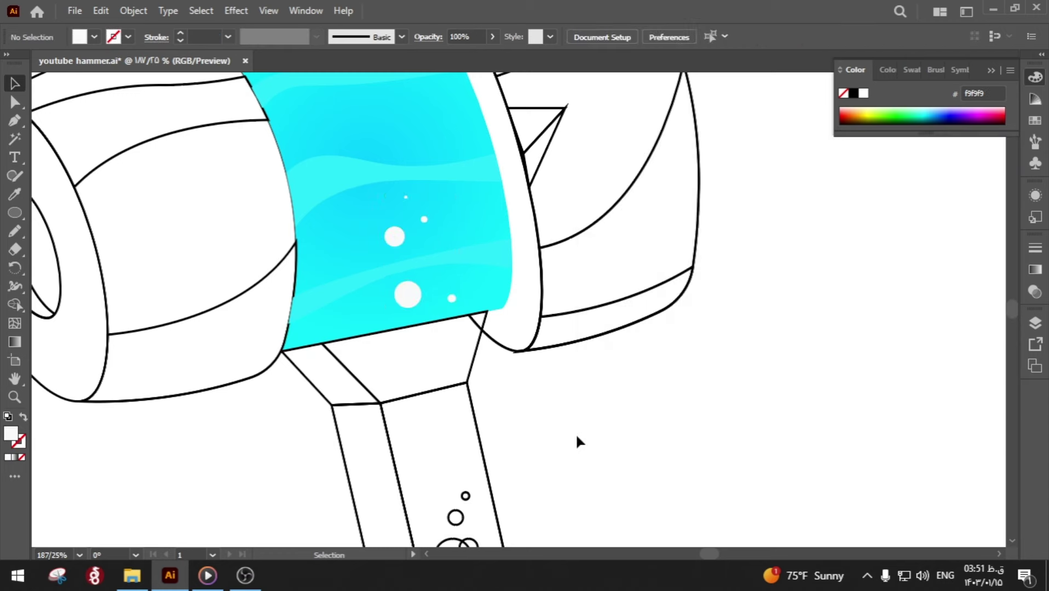
pyautogui.press('z')
pyautogui.moveTo(575, 433)
pyautogui.mouseDown()
pyautogui.moveTo(364, 422)
pyautogui.moveTo(330, 283)
pyautogui.moveTo(359, 282)
pyautogui.mouseUp()
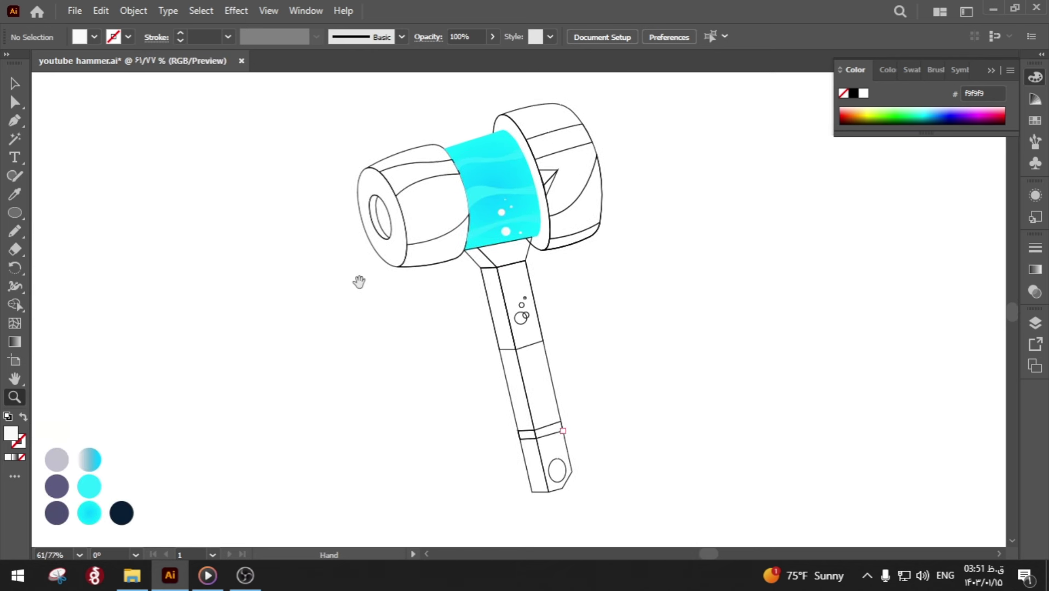
# - Fill the handle's neck piece light grey and its left side dark purple
pyautogui.press('a')
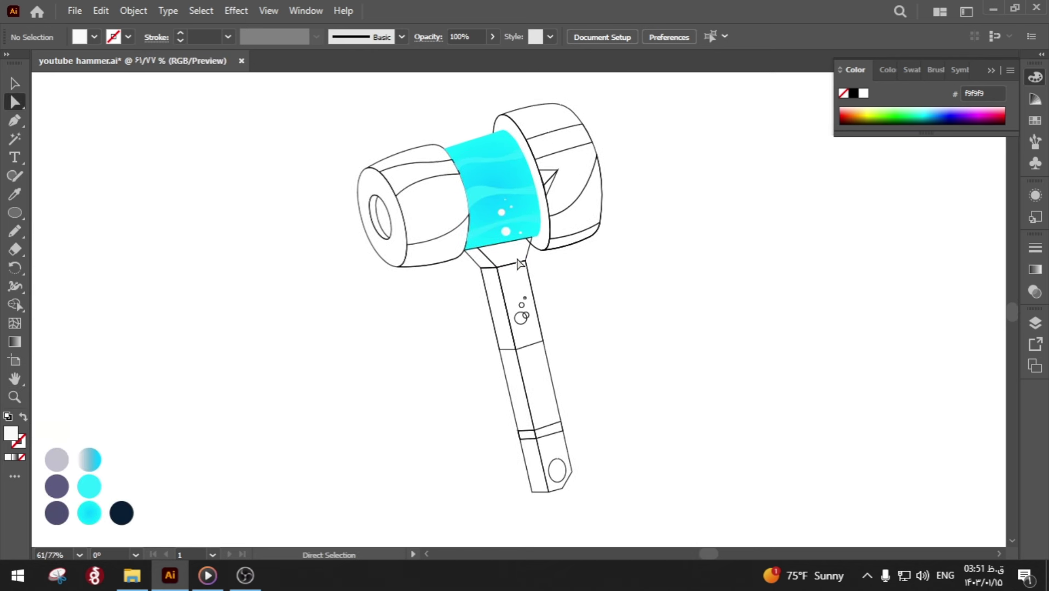
pyautogui.click(525, 260)
pyautogui.press('i')
pyautogui.click(57, 460)
pyautogui.press('a')
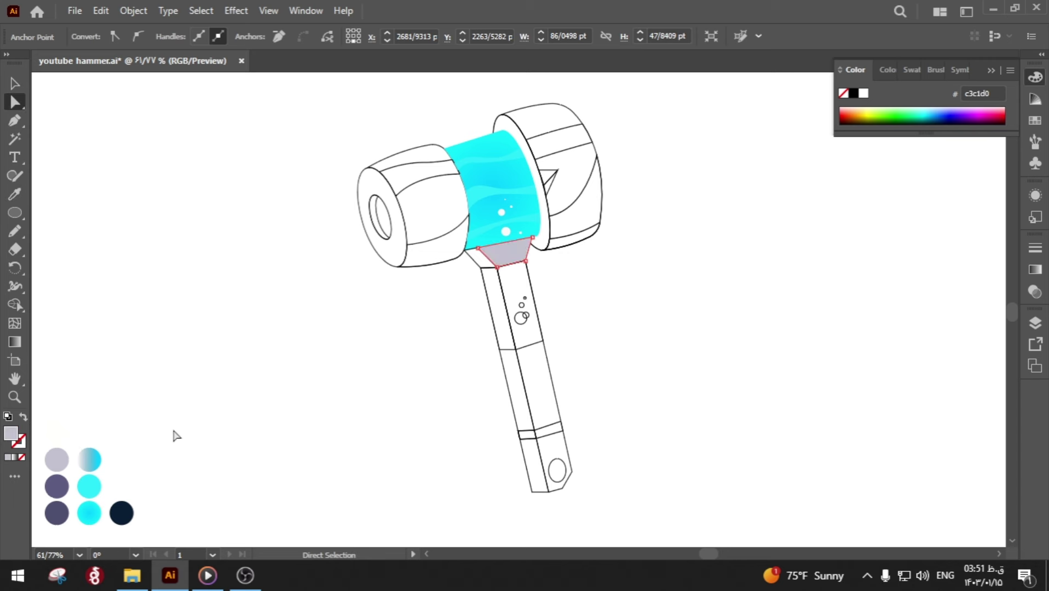
pyautogui.click(173, 432)
pyautogui.click(479, 266)
pyautogui.press('i')
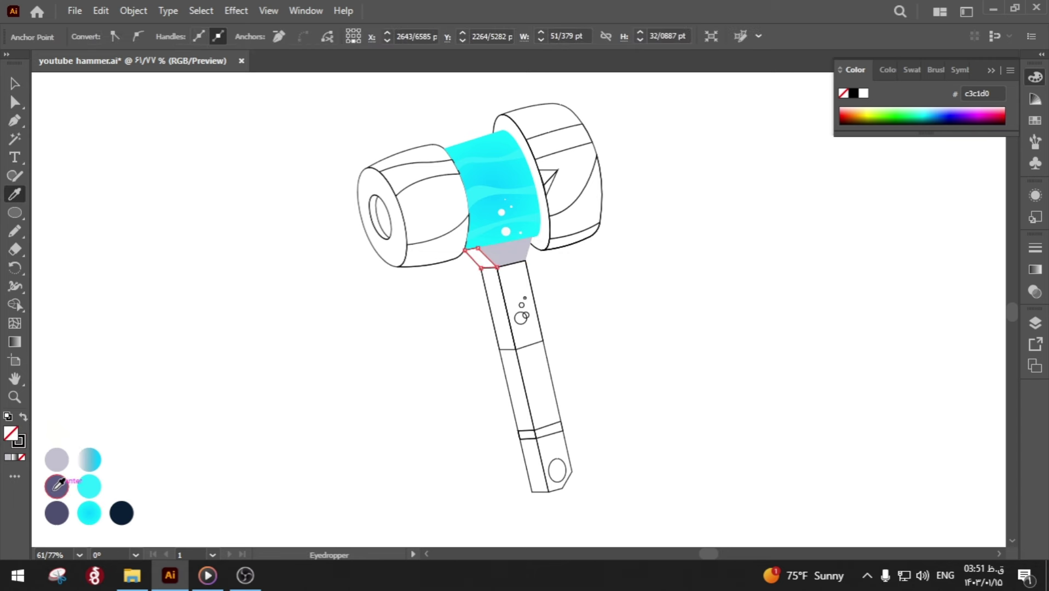
pyautogui.click(56, 486)
pyautogui.press('a')
pyautogui.click(233, 433)
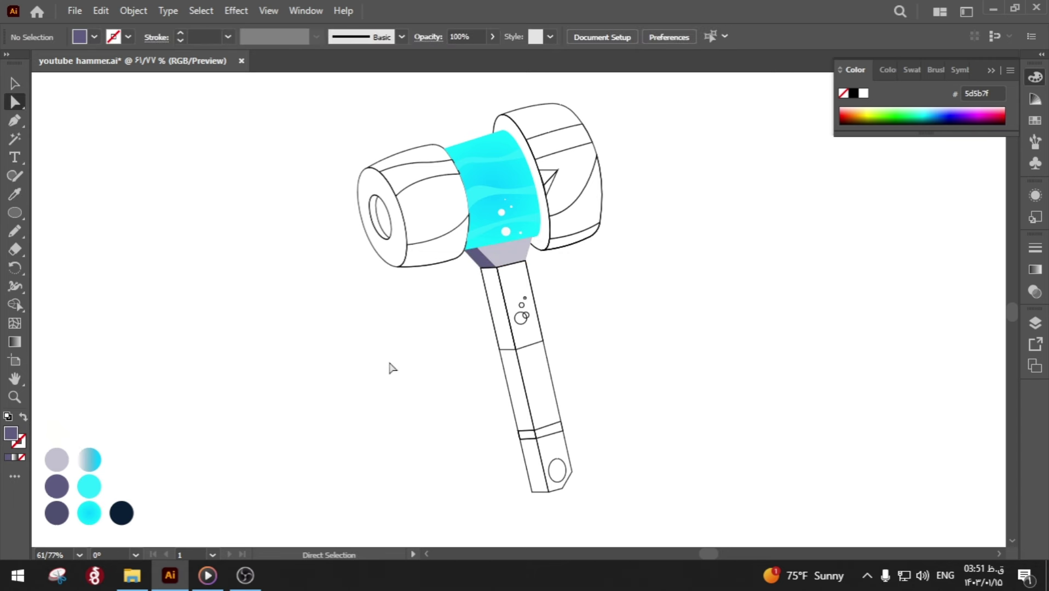
# - Fill the upper handle's right face light grey and left face dark purple
pyautogui.click(539, 323)
pyautogui.press('i')
pyautogui.click(509, 251)
pyautogui.click(497, 306)
pyautogui.press('i')
pyautogui.click(490, 258)
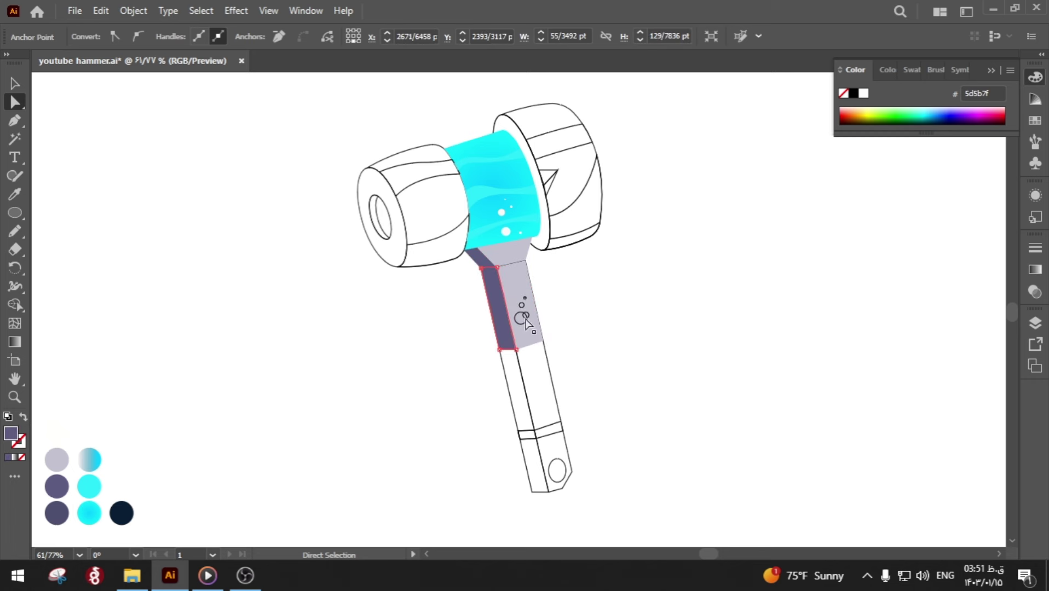
# - Recolour the upper handle's right face with the band's cyan
pyautogui.moveTo(539, 399); pyautogui.dragTo(543, 394)
pyautogui.click(524, 307)
pyautogui.press('i')
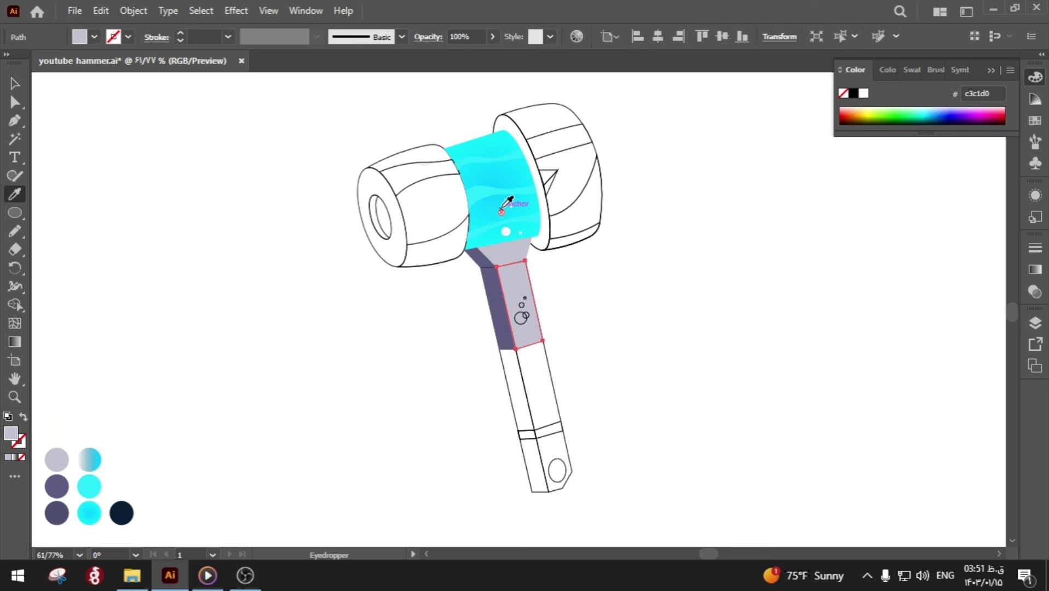
pyautogui.click(492, 190)
pyautogui.press('a')
pyautogui.click(475, 318)
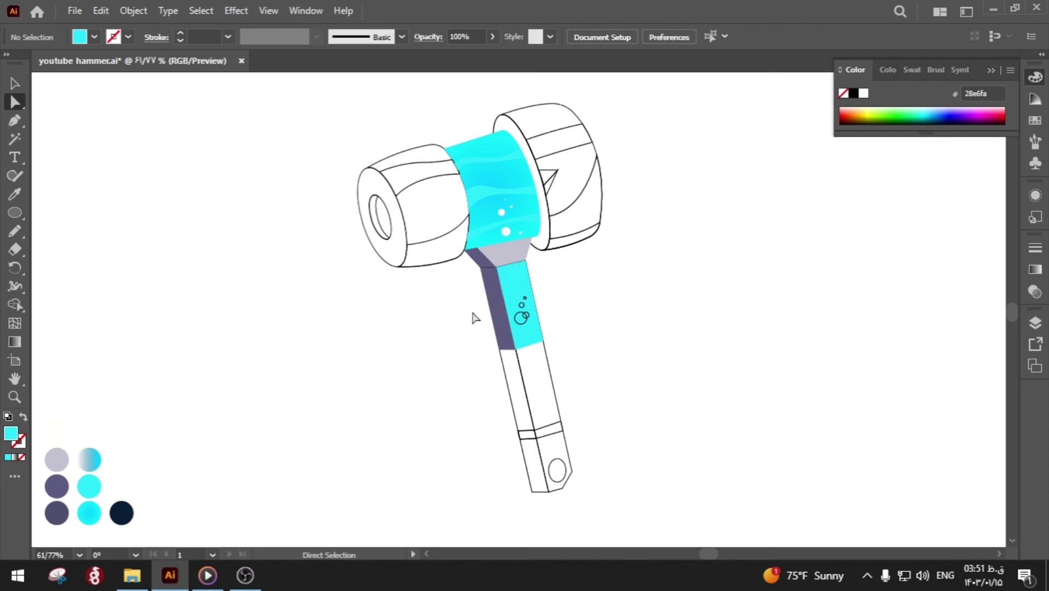
# - Fill the upper handle's left face with a slightly darker shaded cyan
pyautogui.click(496, 317)
pyautogui.press('i')
pyautogui.click(520, 304)
pyautogui.press('a')
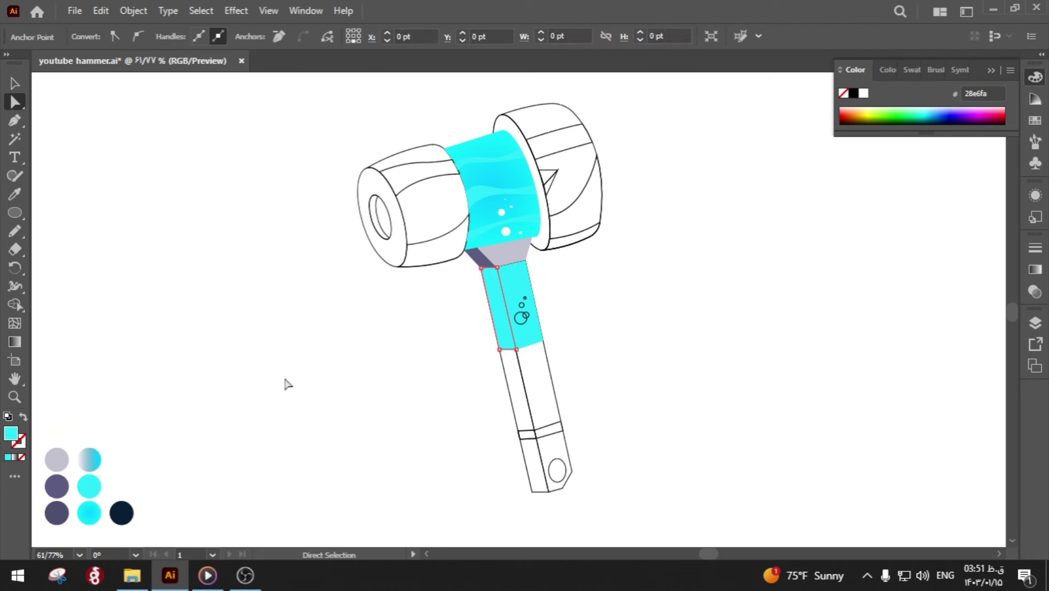
pyautogui.doubleClick(16, 437)
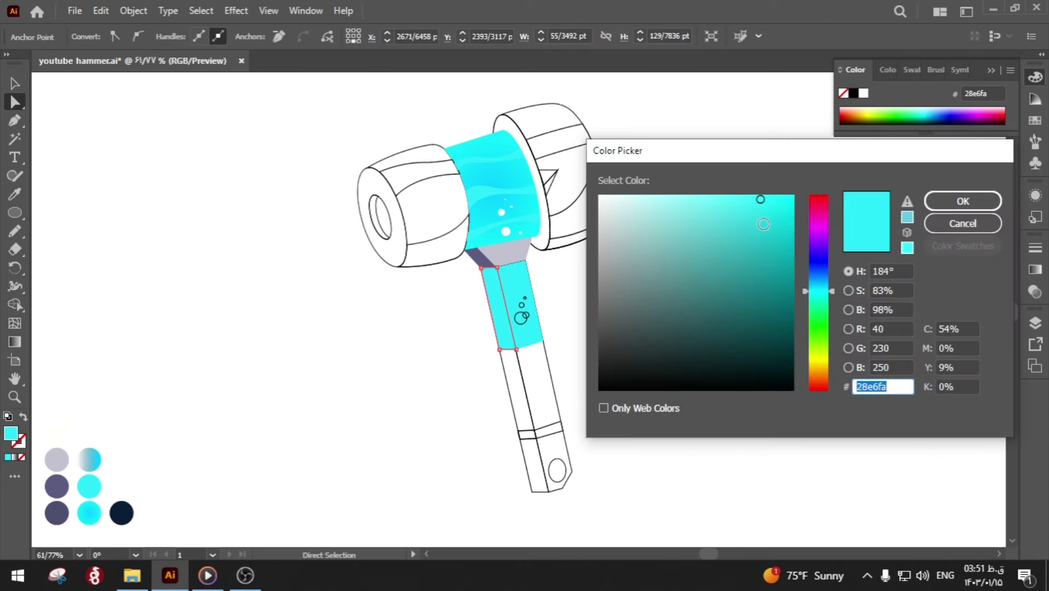
pyautogui.click(763, 223)
pyautogui.press('Return')
# - Fill the lower handle's left strip dark purple and right face lavender
pyautogui.click(506, 402)
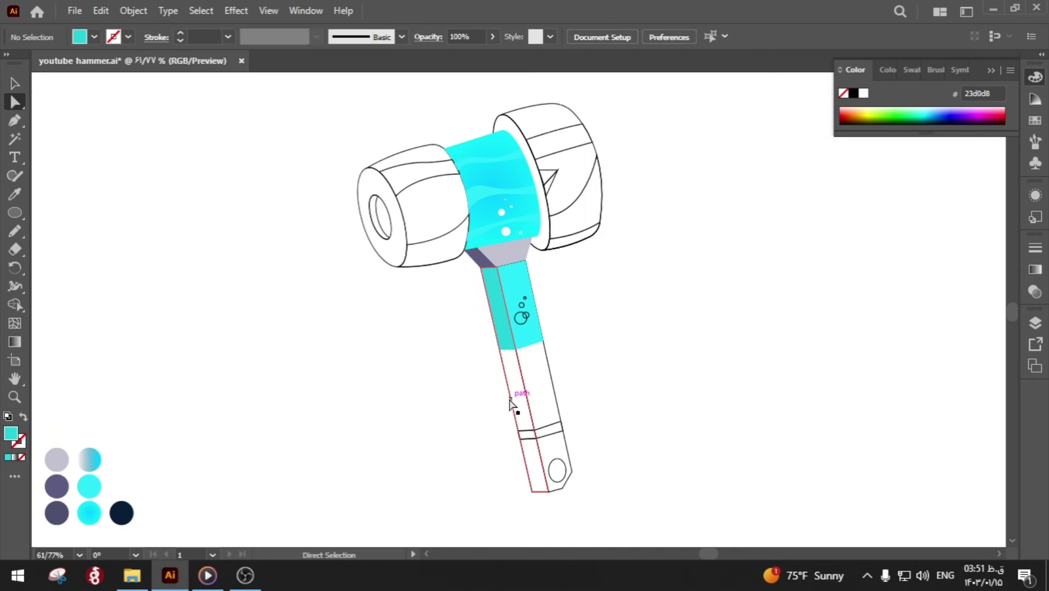
pyautogui.press('i')
pyautogui.click(509, 313)
pyautogui.press('a')
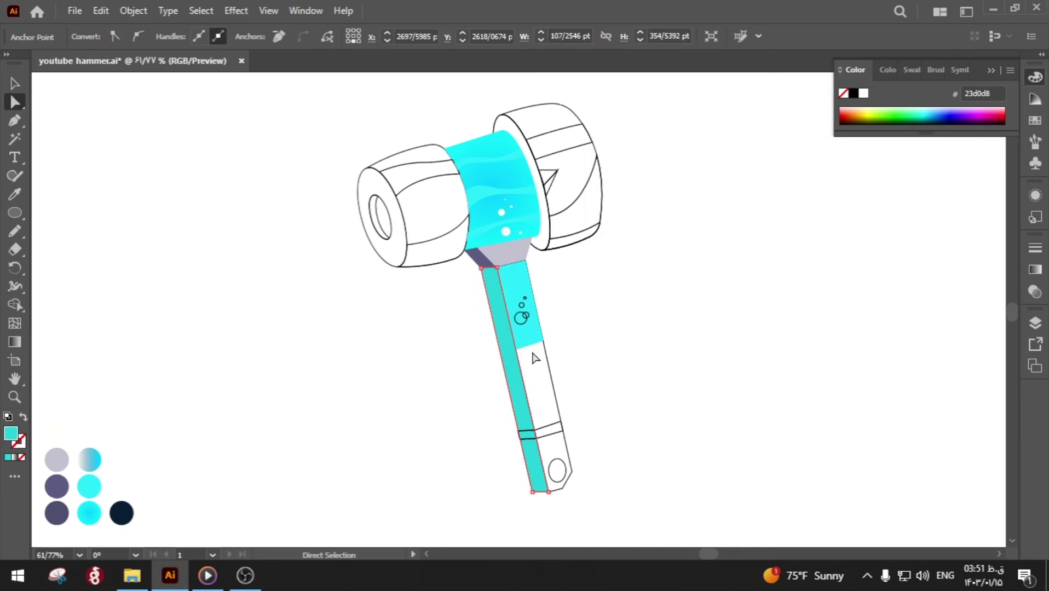
pyautogui.press('i')
pyautogui.click(482, 256)
pyautogui.press('a')
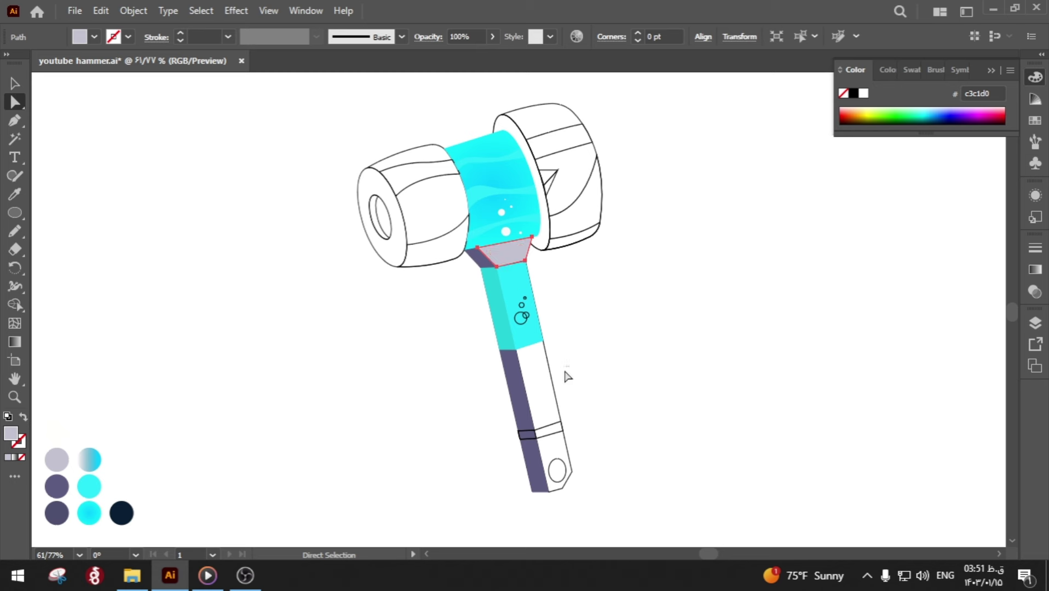
pyautogui.click(539, 383)
pyautogui.press('i')
pyautogui.click(503, 253)
pyautogui.press('a')
pyautogui.click(592, 358)
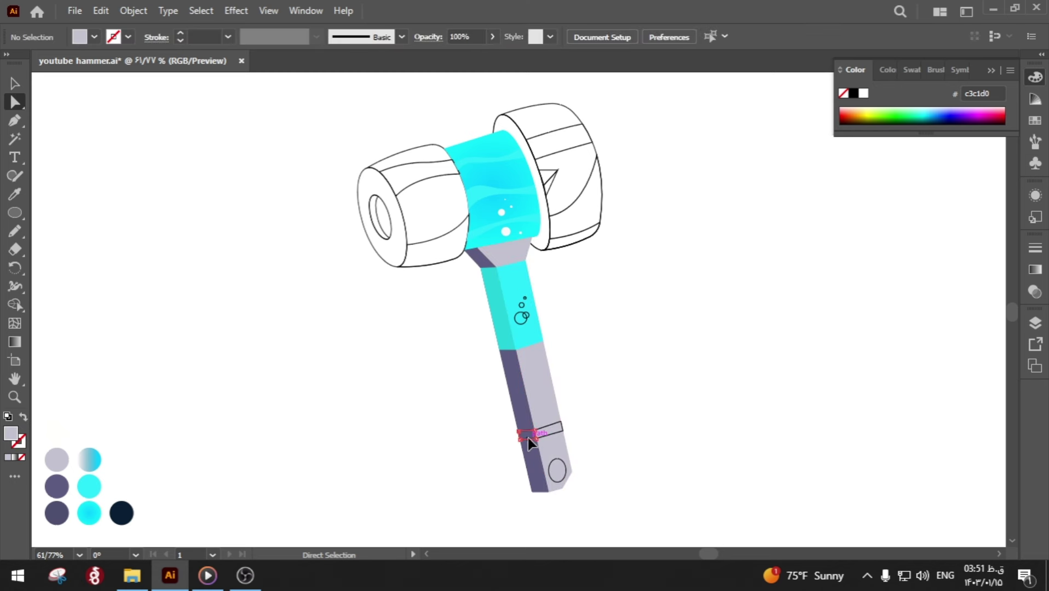
# - Fill both pieces of the handle ring with cyan
pyautogui.click(527, 438)
pyautogui.press('i')
pyautogui.click(525, 305)
pyautogui.press('a')
pyautogui.keyDown('shift'); pyautogui.click(550, 431); pyautogui.keyUp('shift')
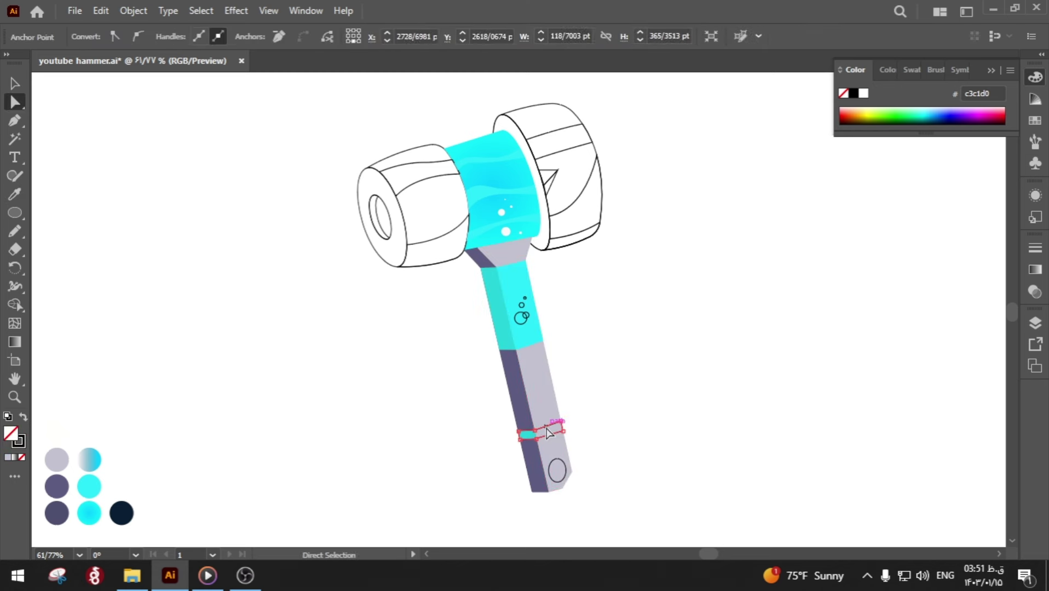
pyautogui.press('i')
pyautogui.click(522, 305)
pyautogui.press('a')
# - Fill the handle-end hole dark purple and set its opacity to 50%
pyautogui.click(558, 469)
pyautogui.press('i')
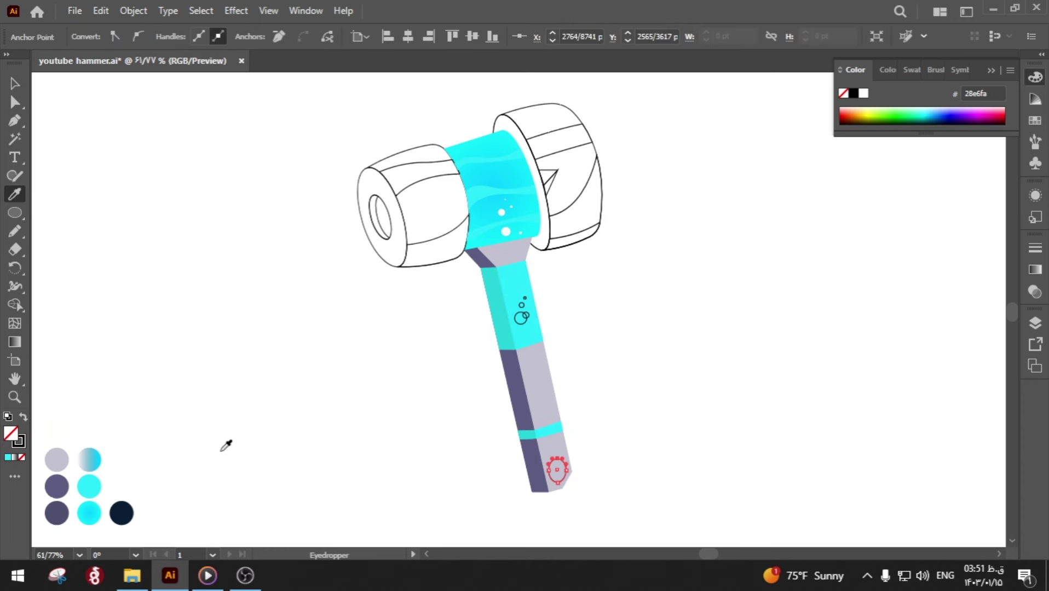
pyautogui.click(66, 486)
pyautogui.press('a')
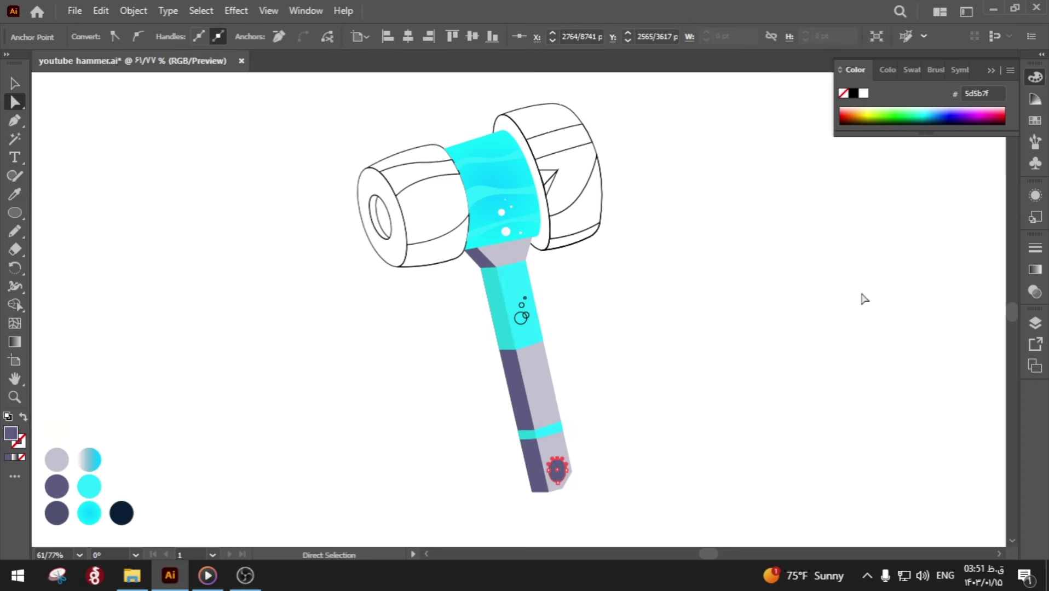
pyautogui.click(1035, 293)
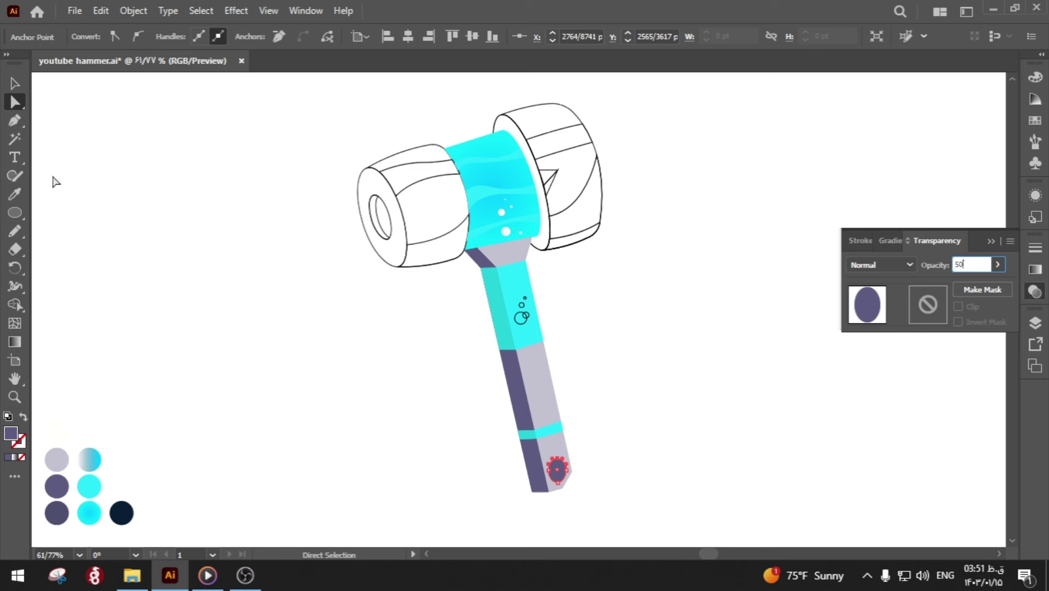
pyautogui.click(11, 85)
pyautogui.click(186, 225)
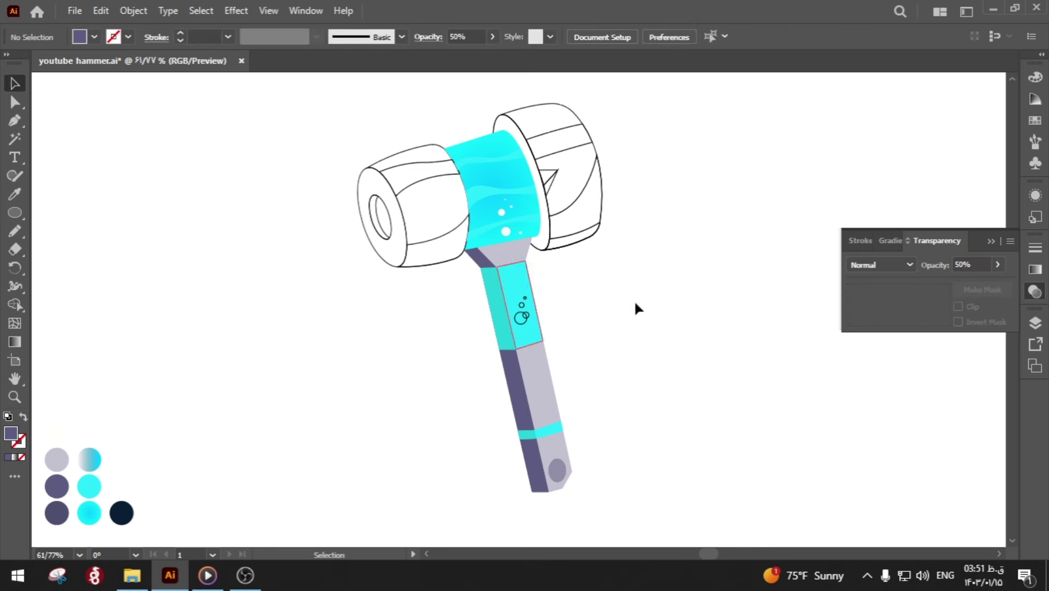
# - Shrink the hole ellipse slightly and adjust the ring's right piece
pyautogui.click(990, 241)
pyautogui.click(557, 469)
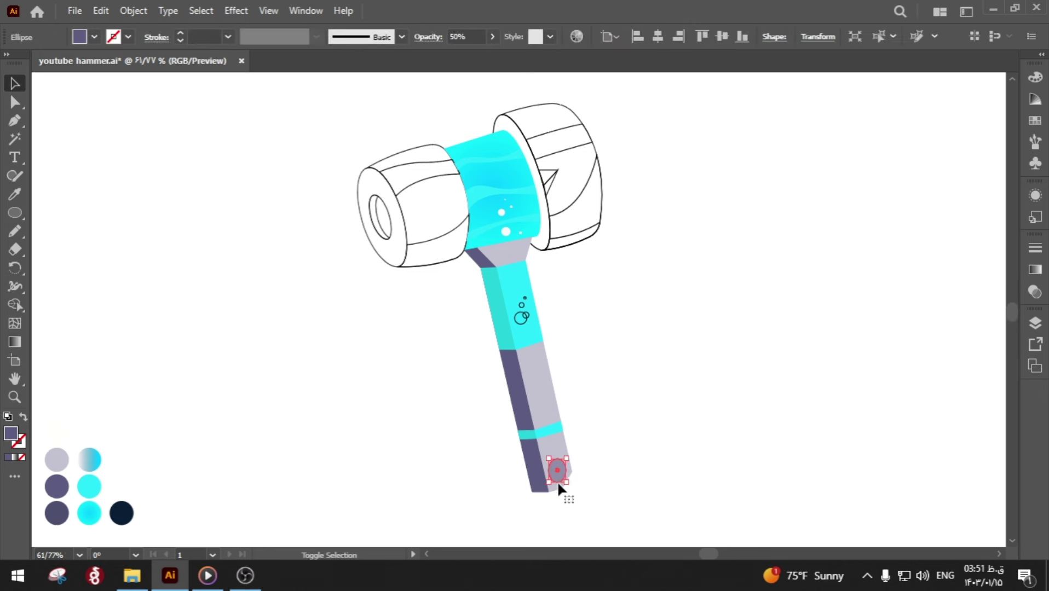
pyautogui.moveTo(565, 480); pyautogui.dragTo(572, 480)
pyautogui.click(575, 479)
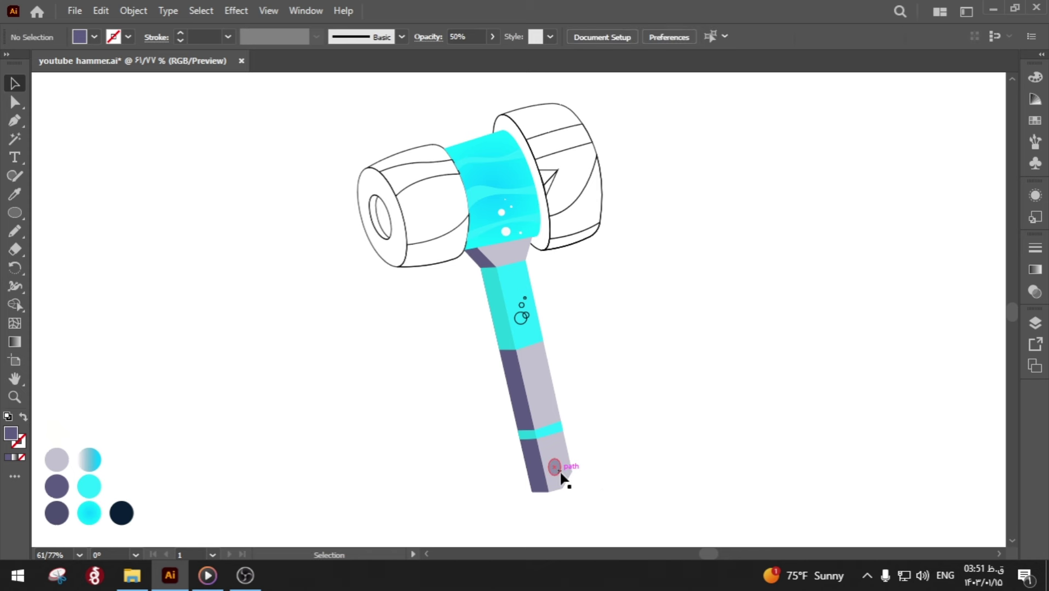
pyautogui.click(598, 486)
pyautogui.press('a')
pyautogui.click(555, 432)
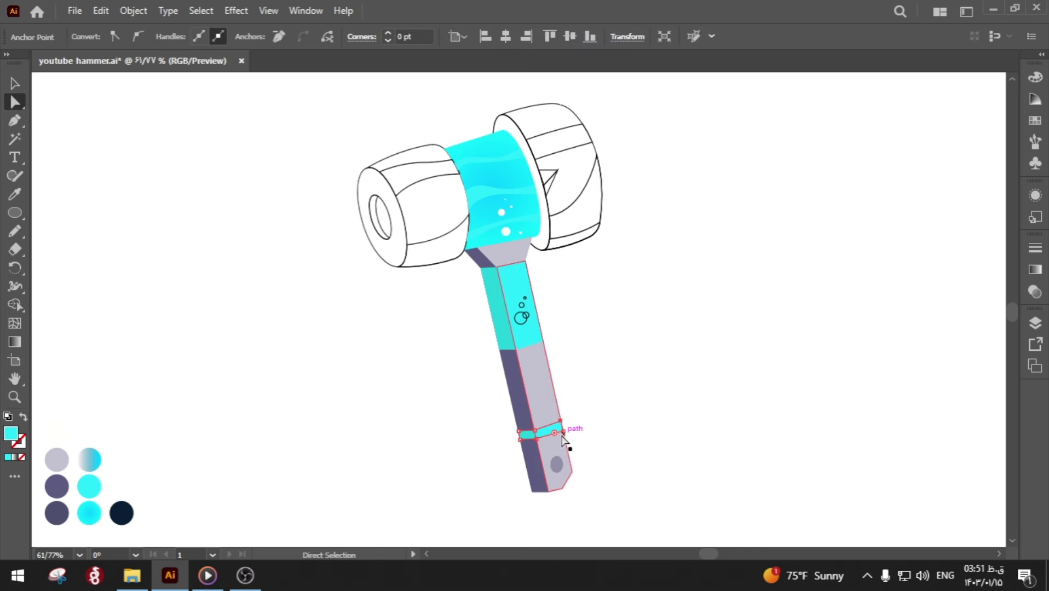
pyautogui.moveTo(564, 432); pyautogui.dragTo(563, 428)
pyautogui.click(586, 448)
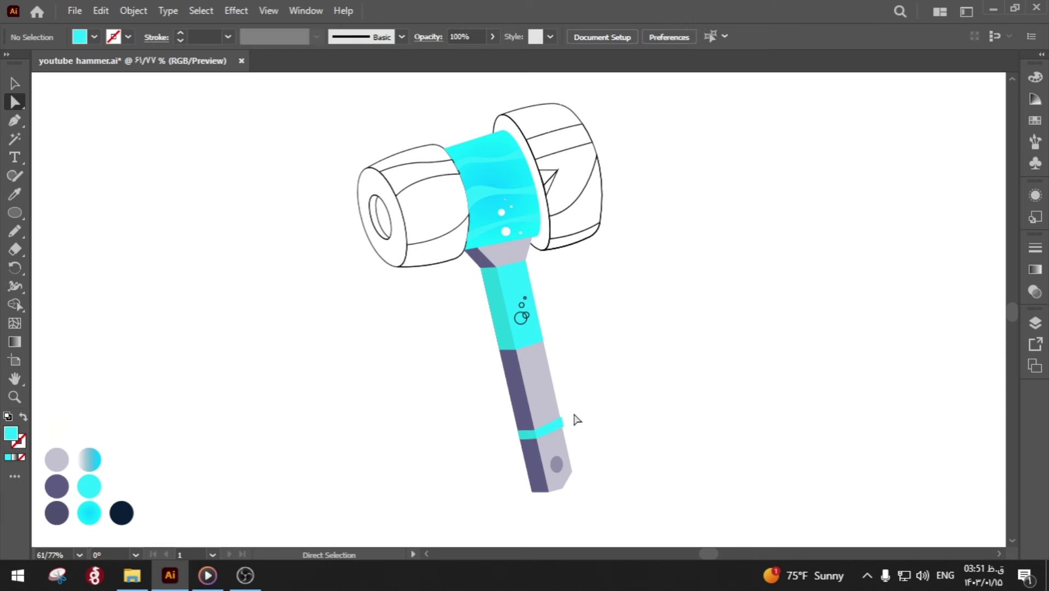
# - Zoom in on the ring joint and work on it with the Shape Builder tool
pyautogui.click(555, 435)
pyautogui.press('z')
pyautogui.click(813, 435)
pyautogui.click(210, 323)
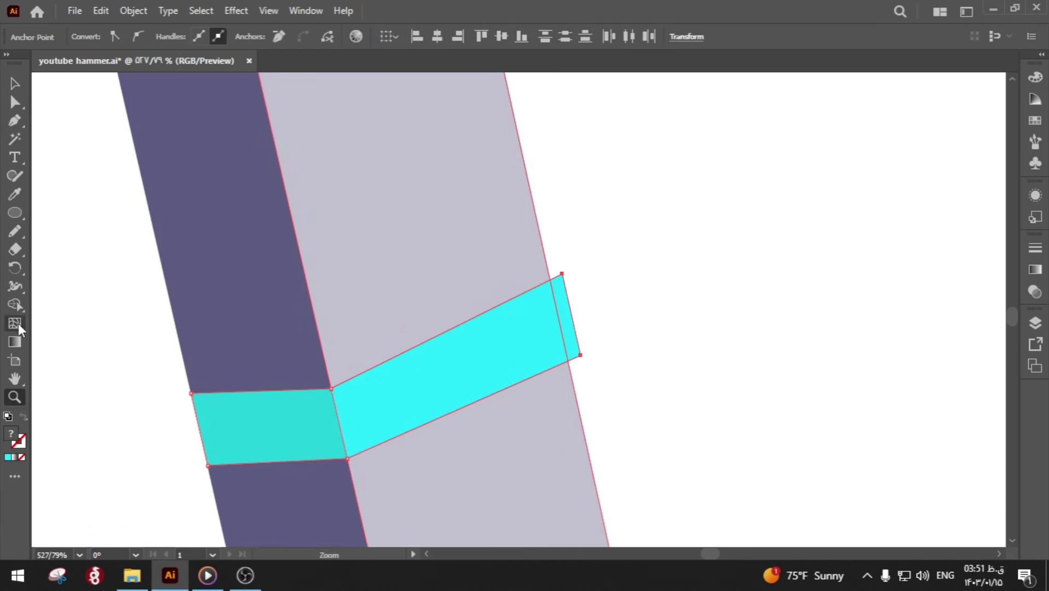
pyautogui.hotkey('shift', 'm')
pyautogui.keyDown('ctrl'); pyautogui.click(615, 337); pyautogui.keyUp('ctrl')
pyautogui.scroll(-5, 349, 314)
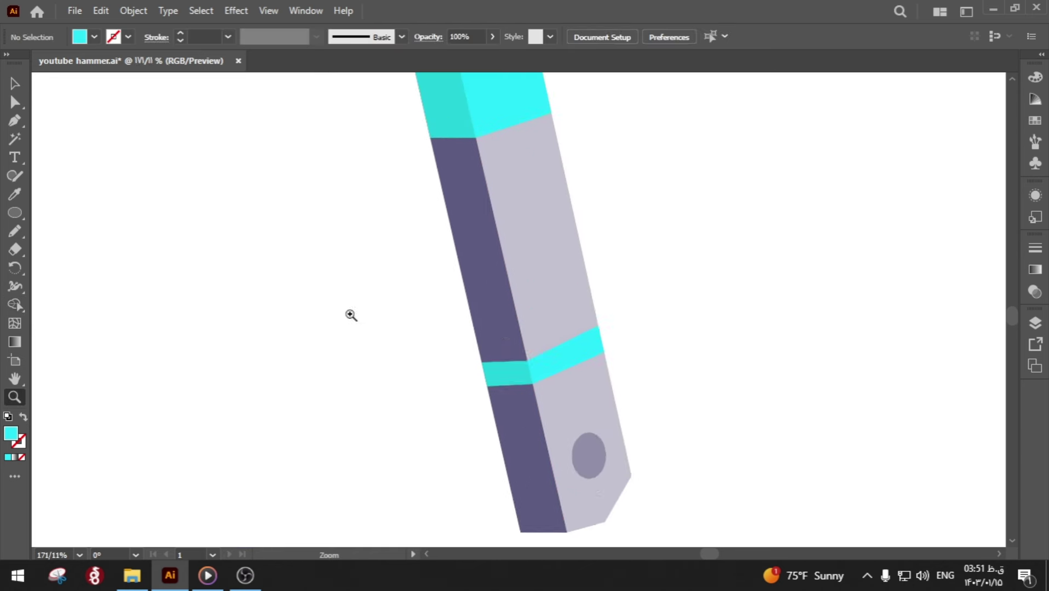
pyautogui.scroll(-4, 447, 344)
pyautogui.moveTo(478, 365); pyautogui.dragTo(513, 381)
# - Select the handle's bubble group, re-centre the hammer, and save the file
pyautogui.press('v')
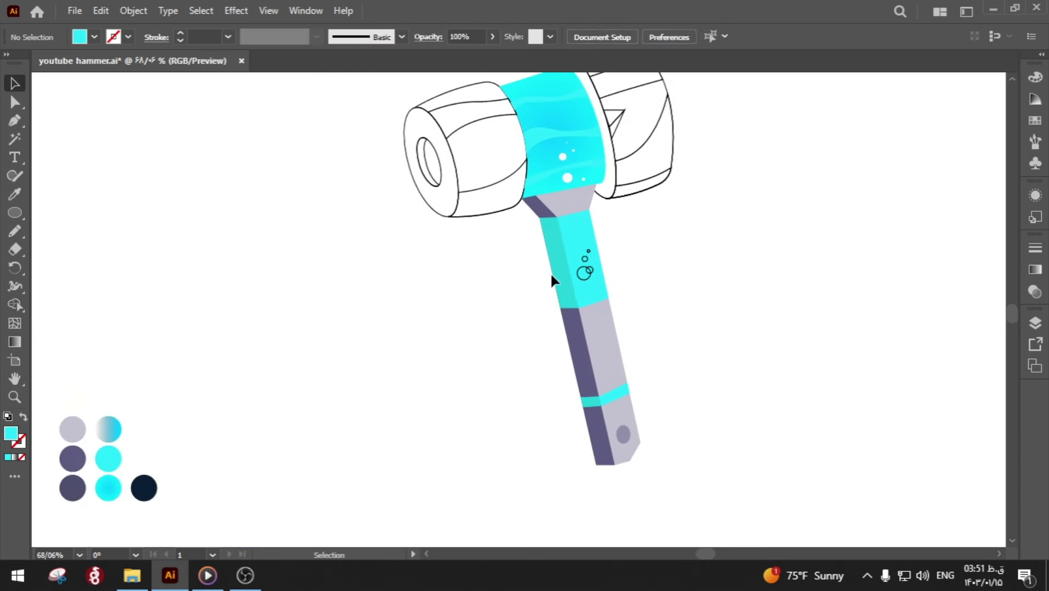
pyautogui.moveTo(584, 271); pyautogui.dragTo(581, 273)
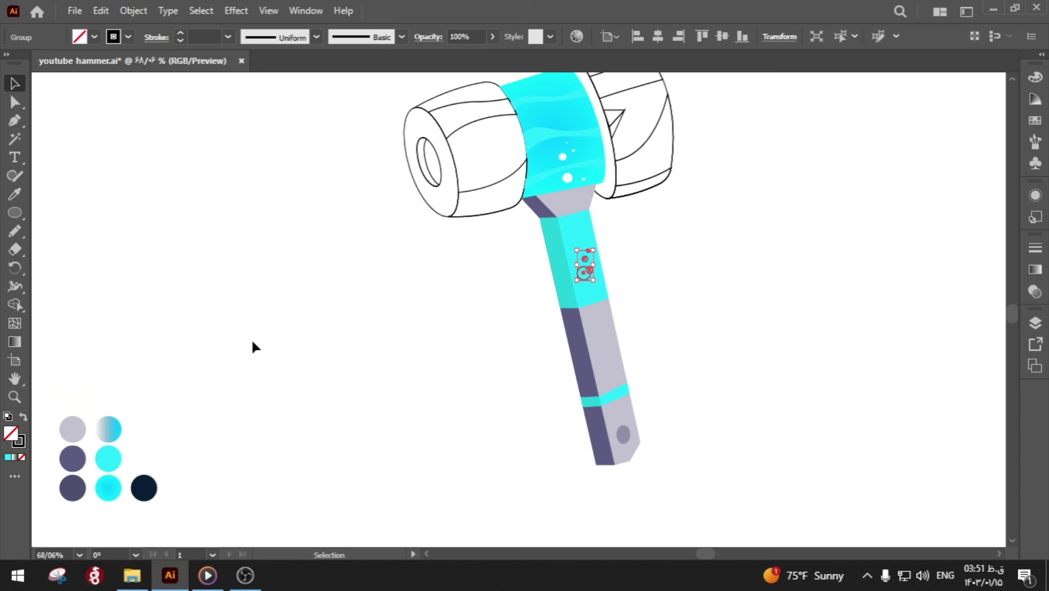
pyautogui.press('a')
pyautogui.click(312, 351)
pyautogui.press('z')
pyautogui.moveTo(367, 307)
pyautogui.mouseDown()
pyautogui.moveTo(344, 308)
pyautogui.moveTo(343, 327)
pyautogui.moveTo(392, 319)
pyautogui.mouseUp()
pyautogui.press('a')
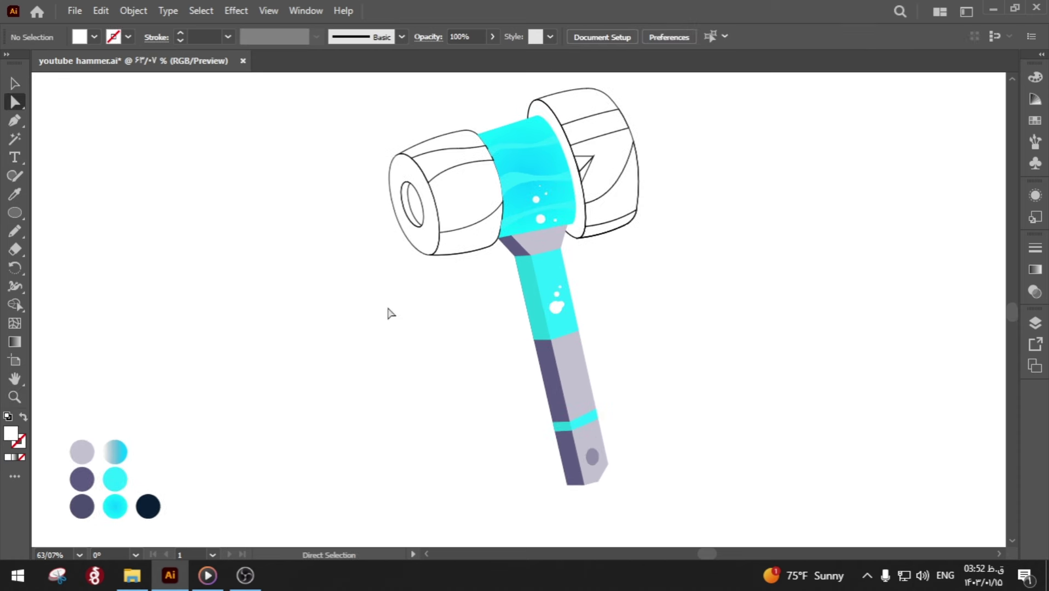
pyautogui.hotkey('ctrl', 's')
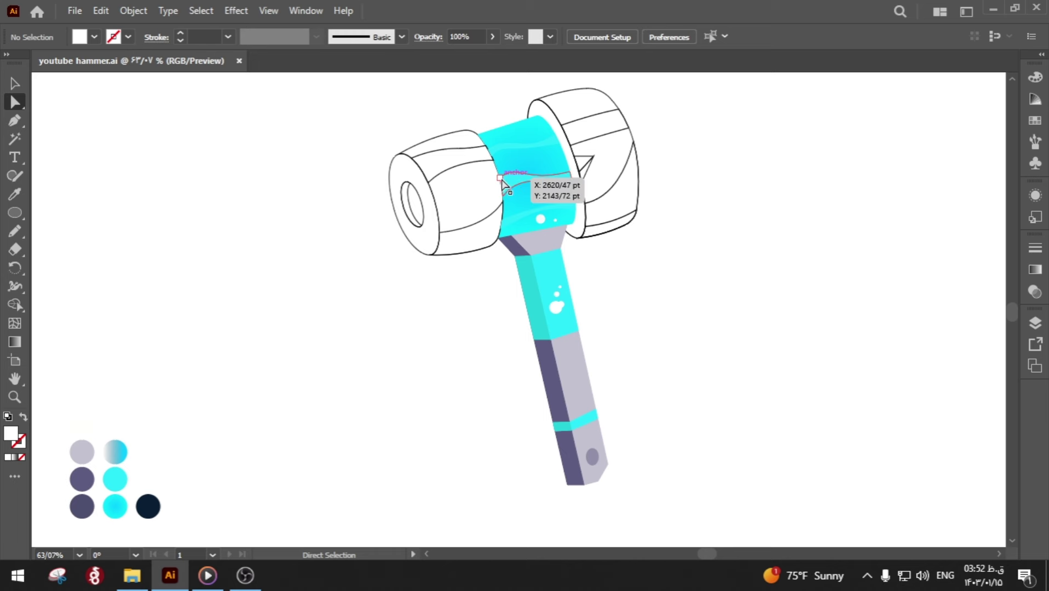
# - Fill the left head's body with light grey and its top highlight with near-white
pyautogui.click(437, 207)
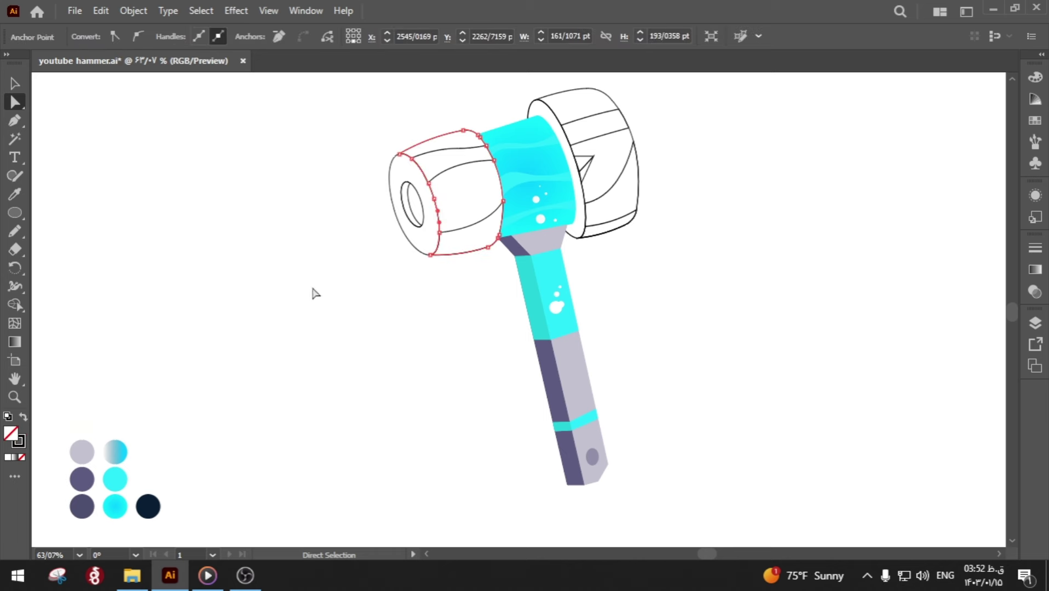
pyautogui.press('i')
pyautogui.click(82, 452)
pyautogui.press('a')
pyautogui.click(355, 225)
pyautogui.click(438, 173)
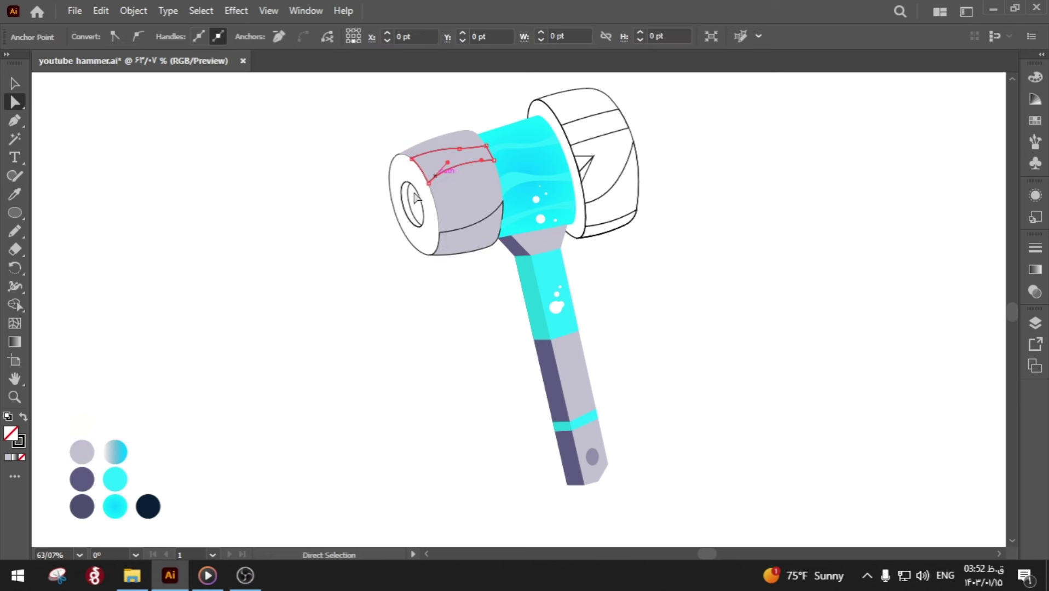
pyautogui.press('i')
pyautogui.click(82, 422)
pyautogui.press('a')
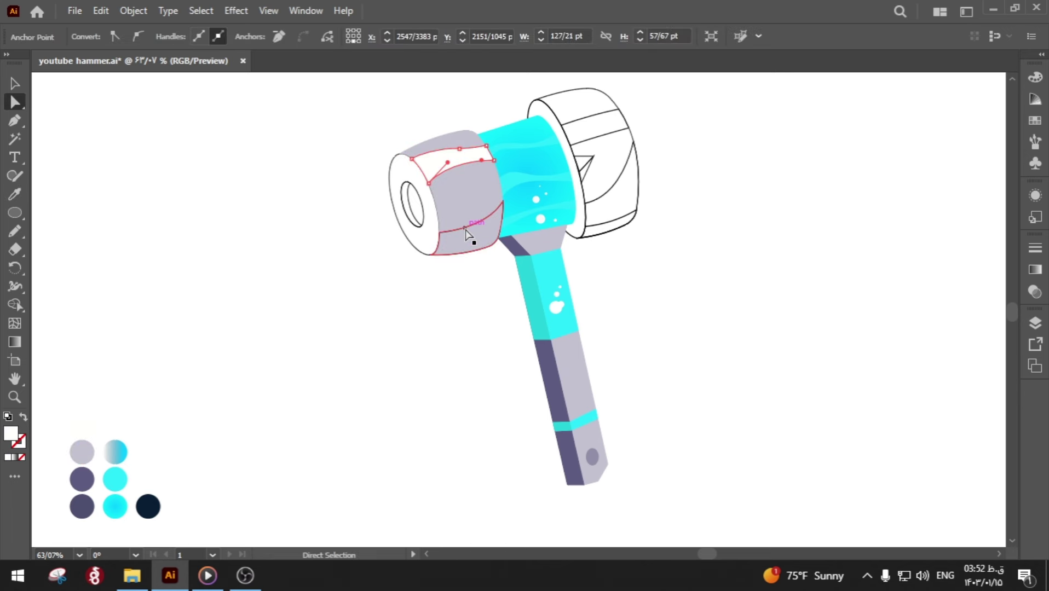
# - Fill the left head's underside and face ellipse with dark purple
pyautogui.click(466, 236)
pyautogui.press('i')
pyautogui.click(84, 480)
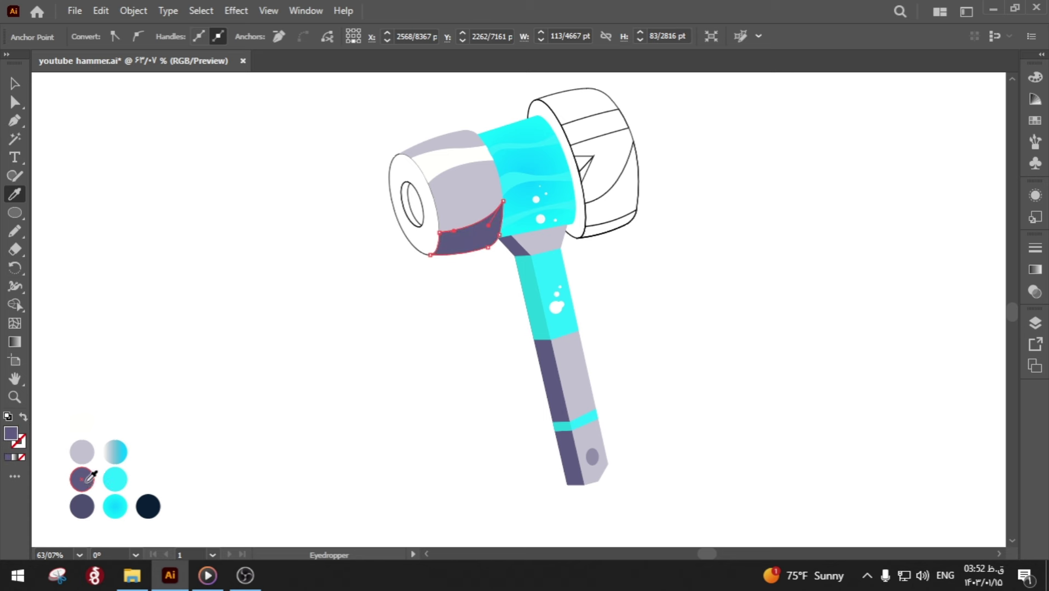
pyautogui.press('a')
pyautogui.click(312, 384)
pyautogui.click(407, 241)
pyautogui.press('i')
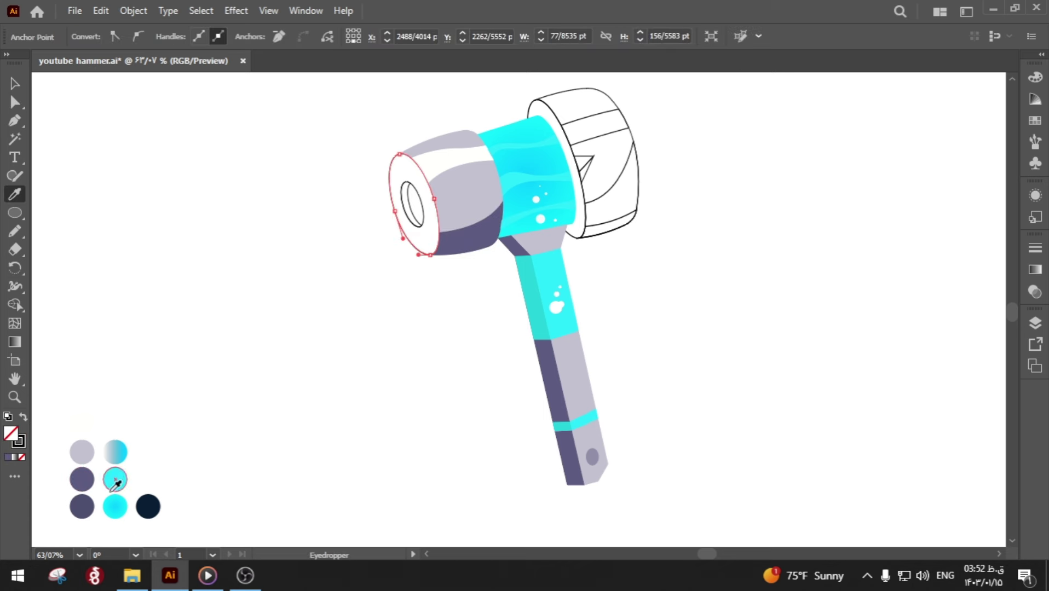
pyautogui.click(83, 506)
pyautogui.press('a')
pyautogui.click(314, 339)
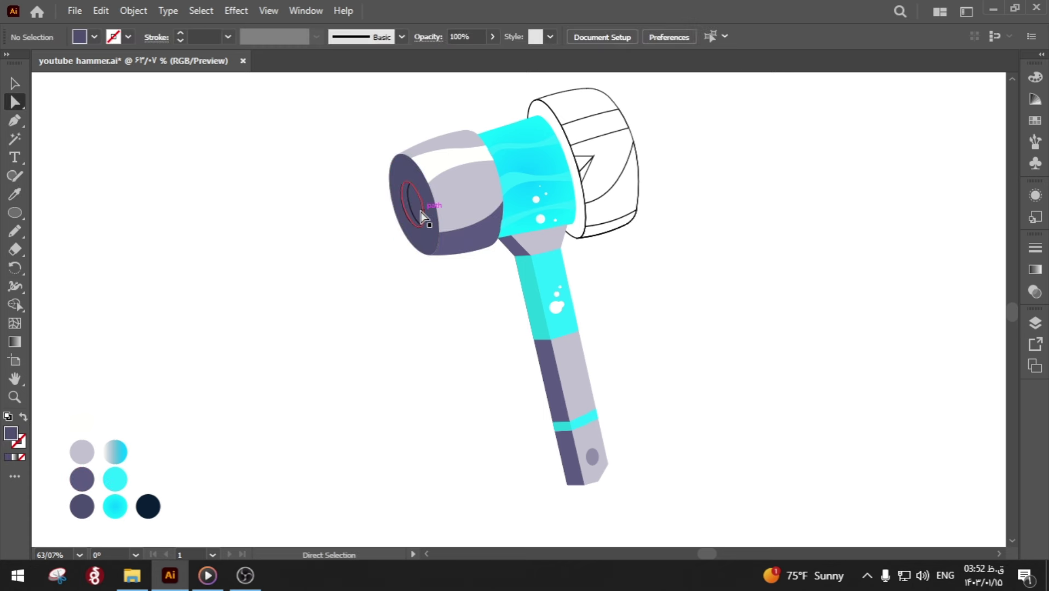
# - Fill the inner hole ellipse with cyan and the thin inner ellipse with the cyan gradient
pyautogui.click(421, 216)
pyautogui.press('i')
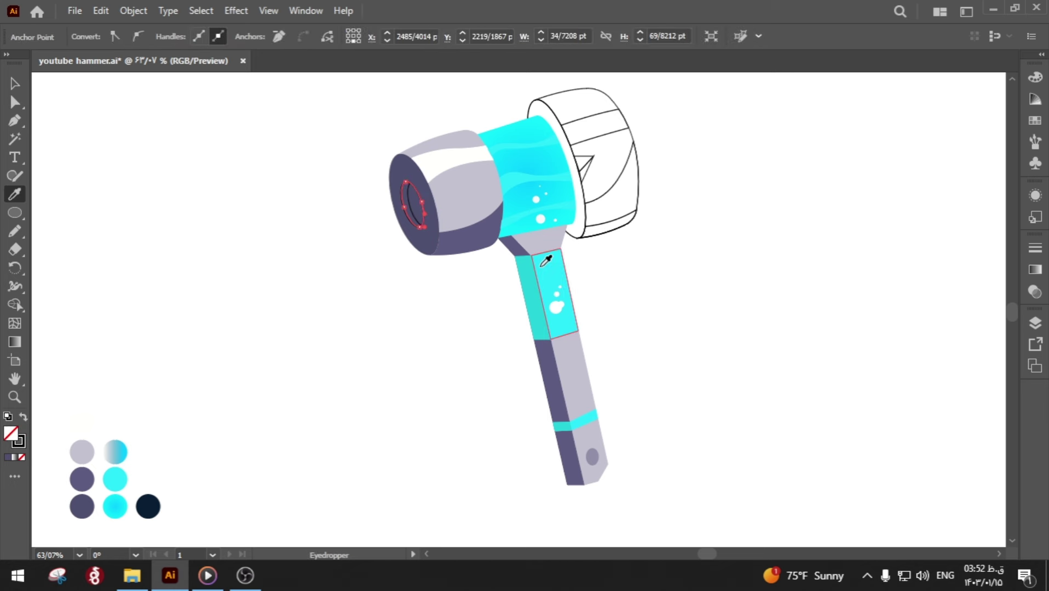
pyautogui.click(556, 263)
pyautogui.press('a')
pyautogui.click(465, 336)
pyautogui.click(408, 203)
pyautogui.press('i')
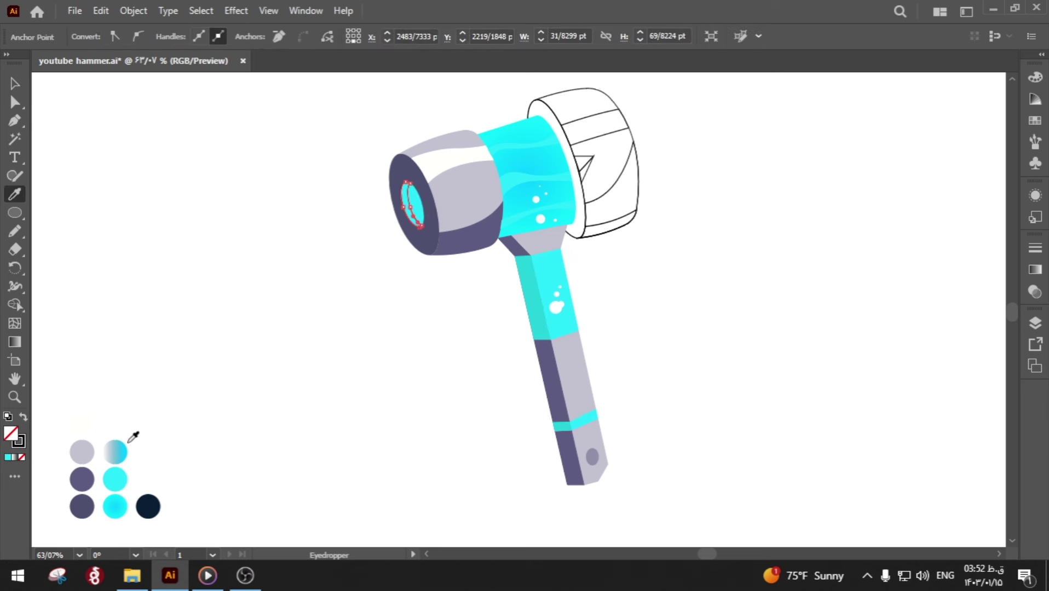
pyautogui.click(115, 451)
pyautogui.press('a')
pyautogui.click(230, 432)
# - Set the inner cyan ellipse's gradient angle to -90°
pyautogui.moveTo(398, 216); pyautogui.dragTo(419, 184)
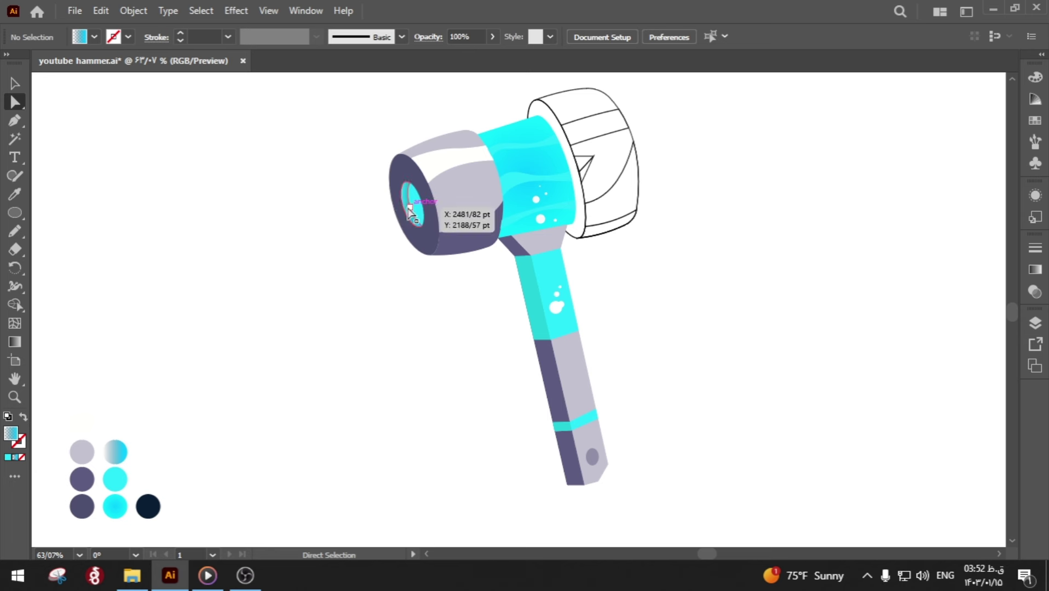
pyautogui.click(1033, 293)
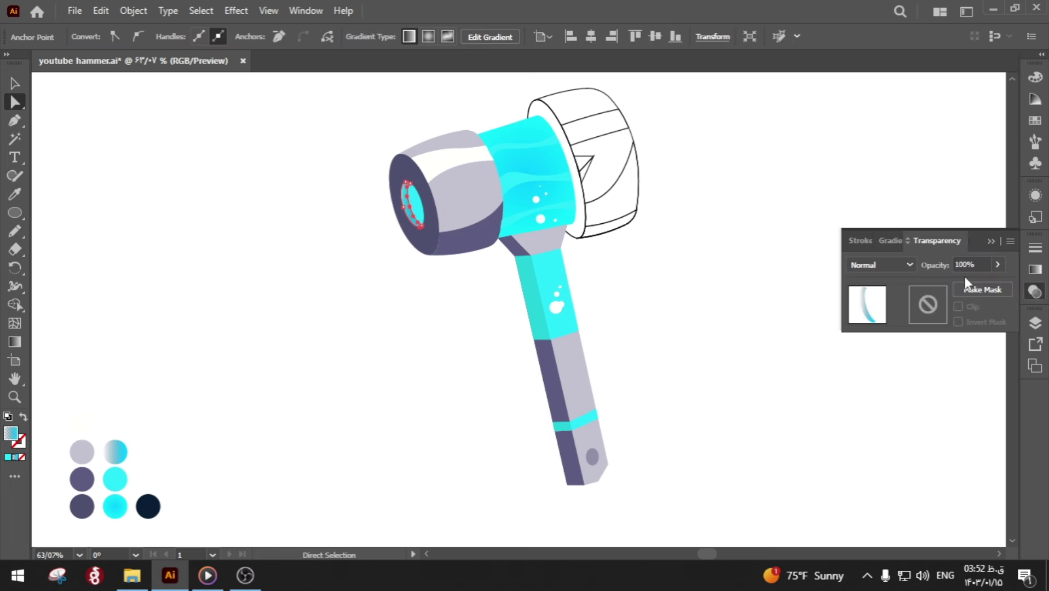
pyautogui.click(898, 240)
pyautogui.click(955, 326)
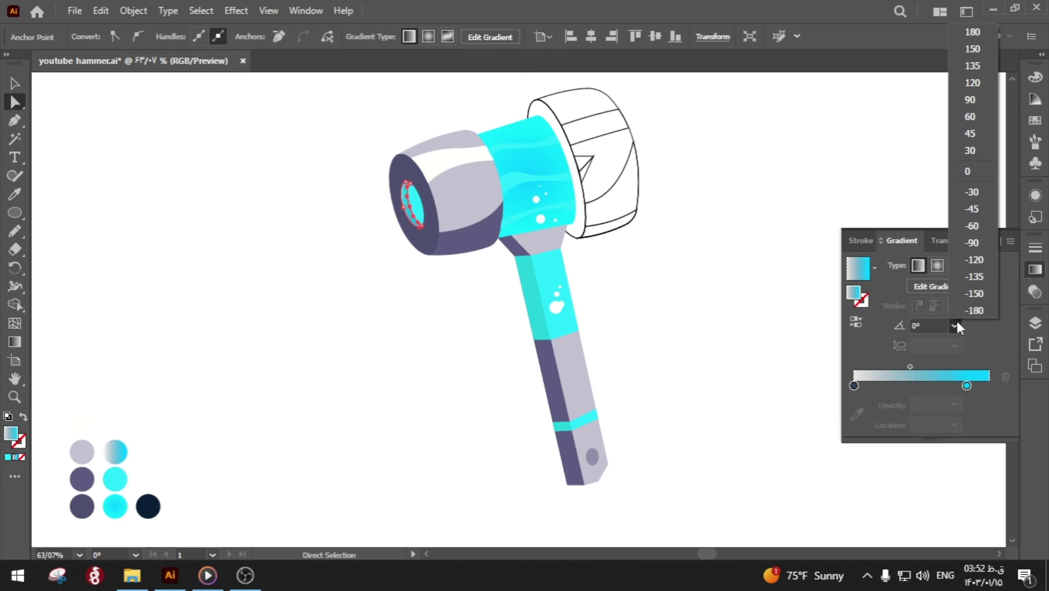
pyautogui.click(975, 245)
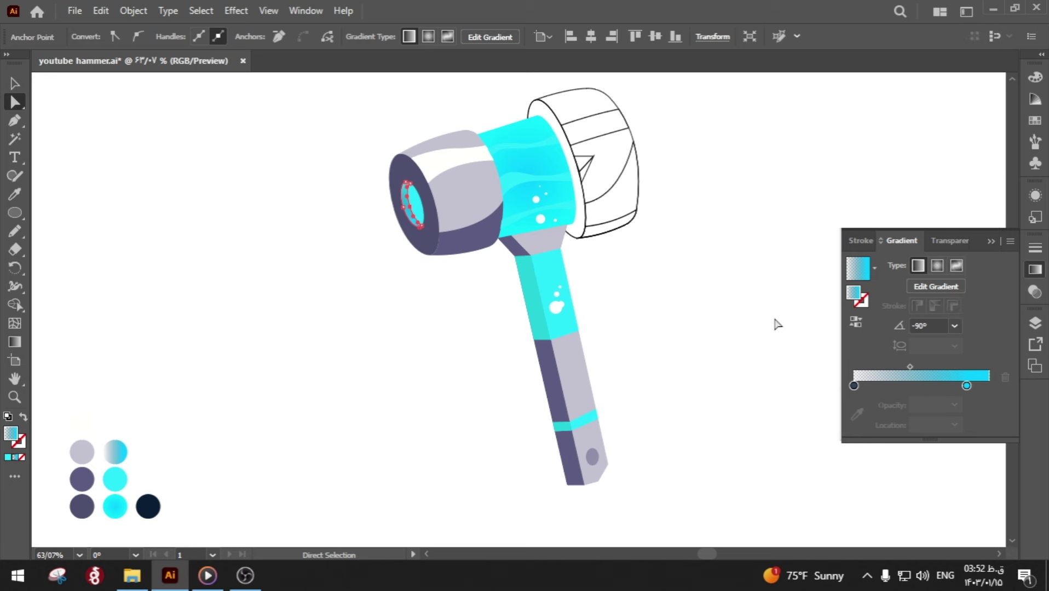
pyautogui.click(776, 324)
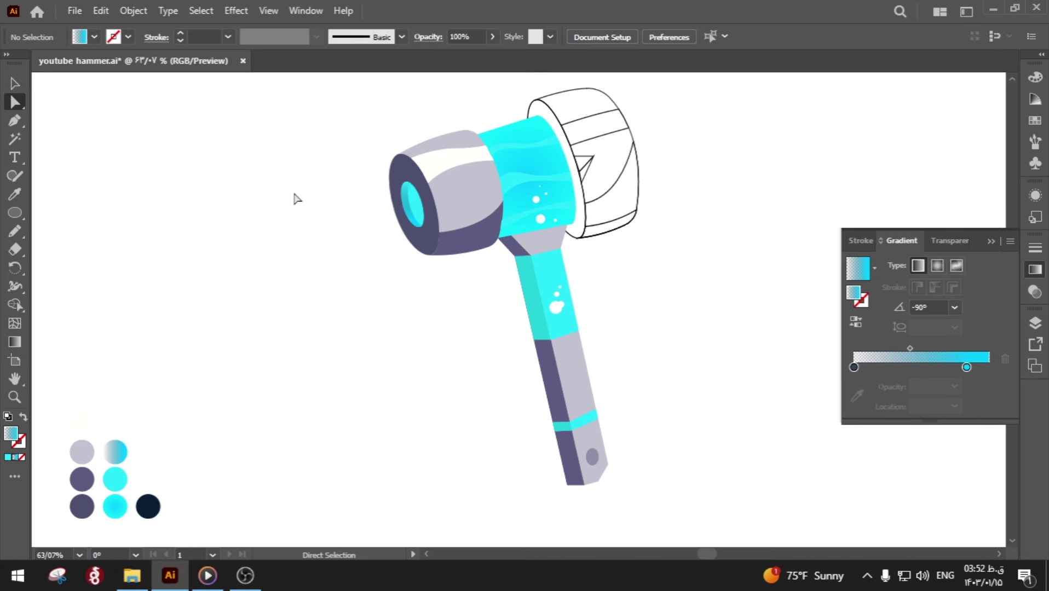
# - Sample the ring's dark purple onto the inner ellipse and swap its fill and stroke
pyautogui.click(17, 84)
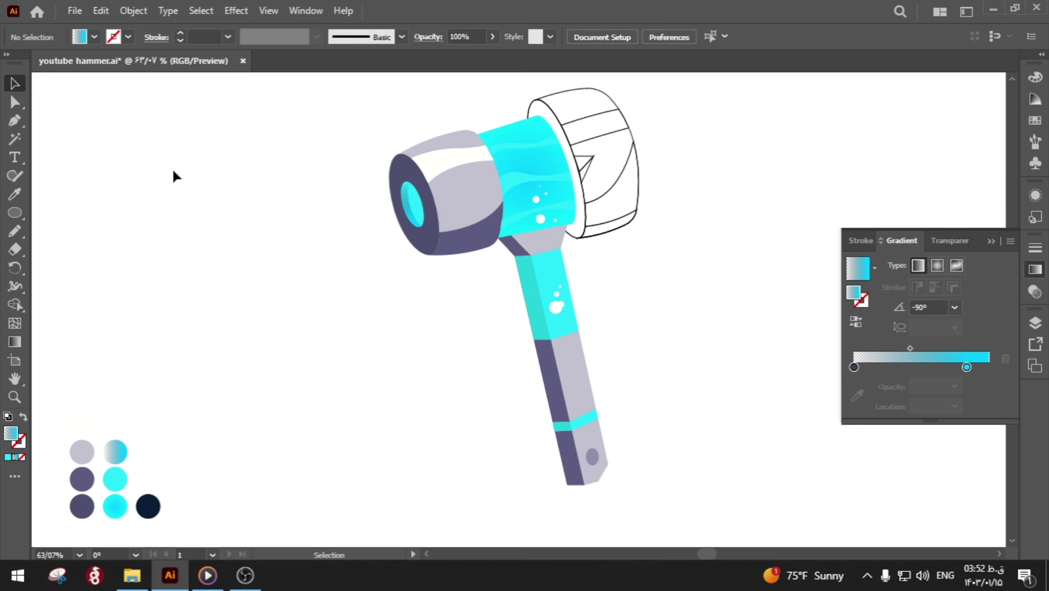
pyautogui.keyDown('ctrl'); pyautogui.click(410, 221); pyautogui.keyUp('ctrl')
pyautogui.press('i')
pyautogui.click(432, 235)
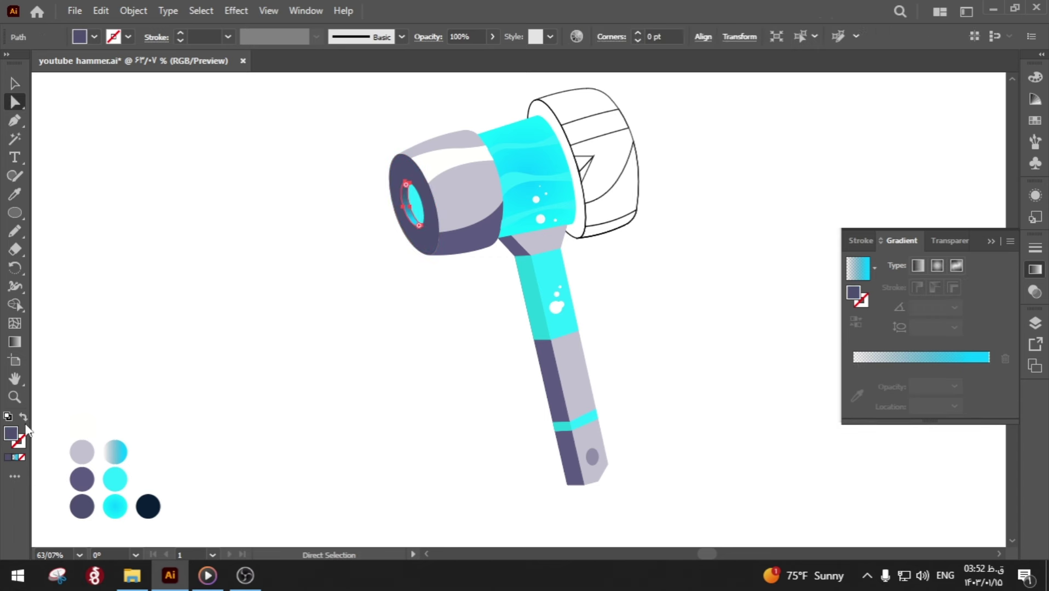
pyautogui.click(205, 370)
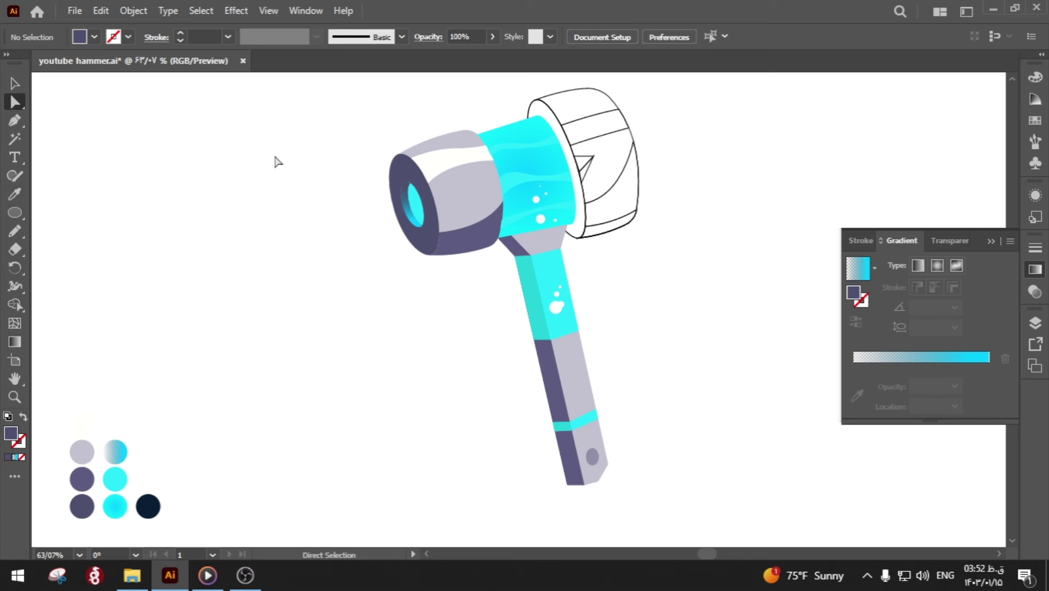
pyautogui.press('v')
pyautogui.click(411, 213)
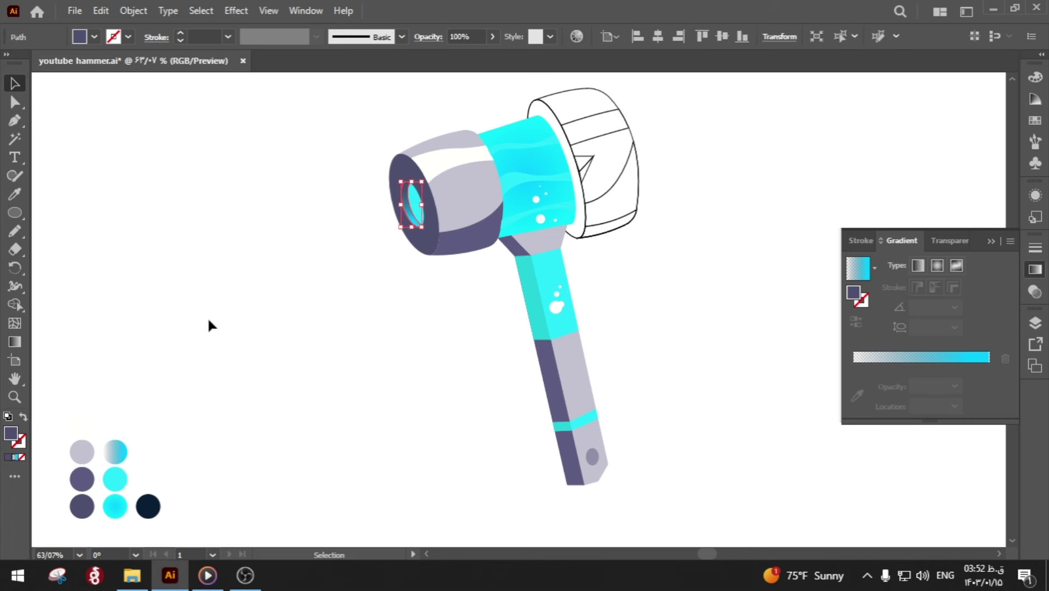
pyautogui.click(23, 415)
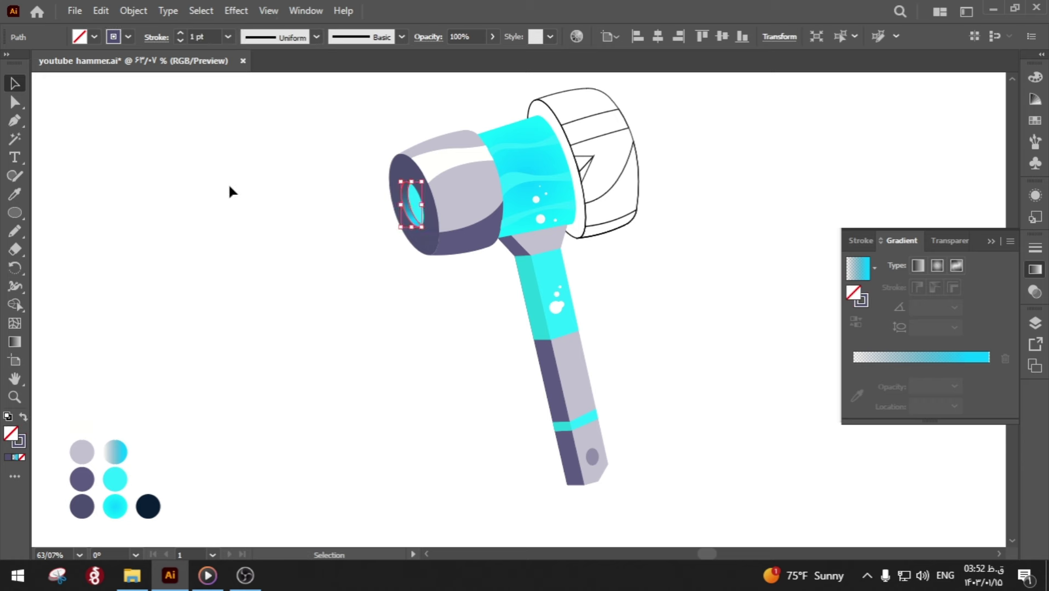
pyautogui.click(229, 183)
# - Unlock all objects with Object > Unlock All and save the hammer file
pyautogui.click(133, 11)
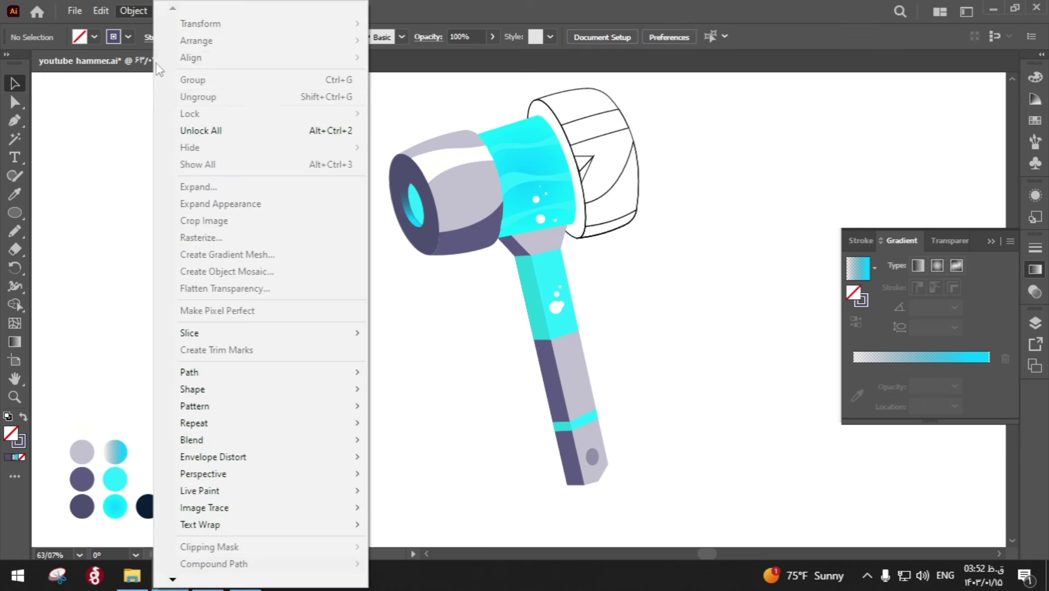
pyautogui.click(182, 132)
pyautogui.press('a')
pyautogui.press('v')
pyautogui.hotkey('ctrl', 's')
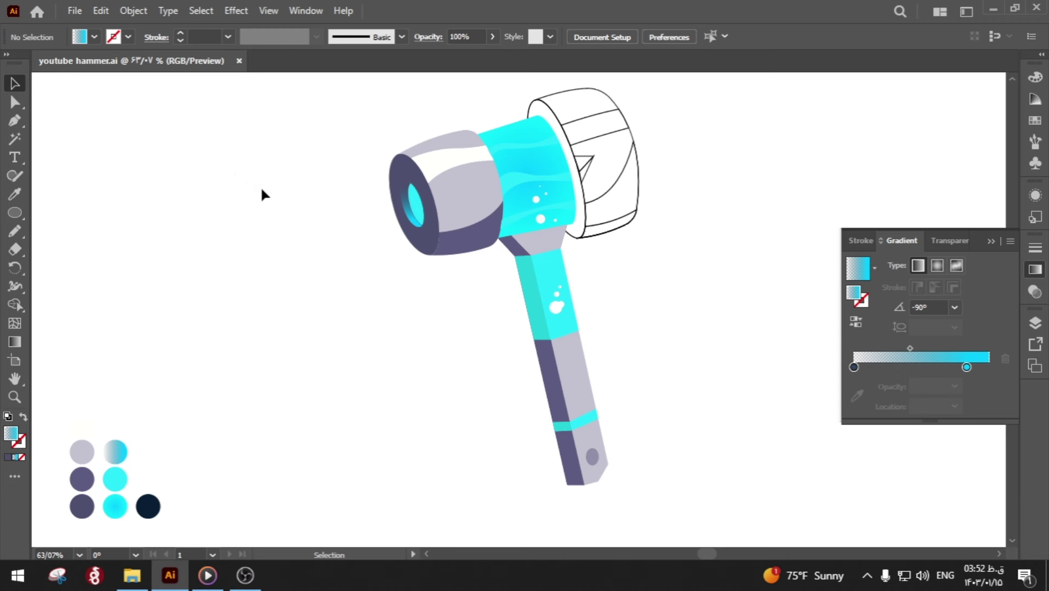
# - Draw a band shape across the upper handle and fill it with solid cyan
pyautogui.press('p')
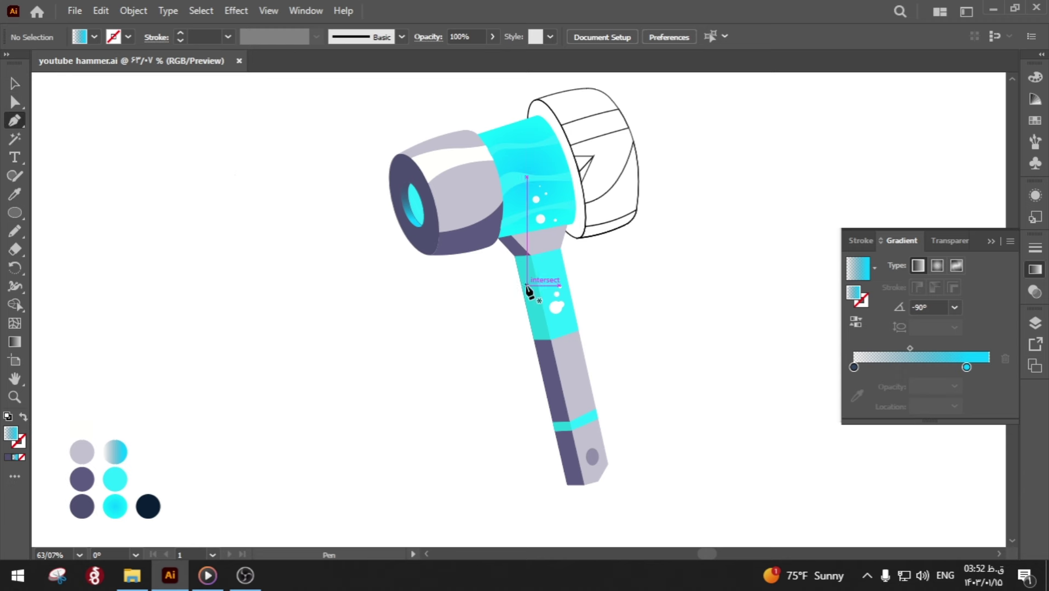
pyautogui.click(521, 287)
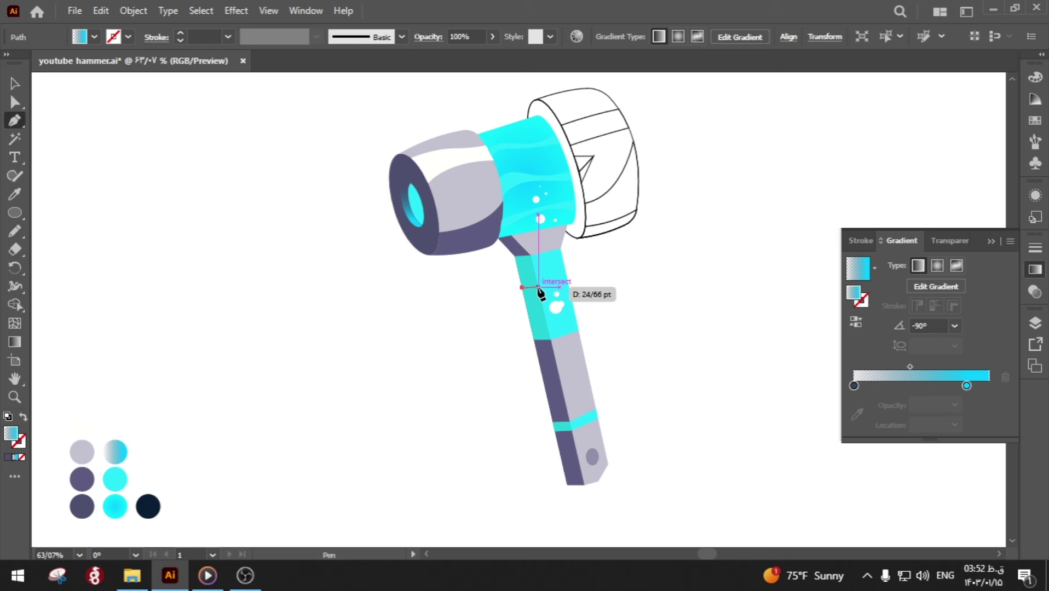
pyautogui.click(539, 287)
pyautogui.click(567, 280)
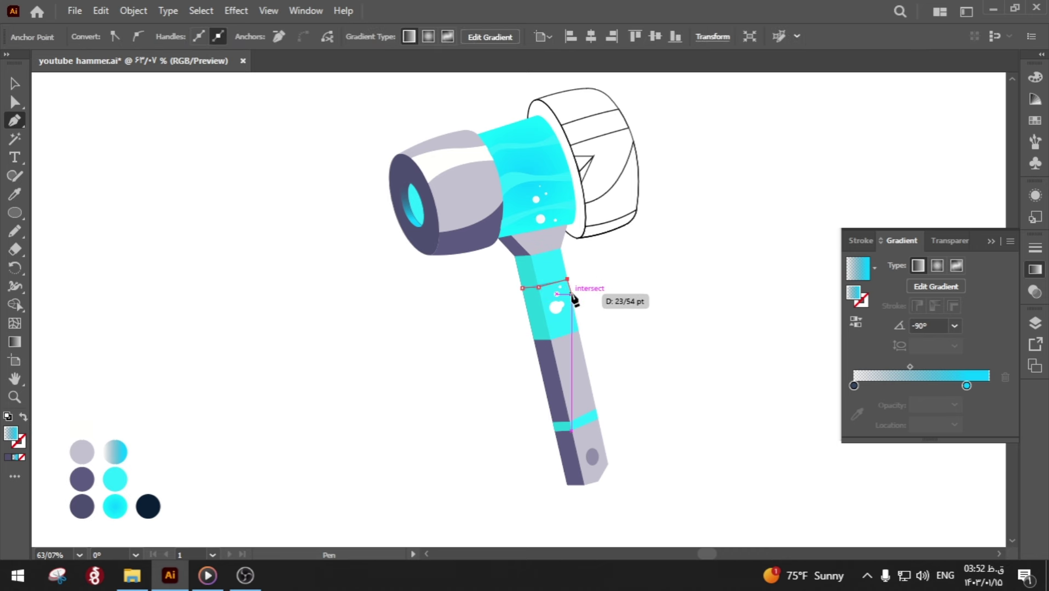
pyautogui.click(571, 296)
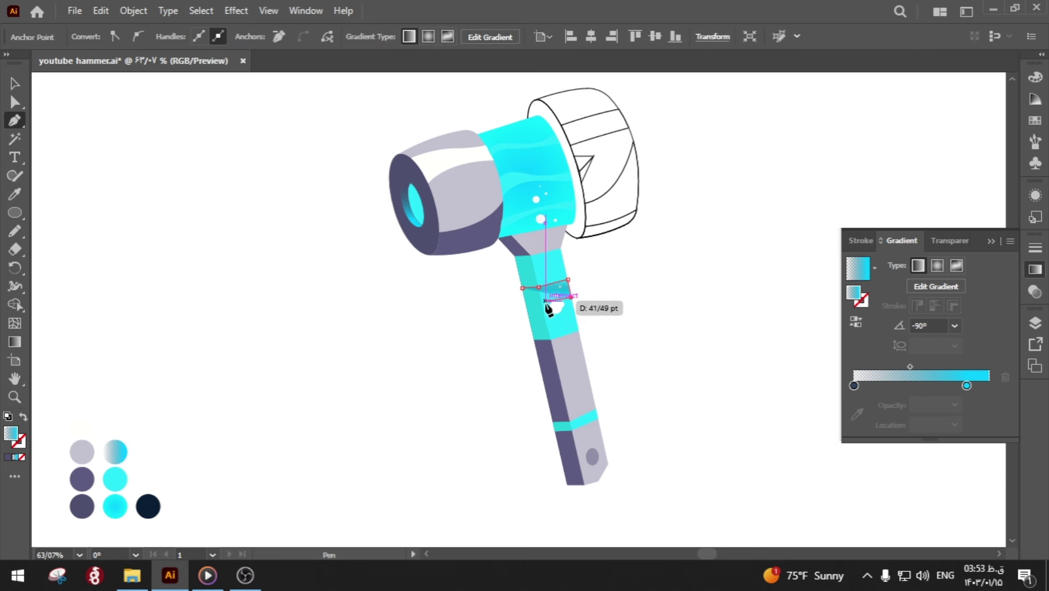
pyautogui.click(526, 303)
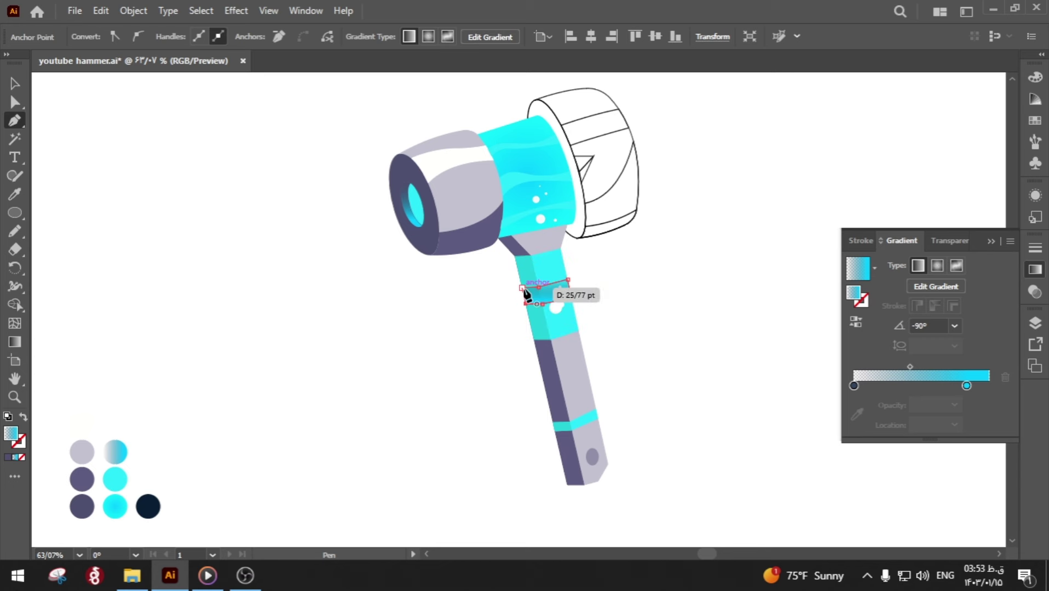
pyautogui.click(522, 288)
pyautogui.press('i')
pyautogui.click(552, 263)
pyautogui.press('v')
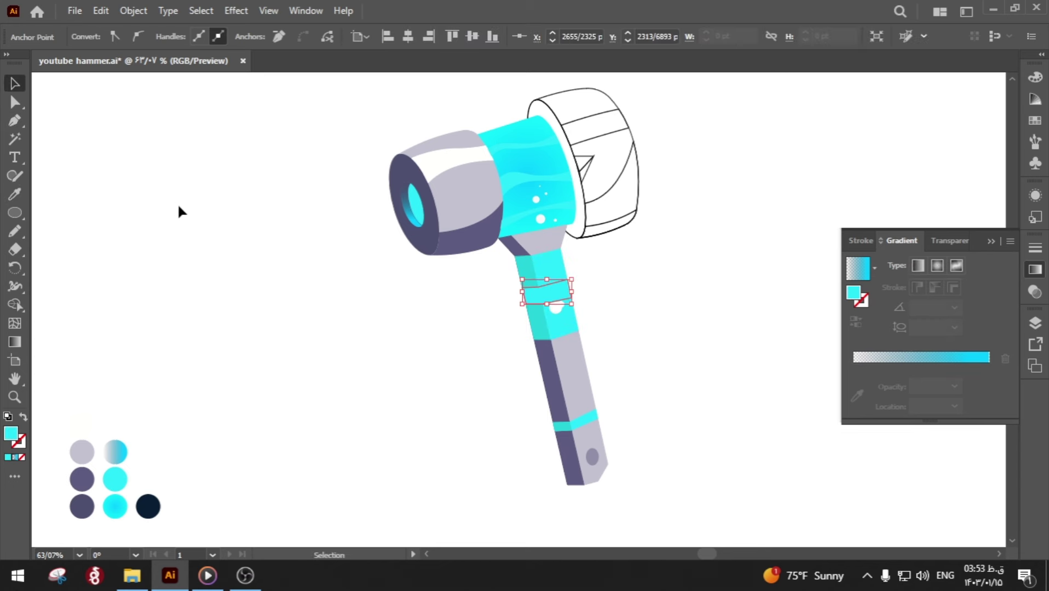
pyautogui.click(179, 207)
# - Move the white highlight dots into place on the cyan handle and save the file
pyautogui.press('v')
pyautogui.click(529, 311)
pyautogui.click(635, 338)
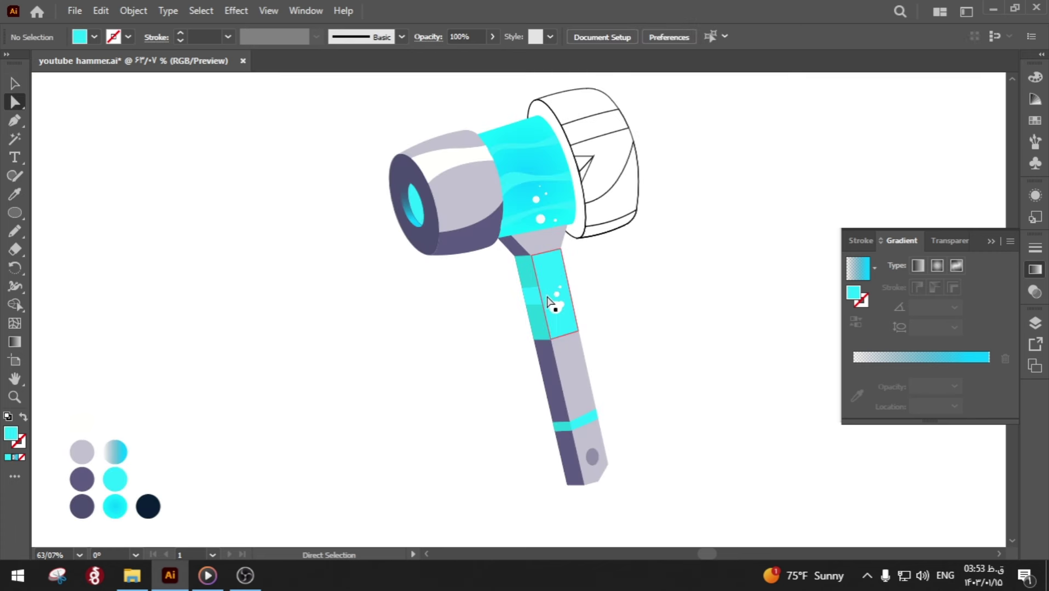
pyautogui.press('a')
pyautogui.click(550, 305)
pyautogui.moveTo(542, 312); pyautogui.dragTo(555, 306)
pyautogui.click(621, 317)
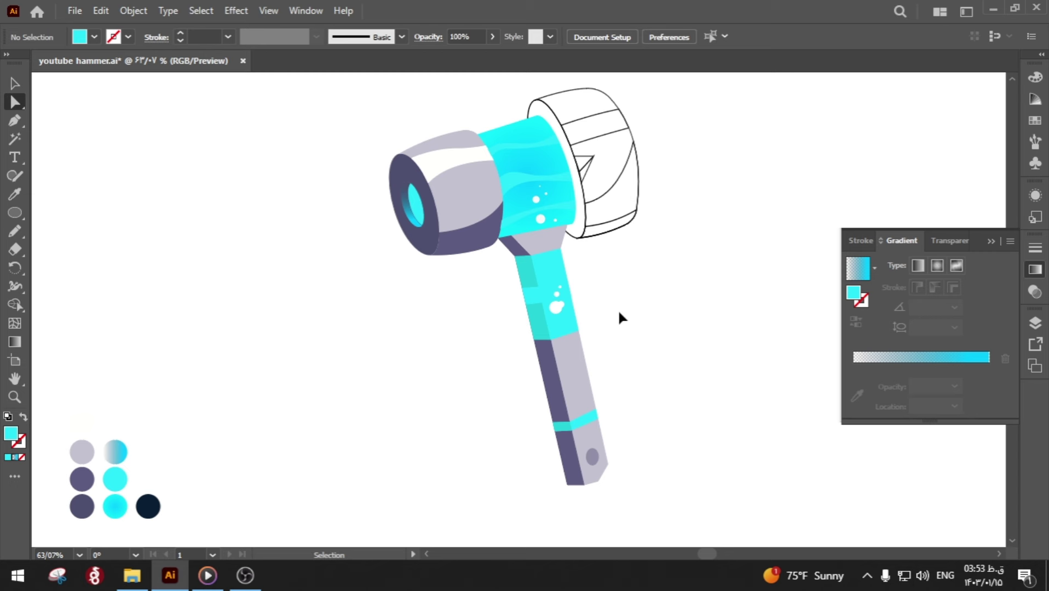
pyautogui.hotkey('ctrl', 's')
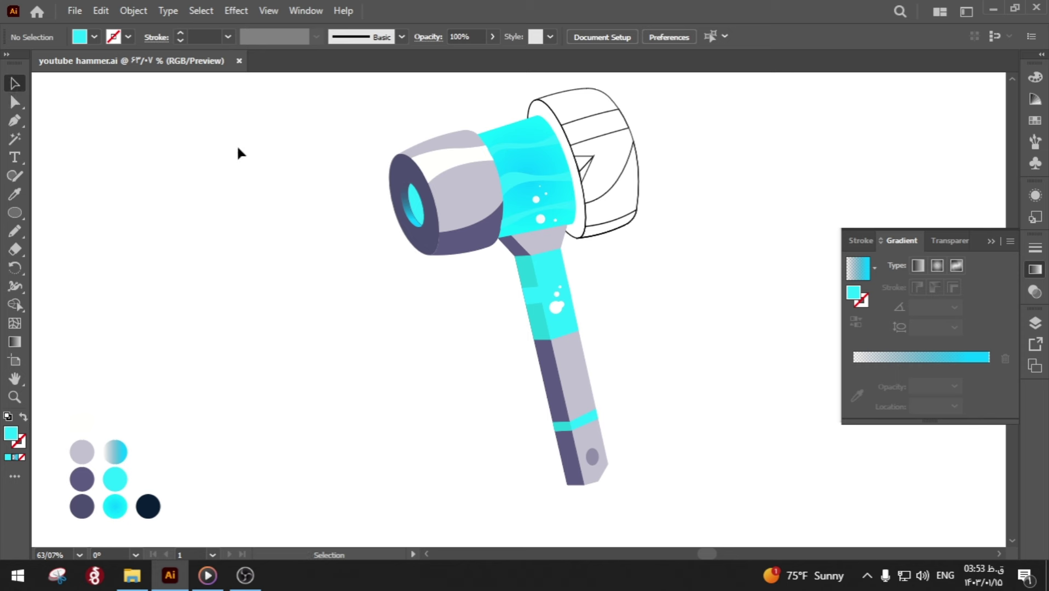
# - Try sampling the light lavender onto the handle strip and top piece, then undo it
pyautogui.click(513, 249)
pyautogui.keyDown('shift'); pyautogui.click(545, 390); pyautogui.keyUp('shift')
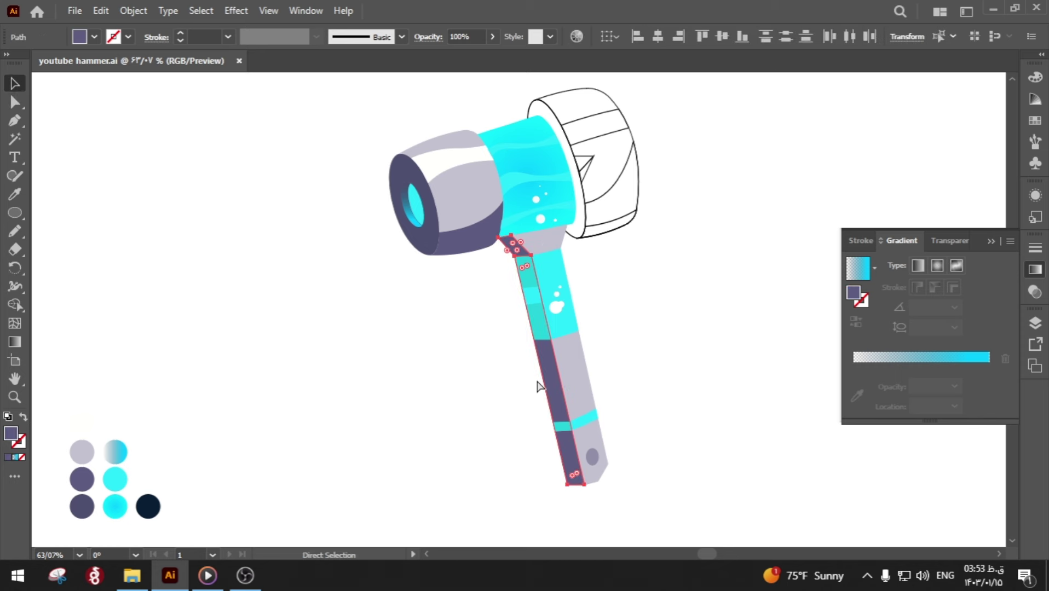
pyautogui.press('i')
pyautogui.click(564, 402)
pyautogui.press('v')
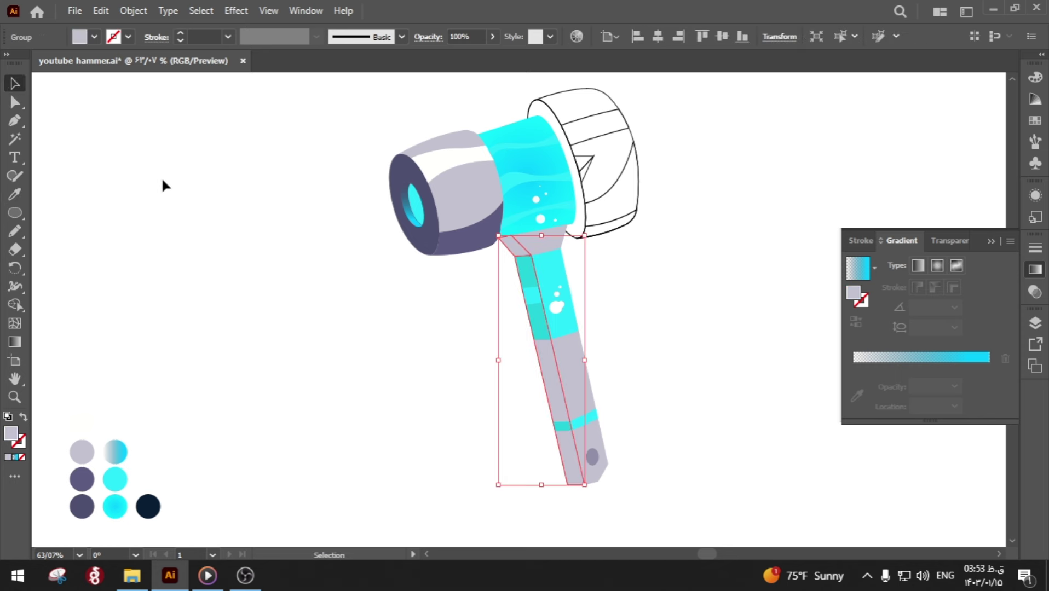
pyautogui.press('a')
pyautogui.press('v')
pyautogui.press('i')
pyautogui.hotkey('ctrl', 'z')
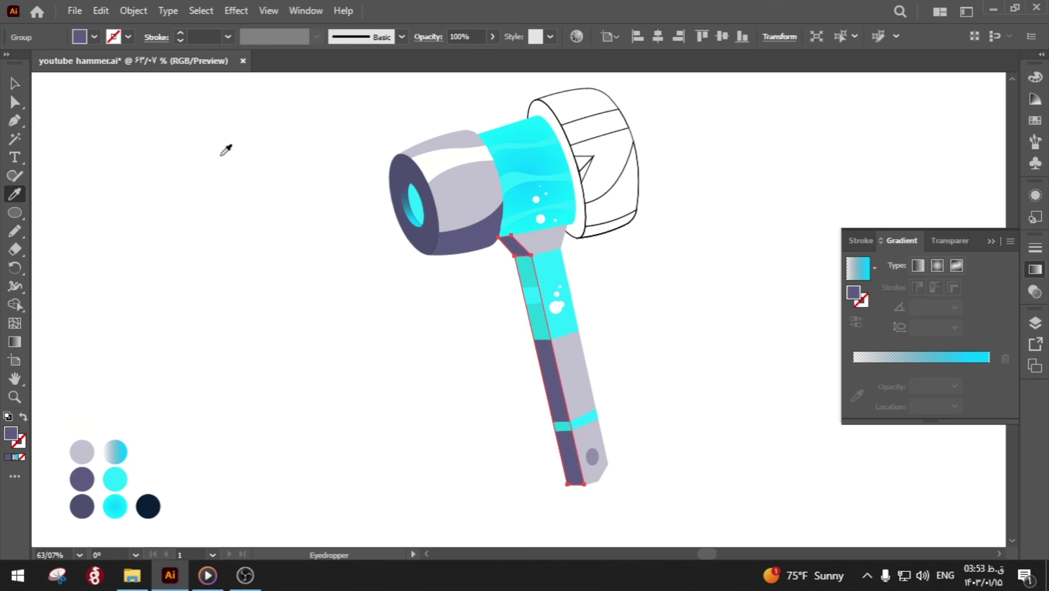
# - Try a 50% opacity on the handle strip, undo it, and inspect the bottom handle anchors
pyautogui.click(470, 37)
pyautogui.write('50')
pyautogui.press('Return')
pyautogui.press('v')
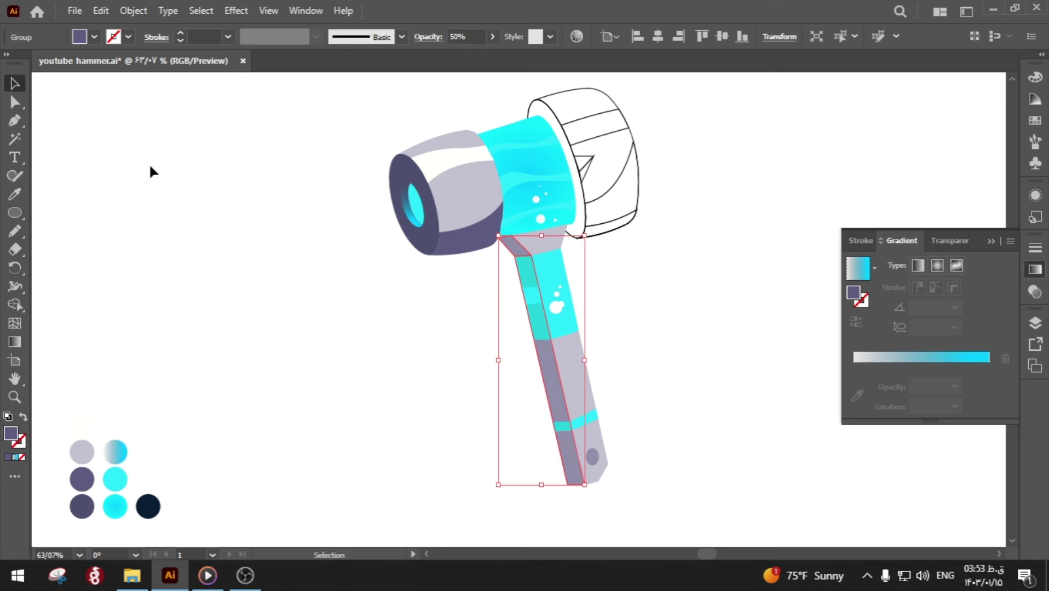
pyautogui.click(152, 173)
pyautogui.hotkey('ctrl', 'z')
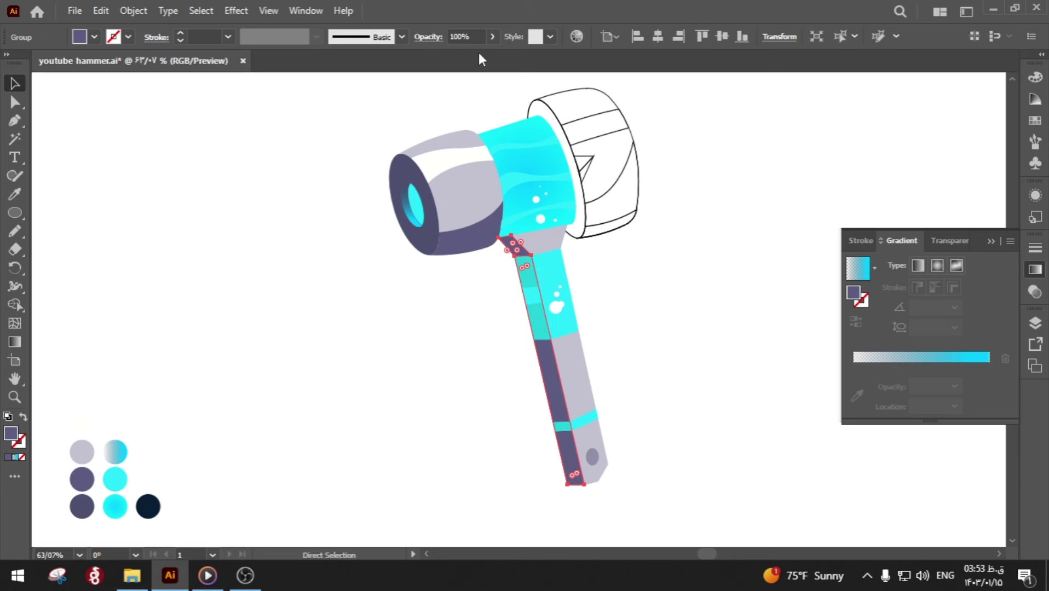
pyautogui.click(469, 37)
pyautogui.click(347, 234)
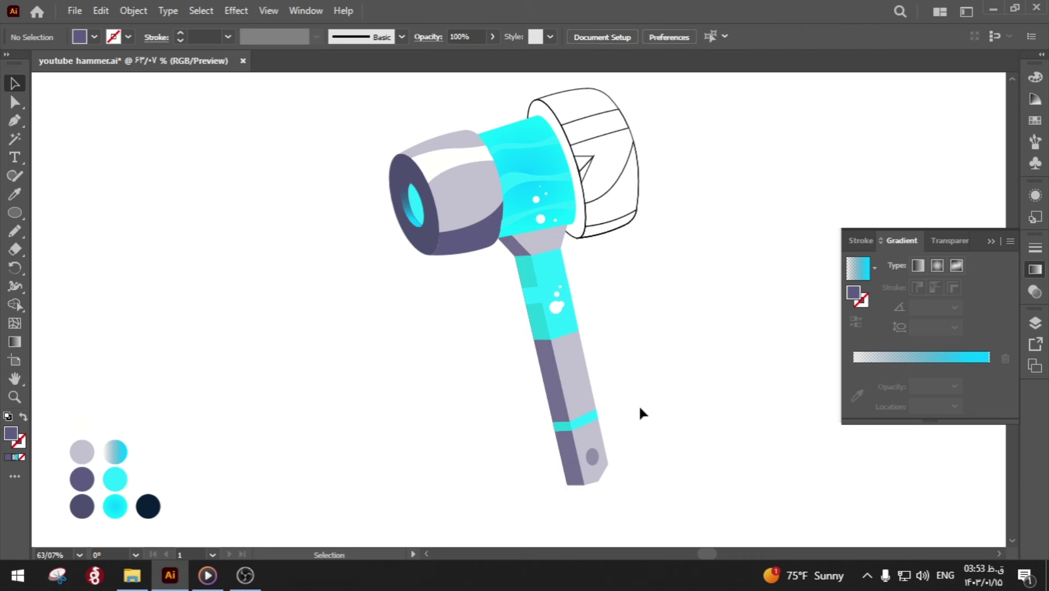
pyautogui.press('a')
pyautogui.moveTo(641, 489)
pyautogui.mouseDown()
pyautogui.moveTo(611, 467)
pyautogui.moveTo(601, 471)
pyautogui.mouseUp()
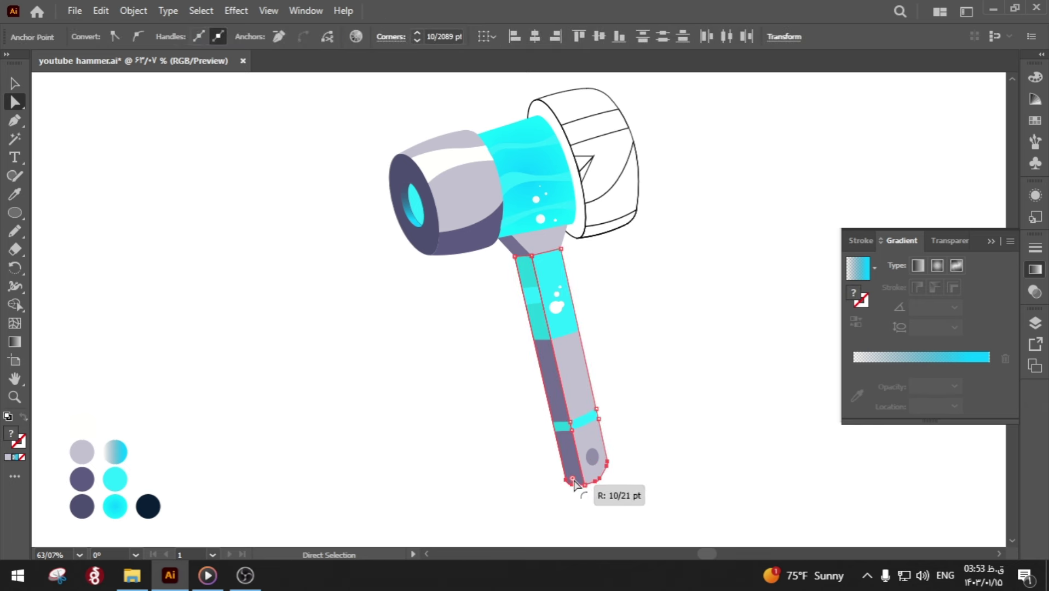
pyautogui.click(542, 484)
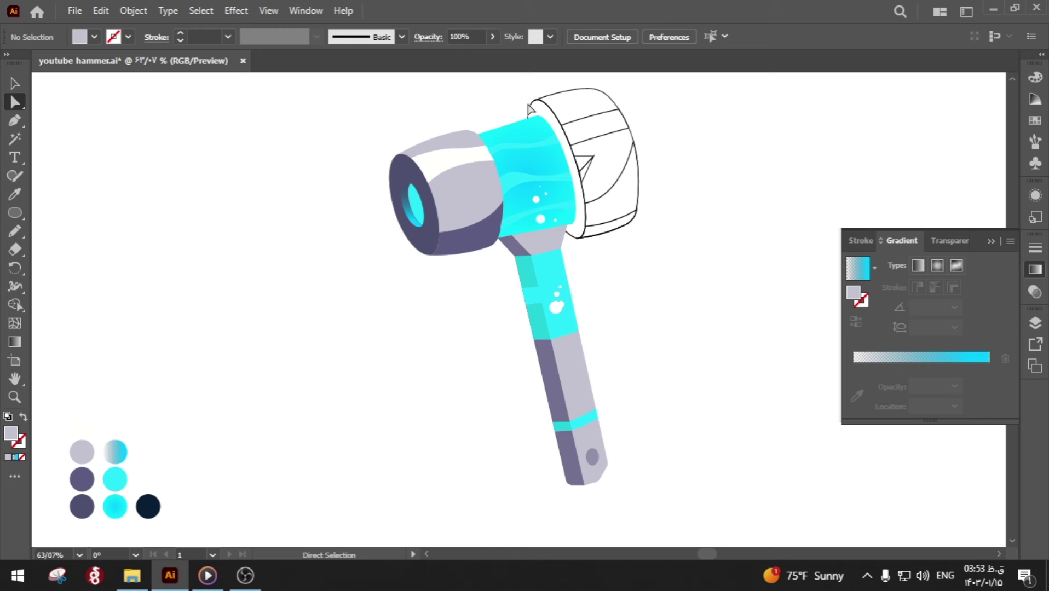
# - Fill the right head's rim with dark purple and its band with white
pyautogui.click(530, 109)
pyautogui.press('i')
pyautogui.click(440, 226)
pyautogui.press('a')
pyautogui.click(420, 299)
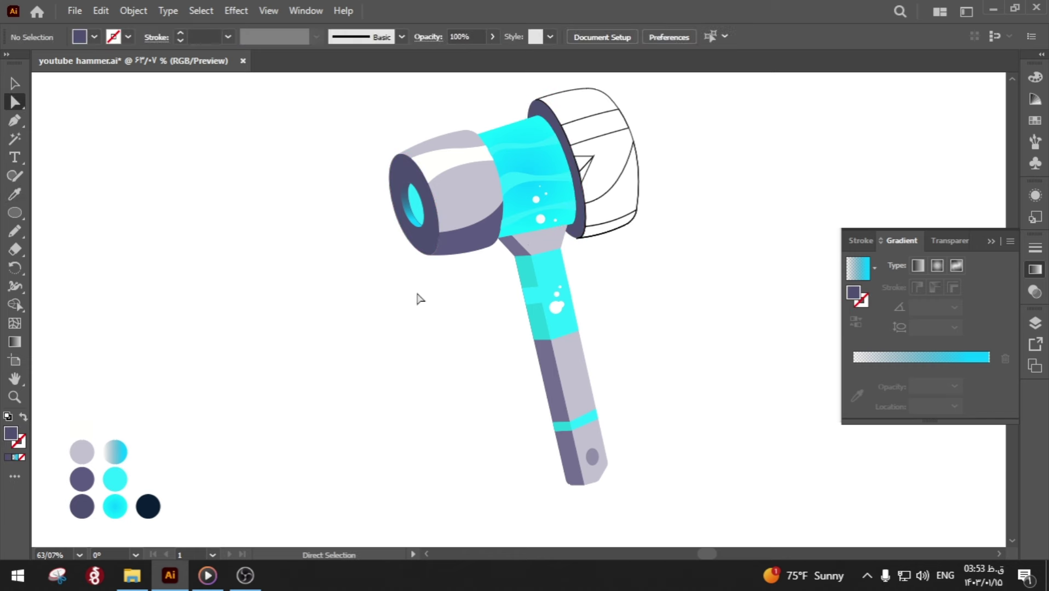
pyautogui.click(592, 136)
pyautogui.press('i')
pyautogui.click(448, 152)
pyautogui.press('a')
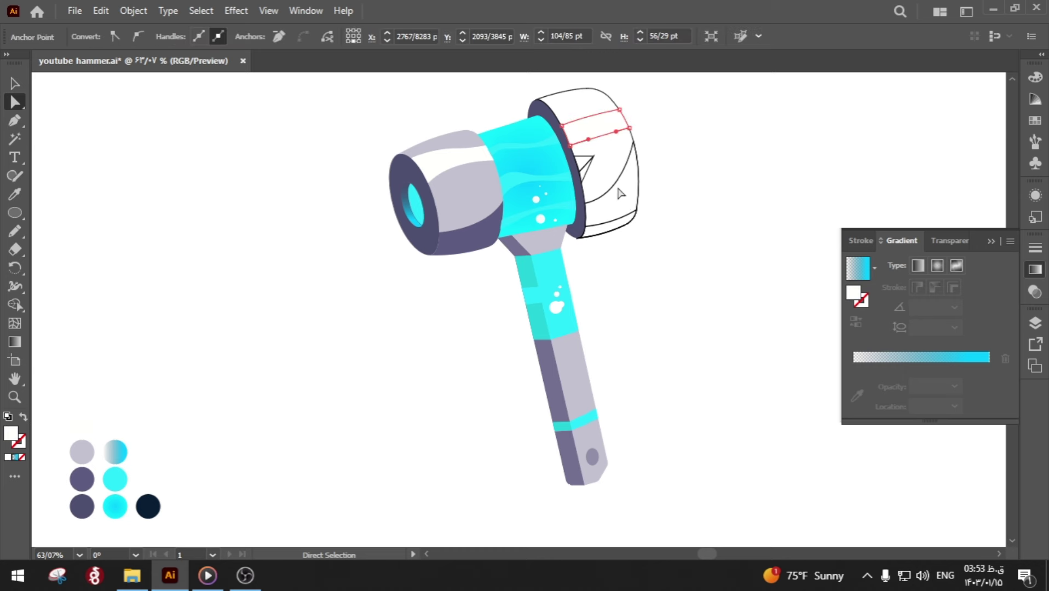
# - Fill the right head's side with dark purple and recolour its lower band
pyautogui.click(612, 190)
pyautogui.press('i')
pyautogui.click(456, 227)
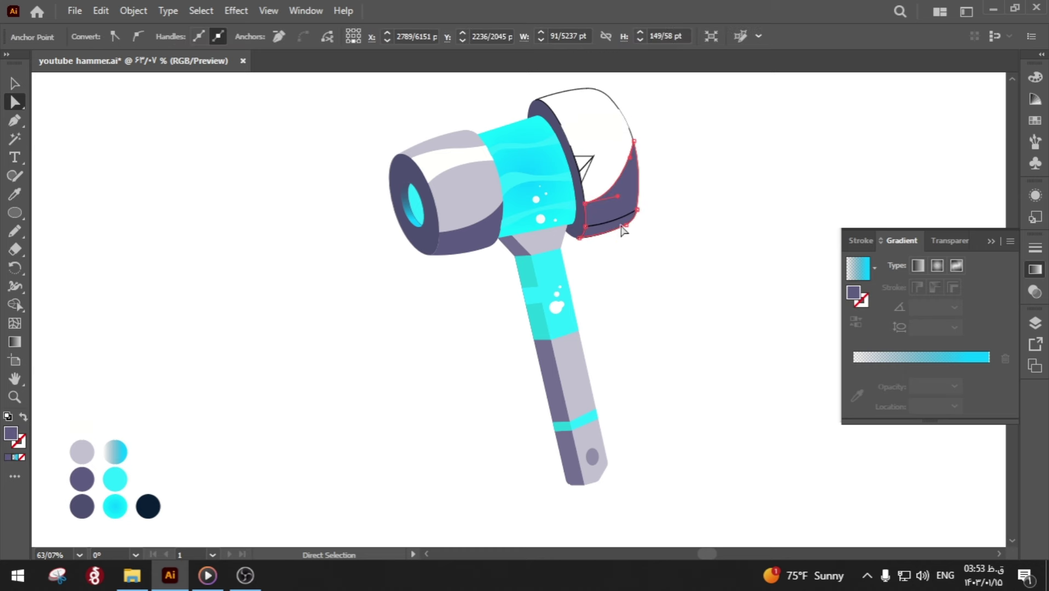
pyautogui.click(552, 288)
pyautogui.press('a')
pyautogui.click(633, 282)
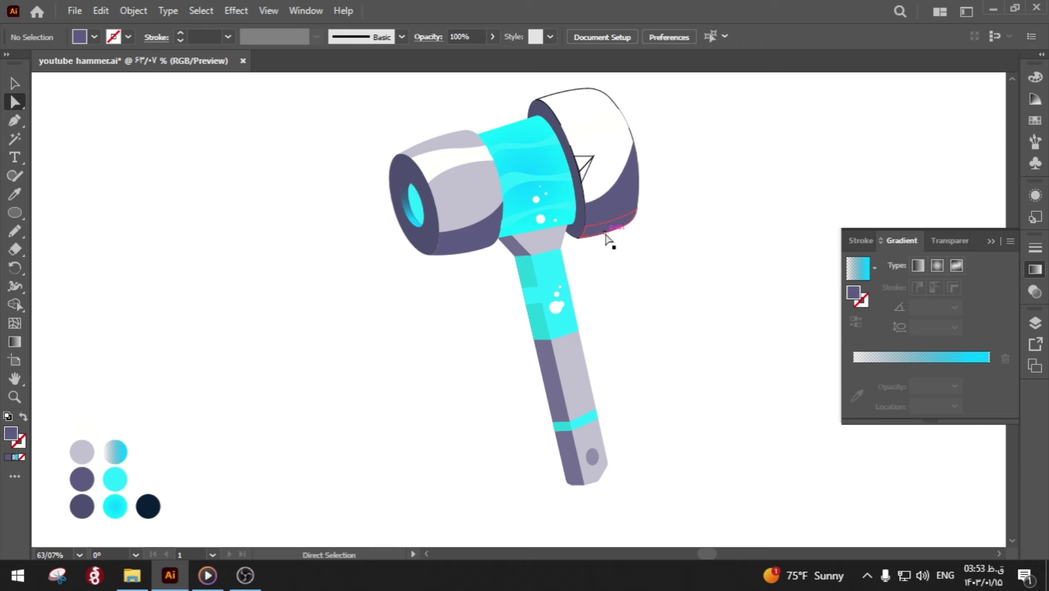
# - Give the right head's top a light lavender fill, then deselect everything
pyautogui.click(604, 234)
pyautogui.press('i')
pyautogui.press('a')
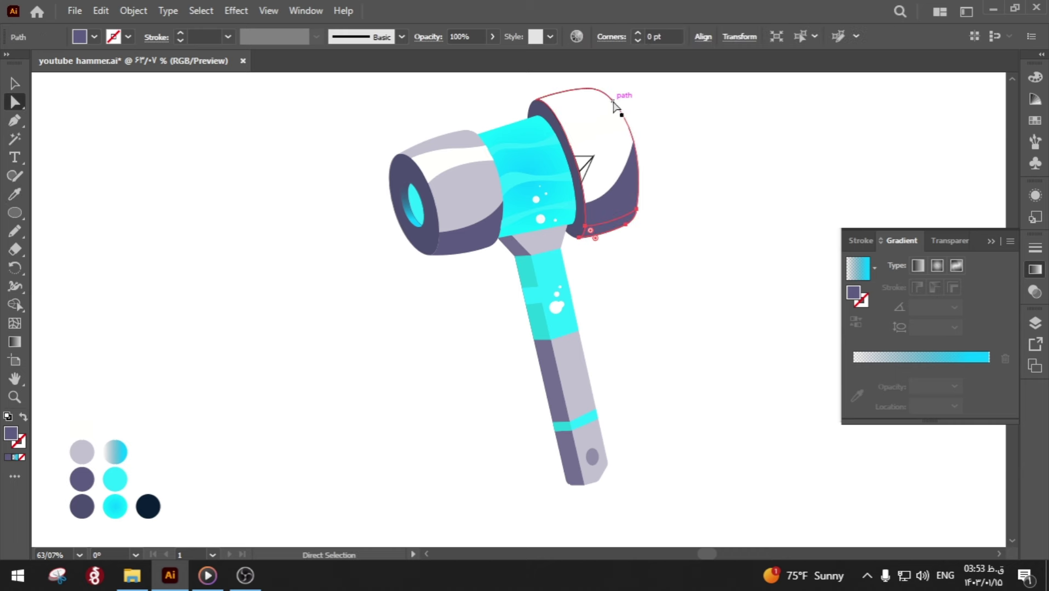
pyautogui.click(614, 106)
pyautogui.press('i')
pyautogui.click(465, 180)
pyautogui.press('a')
pyautogui.hotkey('ctrl', 'shift', 'a')
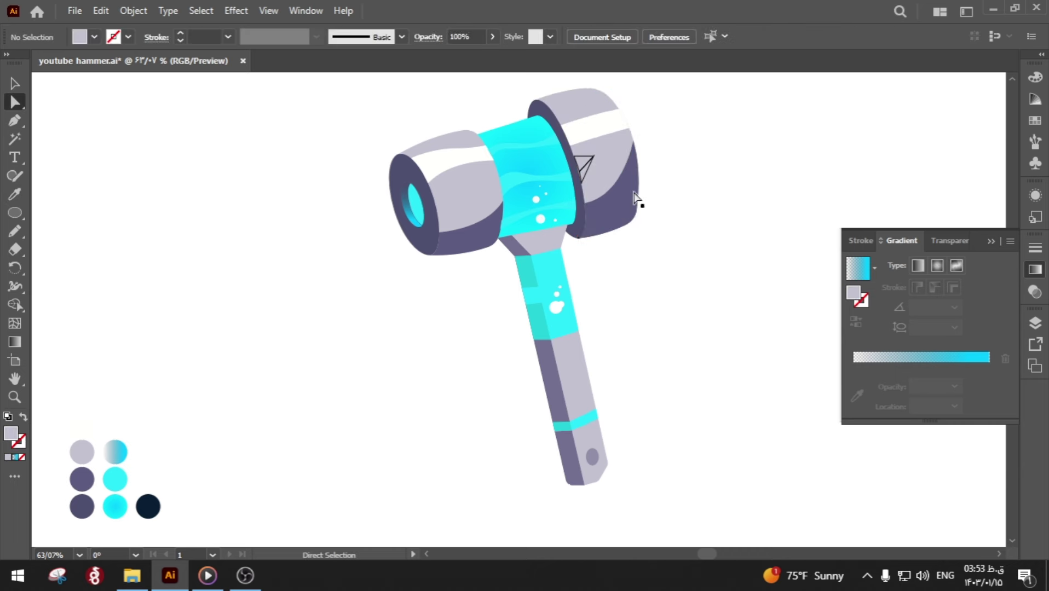
# - Set the right head's lower band to 30% opacity in the Transparency panel
pyautogui.click(637, 209)
pyautogui.press('i')
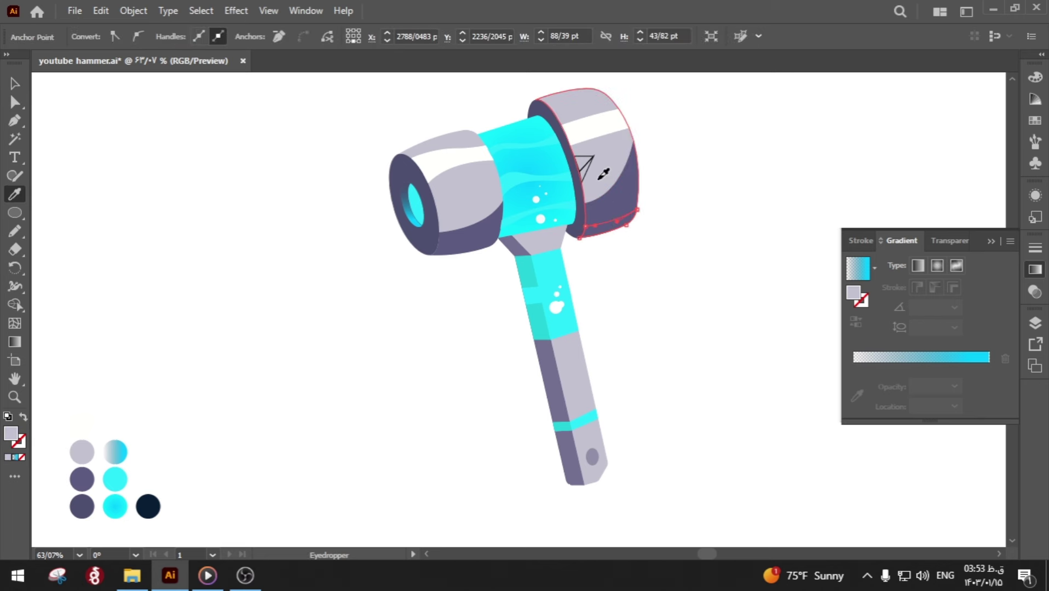
pyautogui.press('a')
pyautogui.click(697, 208)
pyautogui.click(620, 222)
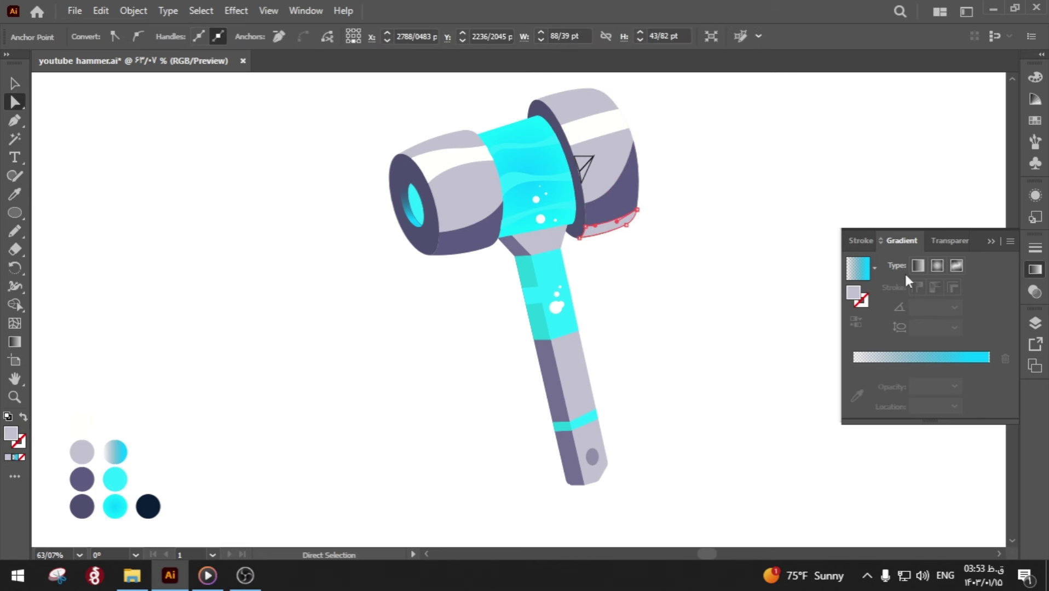
pyautogui.click(952, 241)
pyautogui.click(979, 262)
pyautogui.write('30')
pyautogui.click(664, 328)
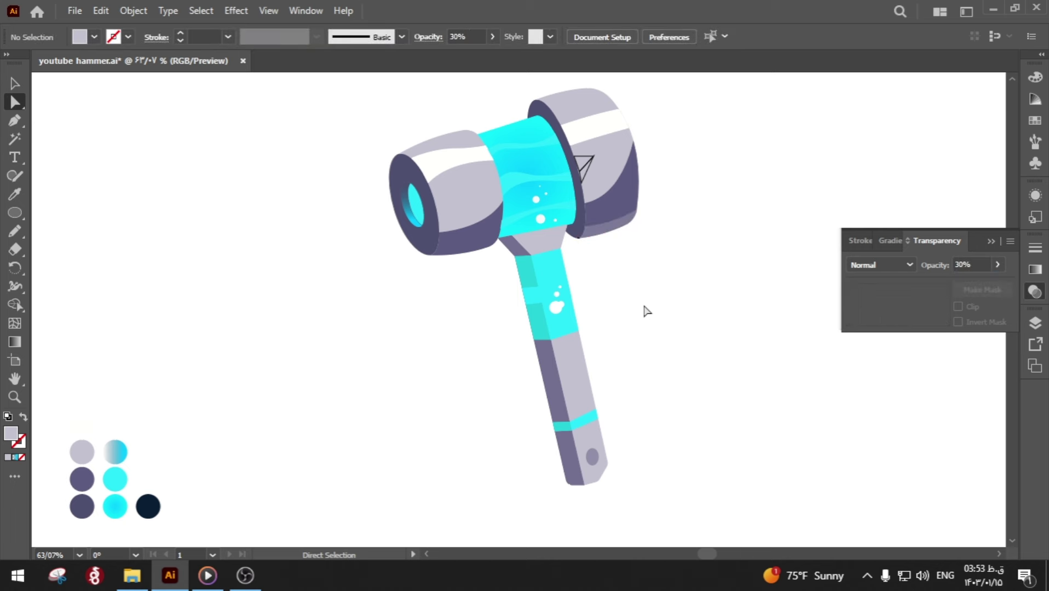
# - Zoom in to check the tiny path at the bottom of the hammer head, then zoom back out
pyautogui.moveTo(577, 239); pyautogui.dragTo(580, 240)
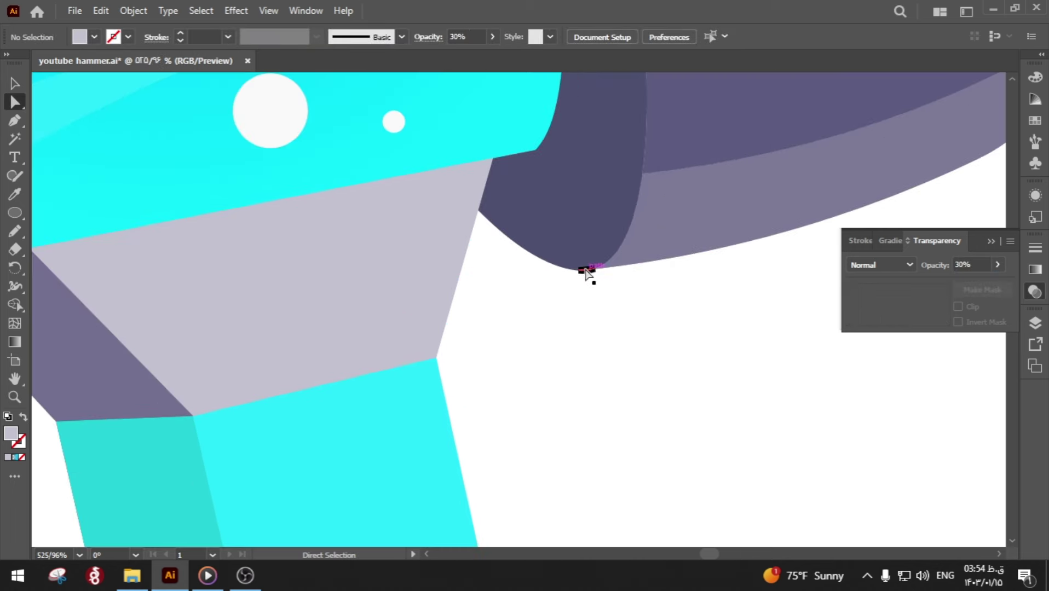
pyautogui.click(585, 270)
pyautogui.click(594, 298)
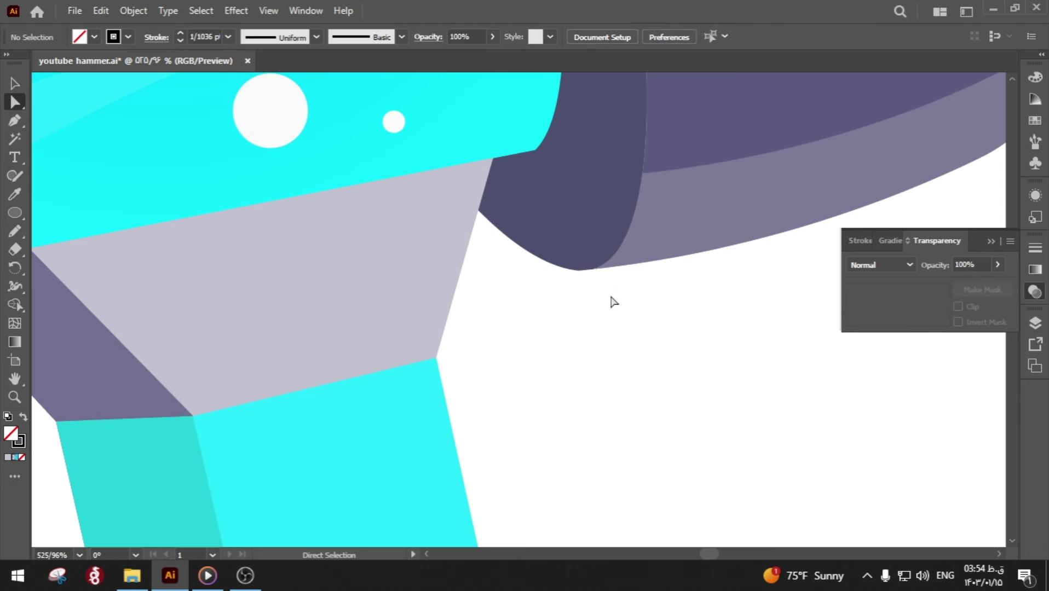
pyautogui.moveTo(612, 301)
pyautogui.mouseDown()
pyautogui.moveTo(551, 304)
pyautogui.moveTo(534, 276)
pyautogui.moveTo(475, 275)
pyautogui.mouseUp()
# - Recolour the small triangle on the right head with the Eyedropper, trying dark then white fills
pyautogui.press('a')
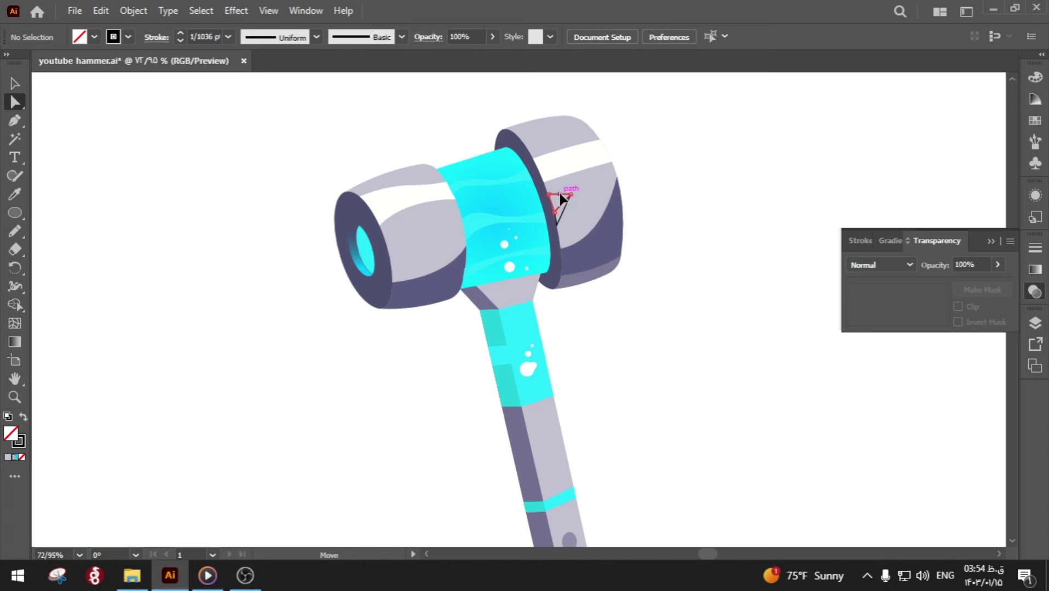
pyautogui.click(562, 198)
pyautogui.press('i')
pyautogui.click(554, 219)
pyautogui.click(569, 159)
pyautogui.press('a')
pyautogui.click(706, 208)
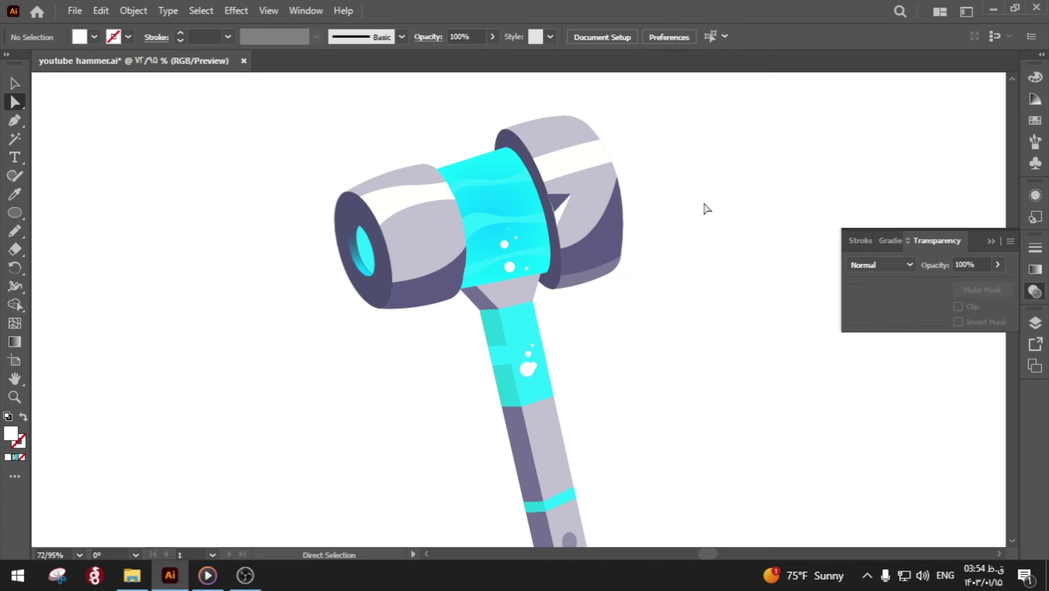
# - Move the dark triangle's bottom corner to reshape the notch
pyautogui.scroll(3, 559, 206)
pyautogui.scroll(3, 695, 232)
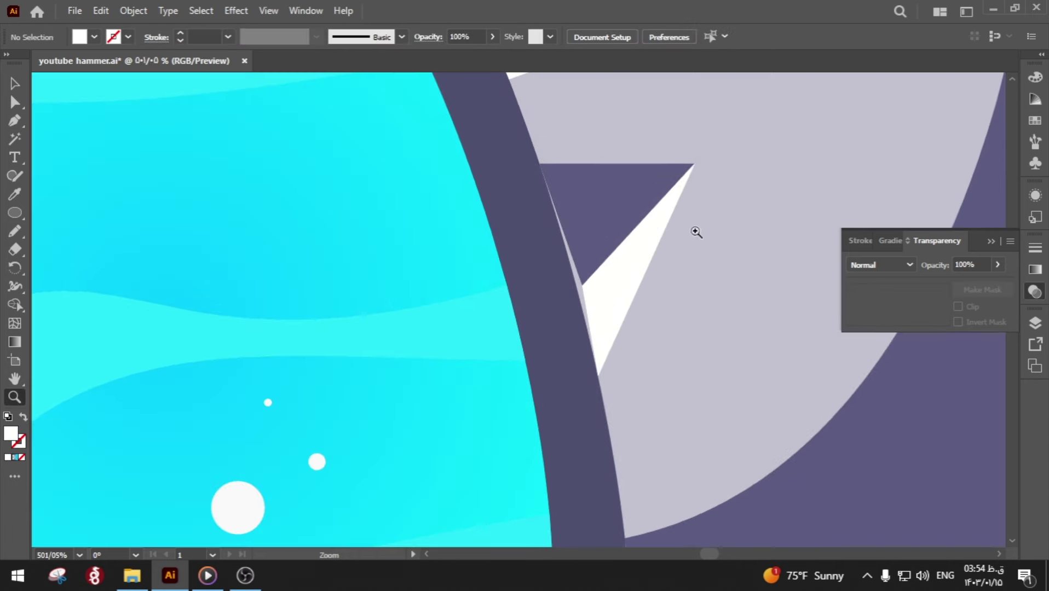
pyautogui.scroll(3, 545, 278)
pyautogui.click(541, 273)
pyautogui.moveTo(549, 324); pyautogui.dragTo(543, 332)
pyautogui.press('z')
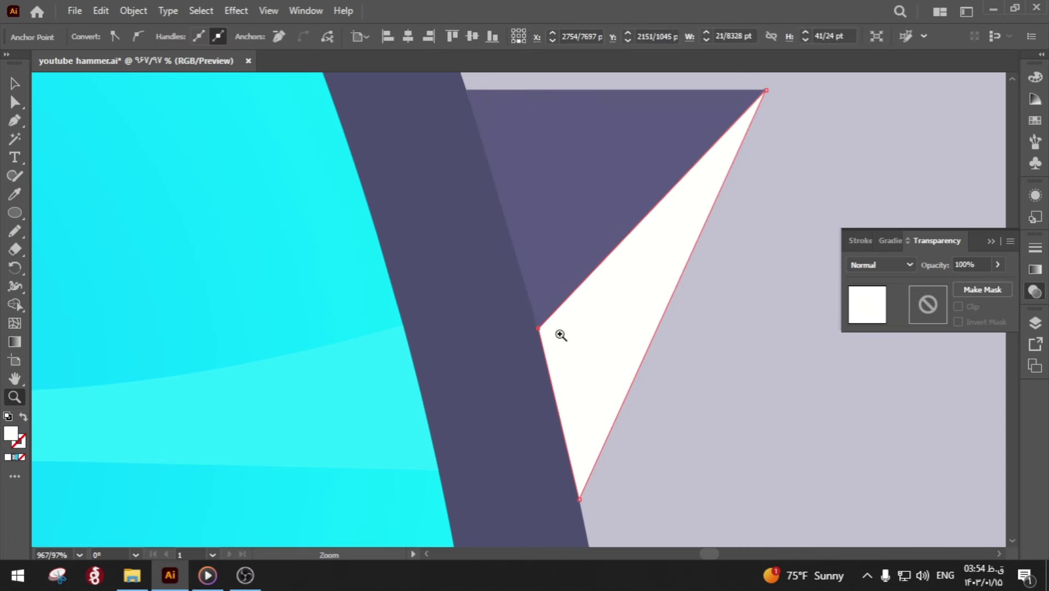
pyautogui.keyDown('alt'); pyautogui.click(346, 282); pyautogui.keyUp('alt')
pyautogui.scroll(-5, 347, 282)
# - Drag the triangle's corner point down to finish the dark purple notch, then zoom out
pyautogui.press('a')
pyautogui.click(524, 274)
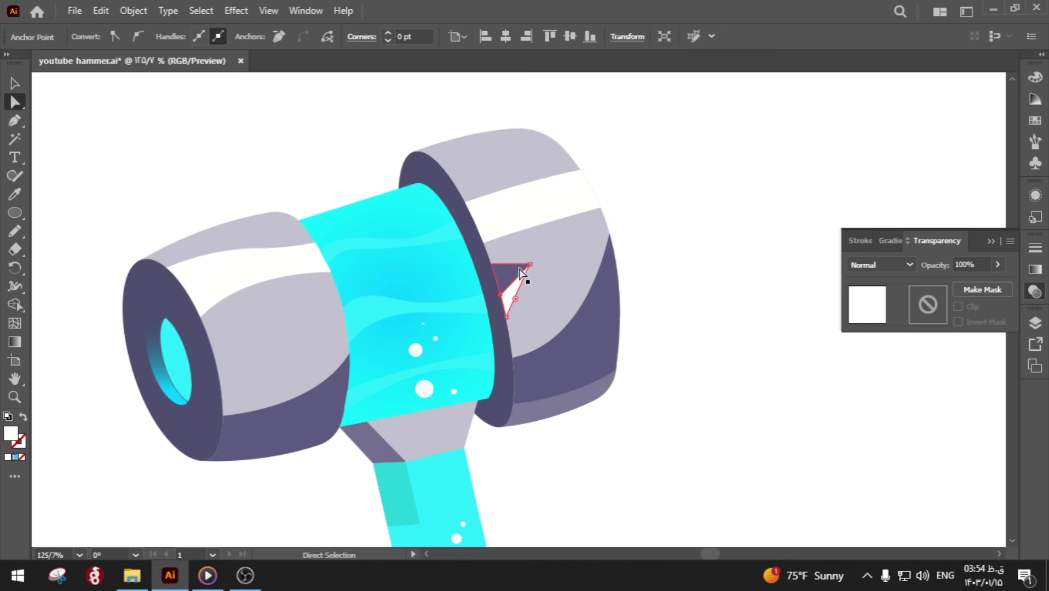
pyautogui.click(528, 268)
pyautogui.click(541, 274)
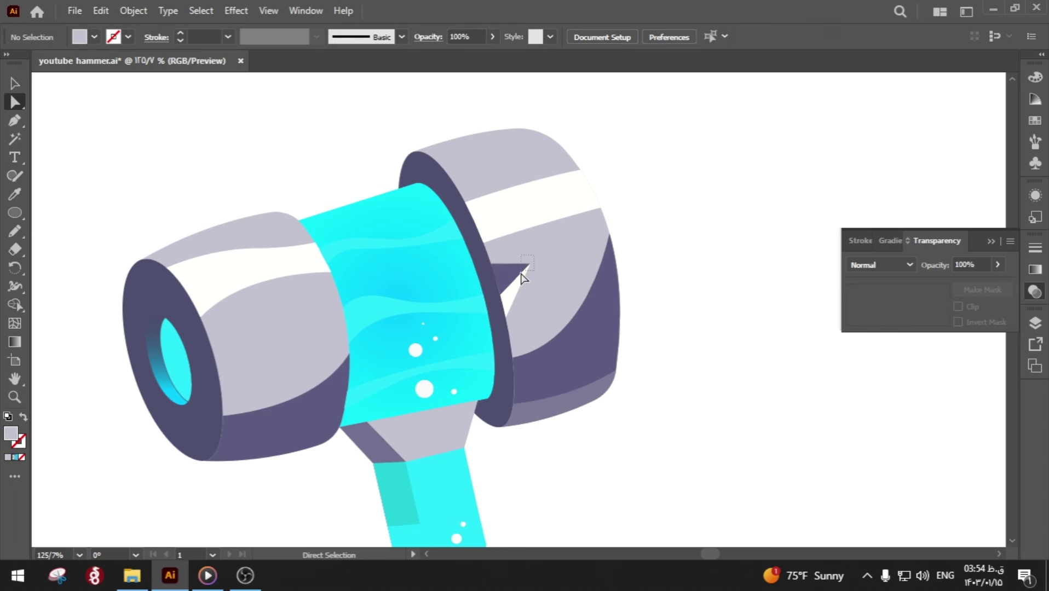
pyautogui.moveTo(528, 265); pyautogui.dragTo(519, 305)
pyautogui.press('z')
pyautogui.scroll(-5, 457, 323)
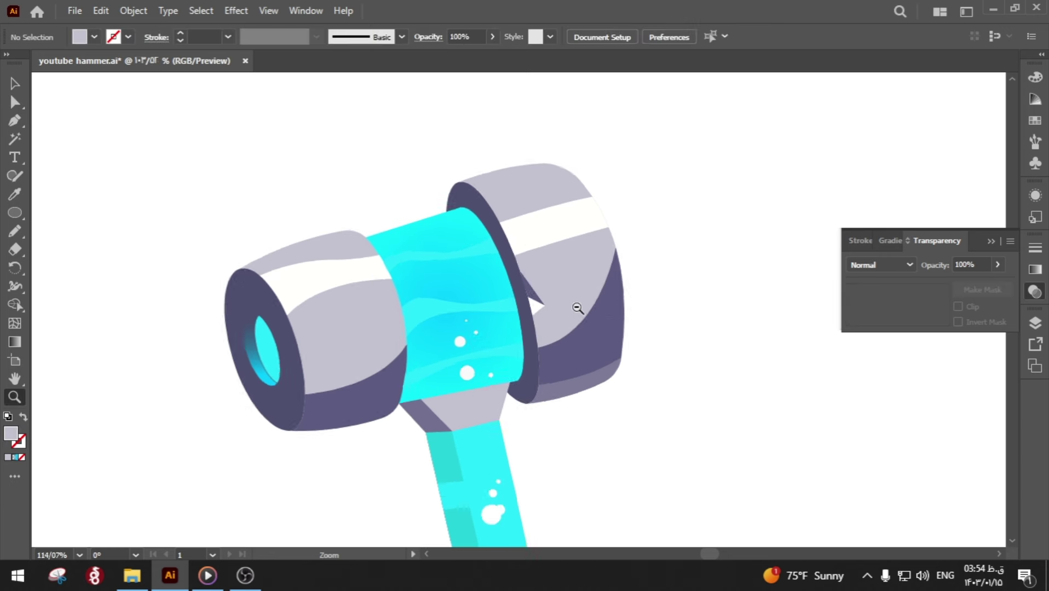
pyautogui.scroll(-2, 416, 317)
pyautogui.press('a')
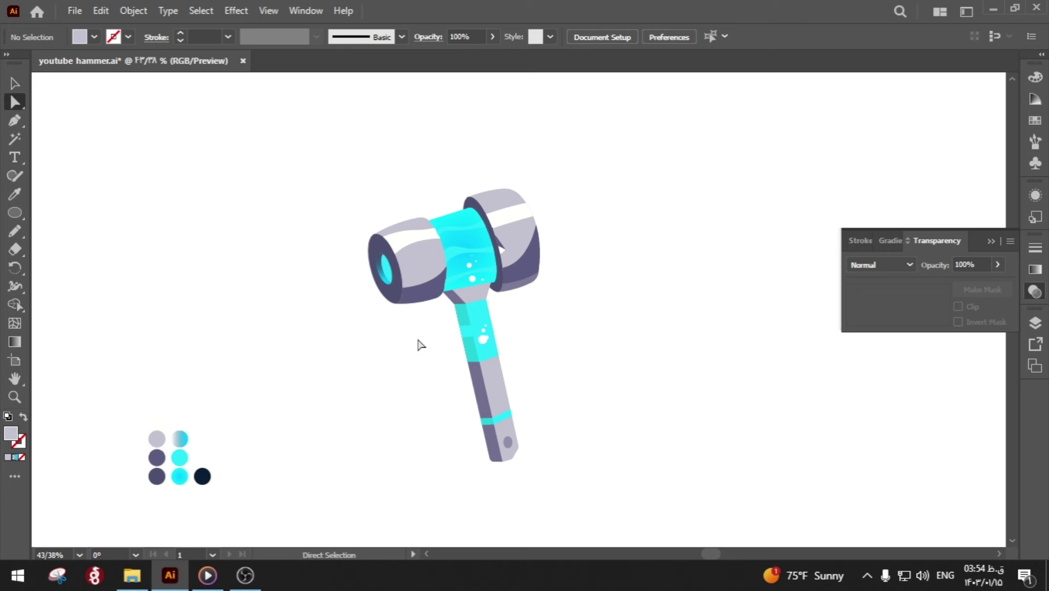
pyautogui.moveTo(407, 347); pyautogui.dragTo(392, 359)
pyautogui.hotkey('ctrl', 's')
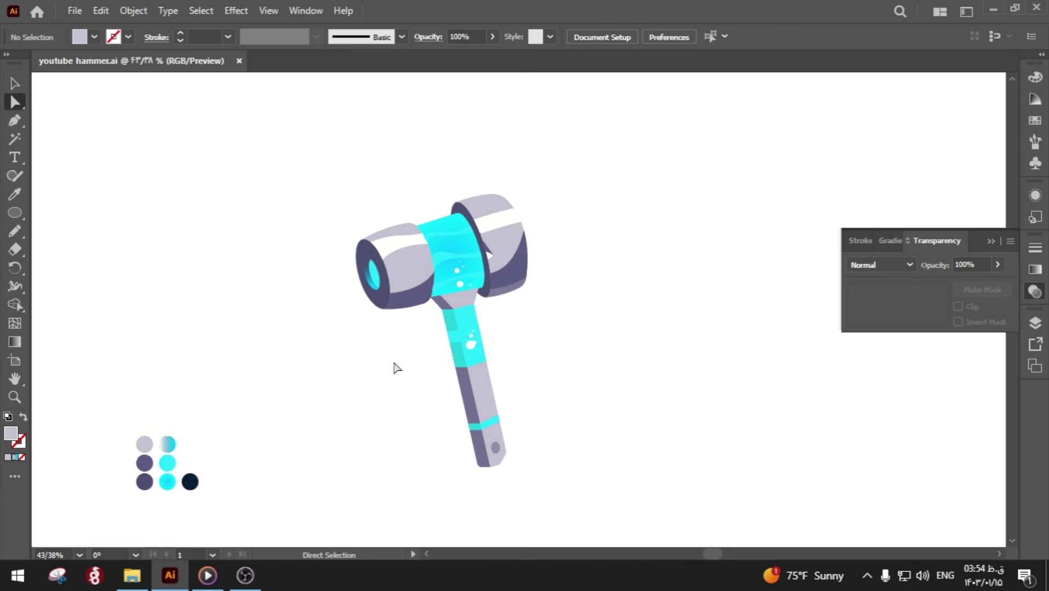
pyautogui.scroll(2, 517, 246)
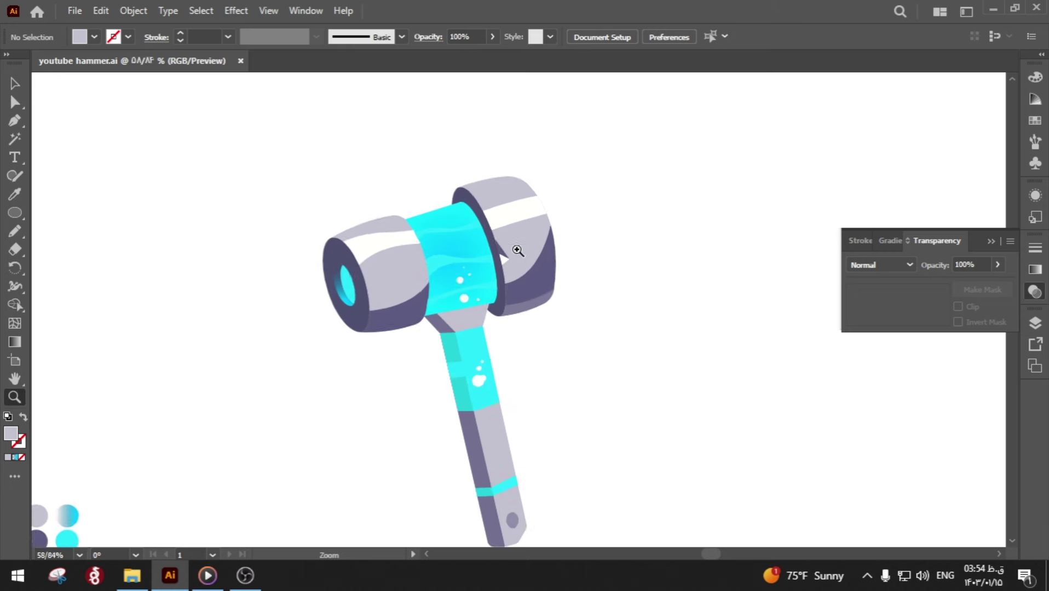
pyautogui.scroll(1, 517, 245)
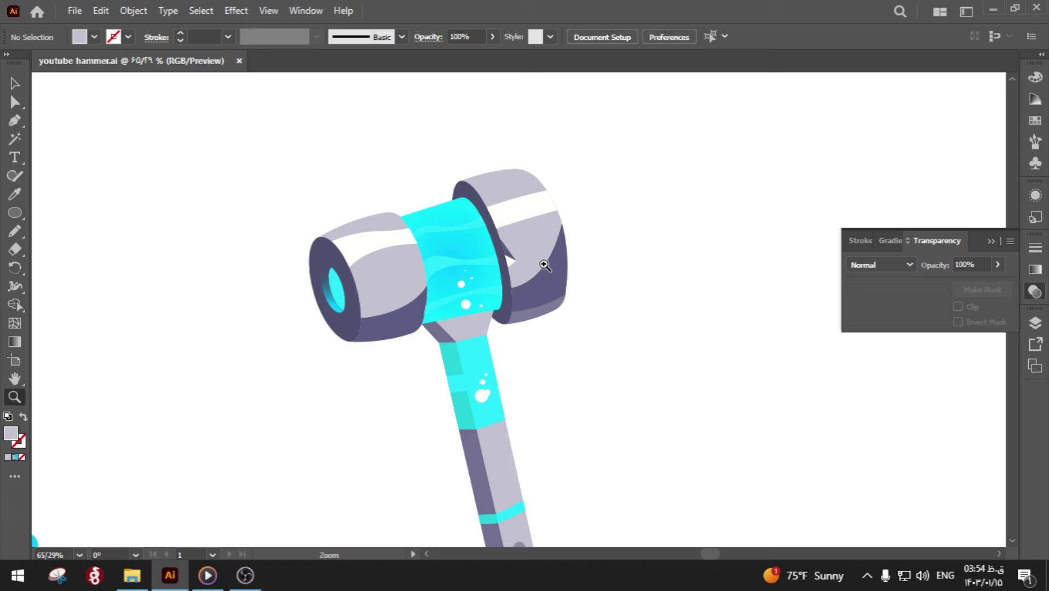
pyautogui.doubleClick(465, 244)
pyautogui.moveTo(485, 308); pyautogui.dragTo(514, 327)
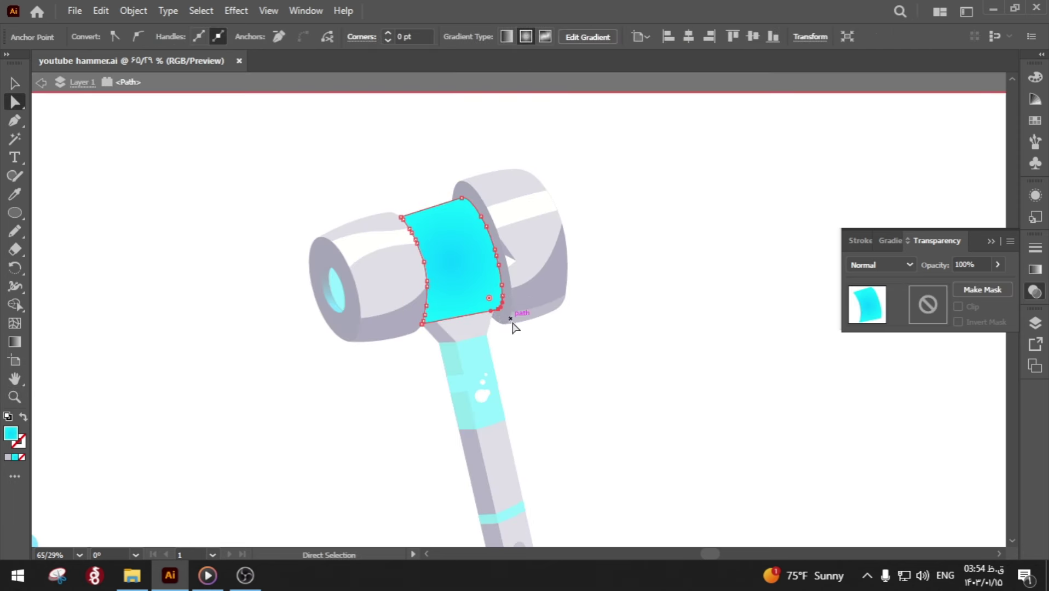
pyautogui.click(525, 355)
pyautogui.doubleClick(523, 353)
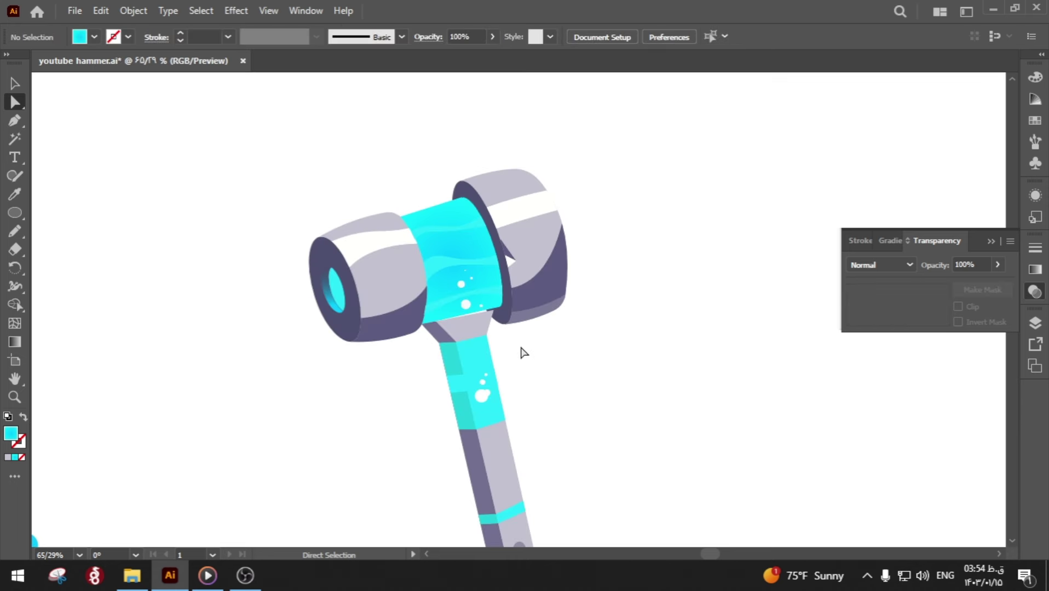
pyautogui.press('p')
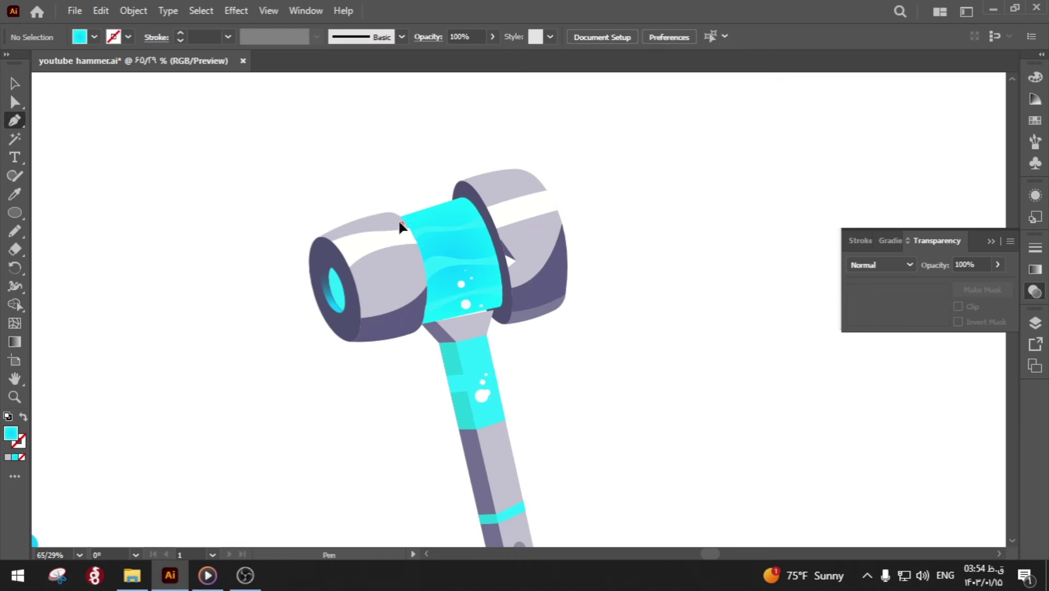
pyautogui.click(400, 224)
pyautogui.click(479, 194)
pyautogui.click(436, 180)
pyautogui.click(351, 201)
pyautogui.click(377, 228)
pyautogui.click(401, 224)
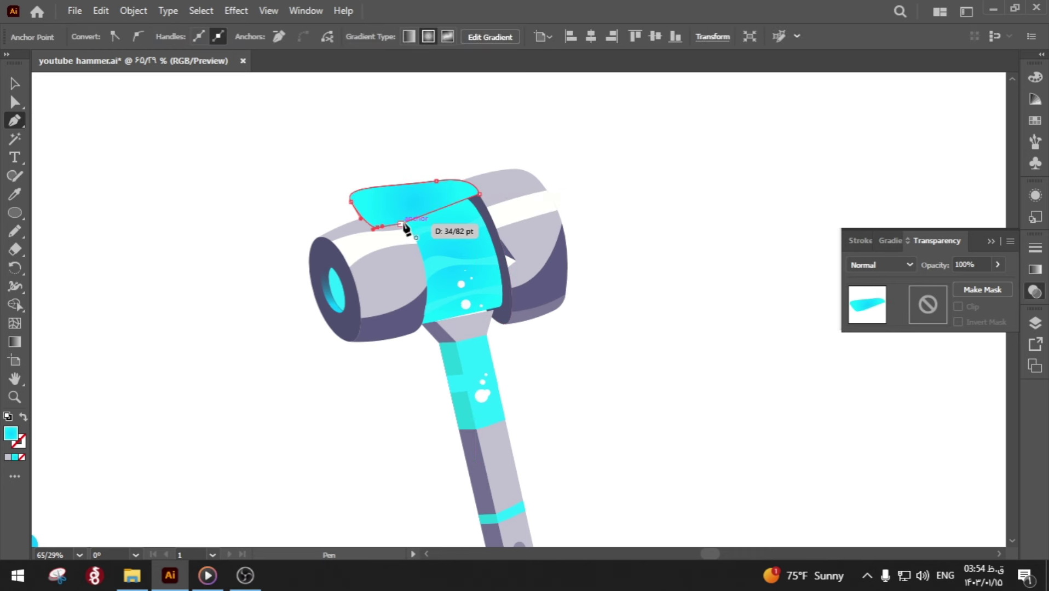
pyautogui.press('a')
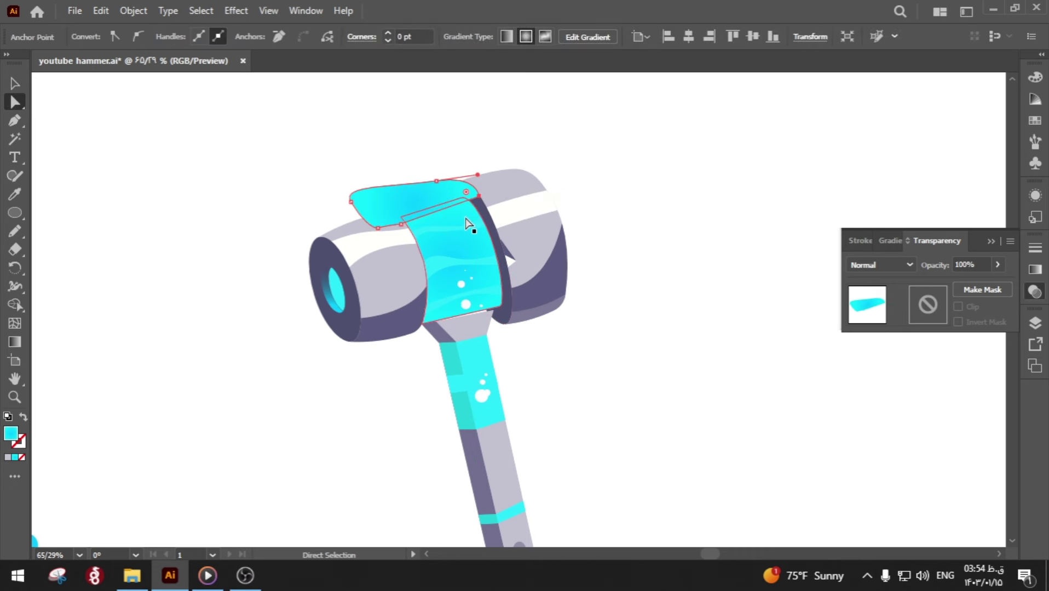
pyautogui.keyDown('shift'); pyautogui.click(463, 217); pyautogui.keyUp('shift')
pyautogui.click(15, 304)
pyautogui.keyDown('alt'); pyautogui.click(363, 205); pyautogui.keyUp('alt')
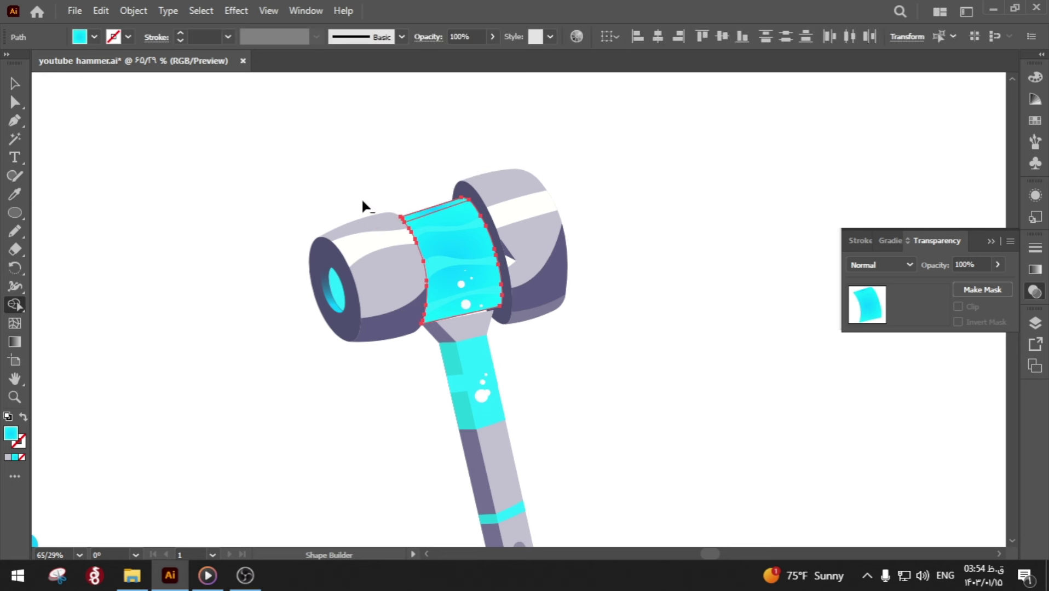
pyautogui.press('a')
pyautogui.click(438, 216)
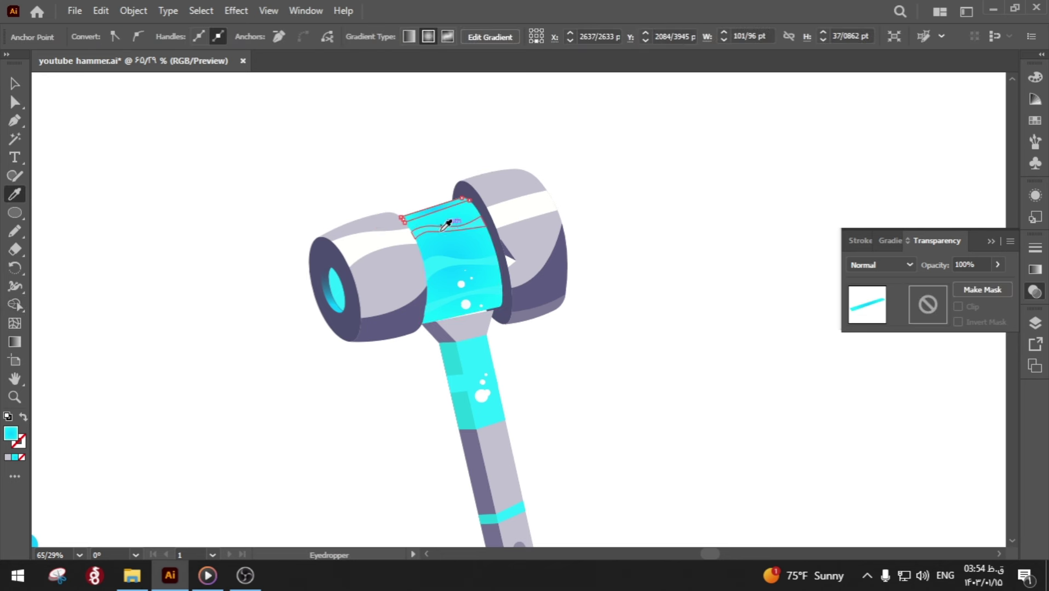
pyautogui.click(373, 198)
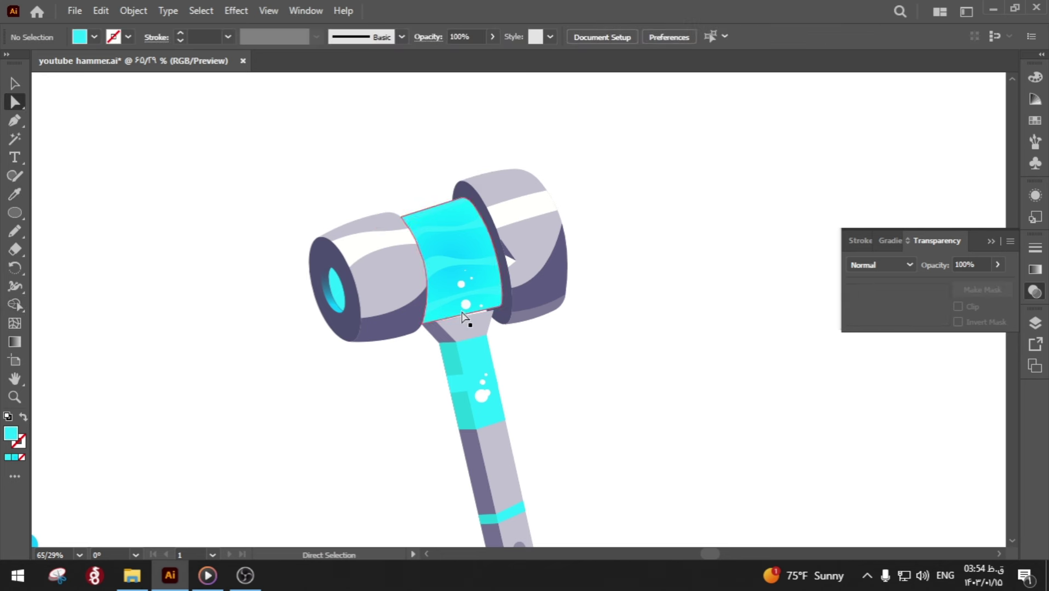
pyautogui.press('p')
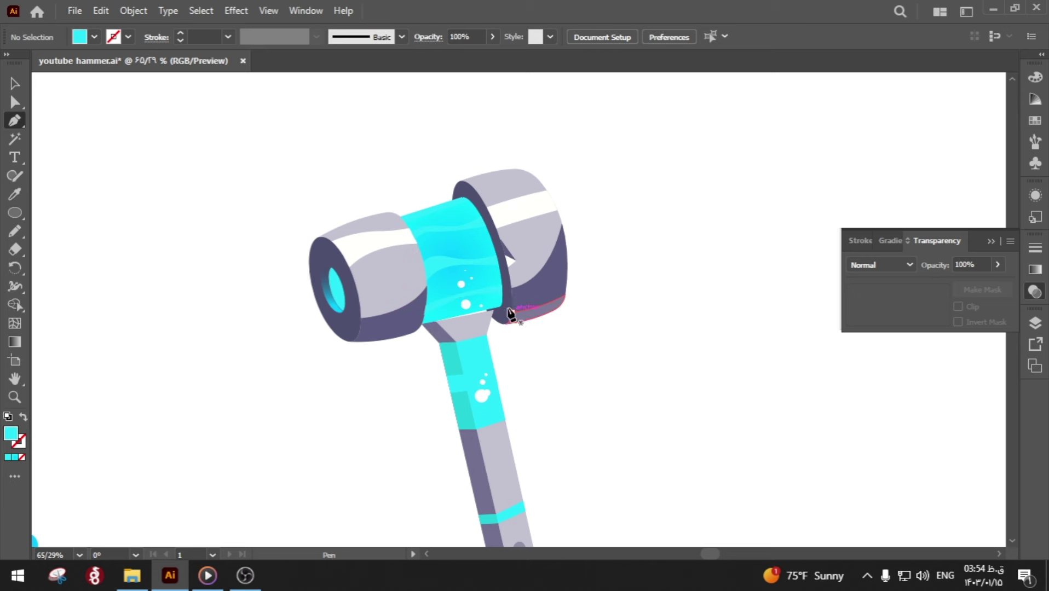
pyautogui.press('z')
pyautogui.press('a')
pyautogui.moveTo(507, 322)
pyautogui.mouseDown()
pyautogui.moveTo(357, 348)
pyautogui.moveTo(467, 377)
pyautogui.mouseUp()
pyautogui.press('z')
# - Draw a small cyan circle and apply a Gaussian Blur with radius 17
pyautogui.press('l')
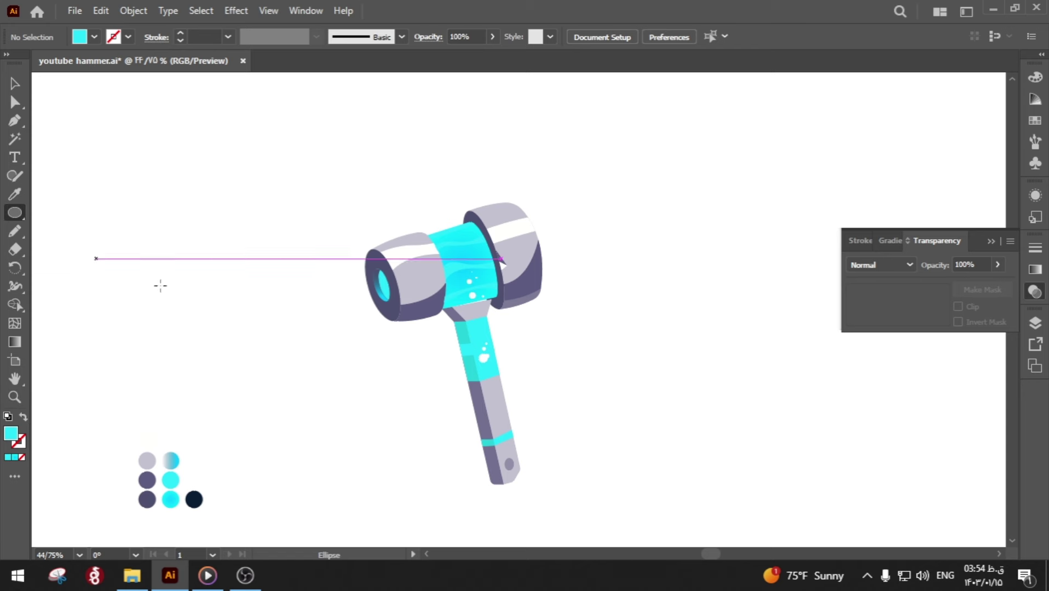
pyautogui.moveTo(315, 344); pyautogui.dragTo(353, 381)
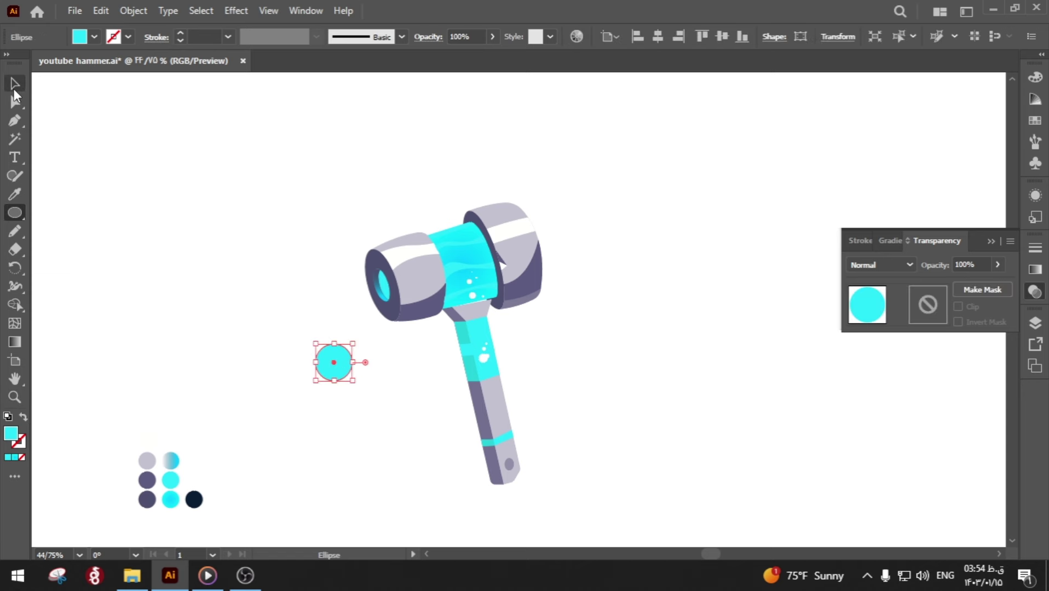
pyautogui.click(15, 89)
pyautogui.click(236, 10)
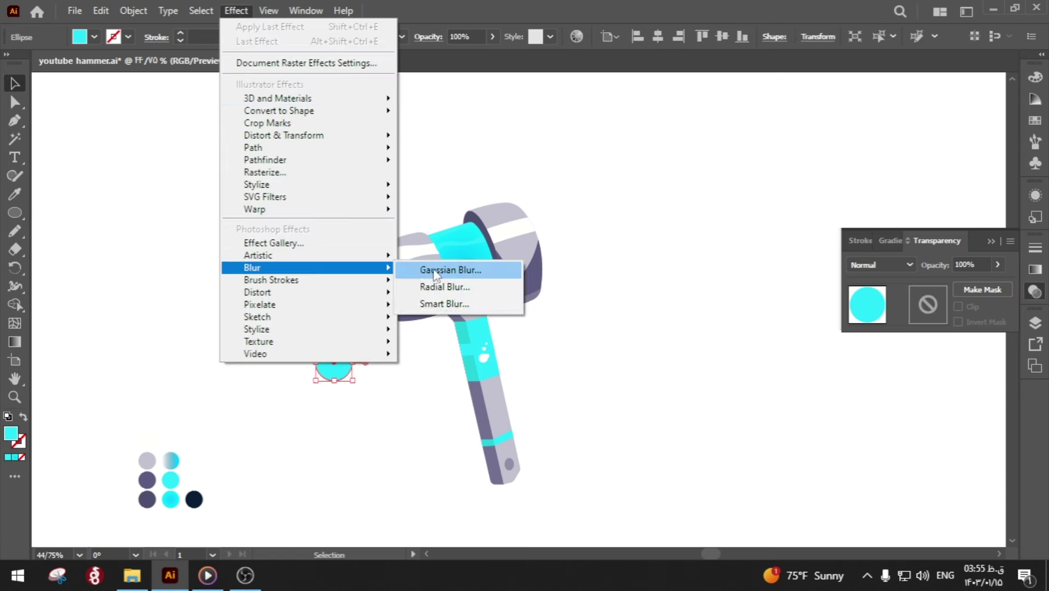
pyautogui.click(436, 272)
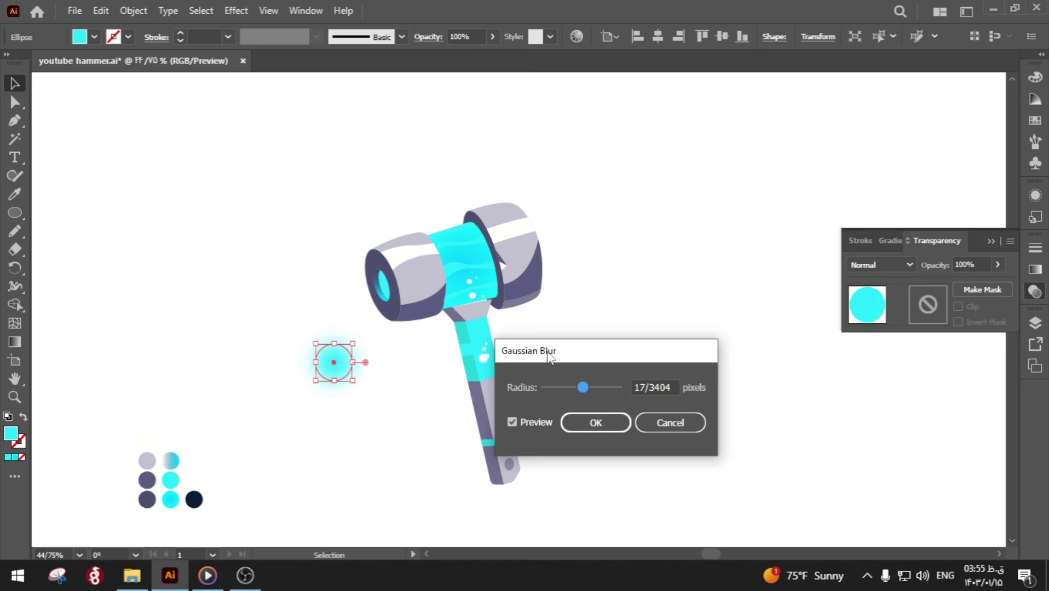
pyautogui.click(578, 388)
pyautogui.click(596, 425)
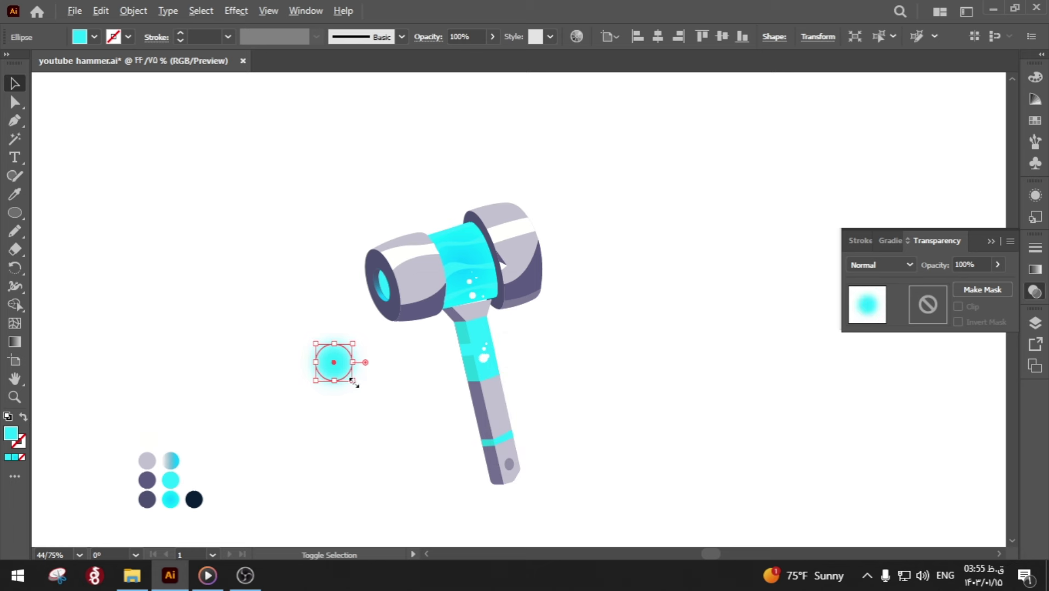
# - Shrink, narrow and rotate the blurred circle to sit inside the left head's opening
pyautogui.moveTo(353, 381); pyautogui.dragTo(350, 386)
pyautogui.moveTo(348, 387); pyautogui.dragTo(389, 300)
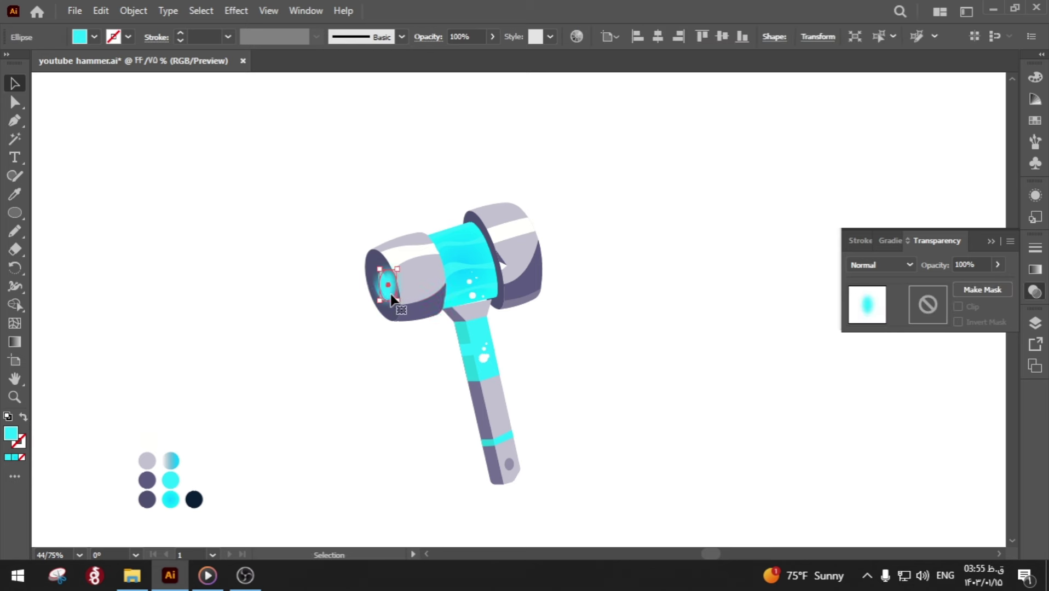
pyautogui.press('r')
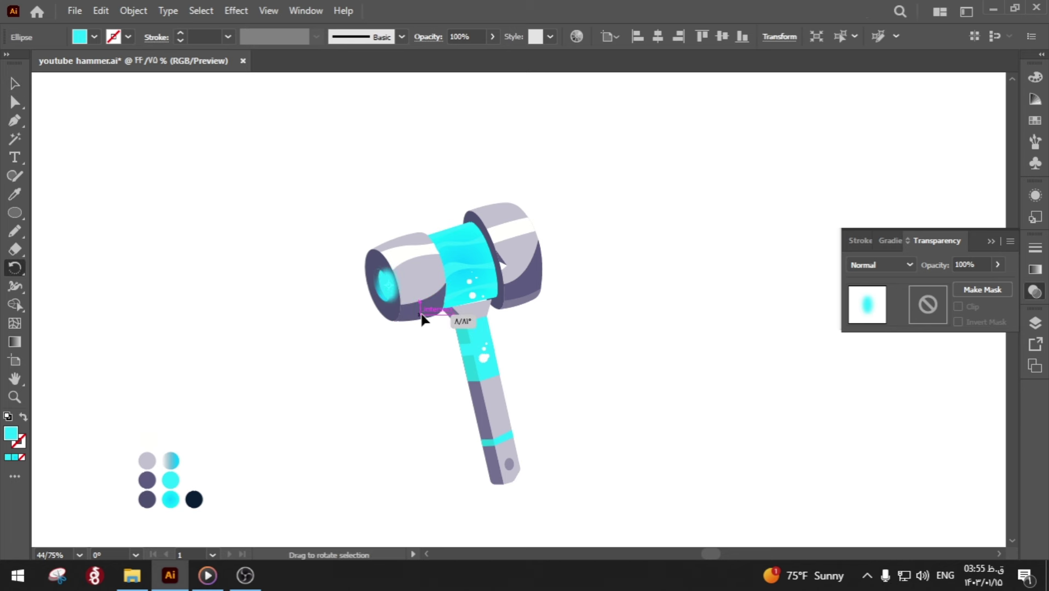
pyautogui.moveTo(421, 319); pyautogui.dragTo(445, 316)
pyautogui.press('v')
pyautogui.click(412, 378)
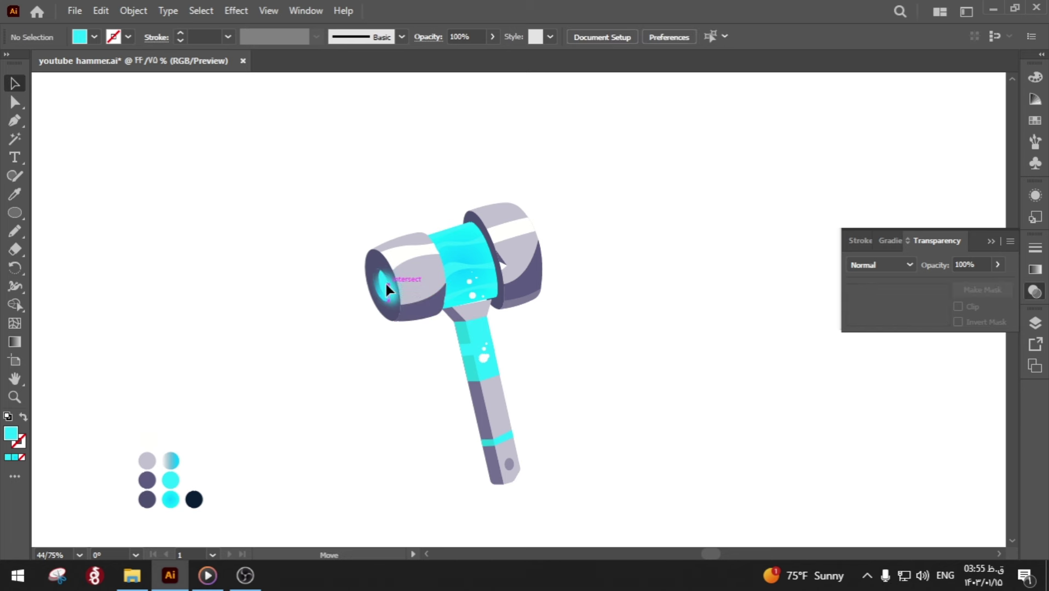
# - Try Overlay blend mode on the glow, then revert it to Normal
pyautogui.click(385, 281)
pyautogui.click(885, 273)
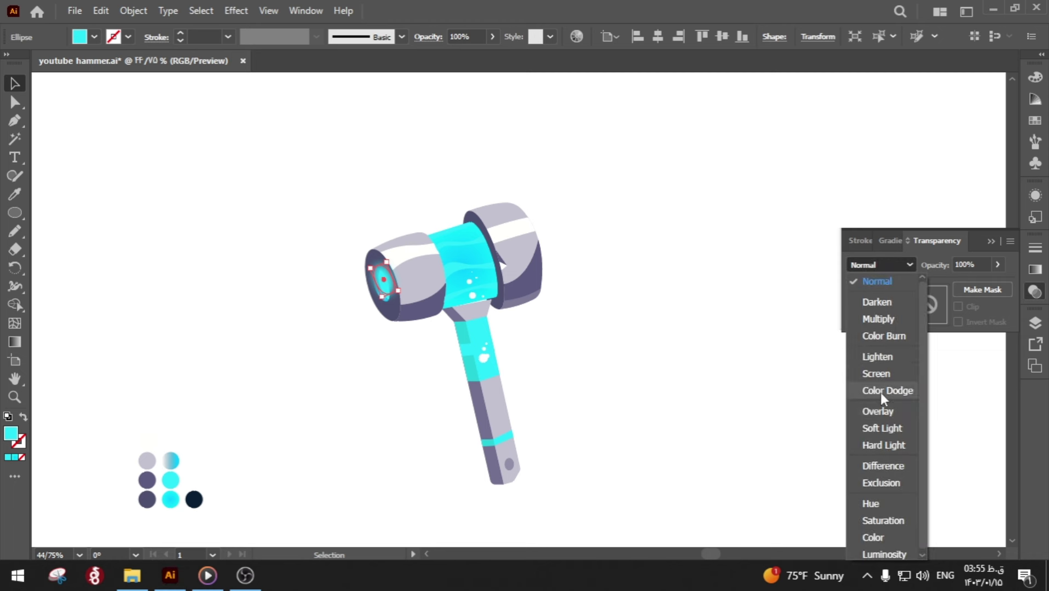
pyautogui.click(880, 409)
pyautogui.click(843, 399)
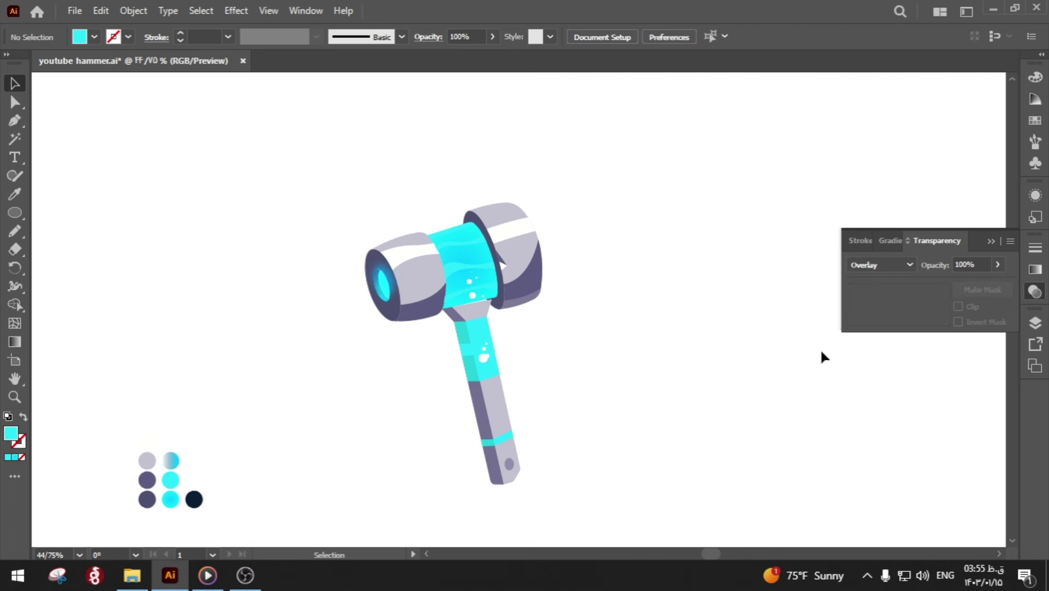
pyautogui.press('a')
pyautogui.hotkey('ctrl', 'z')
pyautogui.hotkey('ctrl', 'z')
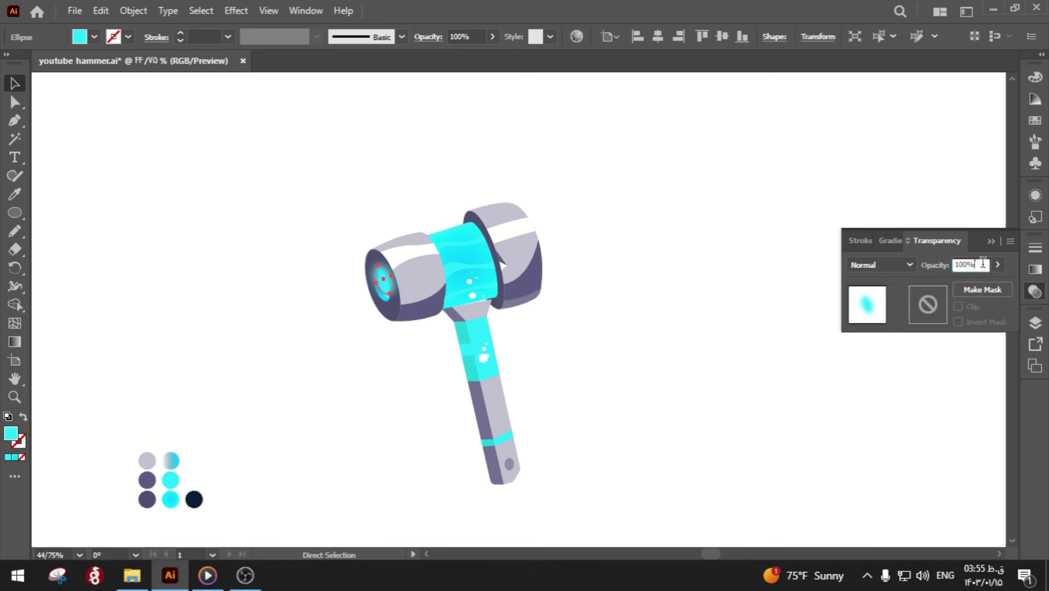
# - Set the glow's opacity to 50%
pyautogui.write('50')
pyautogui.press('Return')
pyautogui.click(703, 319)
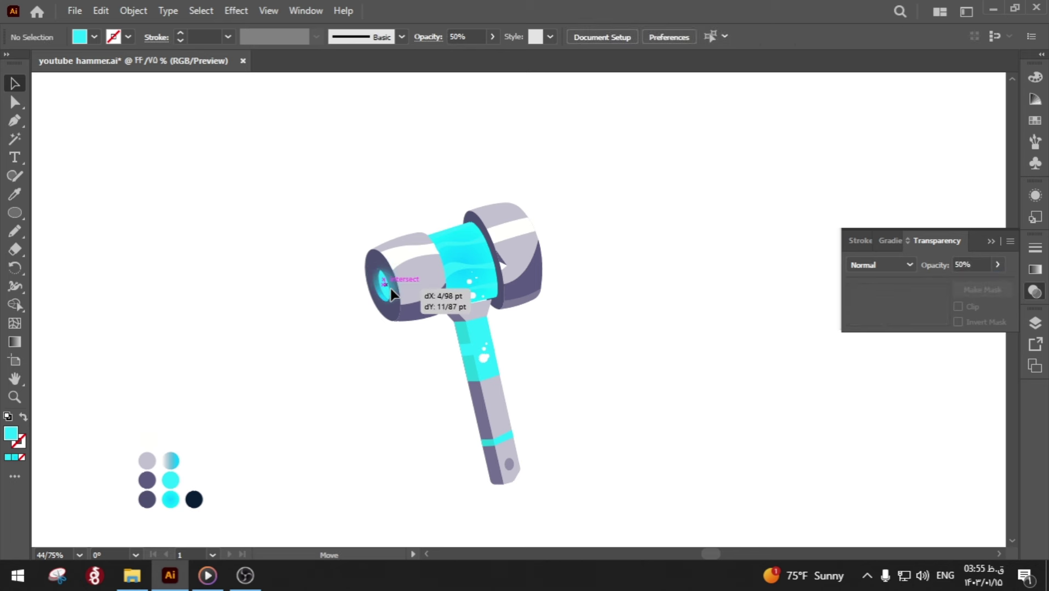
pyautogui.click(385, 281)
pyautogui.click(358, 330)
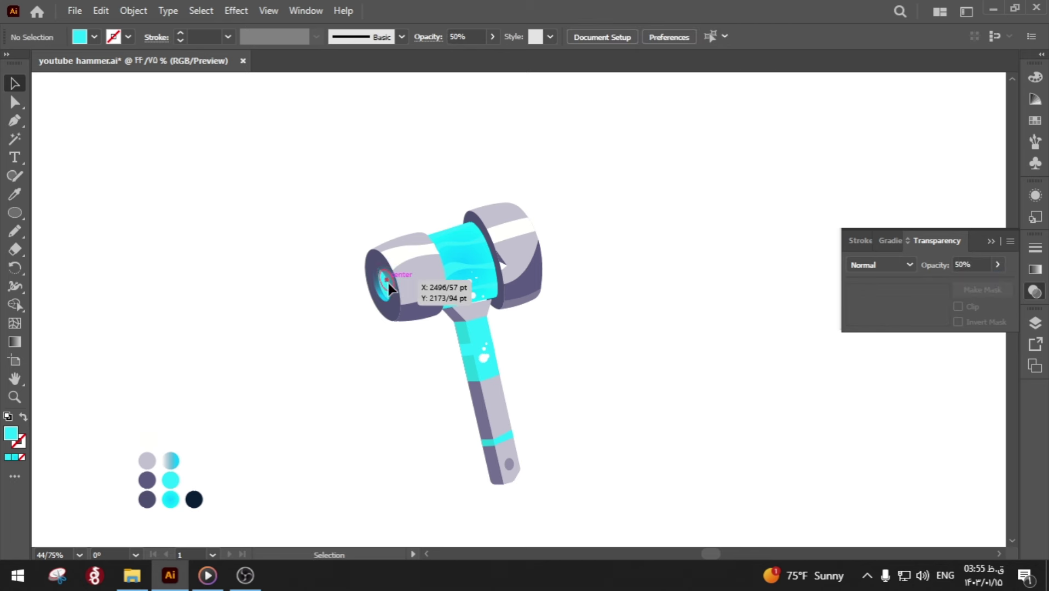
pyautogui.click(386, 284)
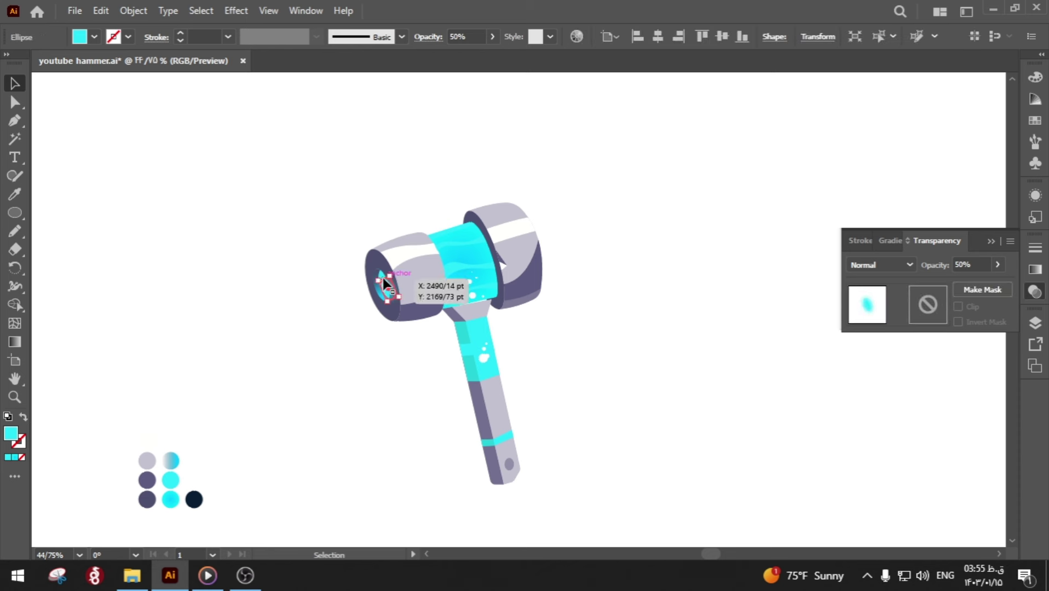
pyautogui.click(318, 310)
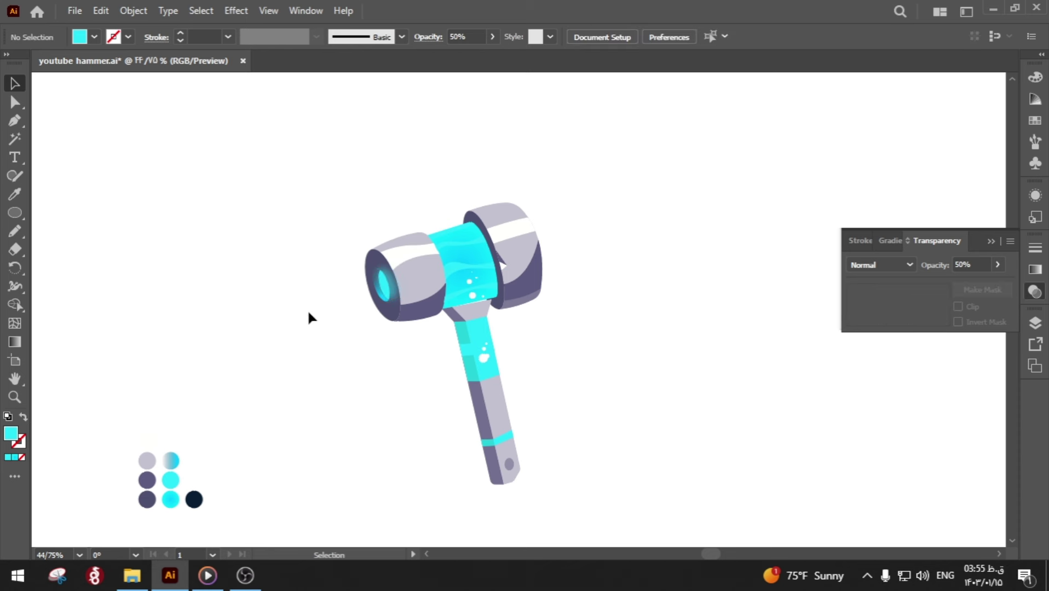
pyautogui.hotkey('ctrl', 'z')
pyautogui.click(309, 315)
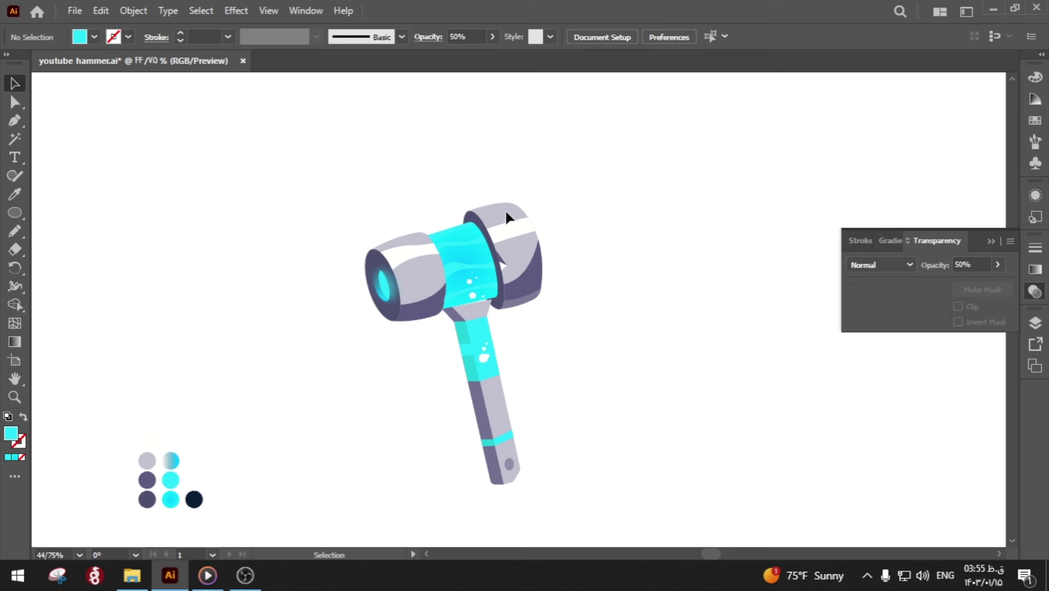
# - Unlock all artwork and duplicate the head's highlight shape down onto the handle
pyautogui.click(176, 11)
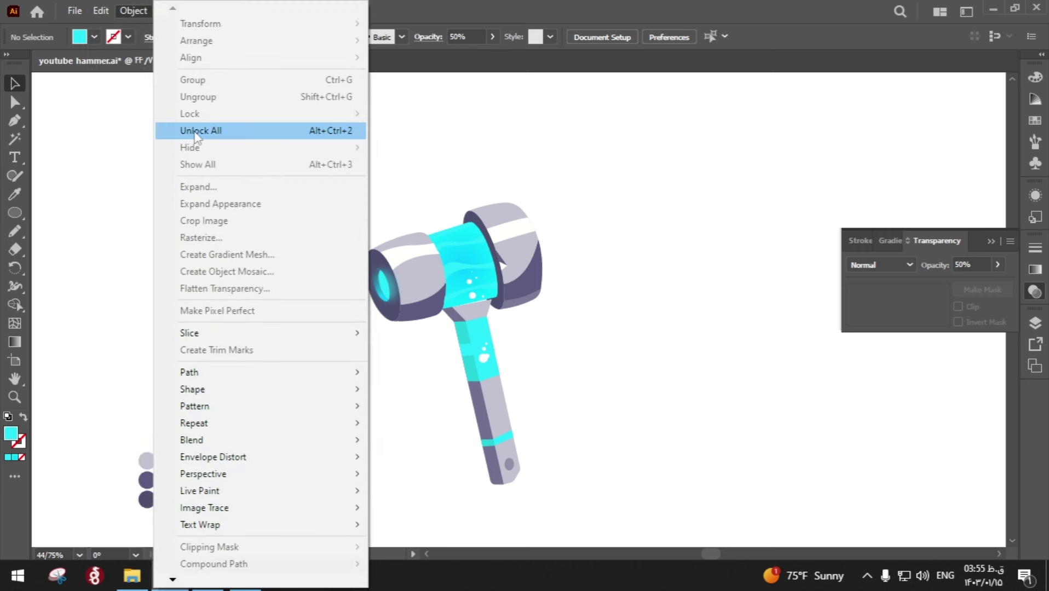
pyautogui.click(219, 134)
pyautogui.moveTo(519, 222); pyautogui.dragTo(558, 381)
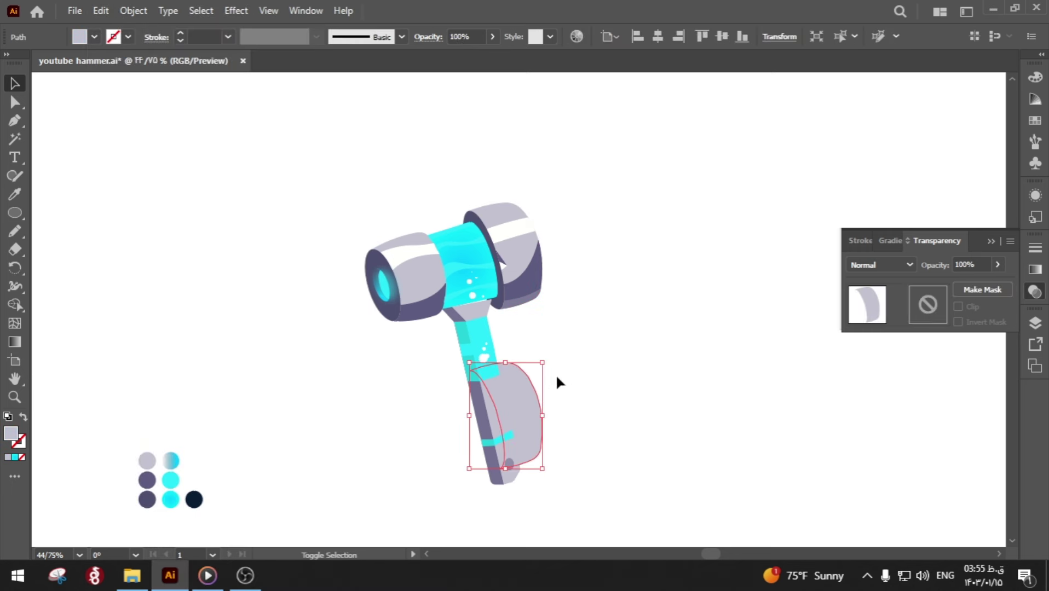
pyautogui.doubleClick(514, 385)
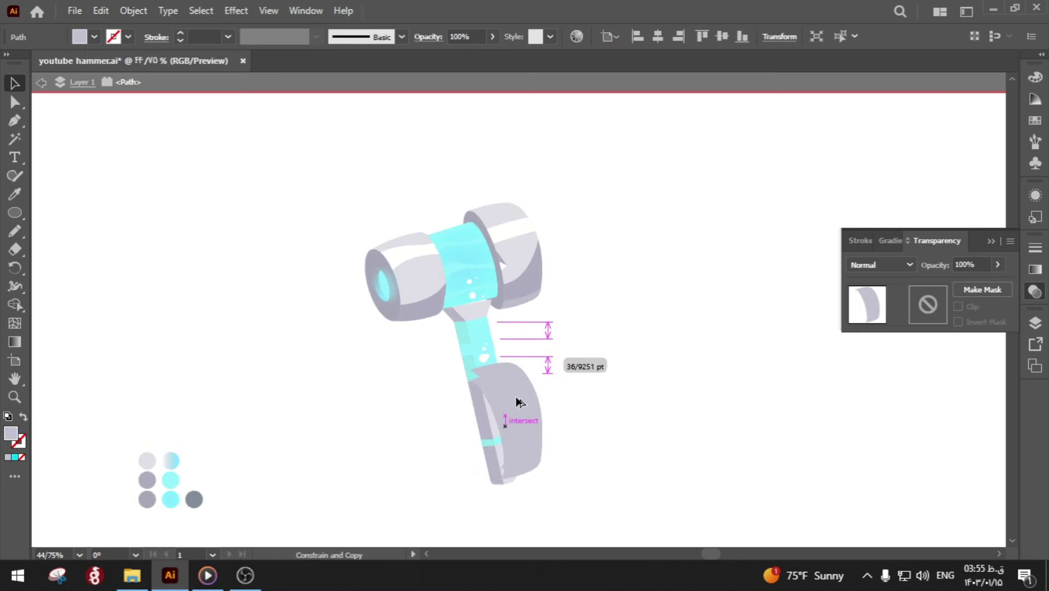
pyautogui.moveTo(514, 385)
pyautogui.mouseDown()
pyautogui.moveTo(514, 395)
pyautogui.moveTo(435, 401)
pyautogui.mouseUp()
# - Trim the copy with Shape Builder down to a thin curved top sliver
pyautogui.click(14, 305)
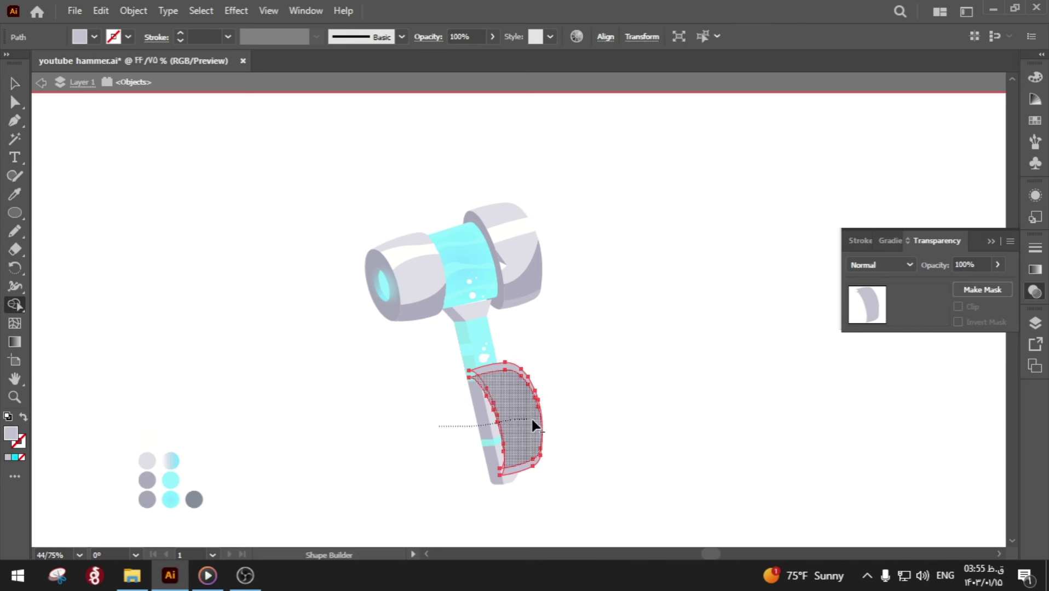
pyautogui.moveTo(532, 420); pyautogui.dragTo(562, 421)
pyautogui.hotkey('ctrl', 'z')
pyautogui.keyDown('alt'); pyautogui.click(497, 427); pyautogui.keyUp('alt')
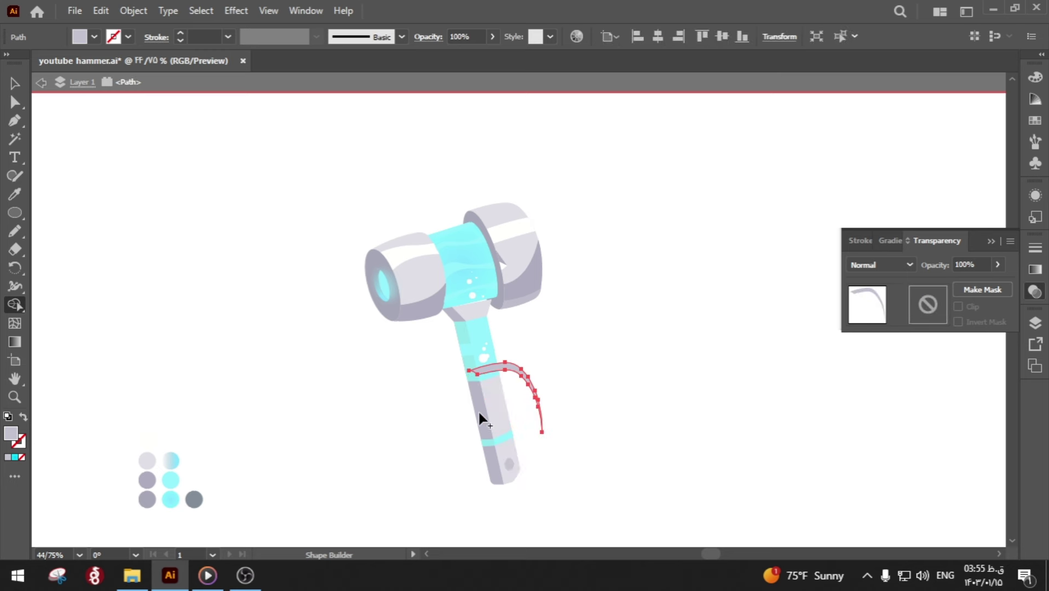
# - Move the sliver up onto the top of the hammer's right head cap
pyautogui.press('v')
pyautogui.click(422, 399)
pyautogui.moveTo(490, 365)
pyautogui.mouseDown()
pyautogui.moveTo(490, 207)
pyautogui.moveTo(564, 199)
pyautogui.mouseUp()
pyautogui.press('z')
pyautogui.press('v')
pyautogui.moveTo(487, 321); pyautogui.dragTo(487, 301)
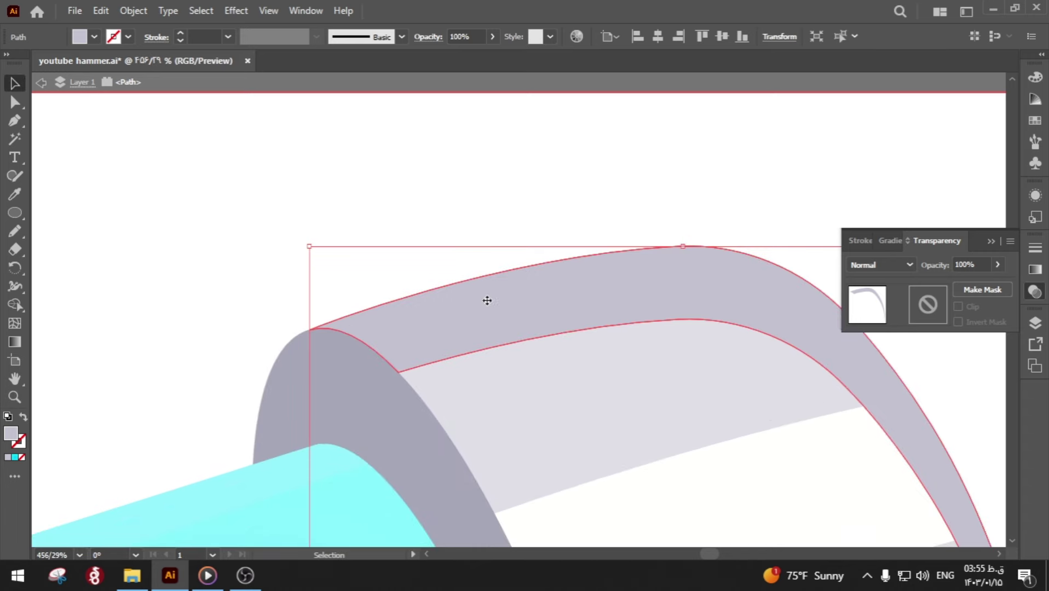
# - Give the sliver a white fill at 30% opacity
pyautogui.press('i')
pyautogui.click(651, 485)
pyautogui.click(986, 263)
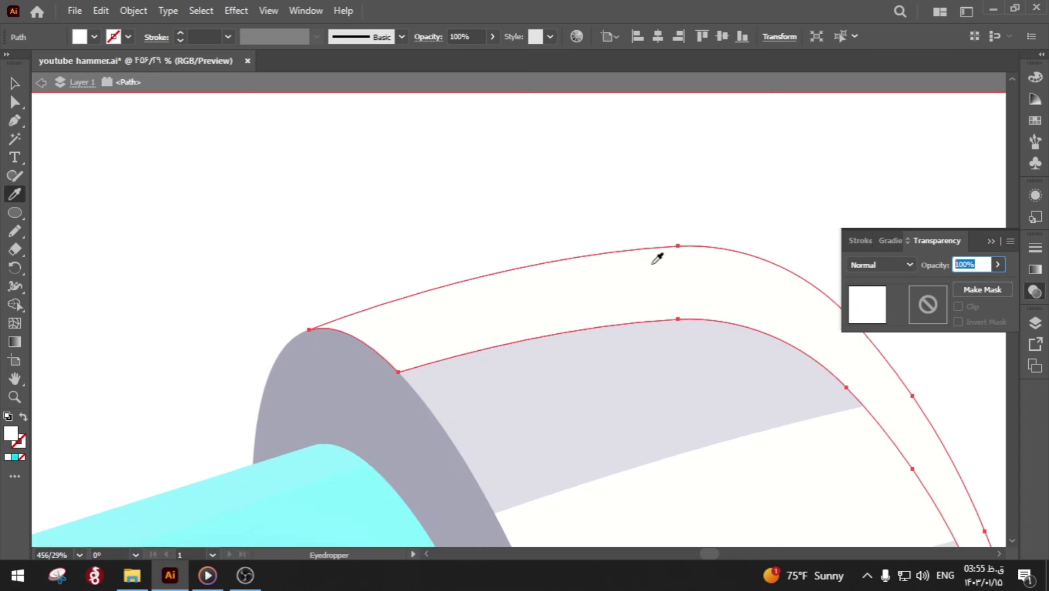
pyautogui.write('30')
pyautogui.press('Return')
pyautogui.hotkey('ctrl', 'shift', 'a')
# - Zoom out and check the highlight path to view the whole hammer
pyautogui.press('z')
pyautogui.scroll(-5, 329, 241)
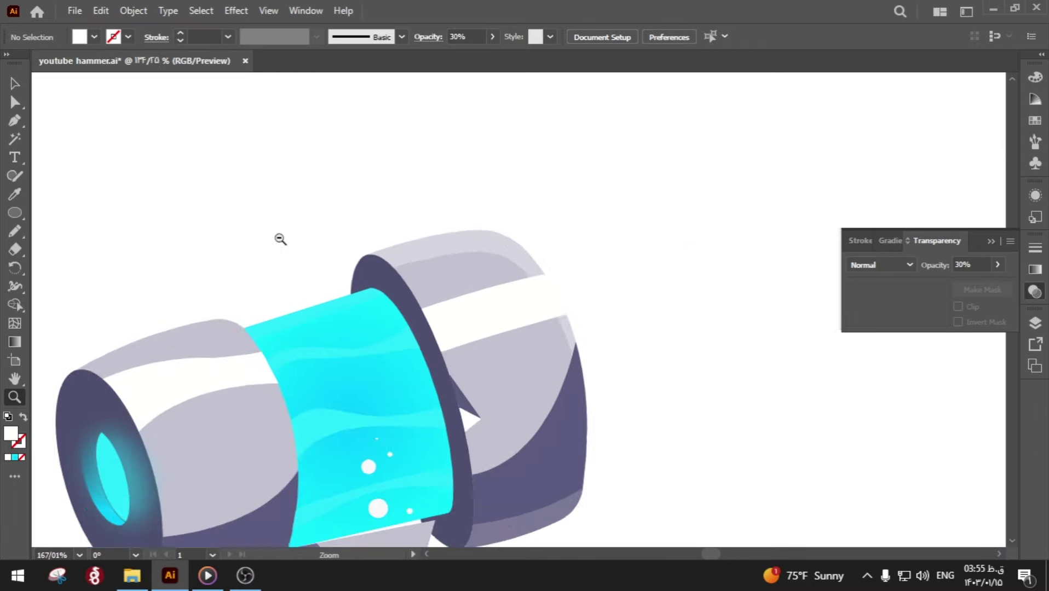
pyautogui.press('a')
pyautogui.click(409, 265)
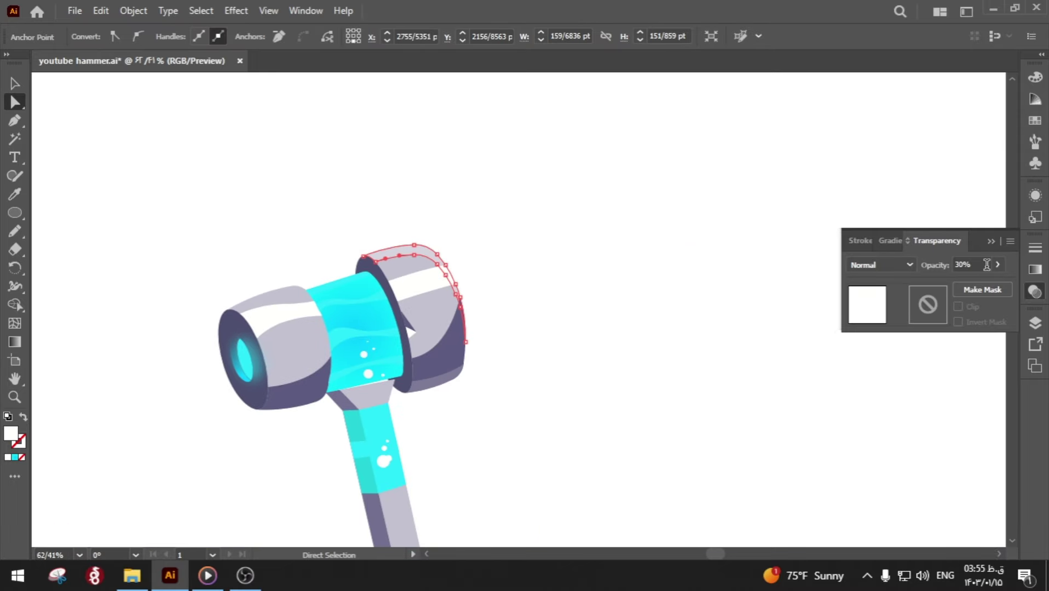
pyautogui.click(626, 311)
pyautogui.press('z')
pyautogui.scroll(-3, 575, 366)
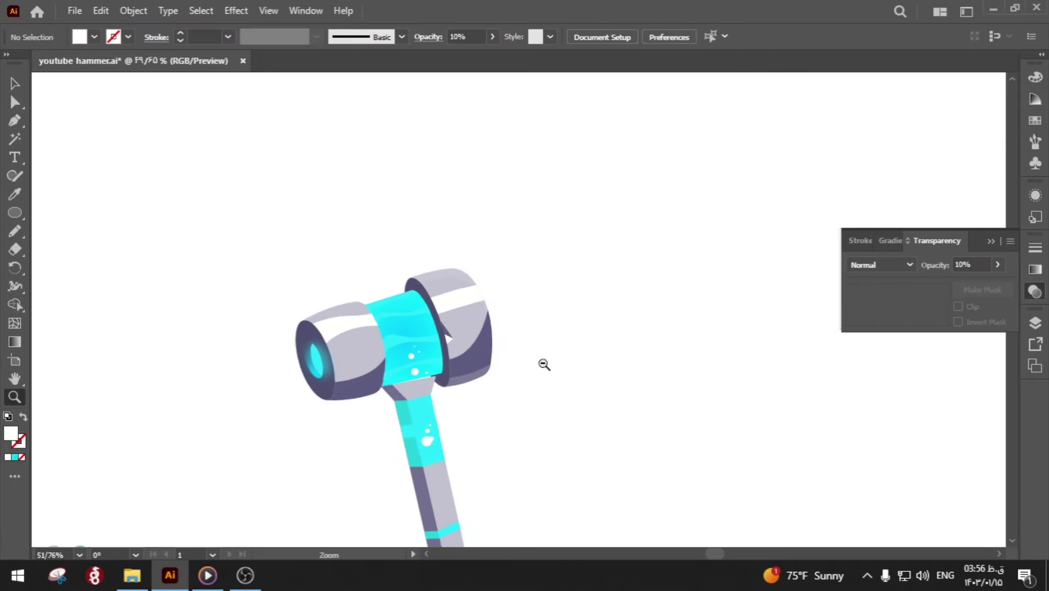
pyautogui.scroll(-1, 525, 383)
pyautogui.hscroll(-1, 524, 383)
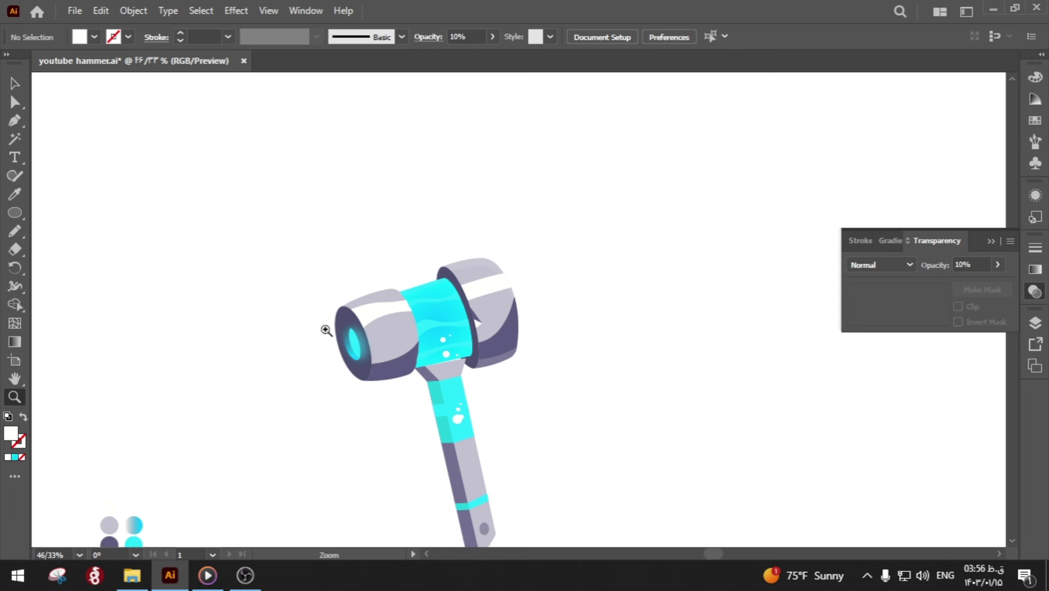
pyautogui.scroll(-3, 384, 403)
pyautogui.hscroll(2, 344, 381)
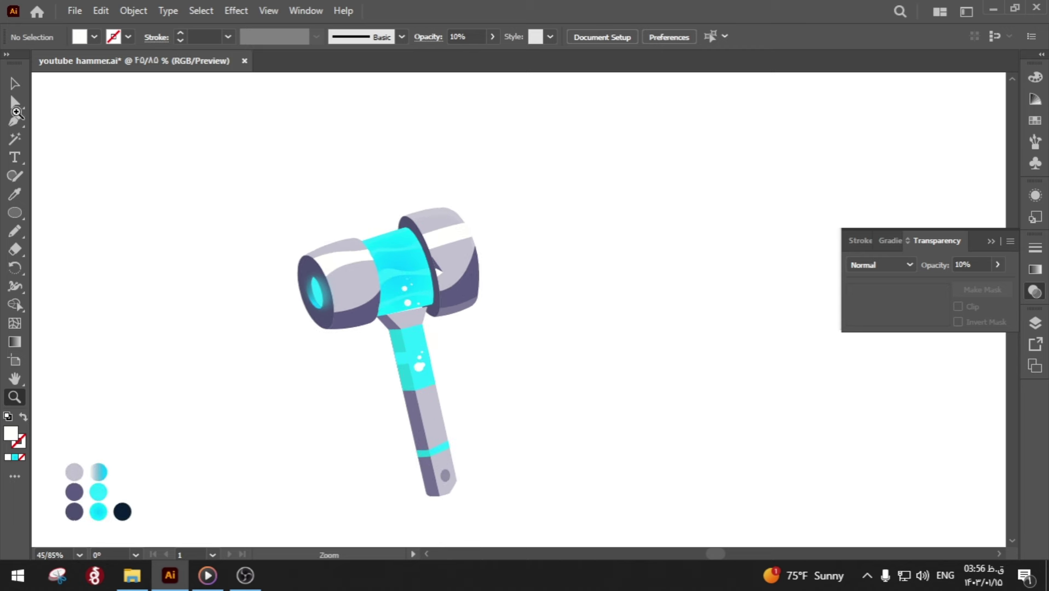
# - Select every hammer part and group them together
pyautogui.click(133, 11)
pyautogui.click(119, 139)
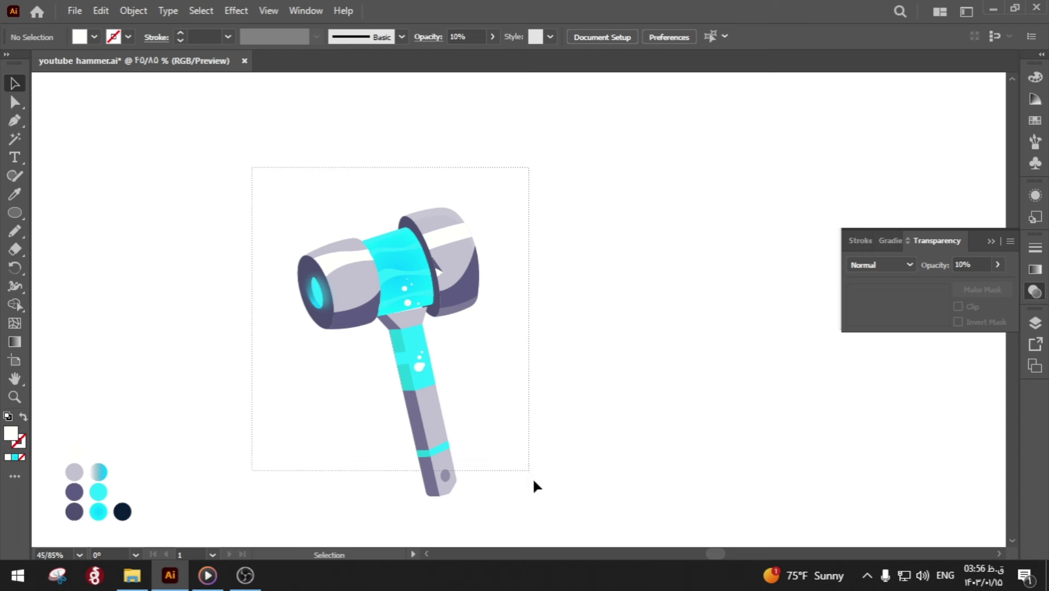
pyautogui.moveTo(534, 480); pyautogui.dragTo(544, 509)
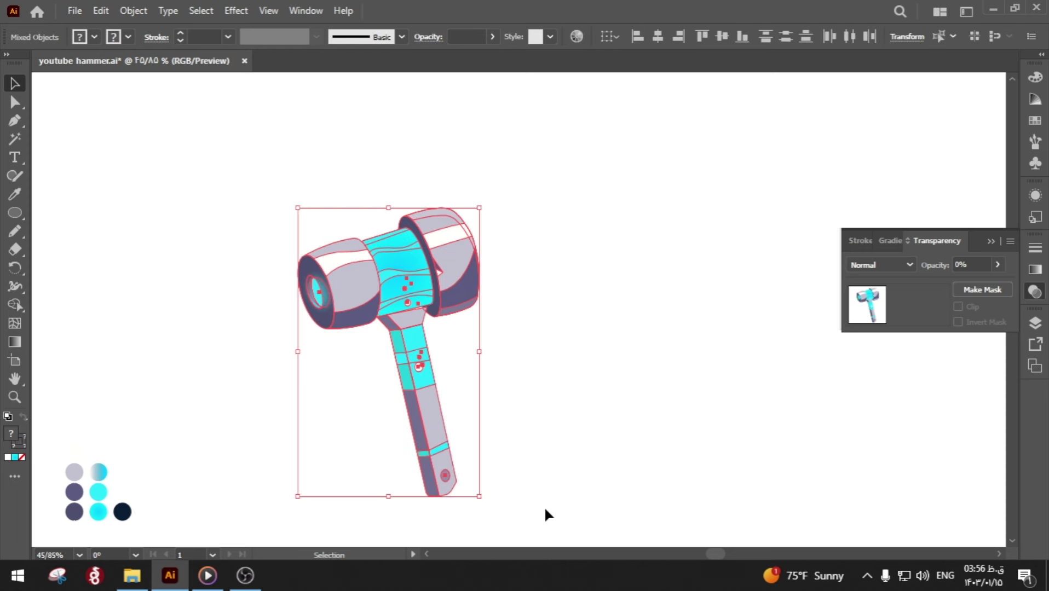
pyautogui.hotkey('ctrl', 'g')
pyautogui.click(556, 461)
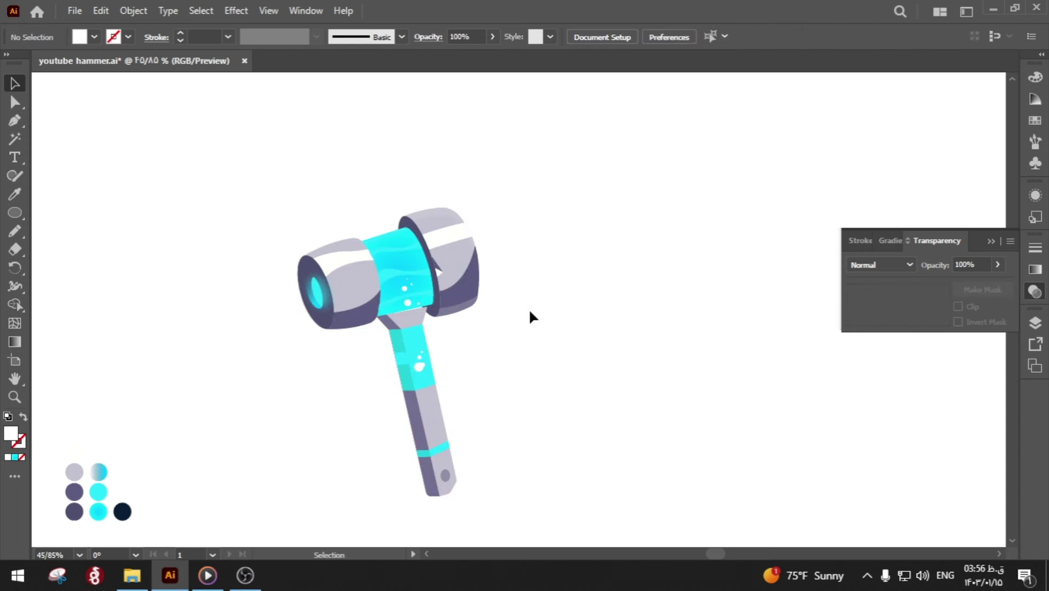
pyautogui.click(461, 292)
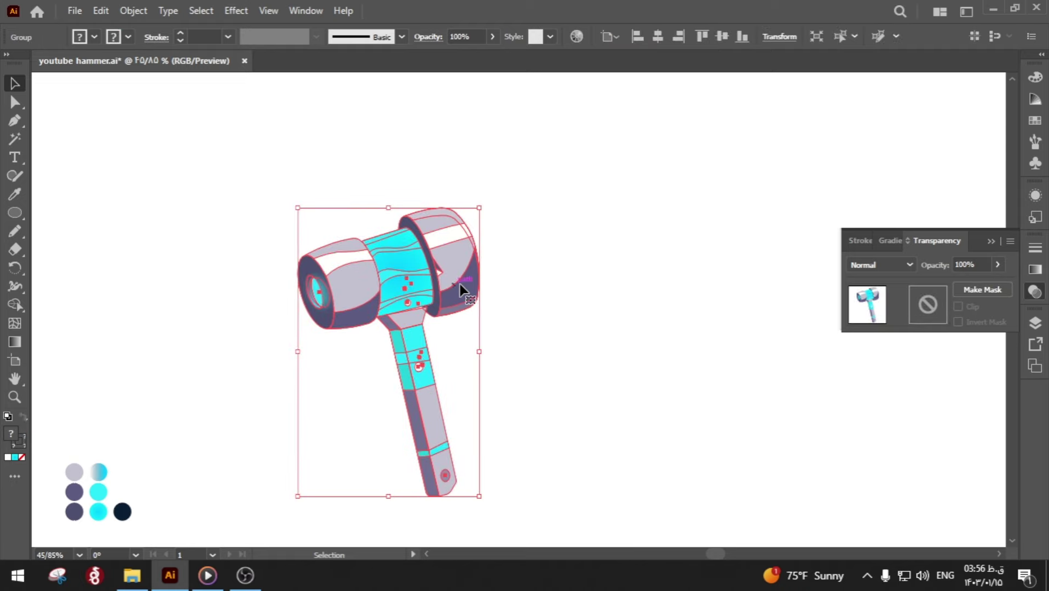
# - Unite the hammer parts into one silhouette with the Pathfinder panel
pyautogui.click(235, 11)
pyautogui.moveTo(305, 10)
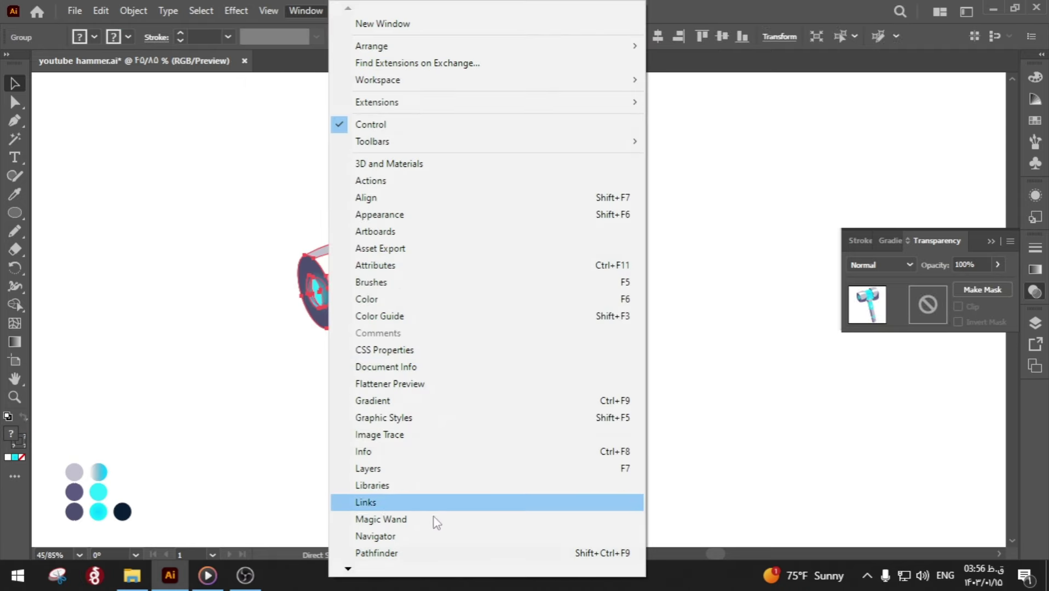
pyautogui.click(429, 553)
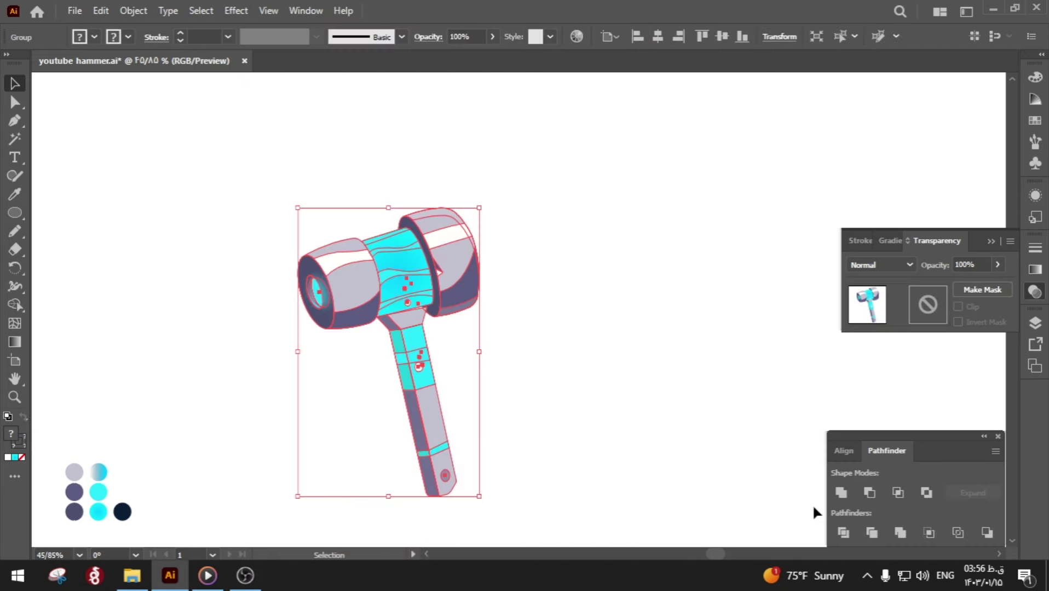
pyautogui.doubleClick(323, 294)
pyautogui.doubleClick(524, 355)
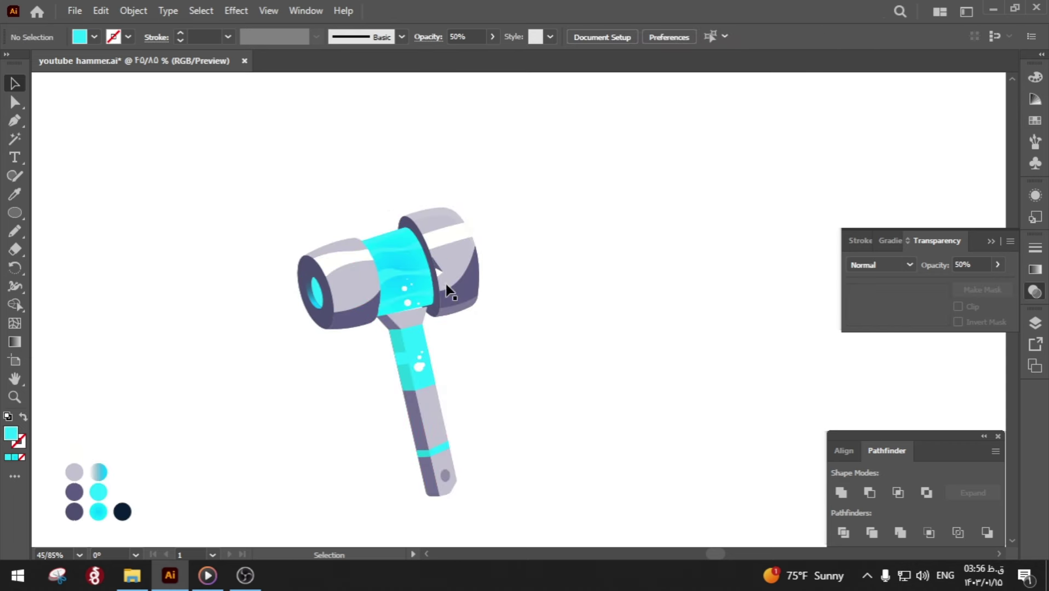
pyautogui.click(473, 298)
pyautogui.click(841, 492)
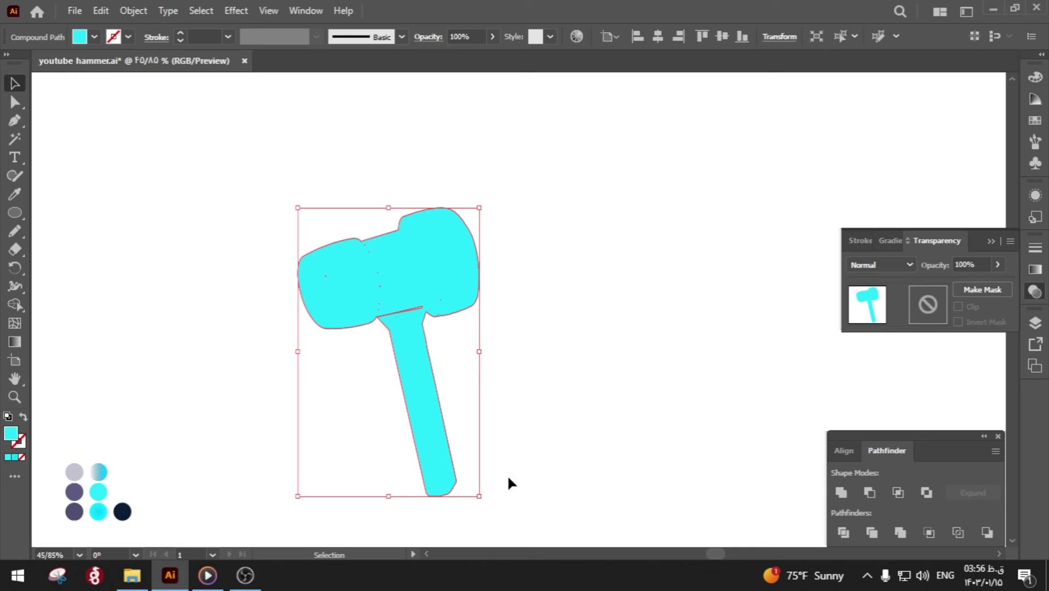
# - Make the silhouette a dark navy outline and send it behind the hammer
pyautogui.press('i')
pyautogui.click(121, 511)
pyautogui.click(205, 350)
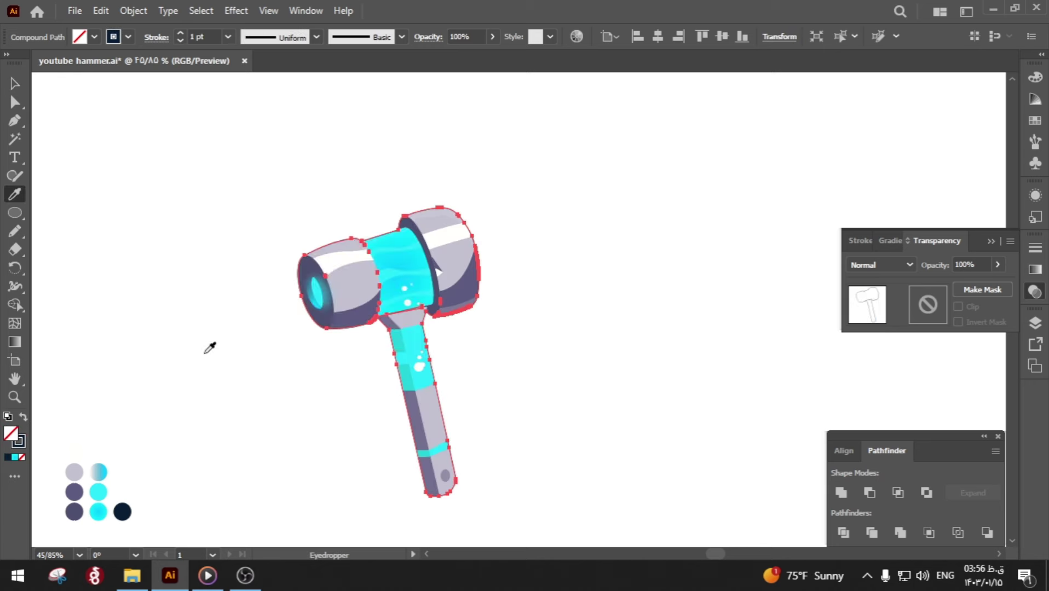
pyautogui.rightClick(220, 365)
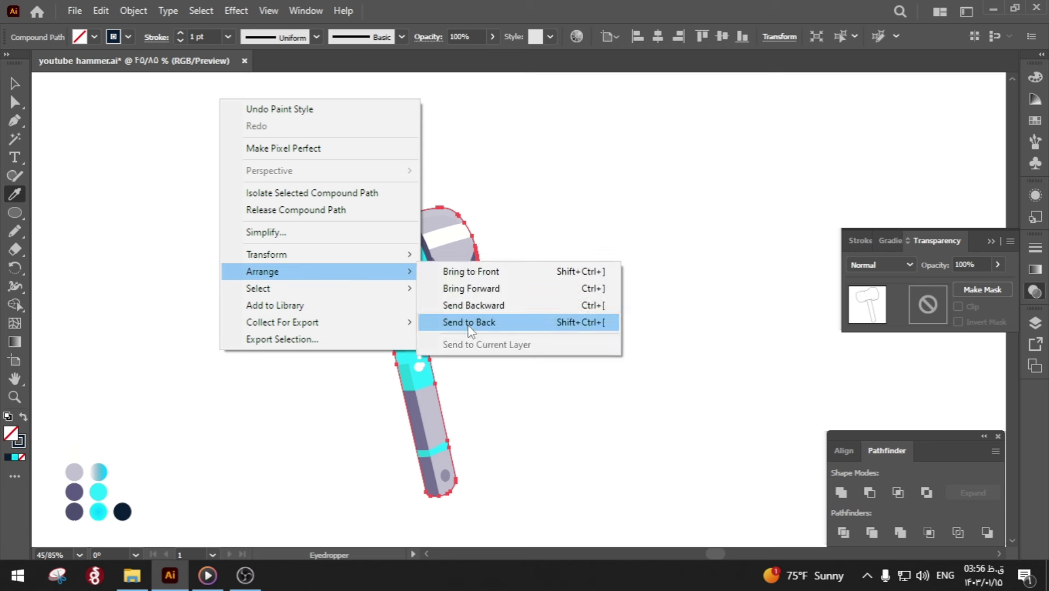
pyautogui.click(470, 322)
pyautogui.click(15, 84)
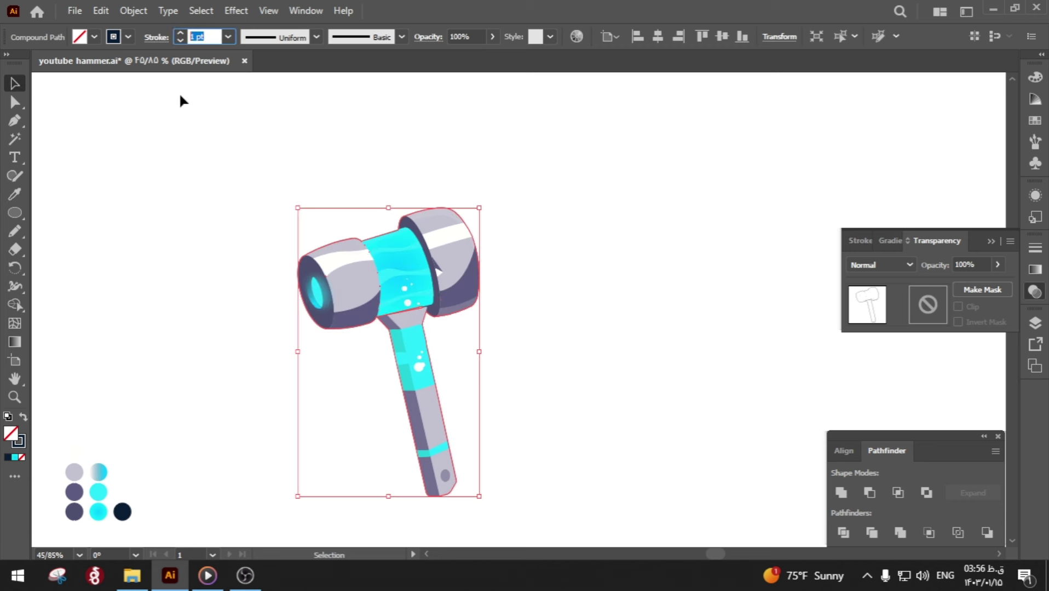
pyautogui.click(185, 245)
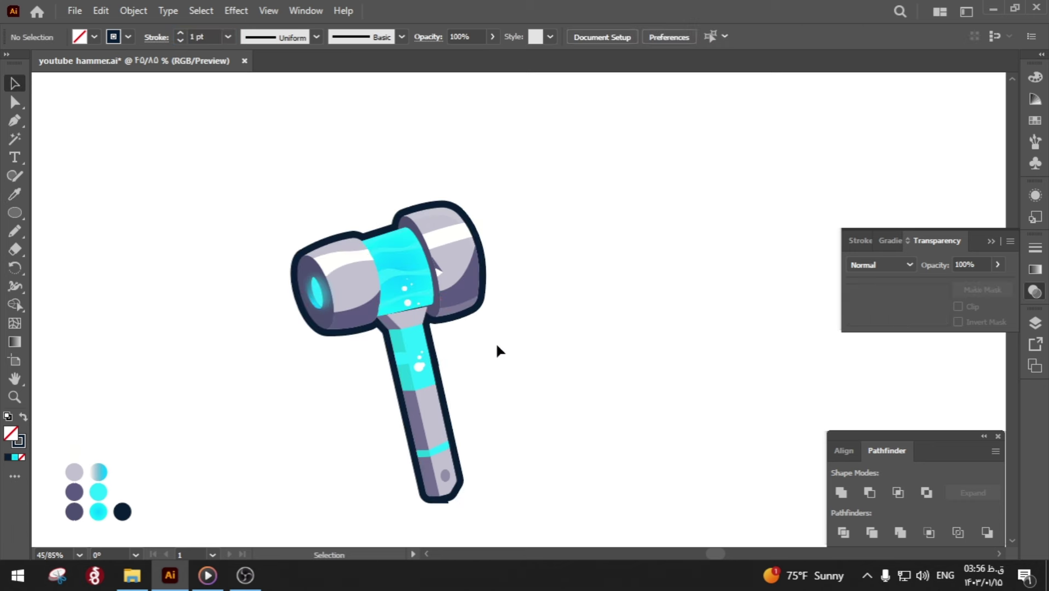
# - Expand the 30 pt navy outline stroke into filled shapes via Object > Expand
pyautogui.click(446, 323)
pyautogui.click(516, 264)
pyautogui.moveTo(516, 264); pyautogui.dragTo(227, 121)
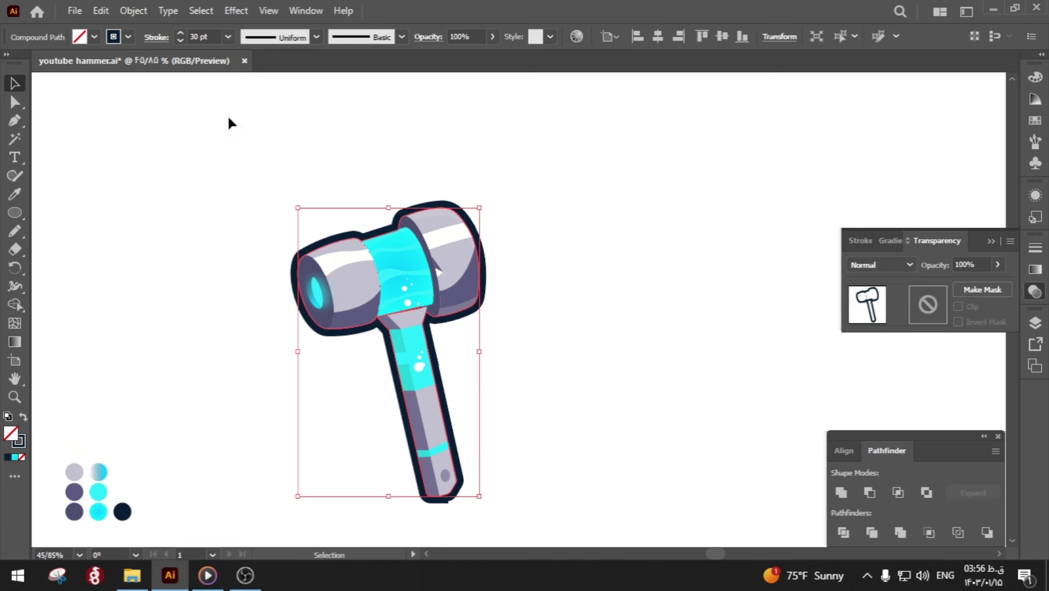
pyautogui.click(133, 11)
pyautogui.click(226, 187)
pyautogui.click(488, 374)
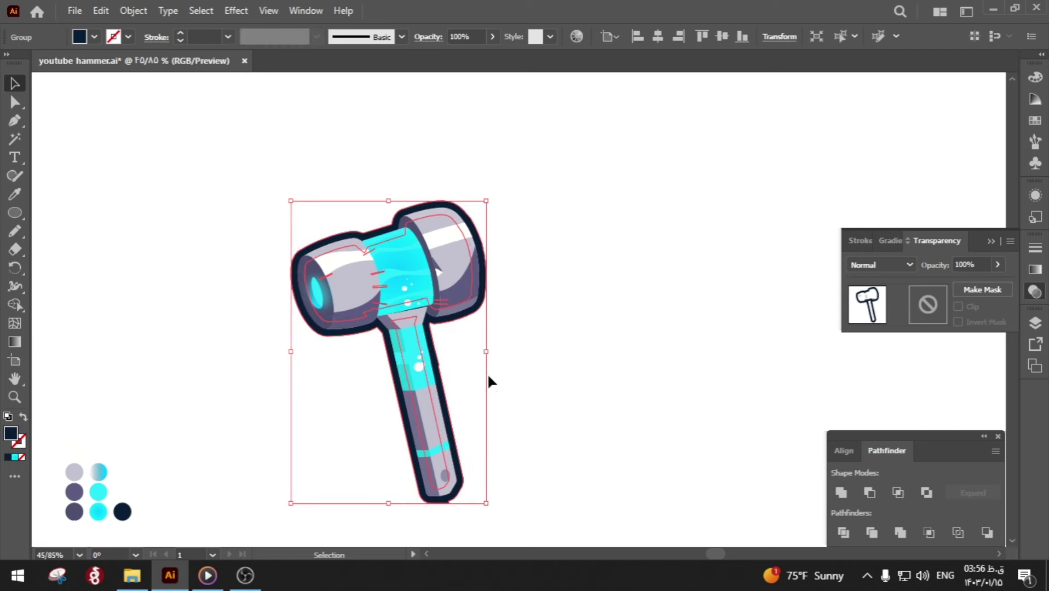
pyautogui.click(519, 405)
# - Zoom in, unlock all, and pull the neck piece's top-right corner up to the cyan band
pyautogui.press('z')
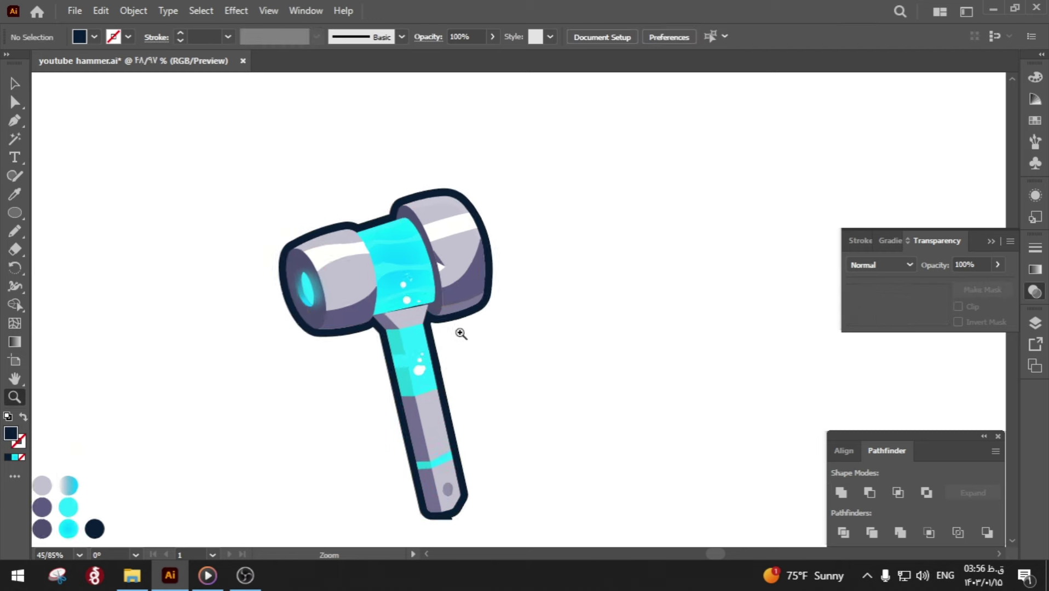
pyautogui.moveTo(461, 333); pyautogui.dragTo(587, 283)
pyautogui.click(133, 11)
pyautogui.click(201, 131)
pyautogui.press('a')
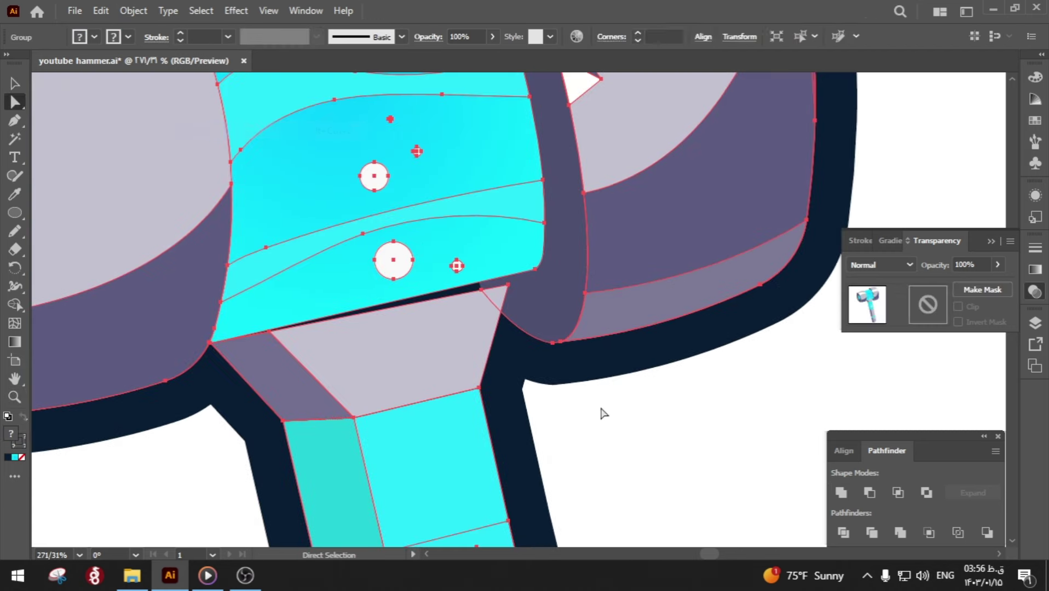
pyautogui.click(602, 414)
pyautogui.moveTo(505, 290); pyautogui.dragTo(501, 279)
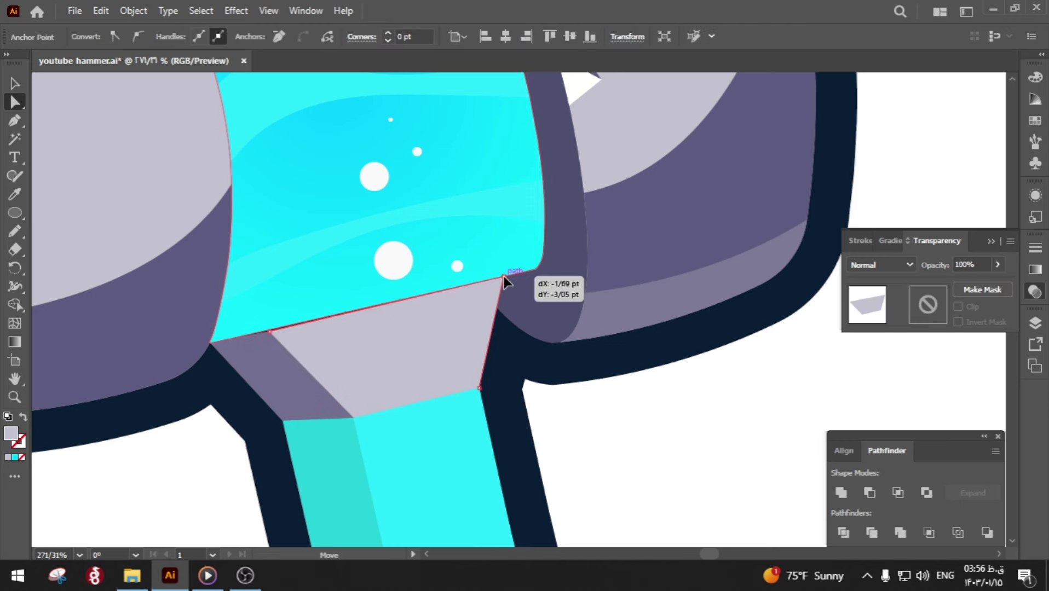
# - Move the purple and light neck shapes' corners up to meet the band
pyautogui.click(219, 337)
pyautogui.scroll(10, 249, 329)
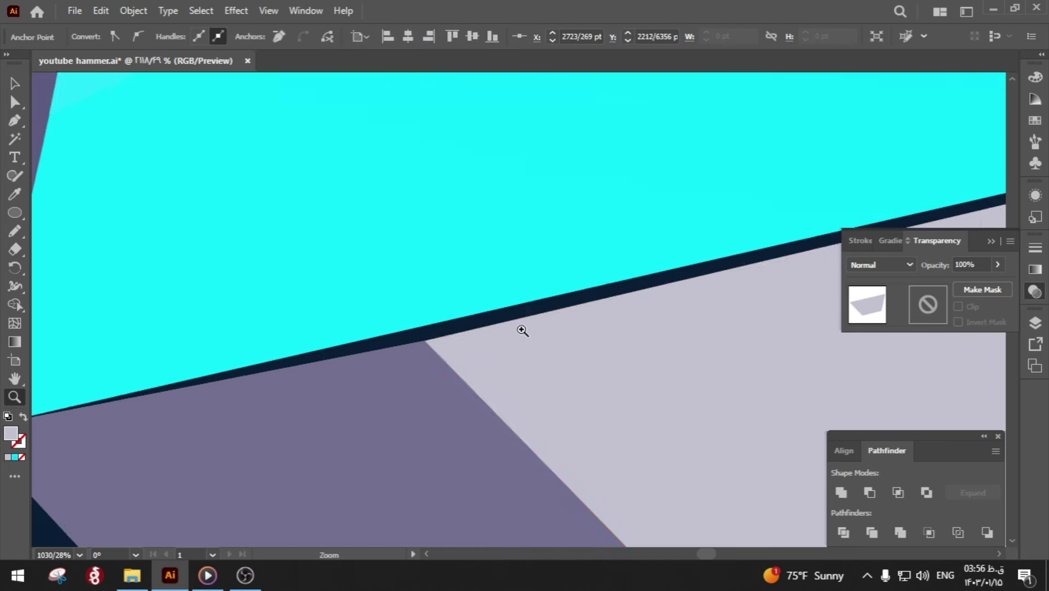
pyautogui.click(391, 386)
pyautogui.moveTo(487, 366); pyautogui.dragTo(468, 347)
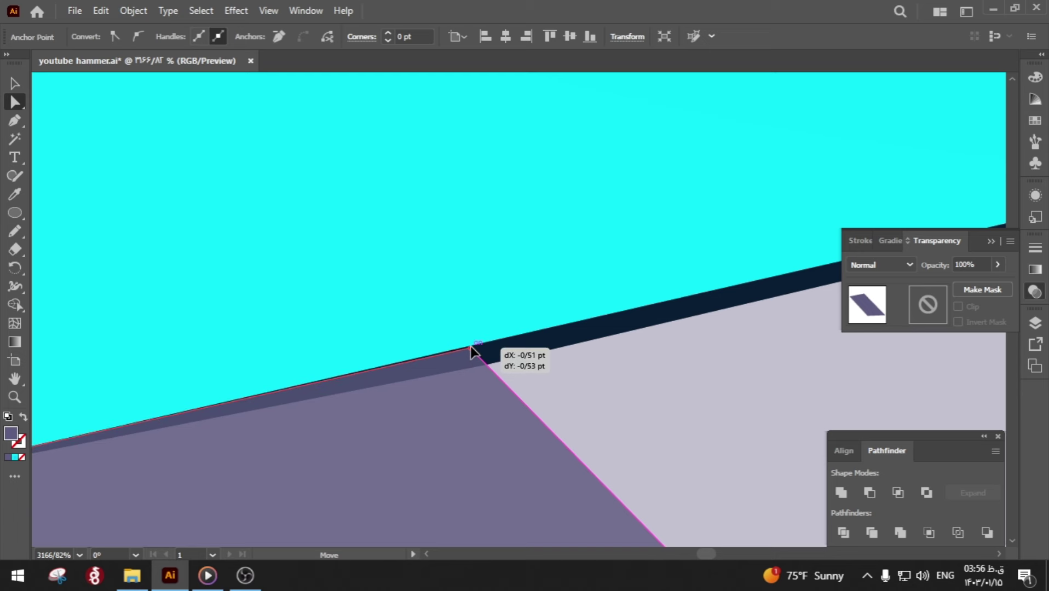
pyautogui.click(480, 374)
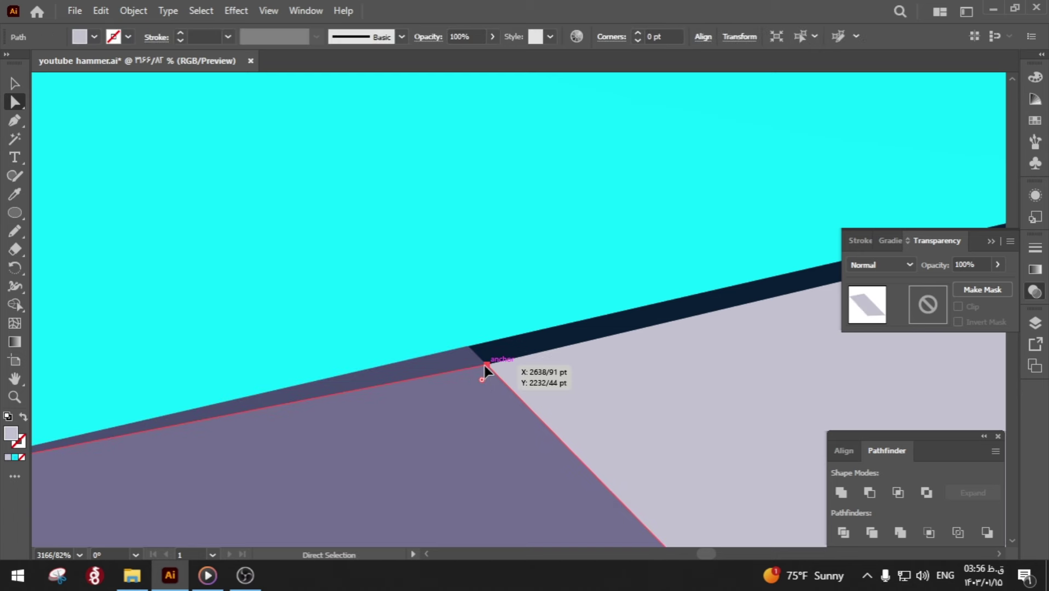
pyautogui.moveTo(484, 365); pyautogui.dragTo(292, 404)
pyautogui.press('z')
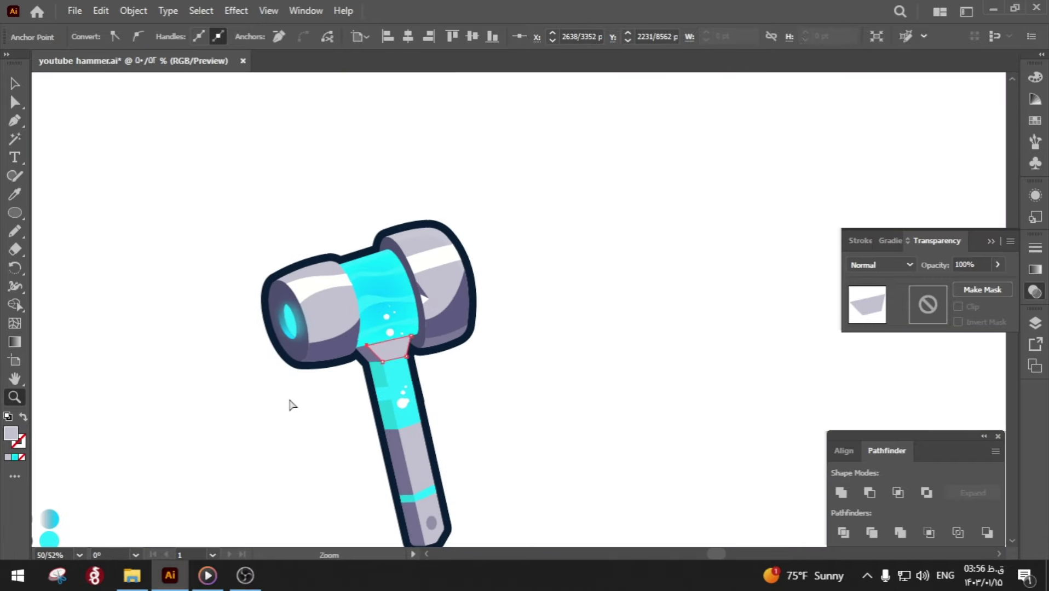
pyautogui.press('a')
pyautogui.click(307, 430)
# - Isolate the hammer group and select the small 30%-opacity purple oval
pyautogui.press('v')
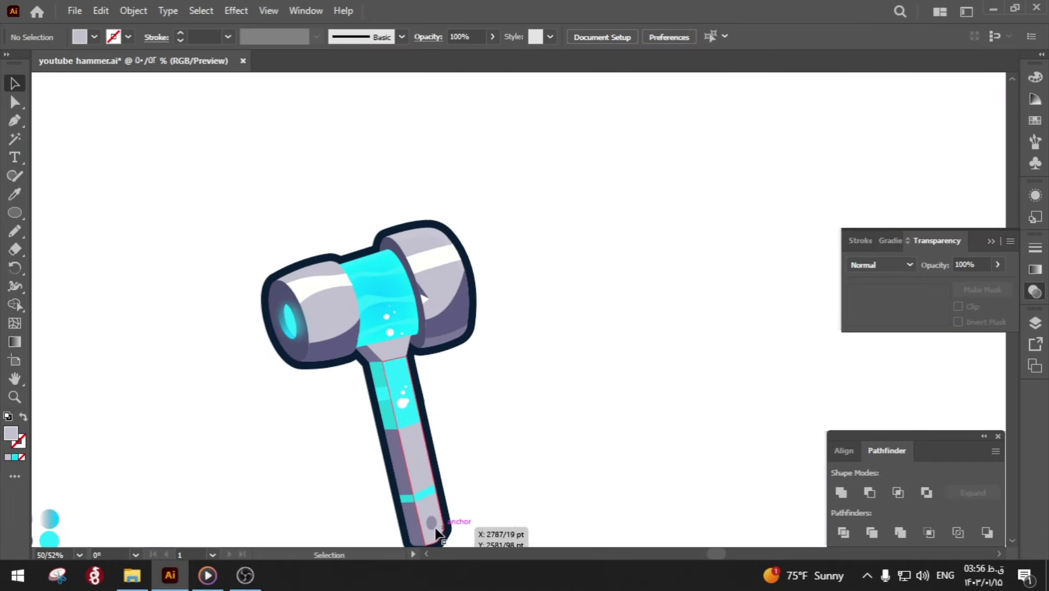
pyautogui.click(433, 523)
pyautogui.doubleClick(431, 523)
pyautogui.click(431, 521)
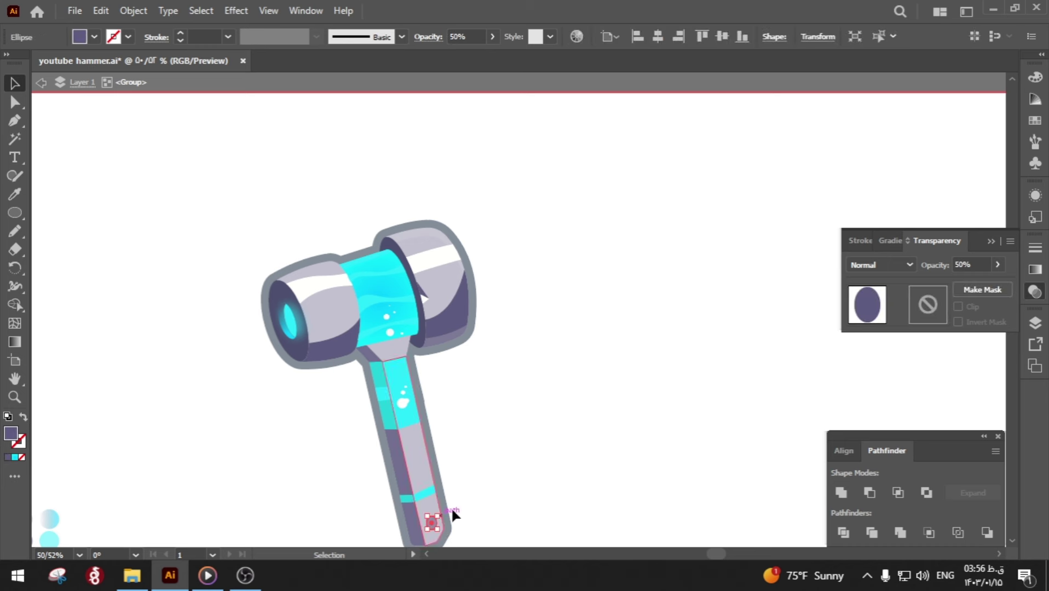
pyautogui.click(579, 340)
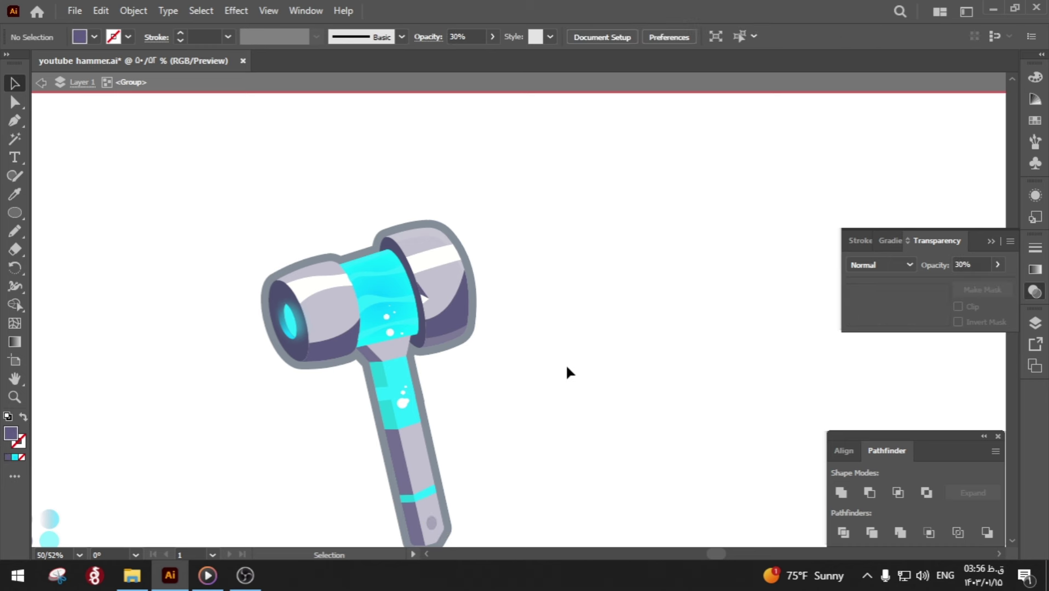
pyautogui.doubleClick(475, 424)
pyautogui.click(433, 525)
pyautogui.doubleClick(433, 524)
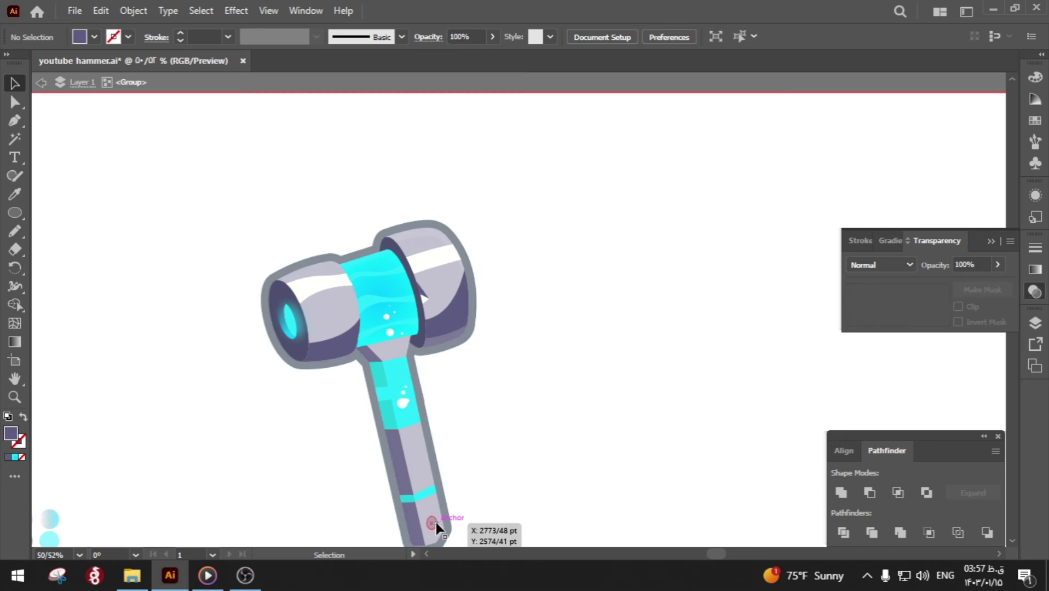
pyautogui.click(432, 522)
pyautogui.hotkey('alt', 'v')
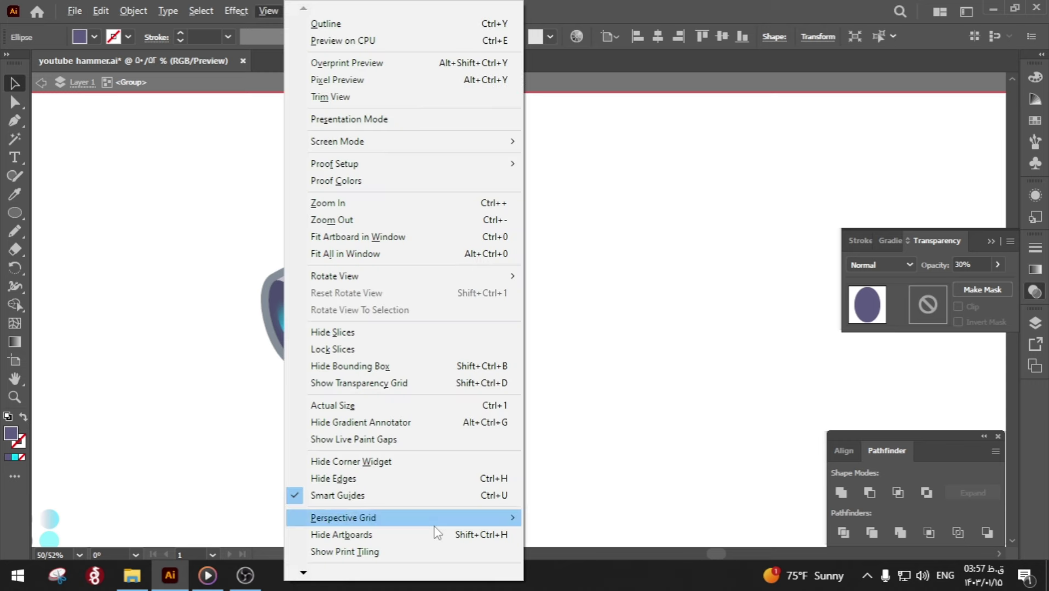
pyautogui.click(468, 520)
pyautogui.click(392, 353)
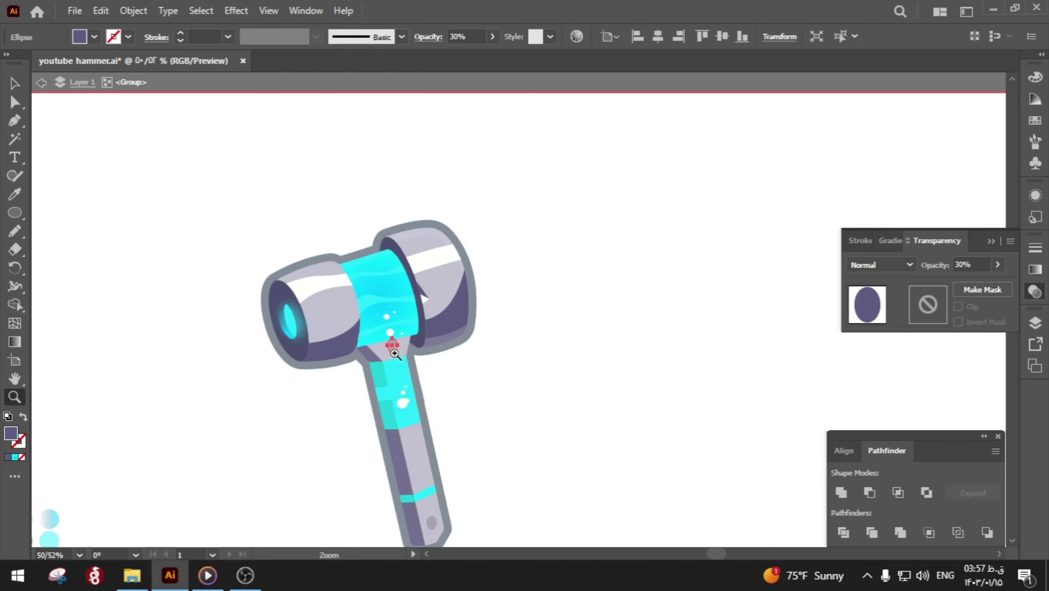
# - Scale the oval down to a tiny dot and place copies across the neck piece
pyautogui.scroll(5, 395, 352)
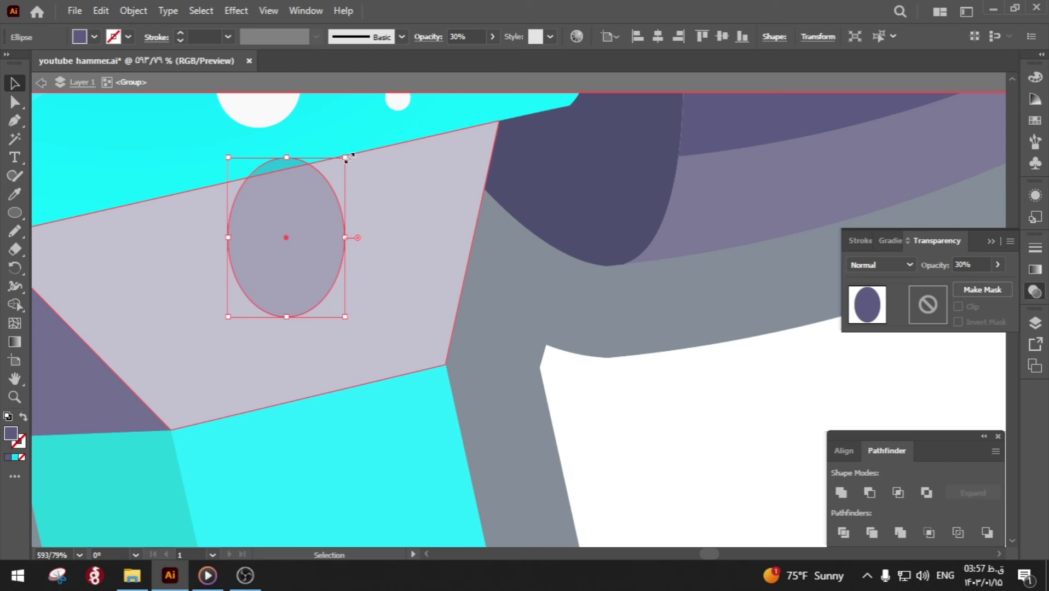
pyautogui.moveTo(345, 157); pyautogui.dragTo(243, 301)
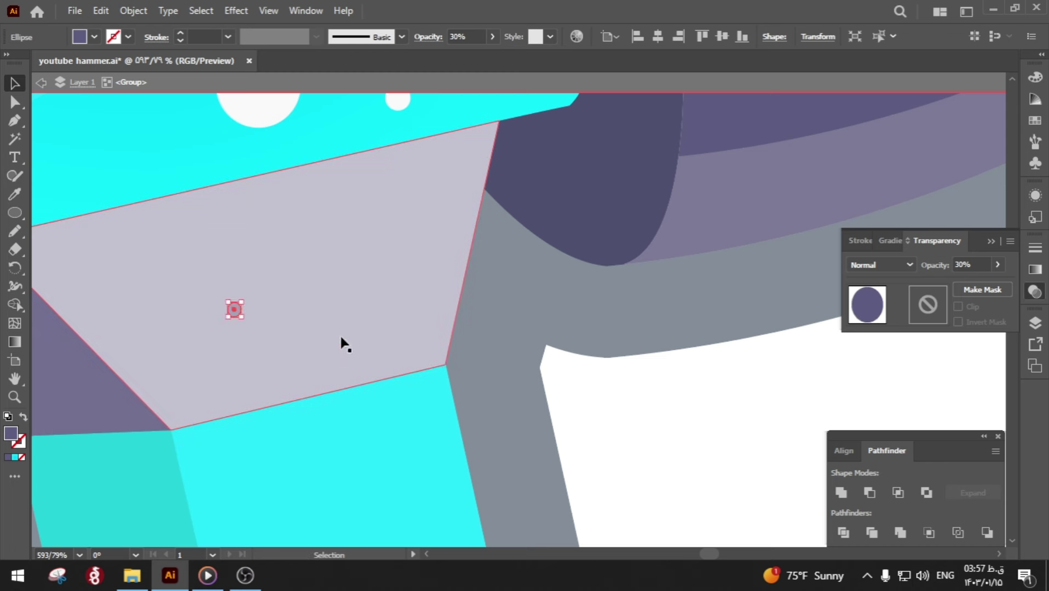
pyautogui.hscroll(-3, 746, 439)
pyautogui.click(746, 439)
pyautogui.moveTo(391, 308)
pyautogui.mouseDown()
pyautogui.moveTo(219, 254)
pyautogui.moveTo(628, 145)
pyautogui.moveTo(354, 405)
pyautogui.moveTo(345, 392)
pyautogui.moveTo(577, 335)
pyautogui.mouseUp()
pyautogui.click(741, 422)
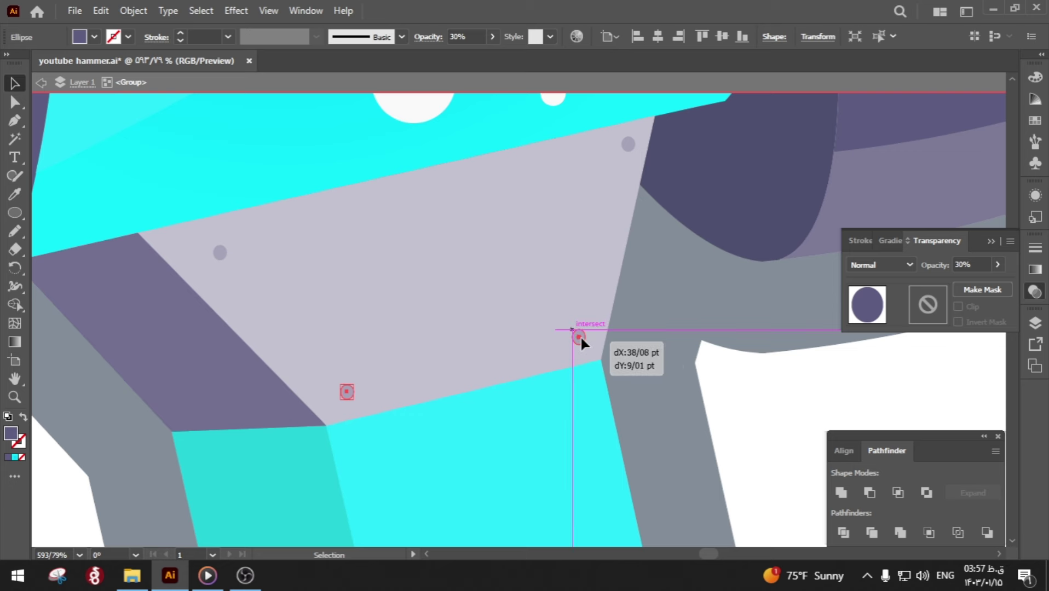
# - Place a dot copy on the light handle section
pyautogui.scroll(-5, 602, 356)
pyautogui.scroll(-3, 547, 164)
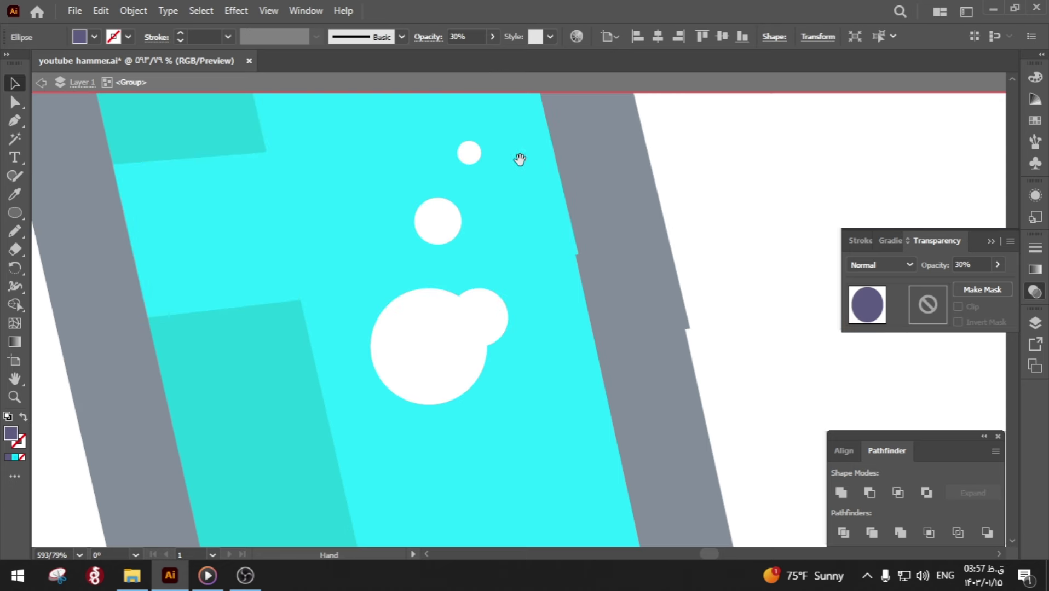
pyautogui.scroll(-4, 547, 273)
pyautogui.moveTo(576, 383); pyautogui.dragTo(564, 247)
pyautogui.click(518, 308)
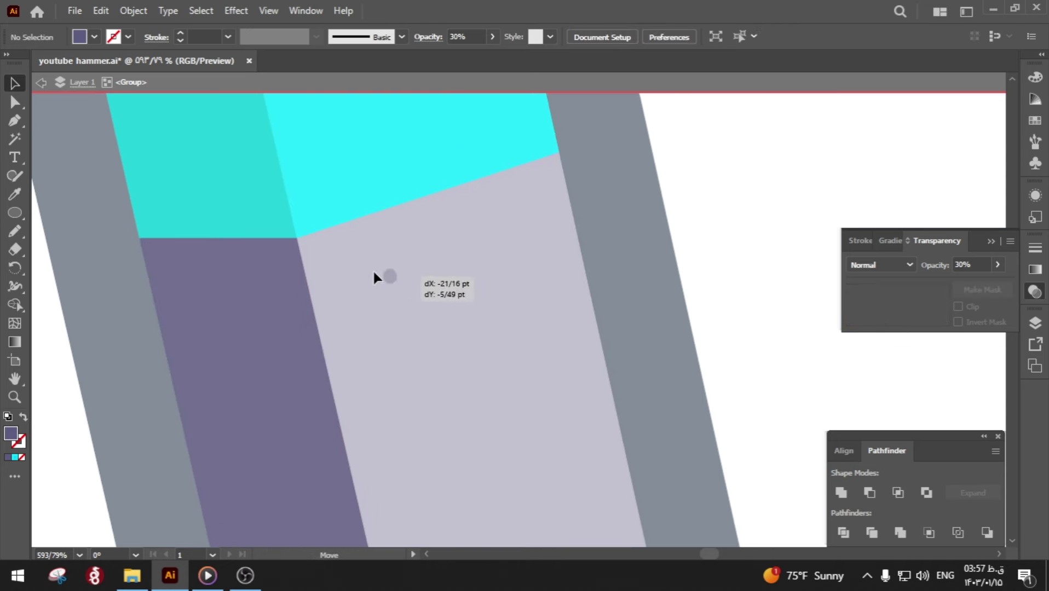
pyautogui.moveTo(336, 266); pyautogui.dragTo(542, 182)
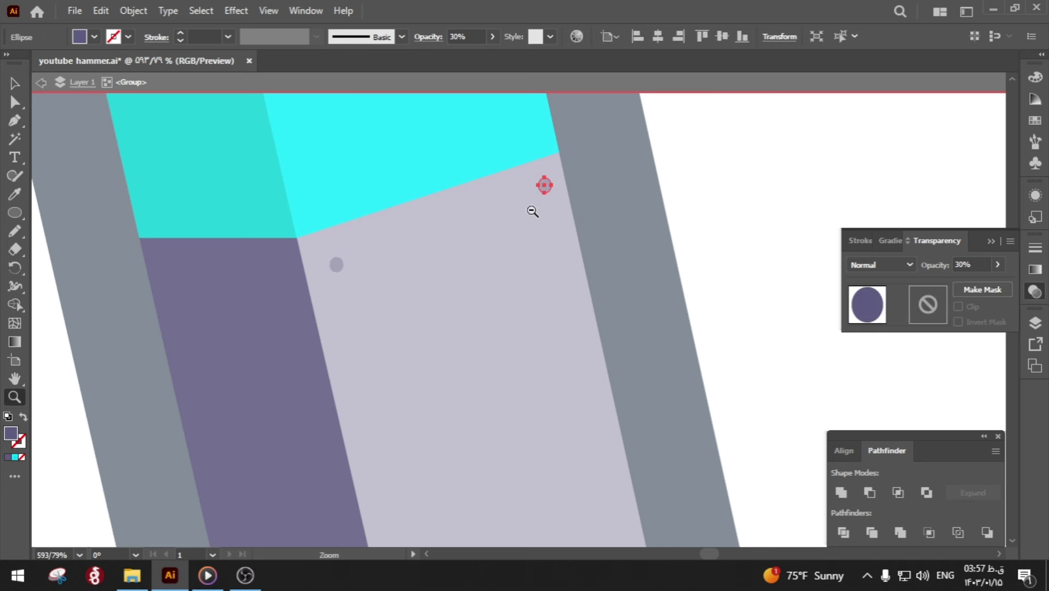
pyautogui.scroll(-5, 475, 280)
pyautogui.moveTo(476, 279); pyautogui.dragTo(383, 236)
# - Draw a new triangular band shape on the handle, below the cyan band, with the Pen tool
pyautogui.press('v')
pyautogui.click(521, 258)
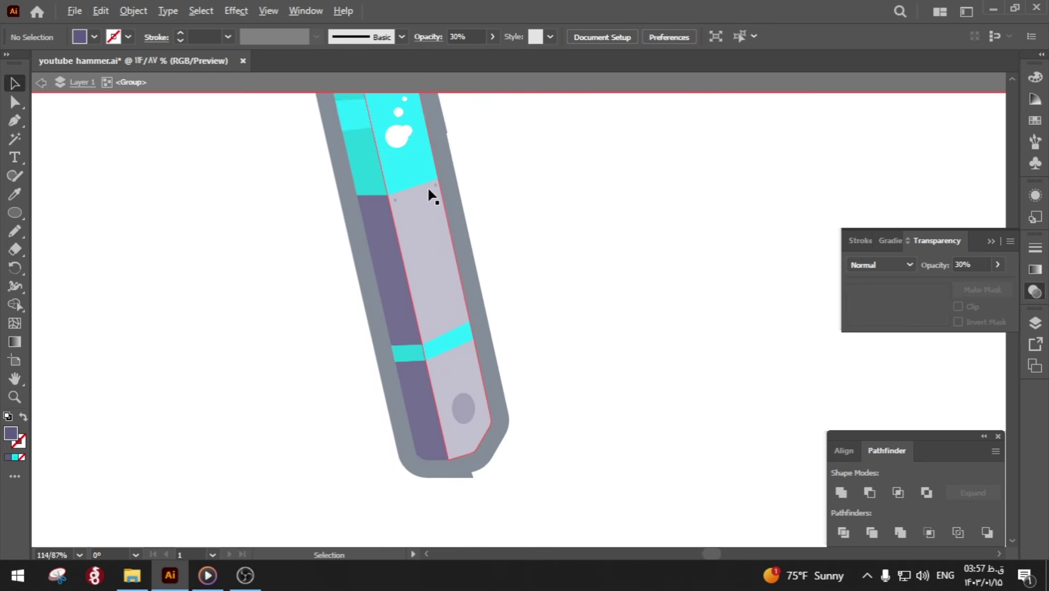
pyautogui.click(434, 188)
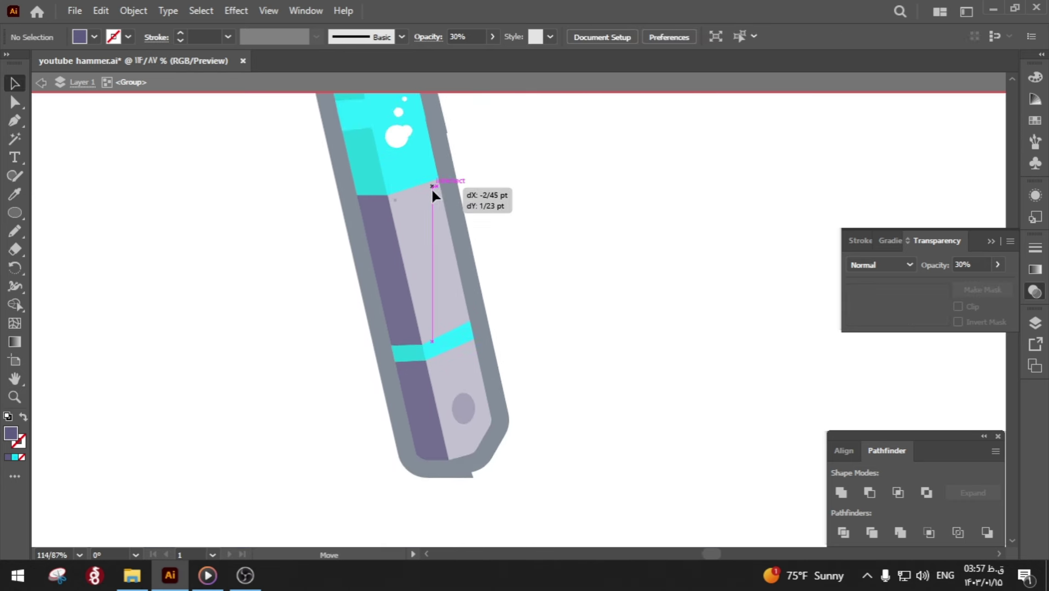
pyautogui.click(493, 227)
pyautogui.press('p')
pyautogui.click(445, 214)
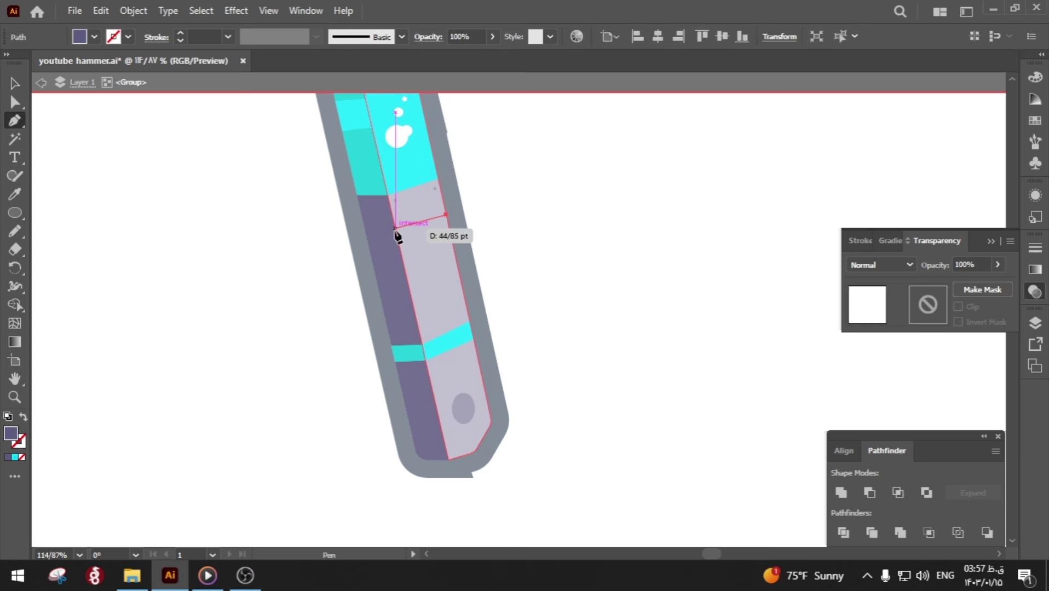
pyautogui.click(381, 229)
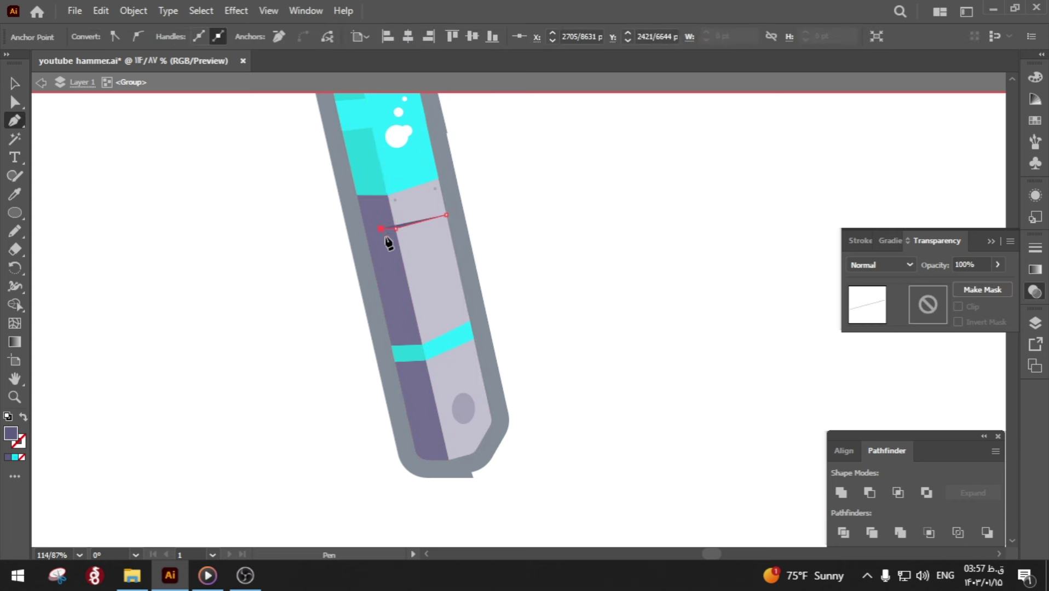
pyautogui.click(395, 254)
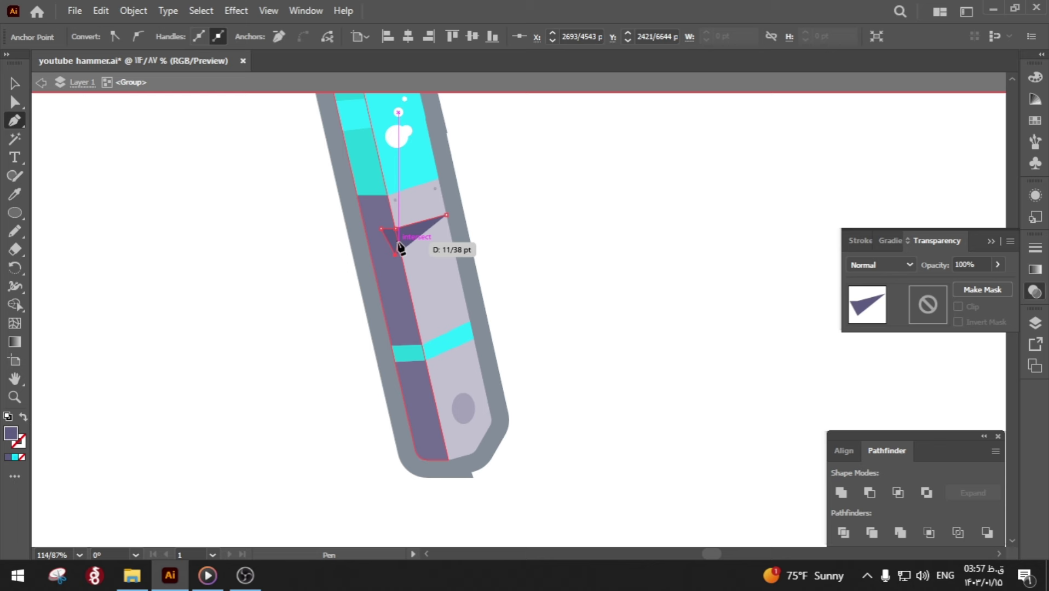
pyautogui.click(446, 214)
# - Straighten the dark band by deleting its top-left anchor and pulling the bottom anchor up
pyautogui.press('a')
pyautogui.click(545, 213)
pyautogui.doubleClick(545, 213)
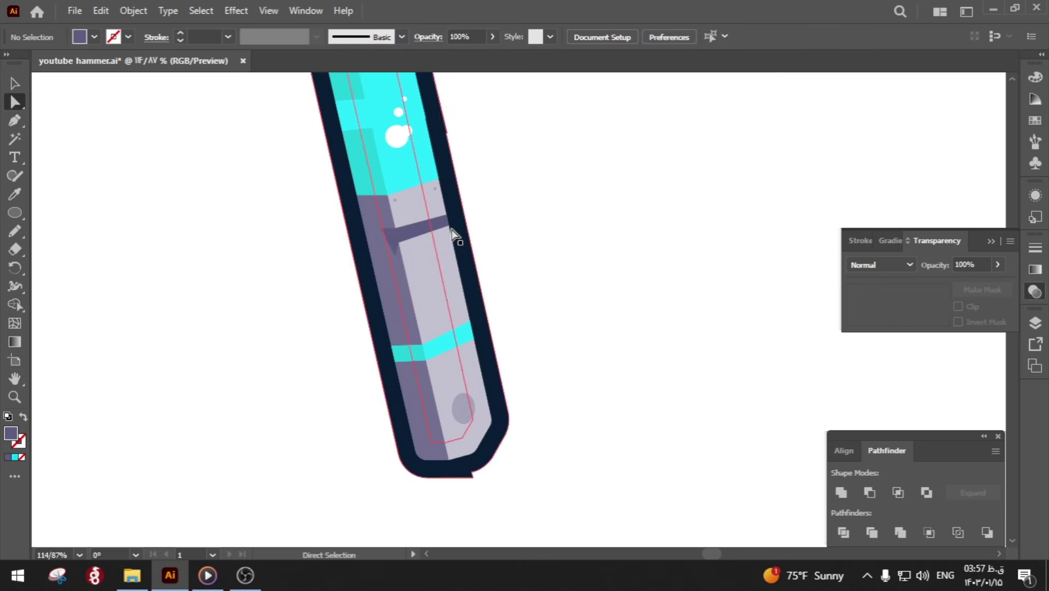
pyautogui.click(411, 234)
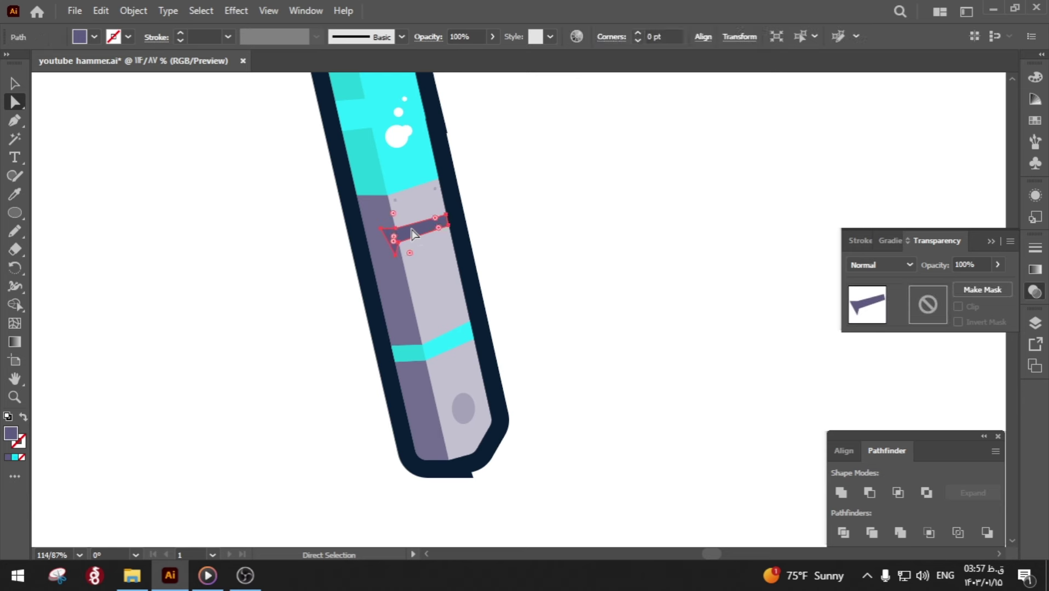
pyautogui.scroll(5, 389, 232)
pyautogui.click(329, 205)
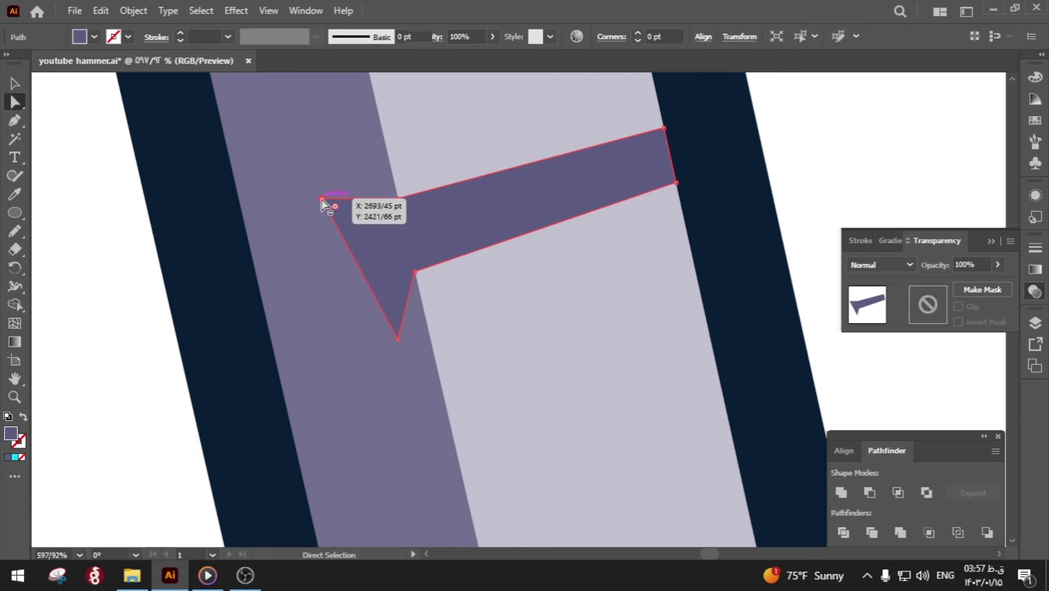
pyautogui.press('Delete')
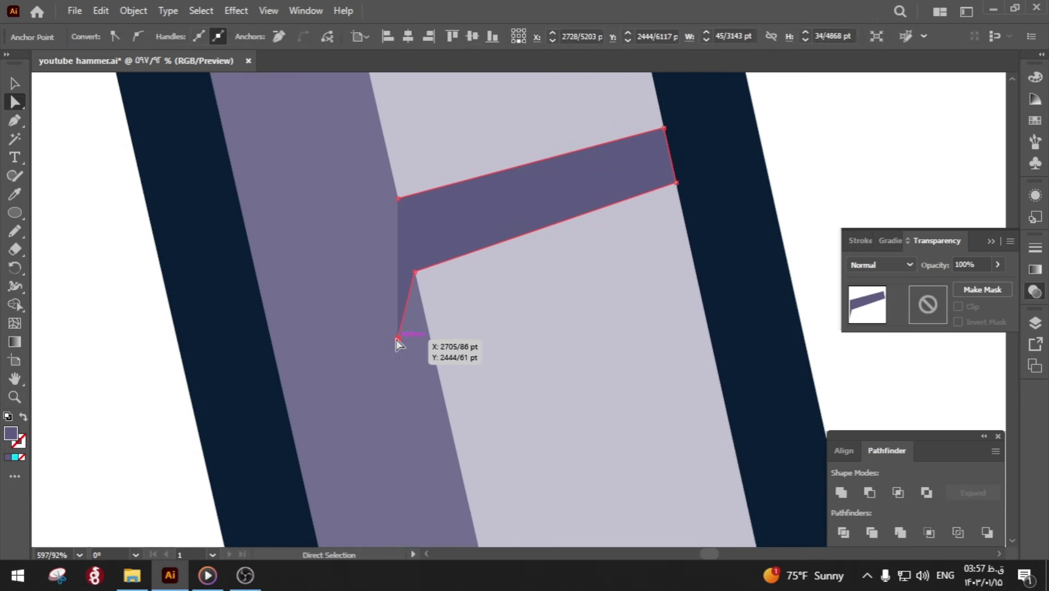
pyautogui.moveTo(398, 337); pyautogui.dragTo(399, 198)
pyautogui.press('z')
pyautogui.moveTo(457, 222); pyautogui.dragTo(203, 226)
pyautogui.press('a')
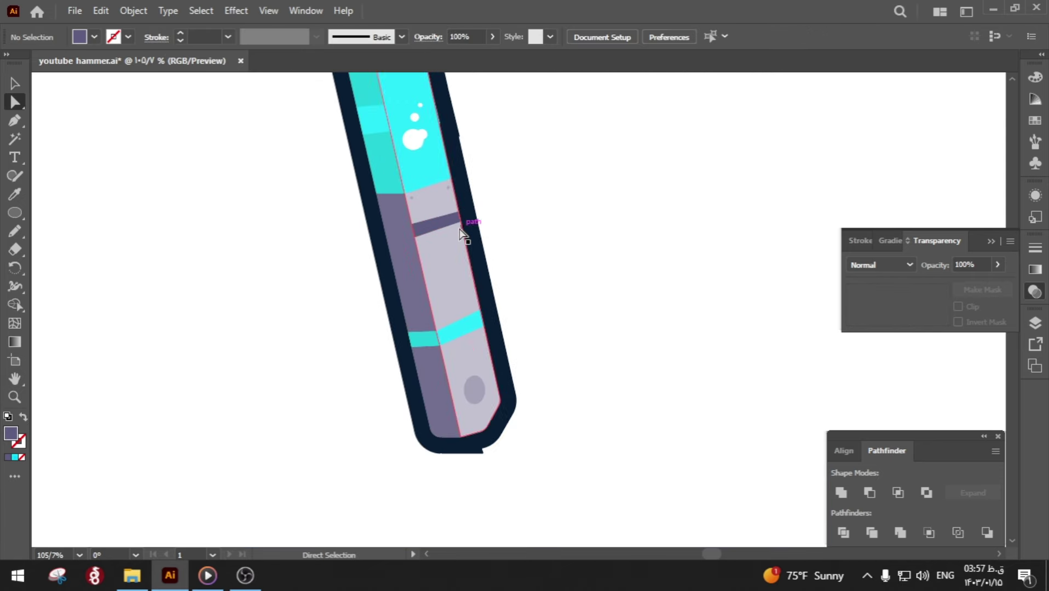
# - Select the band inside the handle group and try lower opacity values on it
pyautogui.click(444, 224)
pyautogui.press('i')
pyautogui.press('a')
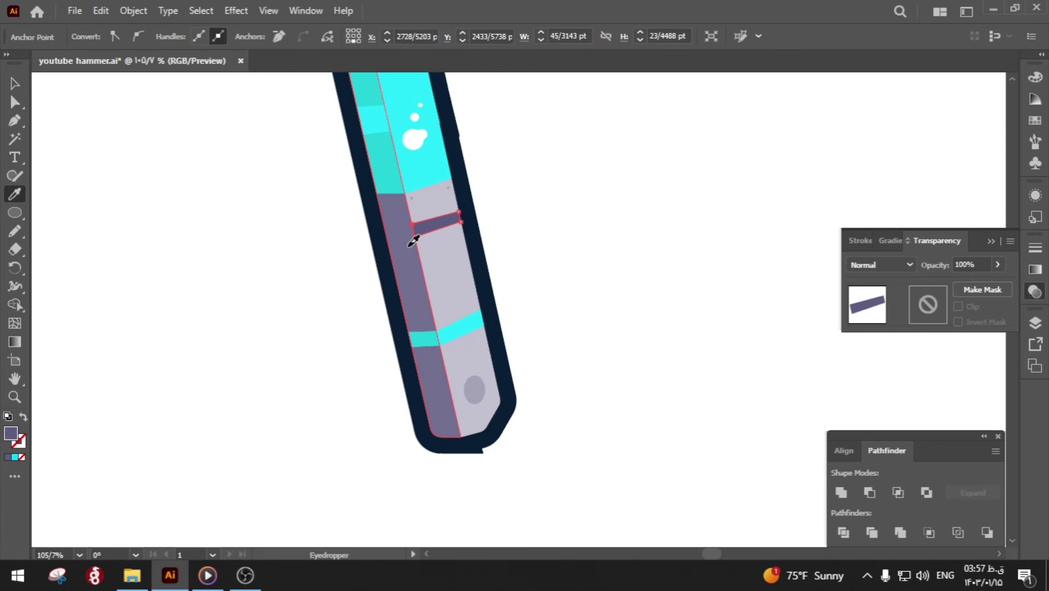
pyautogui.click(410, 252)
pyautogui.click(443, 223)
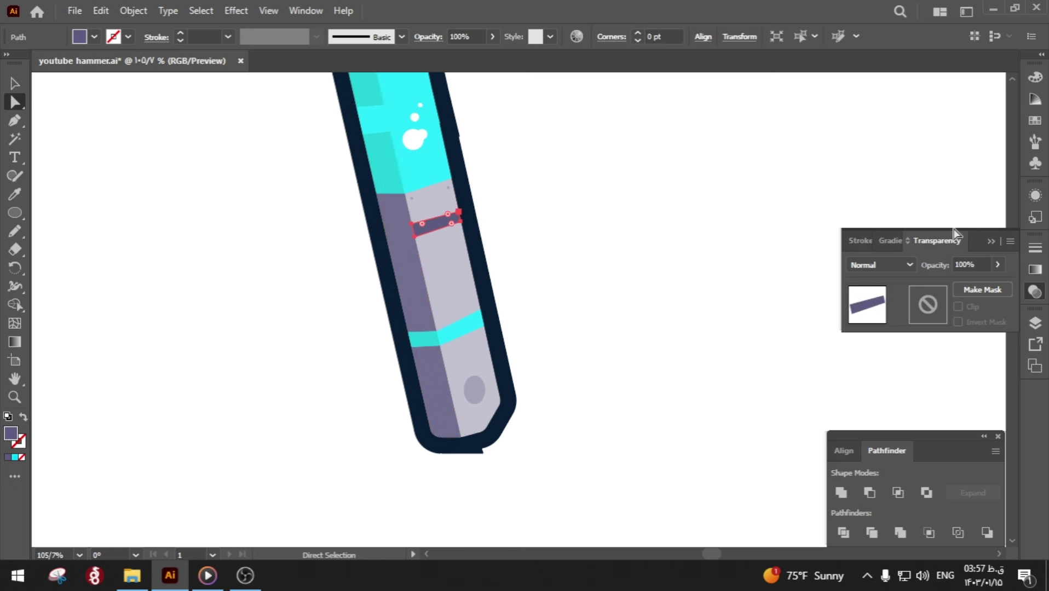
pyautogui.write('30')
pyautogui.click(723, 318)
pyautogui.press('v')
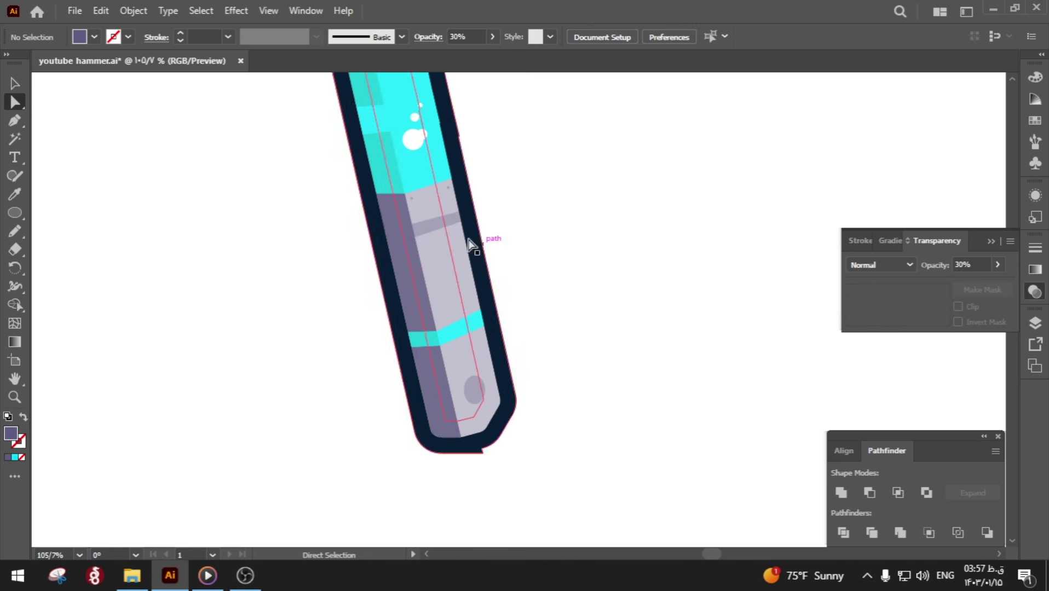
pyautogui.doubleClick(402, 251)
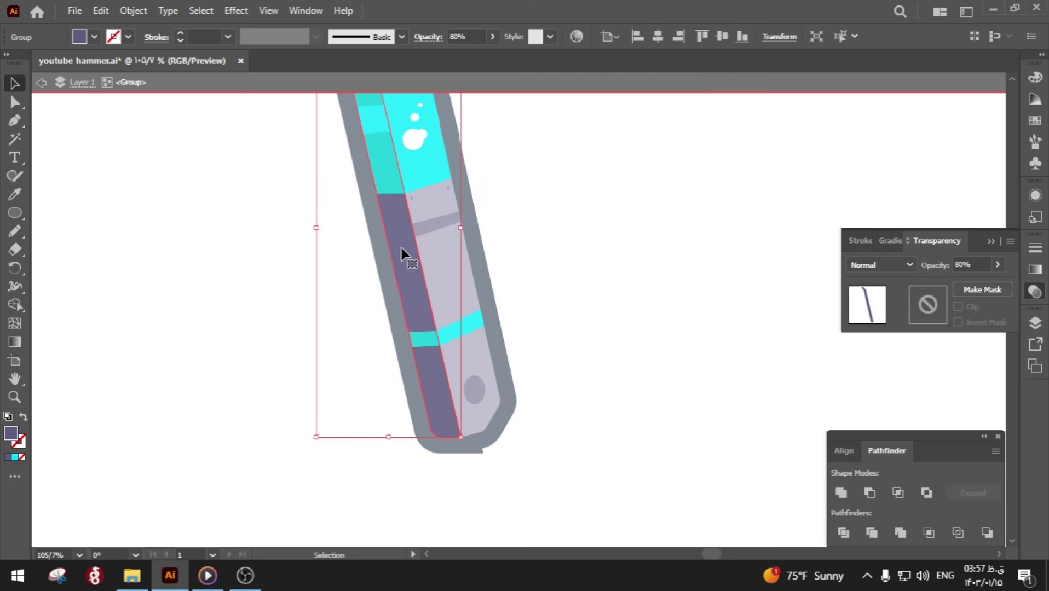
pyautogui.doubleClick(518, 233)
pyautogui.doubleClick(436, 219)
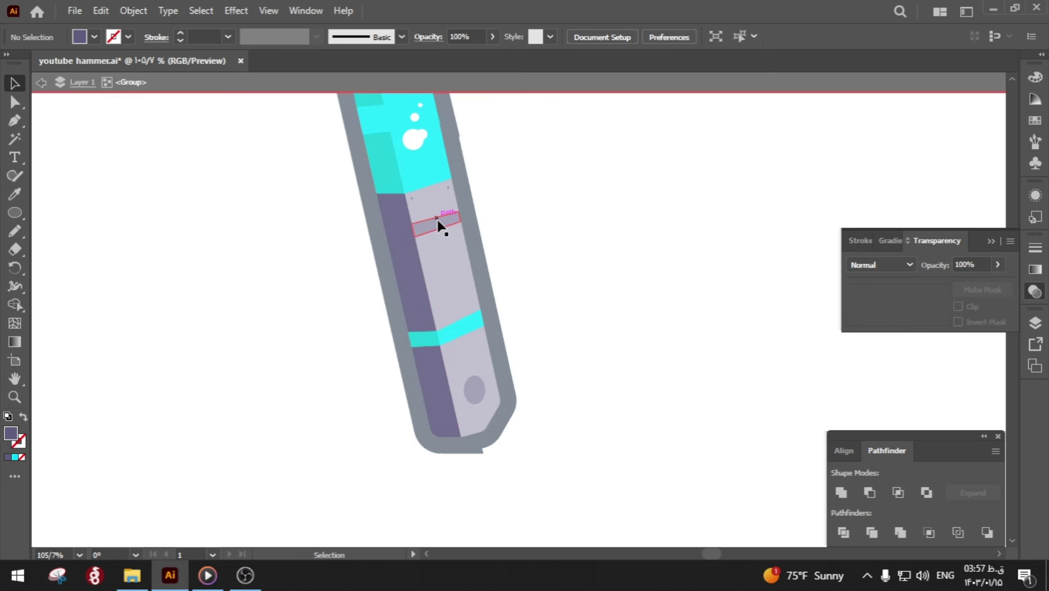
pyautogui.click(437, 222)
pyautogui.doubleClick(539, 262)
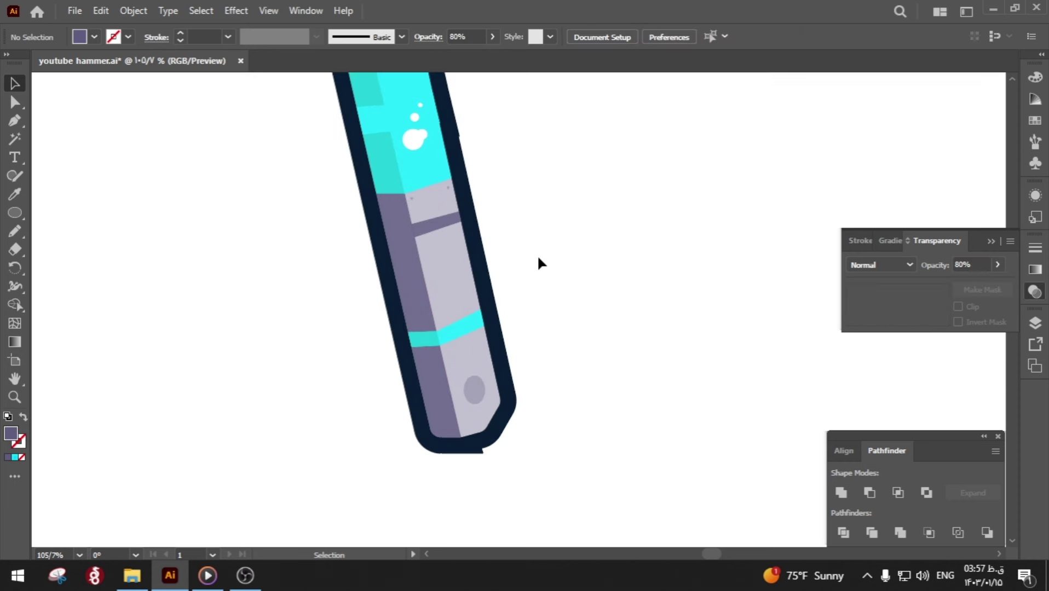
# - Set the band's opacity to 60% and raise its top-right corner slightly
pyautogui.press('z')
pyautogui.moveTo(540, 263); pyautogui.dragTo(663, 236)
pyautogui.press('v')
pyautogui.click(487, 238)
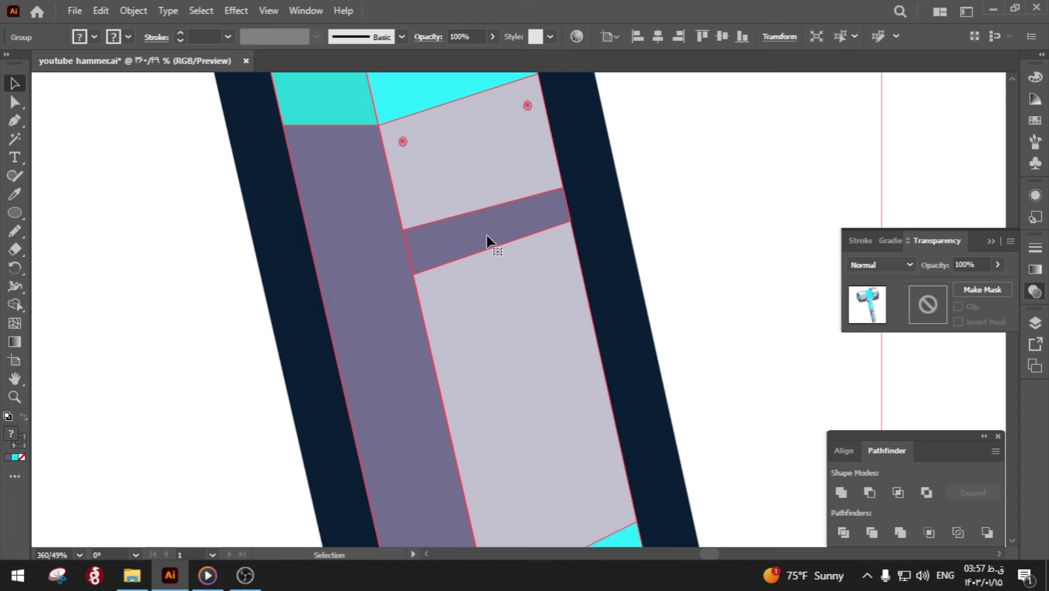
pyautogui.doubleClick(487, 239)
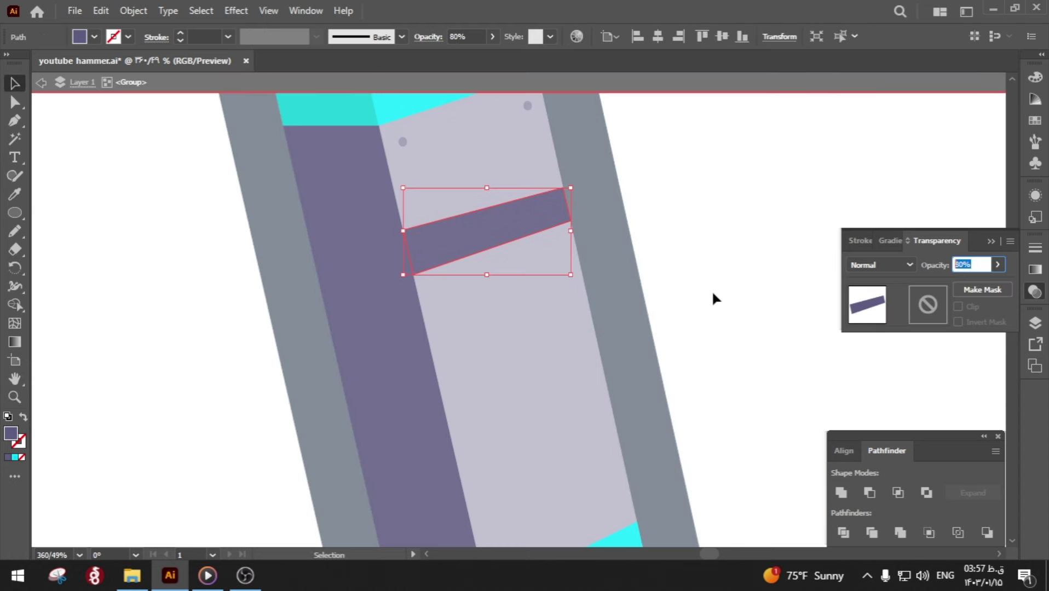
pyautogui.write('60')
pyautogui.press('Return')
pyautogui.doubleClick(690, 295)
pyautogui.press('z')
pyautogui.moveTo(660, 259); pyautogui.dragTo(810, 243)
pyautogui.press('a')
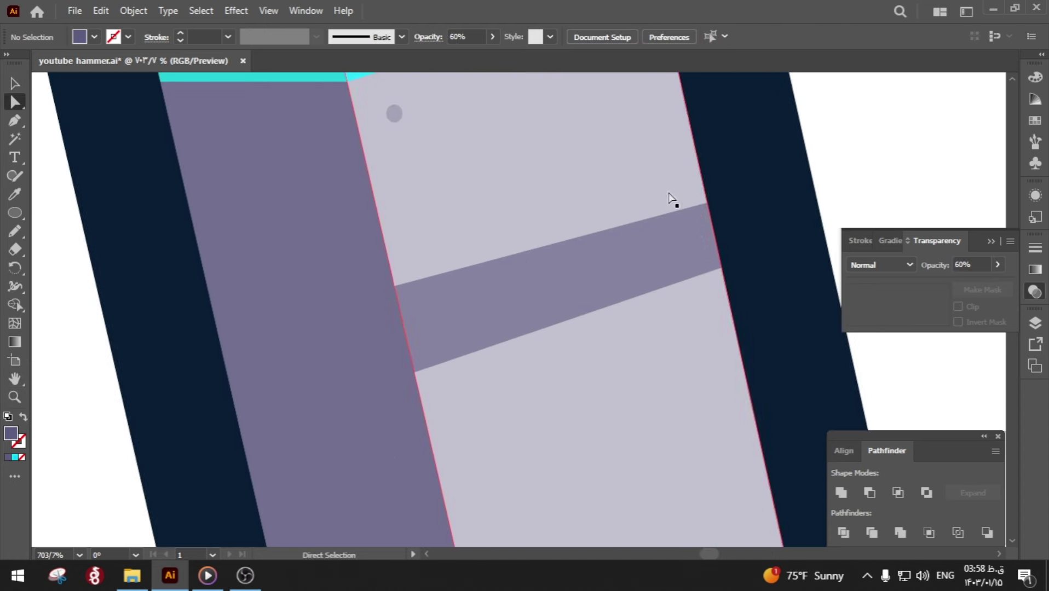
pyautogui.moveTo(706, 203); pyautogui.dragTo(704, 191)
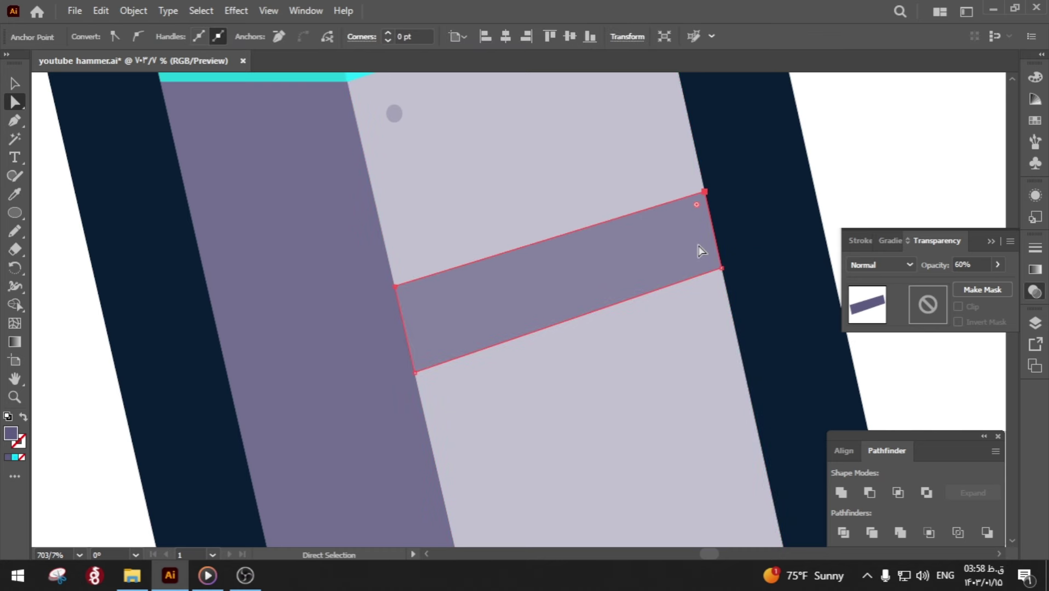
# - Draw a thin second stripe below the band, then zoom out to view both stripes
pyautogui.press('p')
pyautogui.click(717, 281)
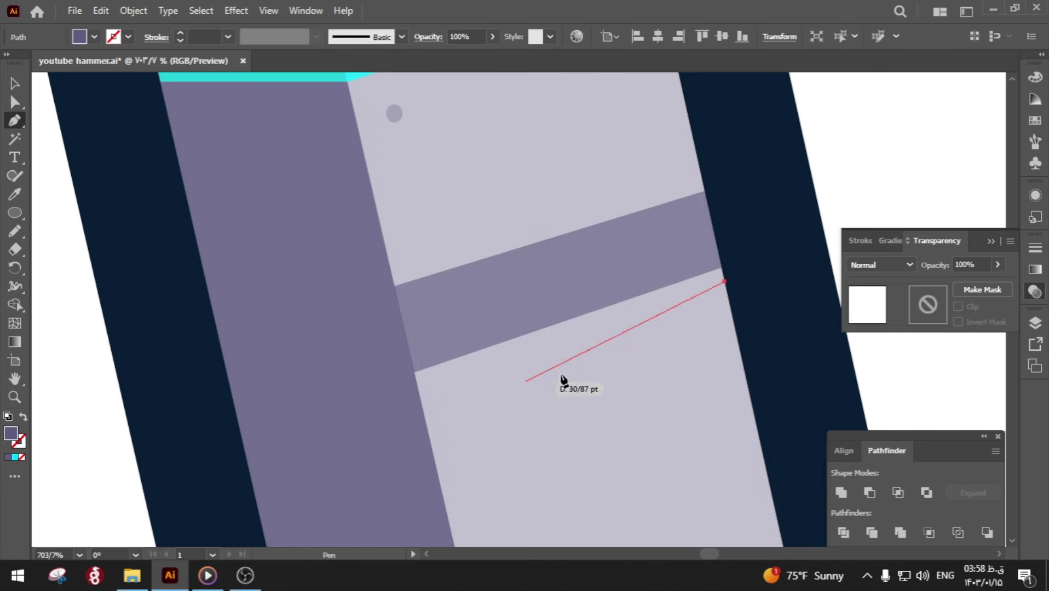
pyautogui.press('Escape')
pyautogui.click(730, 310)
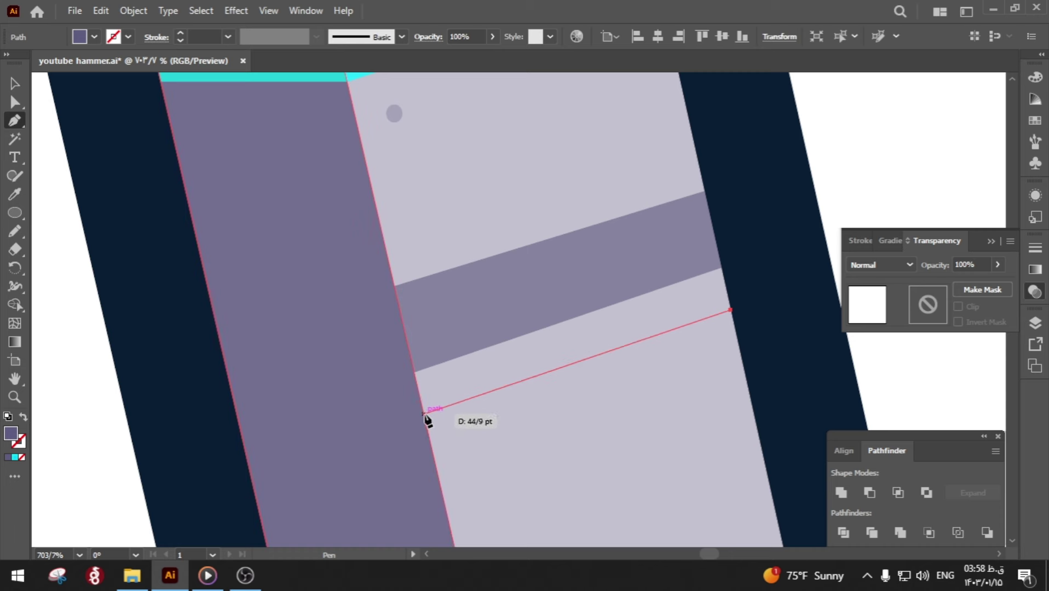
pyautogui.click(425, 414)
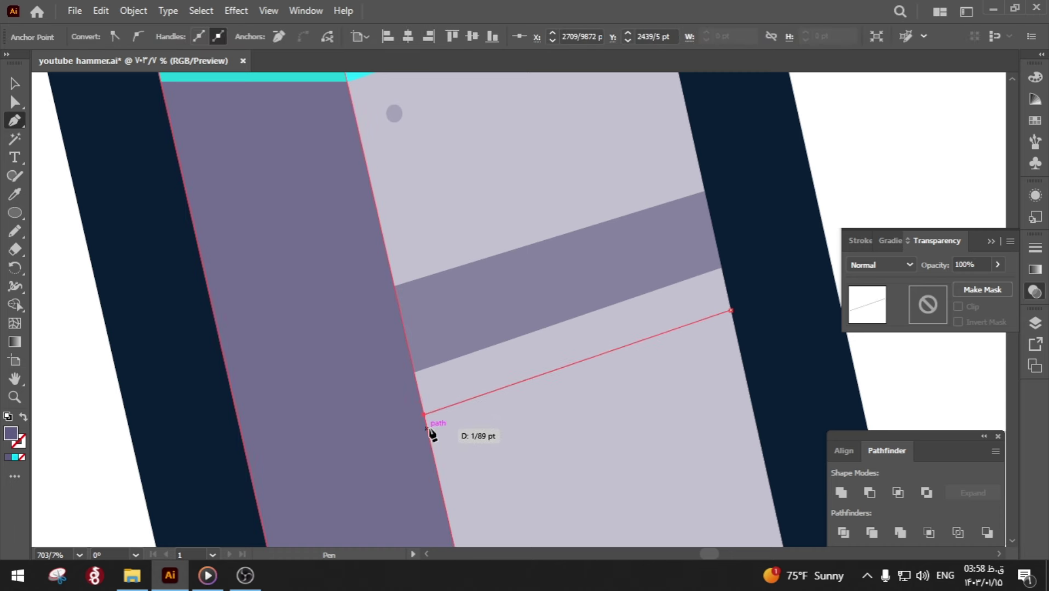
pyautogui.click(732, 326)
pyautogui.press('v')
pyautogui.hotkey('ctrl', 'shift', 'a')
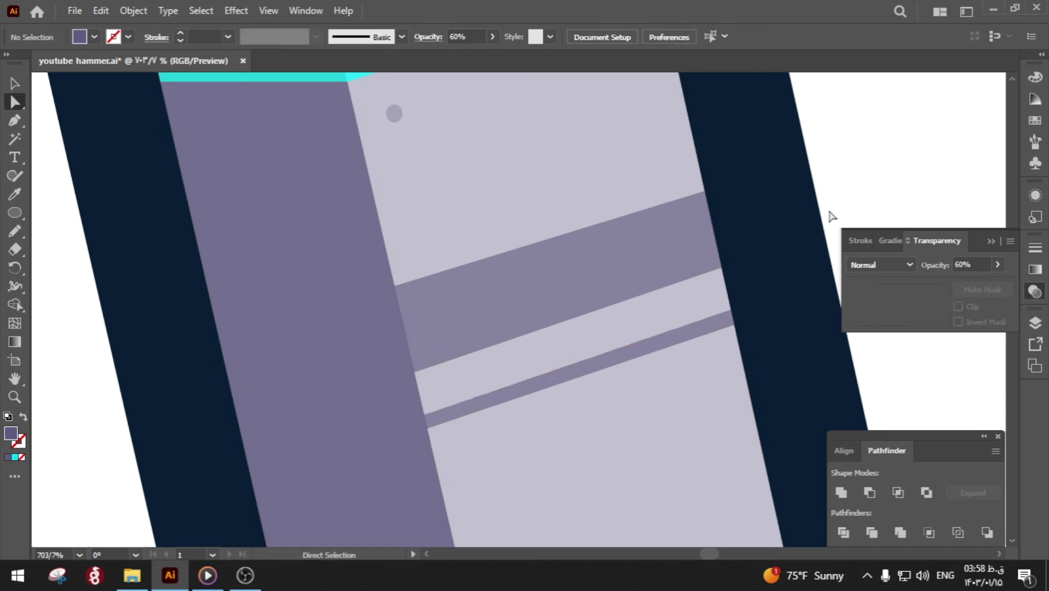
pyautogui.press('z')
pyautogui.keyDown('alt'); pyautogui.click(414, 228); pyautogui.keyUp('alt')
pyautogui.scroll(-2, 414, 228)
pyautogui.scroll(-1, 377, 305)
# - Unlock all locked artwork and save the document
pyautogui.scroll(-1, 357, 356)
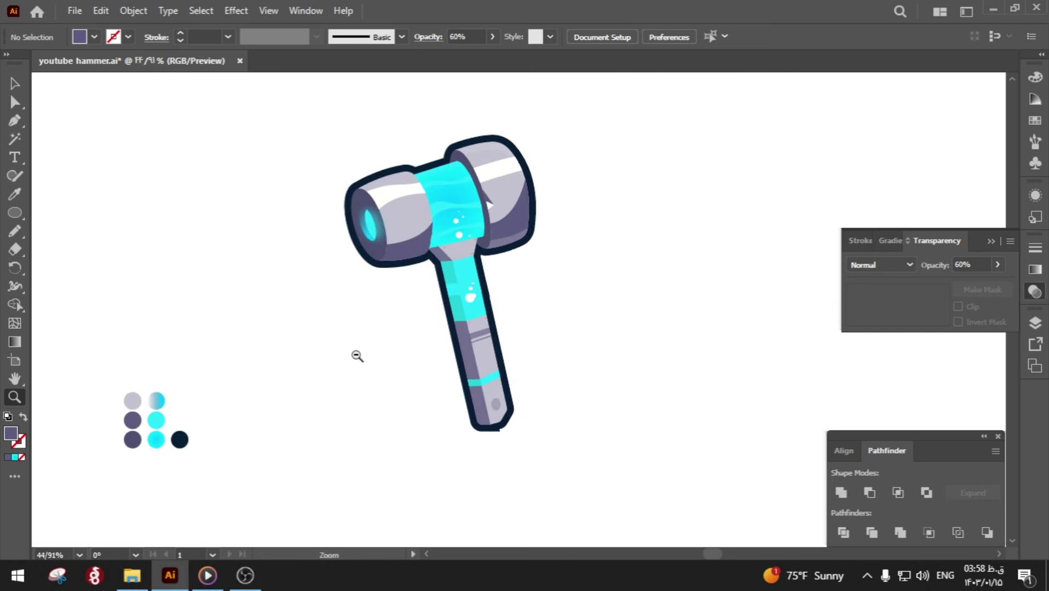
pyautogui.click(131, 12)
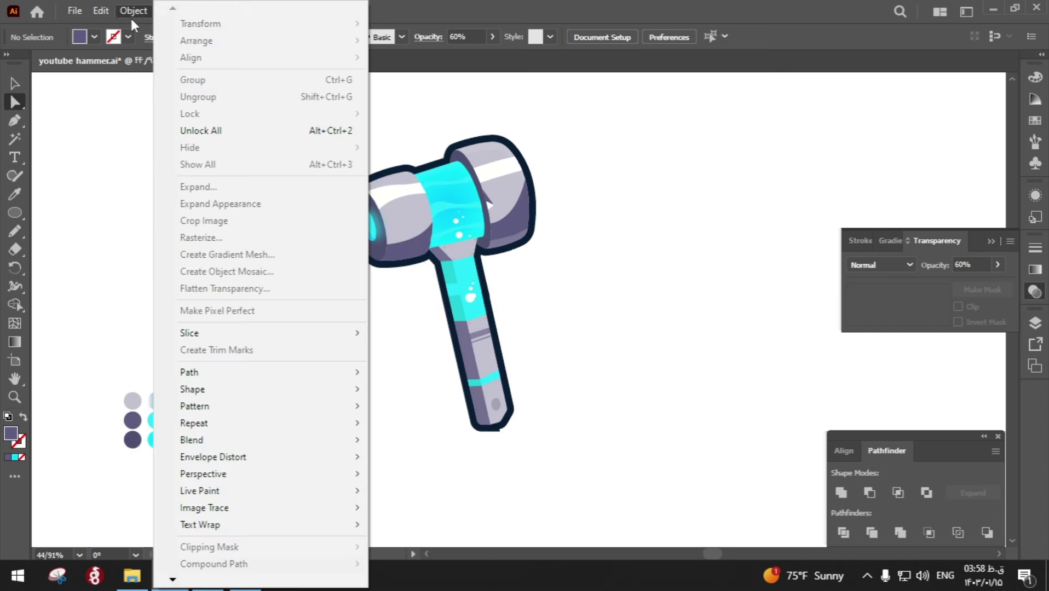
pyautogui.click(159, 128)
pyautogui.click(75, 11)
pyautogui.click(109, 152)
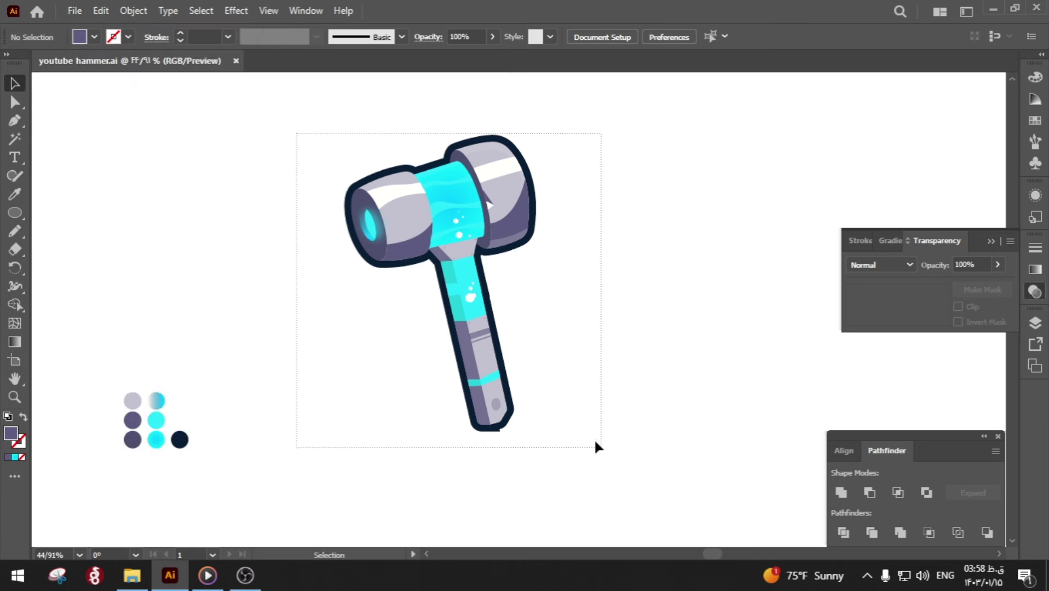
# - Move the notch anchor on the hammer outline to remove the notch, then review it
pyautogui.scroll(5, 623, 363)
pyautogui.press('a')
pyautogui.scroll(3, 489, 306)
pyautogui.click(492, 335)
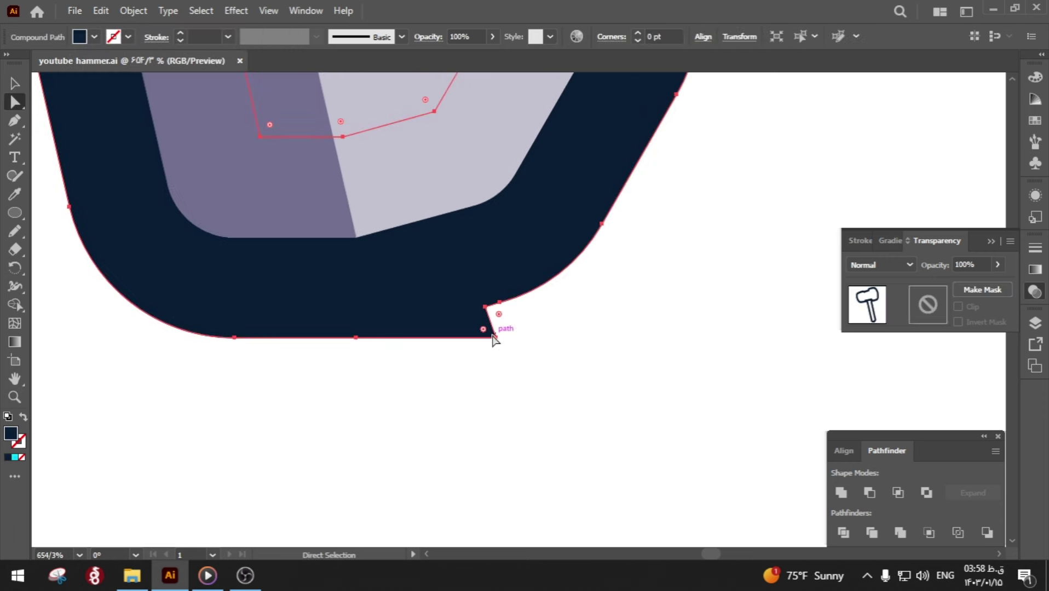
pyautogui.moveTo(496, 339); pyautogui.dragTo(487, 307)
pyautogui.click(520, 343)
pyautogui.press('z')
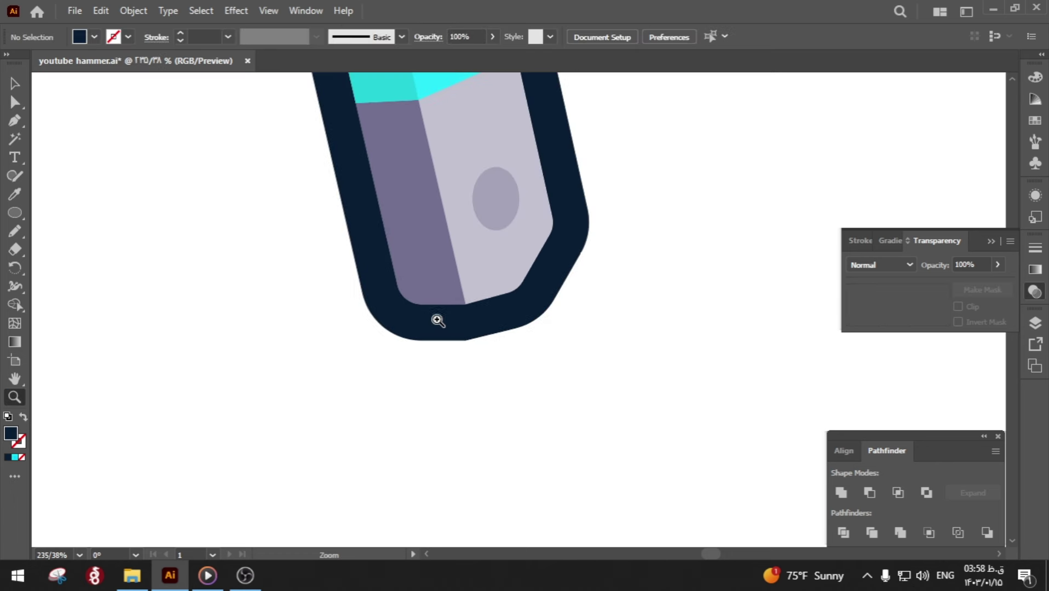
pyautogui.moveTo(519, 344); pyautogui.dragTo(307, 306)
pyautogui.scroll(-2, 308, 306)
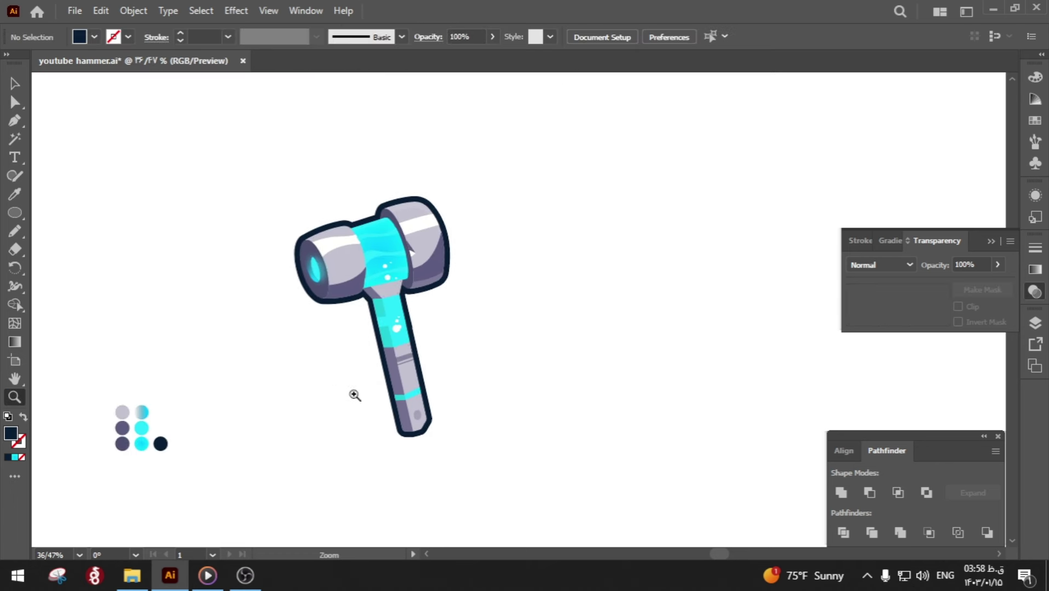
pyautogui.scroll(1, 355, 396)
# - Type 'Art 161 youtube channel' beside the hammer in Luckiest Guy Regular
pyautogui.click(539, 311)
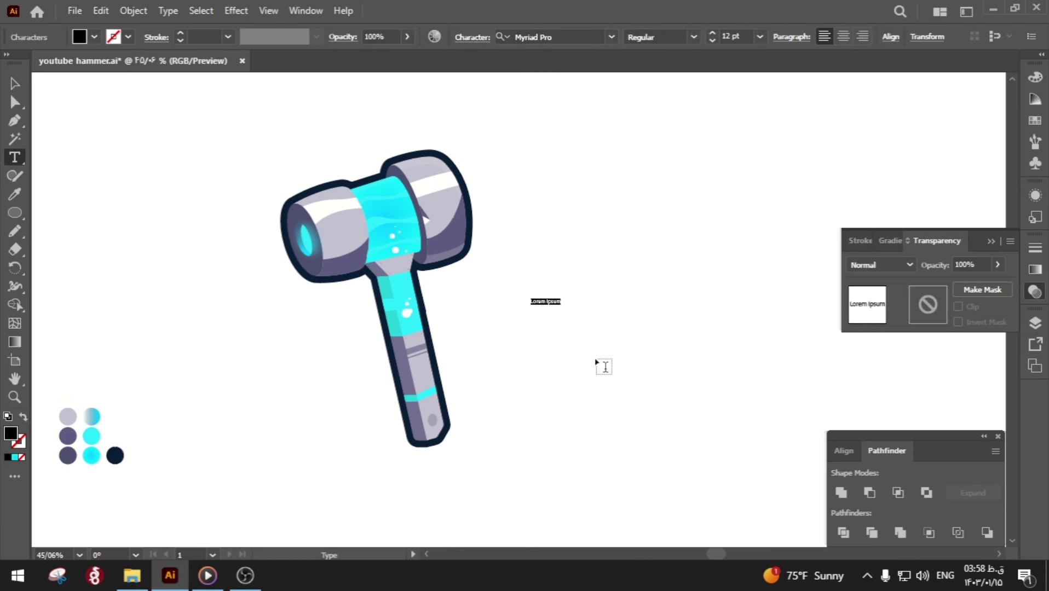
pyautogui.write('Ar')
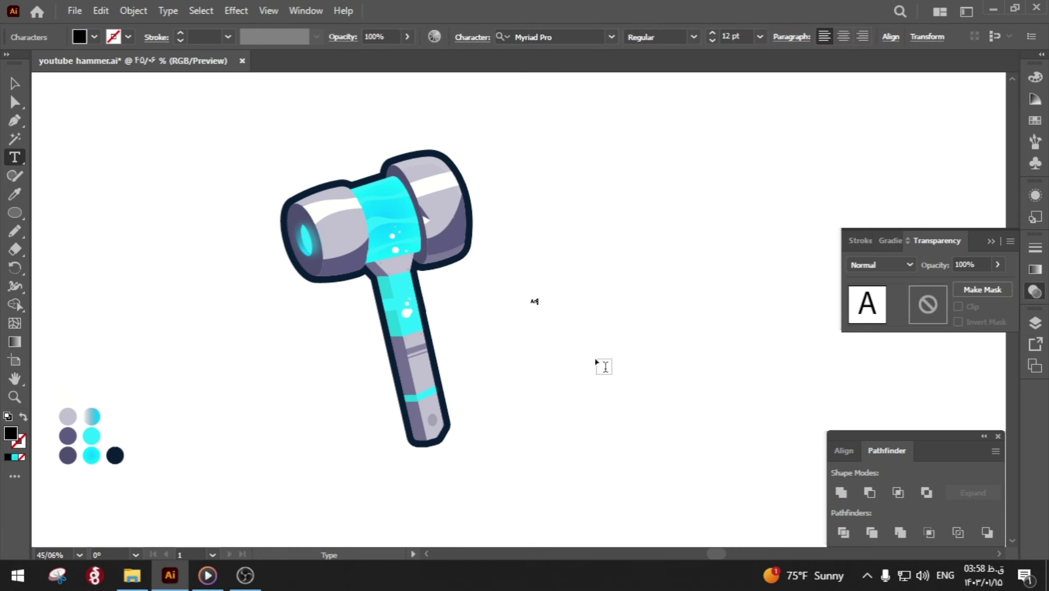
pyautogui.write('t 161 ')
pyautogui.write('you')
pyautogui.write('tube ')
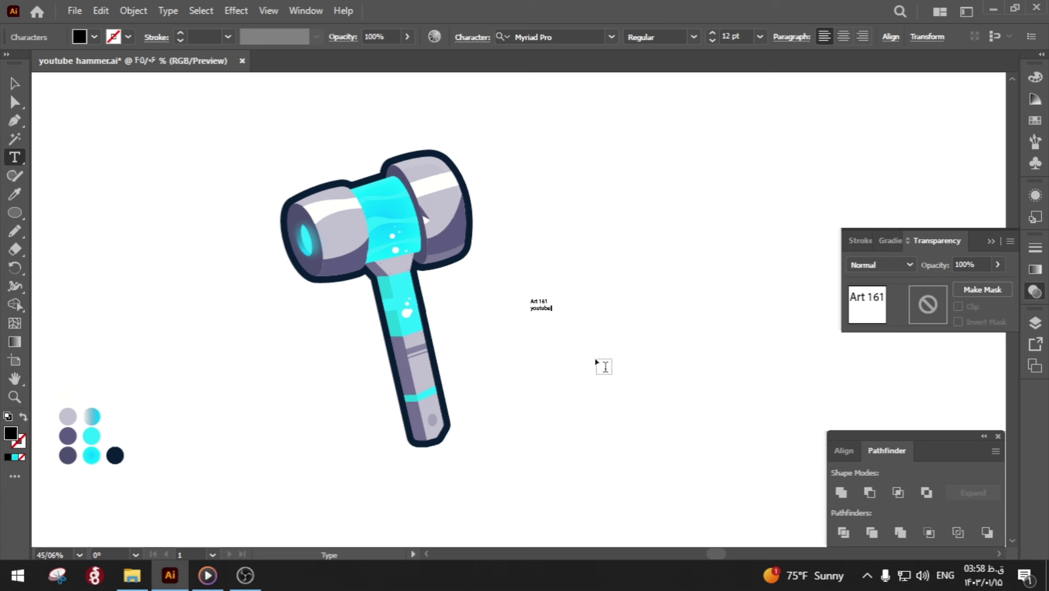
pyautogui.write('channel')
pyautogui.click(14, 83)
pyautogui.click(576, 31)
pyautogui.press('Down')
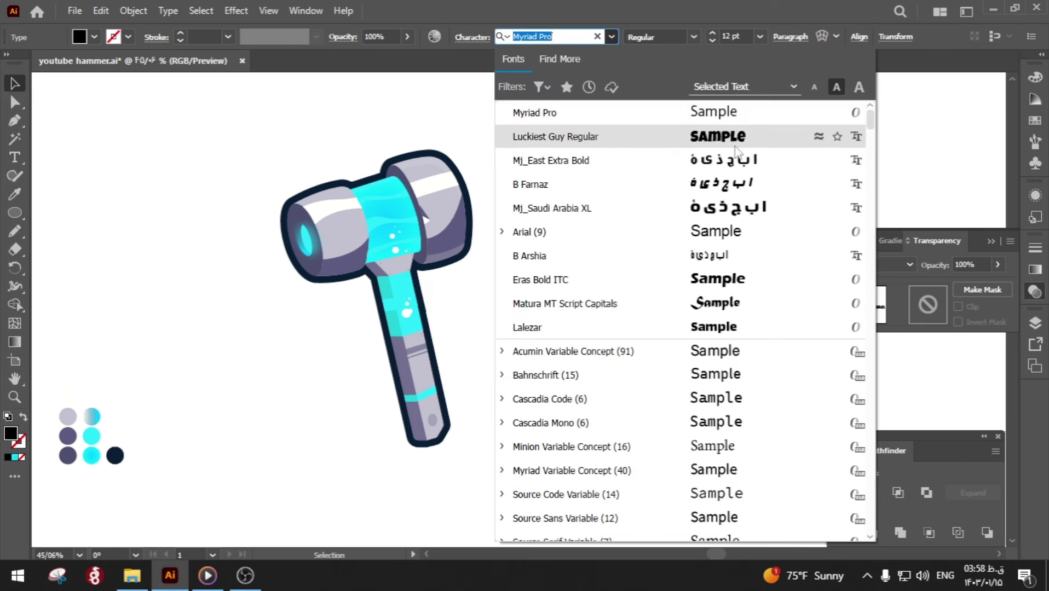
pyautogui.press('Return')
# - Enlarge and nudge the title, and colour it dark navy sampled from the outline
pyautogui.moveTo(581, 318); pyautogui.dragTo(650, 337)
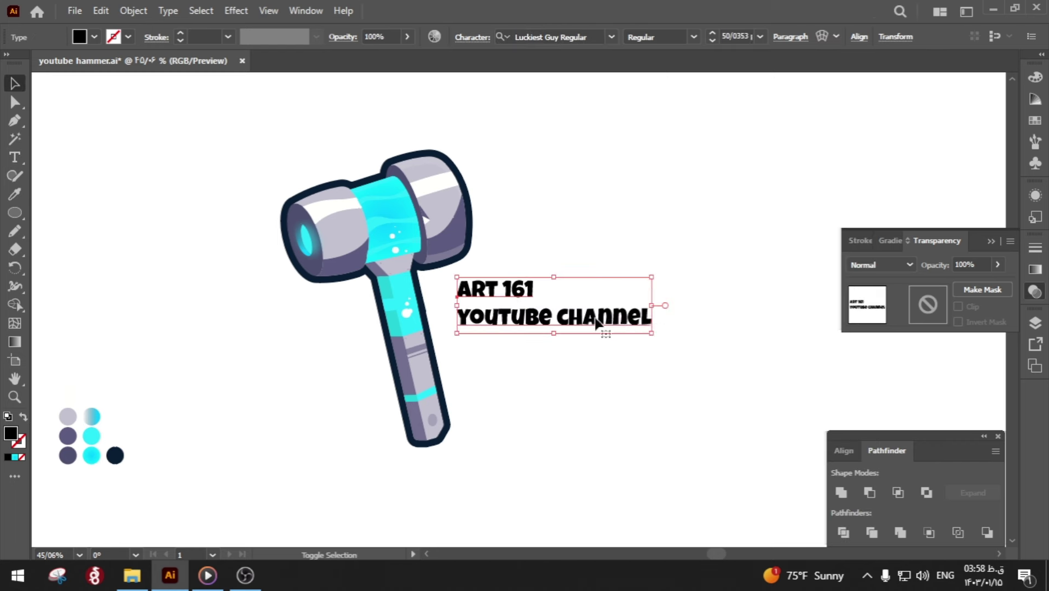
pyautogui.moveTo(636, 384); pyautogui.dragTo(653, 402)
pyautogui.press('i')
pyautogui.click(444, 359)
pyautogui.hotkey('ctrl', 'shift', 'a')
pyautogui.press('a')
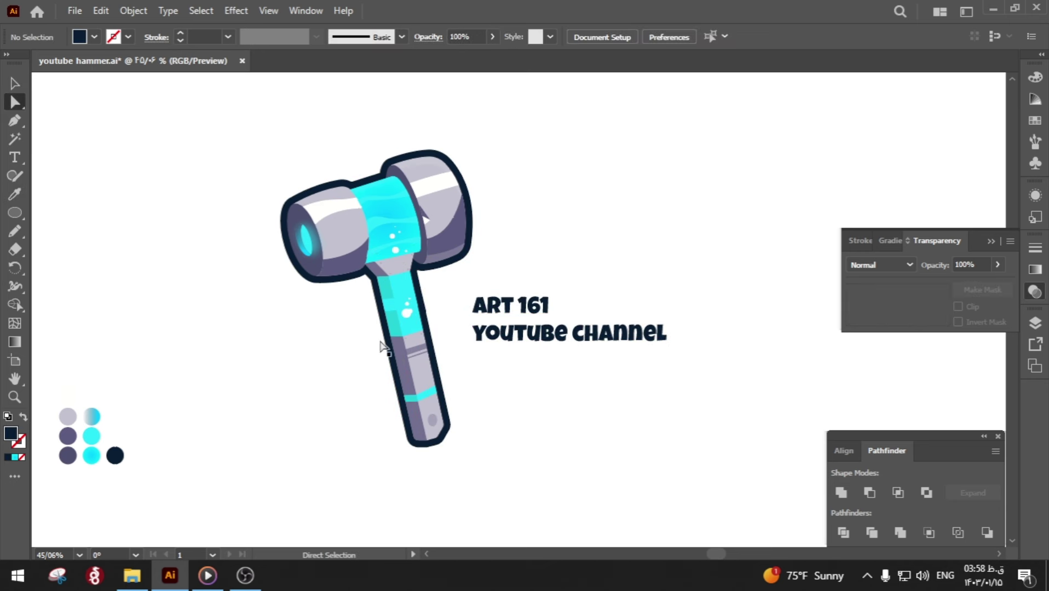
# - Move the colour swatch group to sit below the title
pyautogui.press('v')
pyautogui.moveTo(117, 452)
pyautogui.mouseDown()
pyautogui.moveTo(250, 461)
pyautogui.moveTo(678, 432)
pyautogui.moveTo(527, 416)
pyautogui.mouseUp()
pyautogui.click(657, 429)
pyautogui.click(559, 460)
# - Save, then draw a large rectangle sent behind the hammer and fitted to the artboard
pyautogui.hotkey('ctrl', 's')
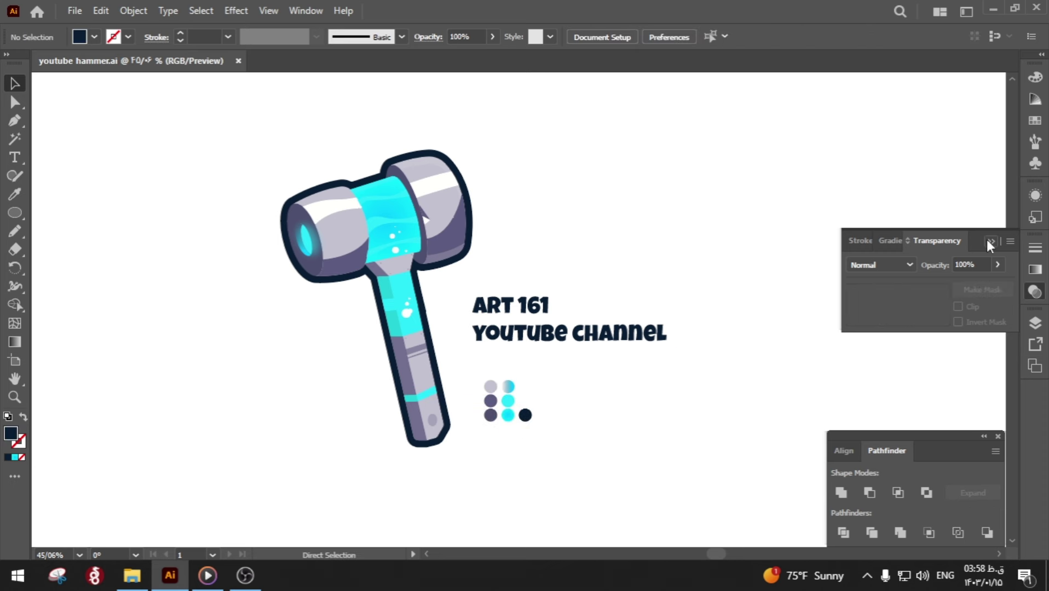
pyautogui.click(990, 241)
pyautogui.click(997, 439)
pyautogui.press('m')
pyautogui.moveTo(218, 72); pyautogui.dragTo(678, 526)
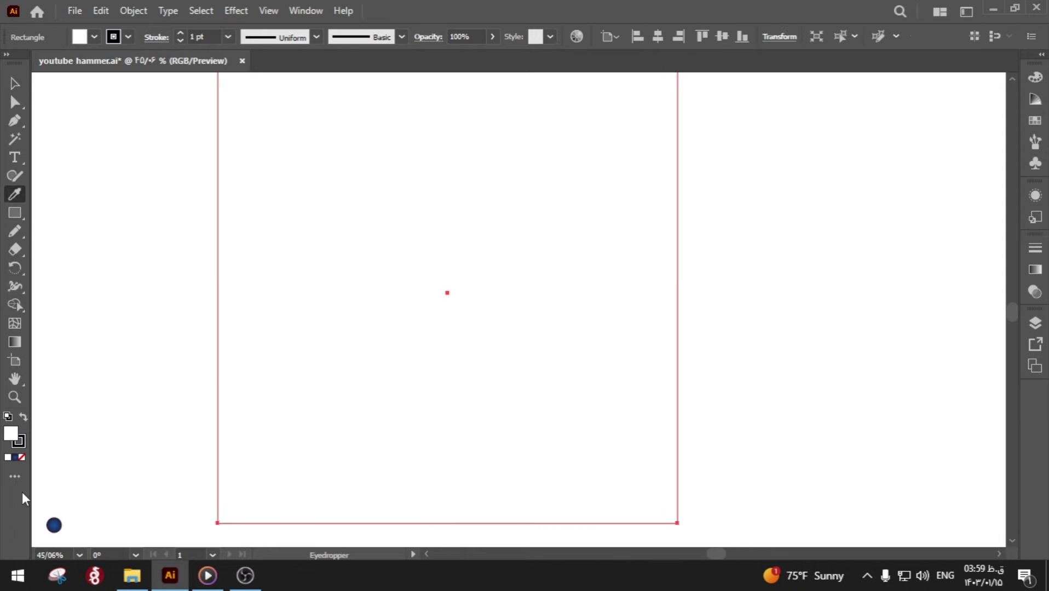
pyautogui.rightClick(405, 363)
pyautogui.click(629, 314)
pyautogui.moveTo(702, 294); pyautogui.dragTo(599, 294)
# - Shrink the title, make it white, and move the swatch dots to the bottom-left corner
pyautogui.click(667, 320)
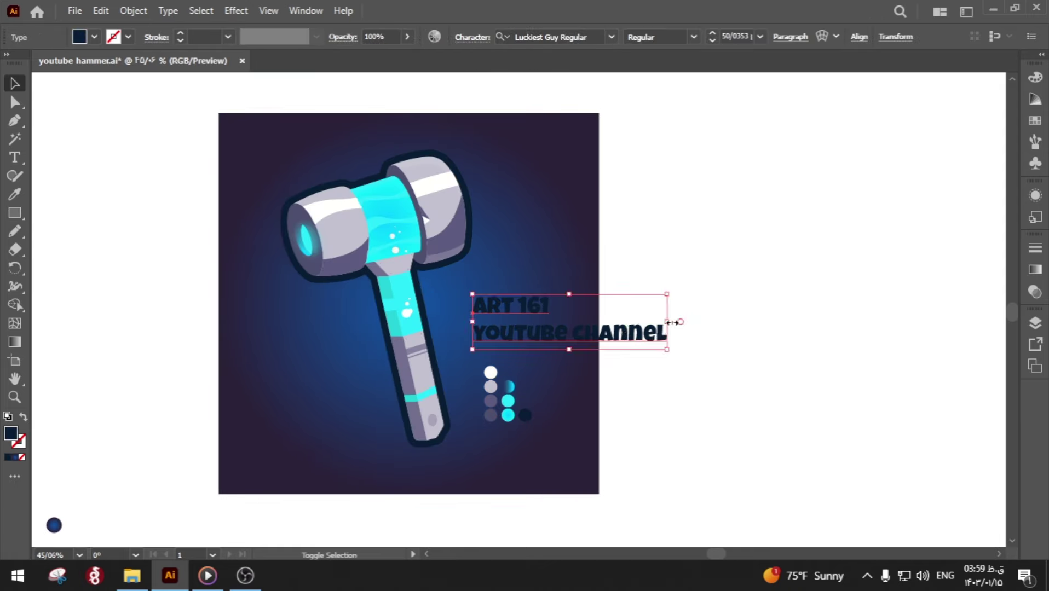
pyautogui.moveTo(679, 322); pyautogui.dragTo(625, 320)
pyautogui.click(495, 403)
pyautogui.moveTo(505, 408); pyautogui.dragTo(240, 484)
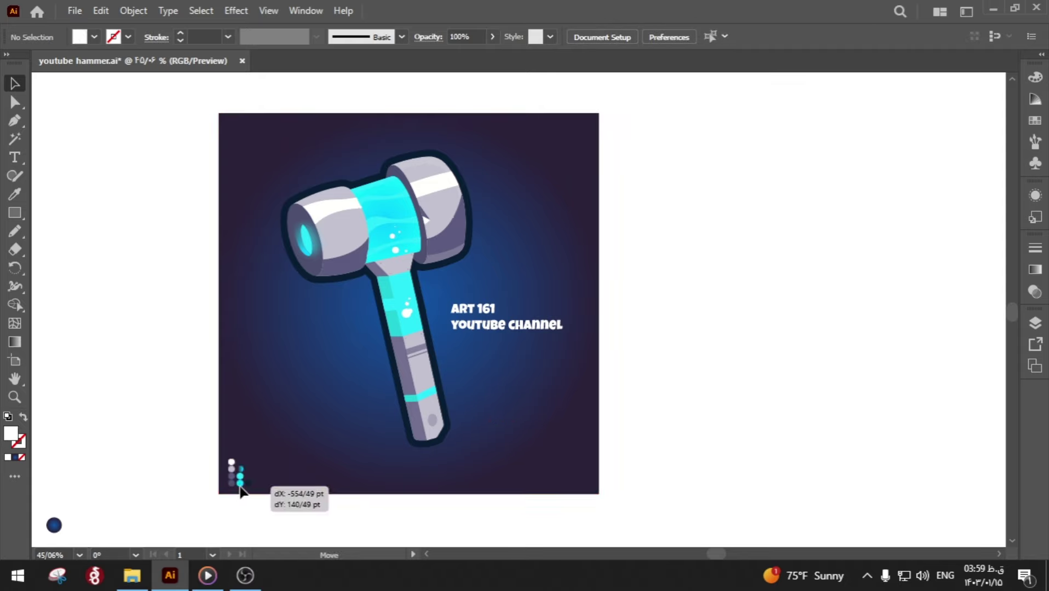
pyautogui.hotkey('ctrl', 'a')
pyautogui.rightClick(545, 307)
pyautogui.click(761, 536)
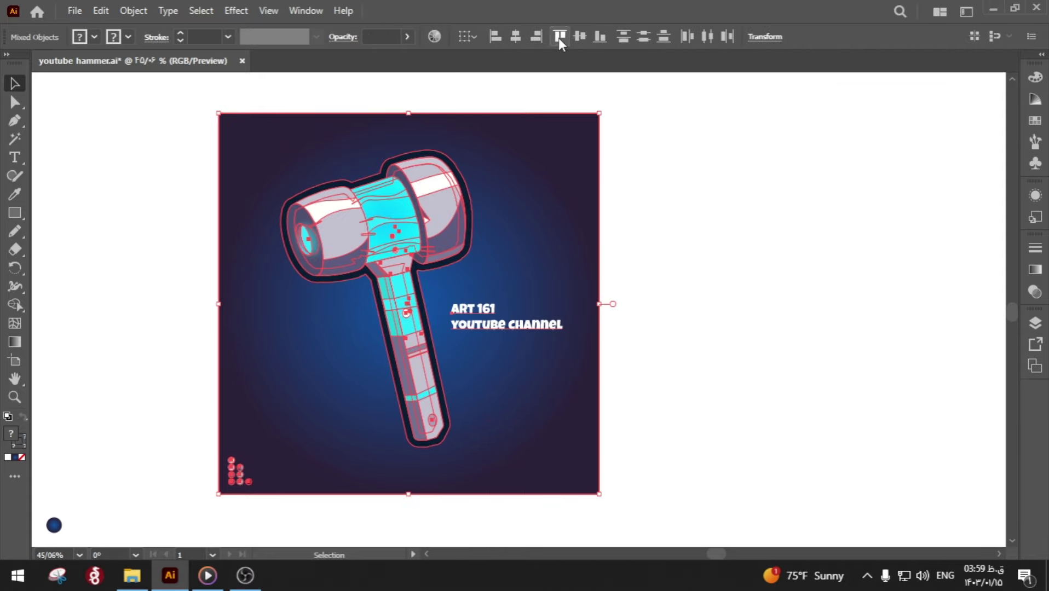
pyautogui.click(702, 195)
# - Reposition the hammer on the background and zoom in on the hammer head
pyautogui.doubleClick(654, 269)
pyautogui.press('Escape')
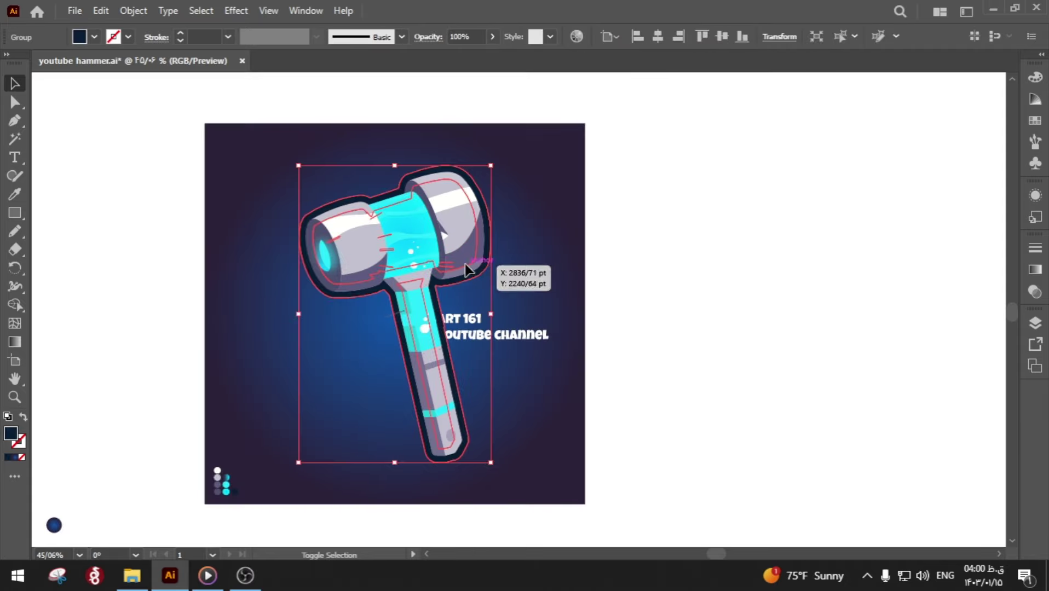
pyautogui.moveTo(457, 322)
pyautogui.mouseDown()
pyautogui.moveTo(413, 320)
pyautogui.moveTo(480, 265)
pyautogui.mouseUp()
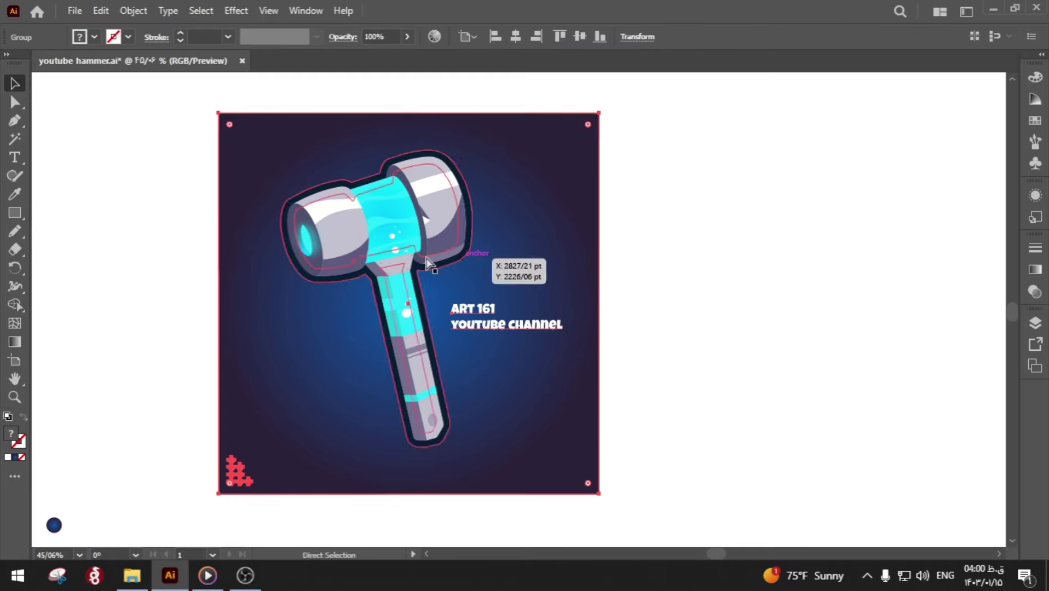
pyautogui.click(395, 227)
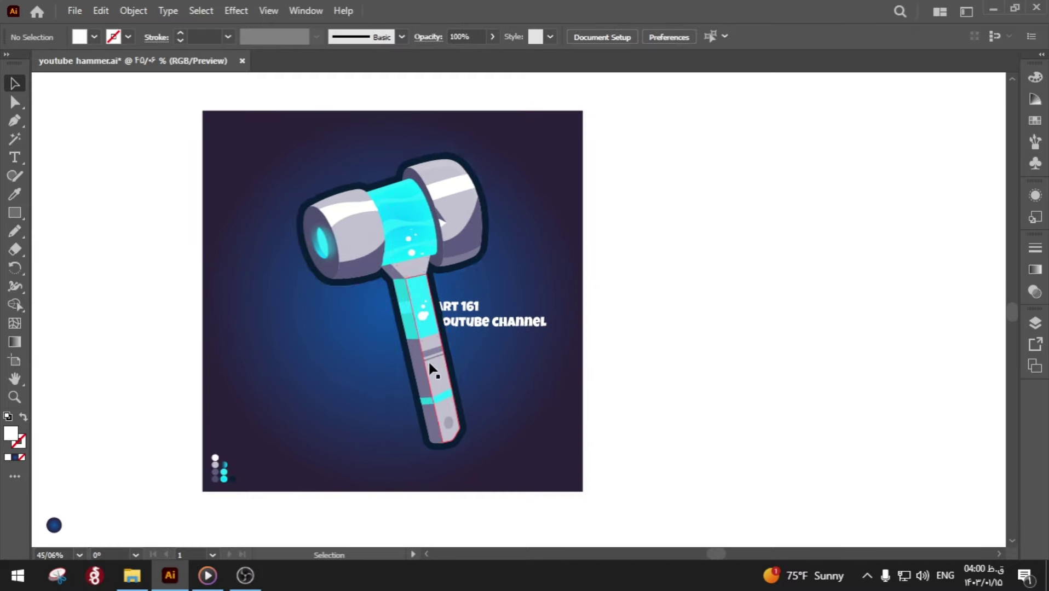
pyautogui.press('z')
pyautogui.click(483, 190)
pyautogui.press('a')
pyautogui.click(433, 199)
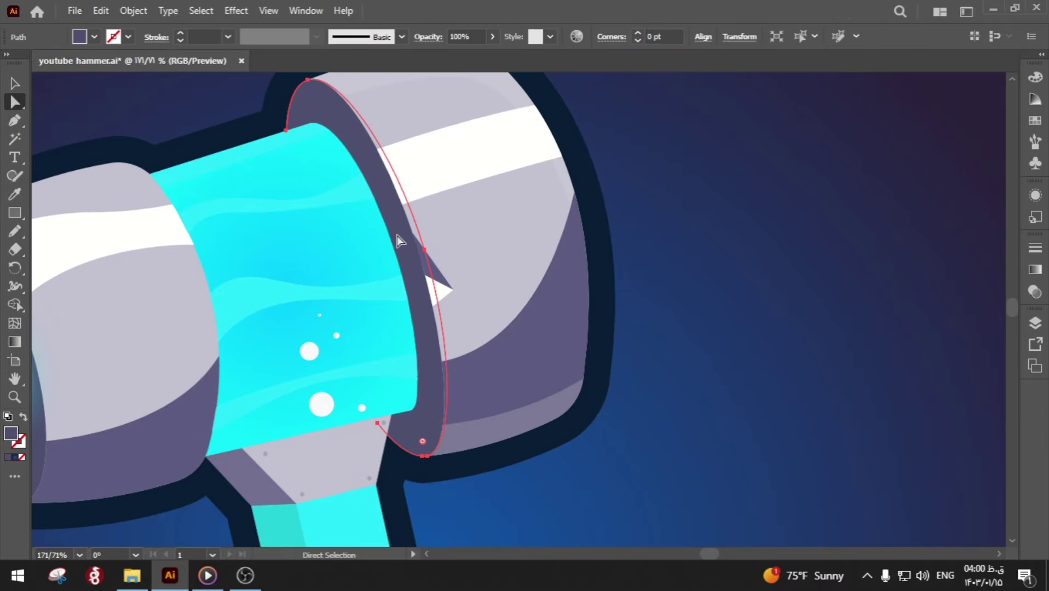
# - Enter the nested hammer head group and paste a copy of the dark rim ellipse in front
pyautogui.click(133, 10)
pyautogui.click(159, 225)
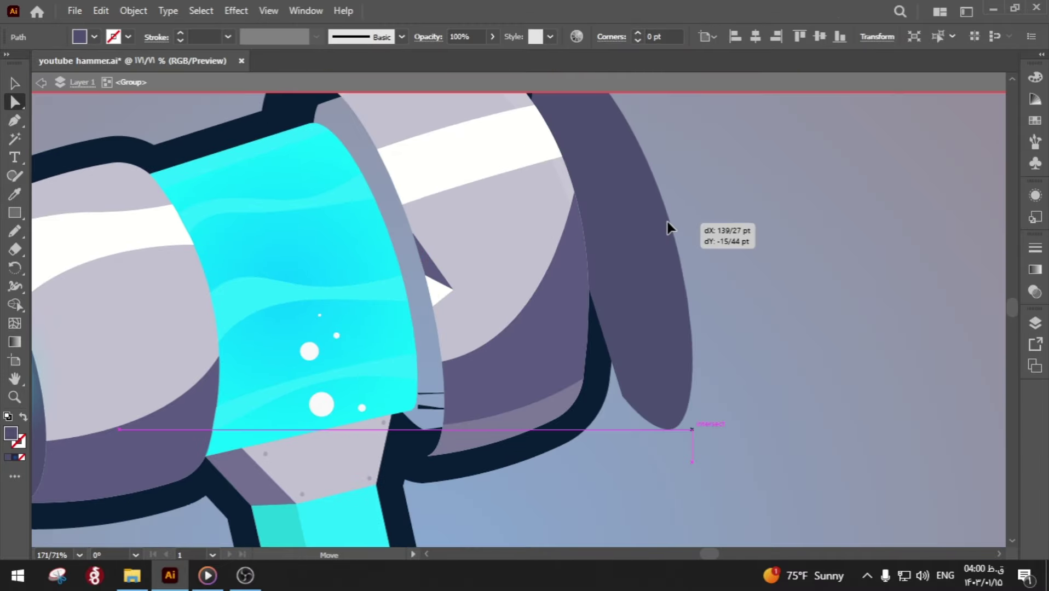
pyautogui.press('v')
pyautogui.scroll(-2, 414, 280)
pyautogui.click(400, 283)
pyautogui.doubleClick(412, 279)
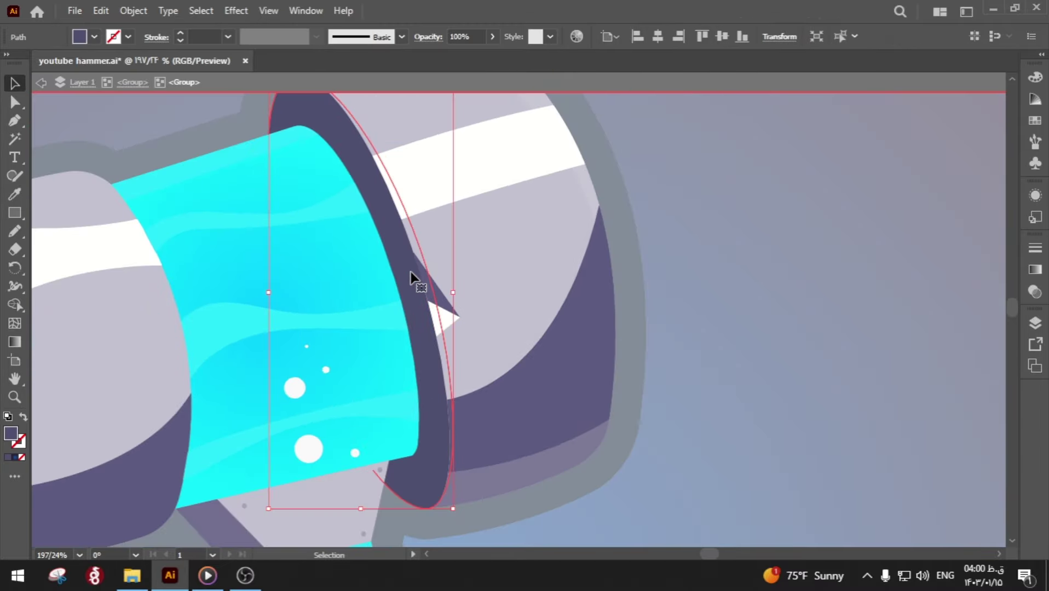
pyautogui.hotkey('ctrl', 'c')
pyautogui.hotkey('ctrl', 'f')
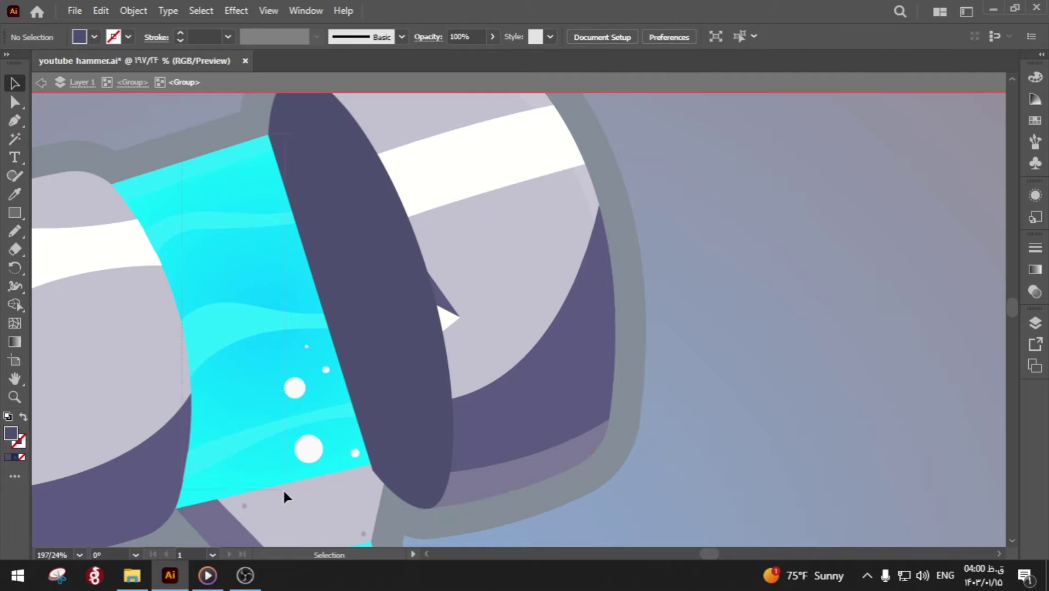
# - Delete the rim copy's top anchor to open it into a curve and give it a stroke width profile
pyautogui.moveTo(282, 488); pyautogui.dragTo(401, 274)
pyautogui.rightClick(387, 312)
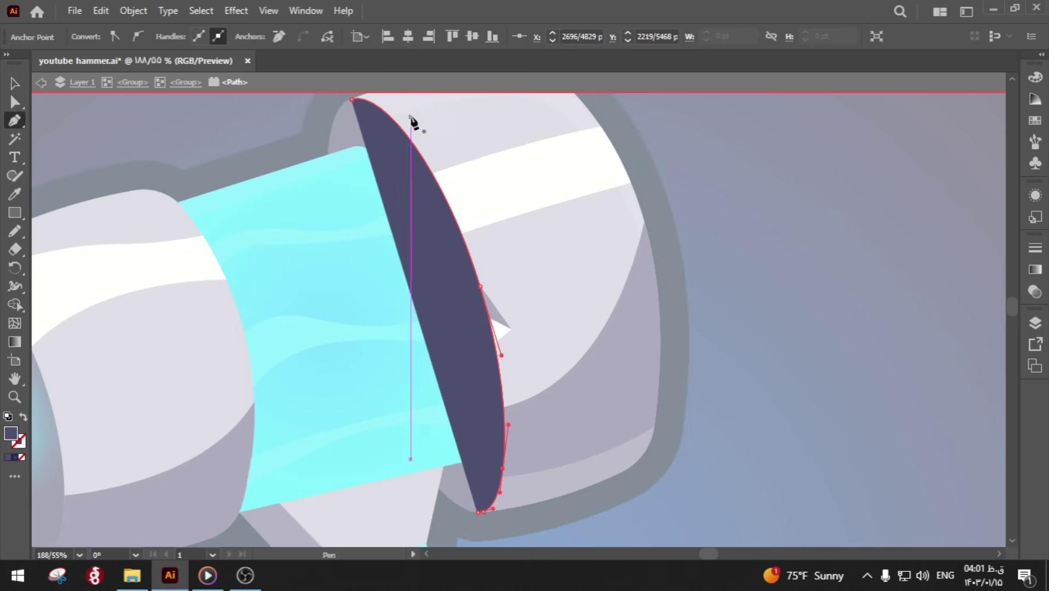
pyautogui.click(356, 101)
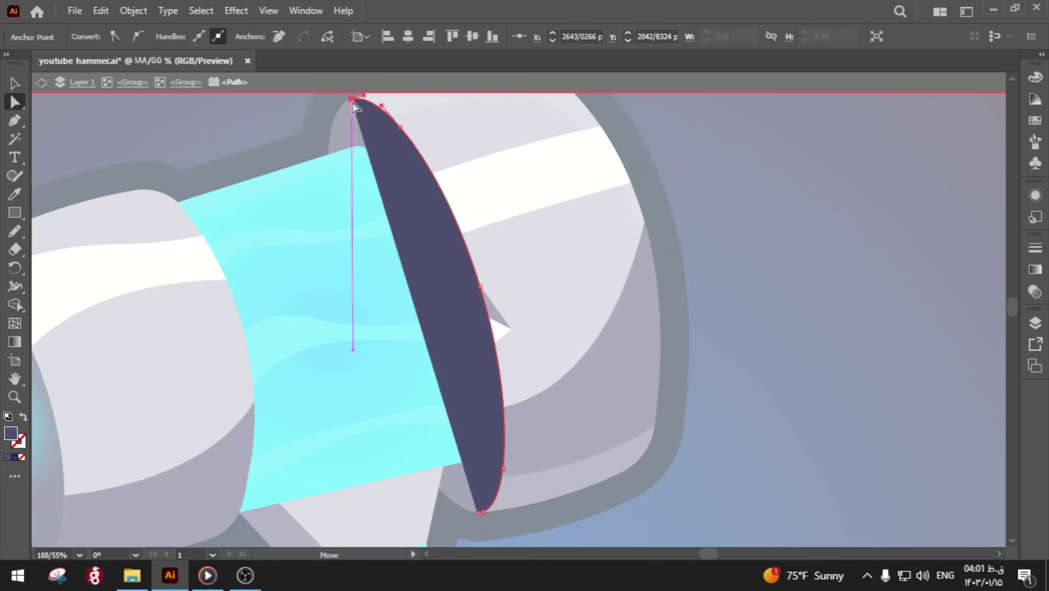
pyautogui.press('Delete')
pyautogui.click(8, 416)
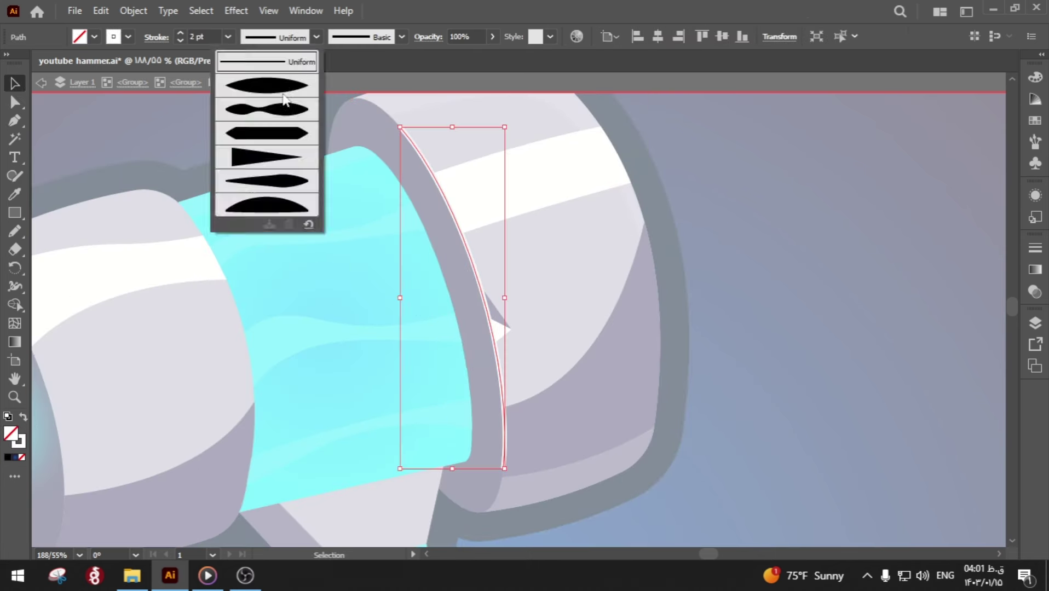